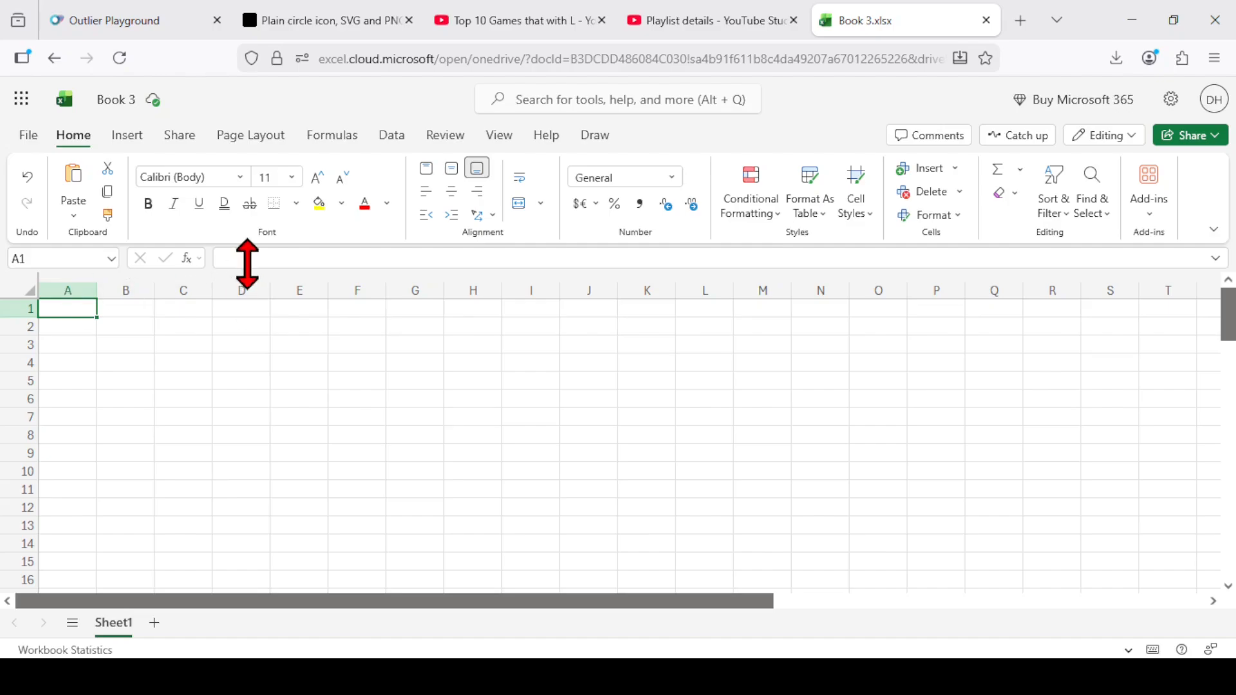
Enter the multiplication formula =4*8 in cell A1 and the subtraction formula =4-2 in cell A2.
type("=")
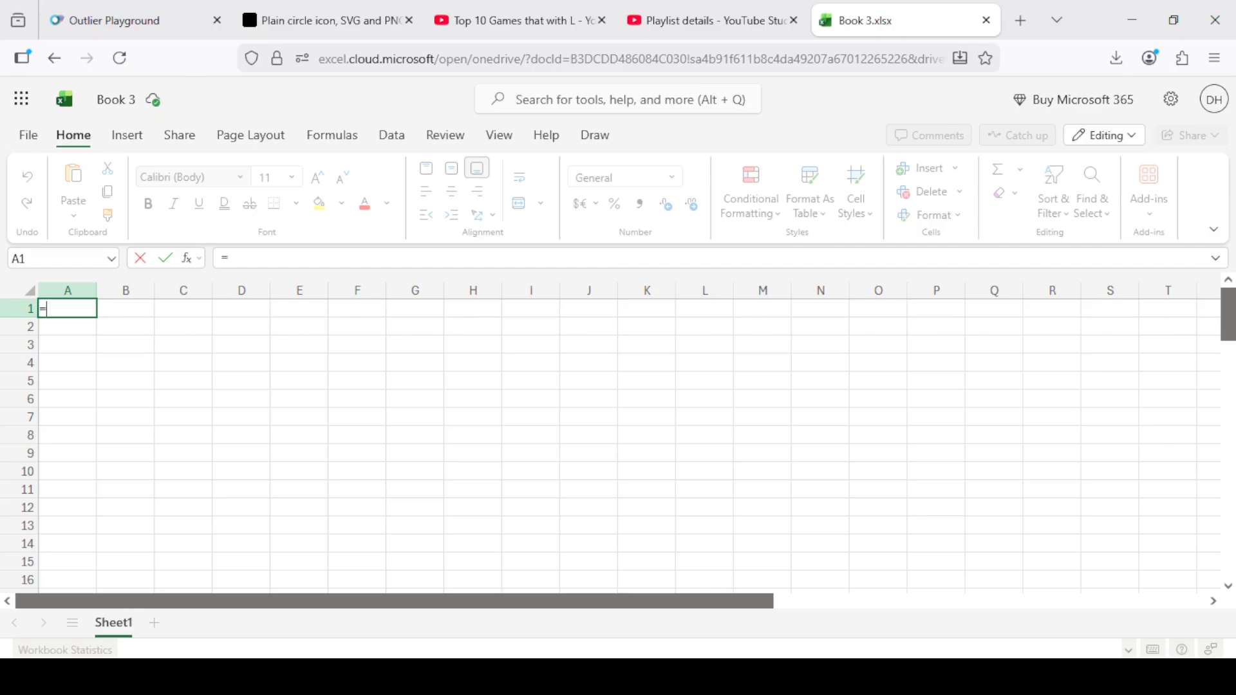
type("4*8")
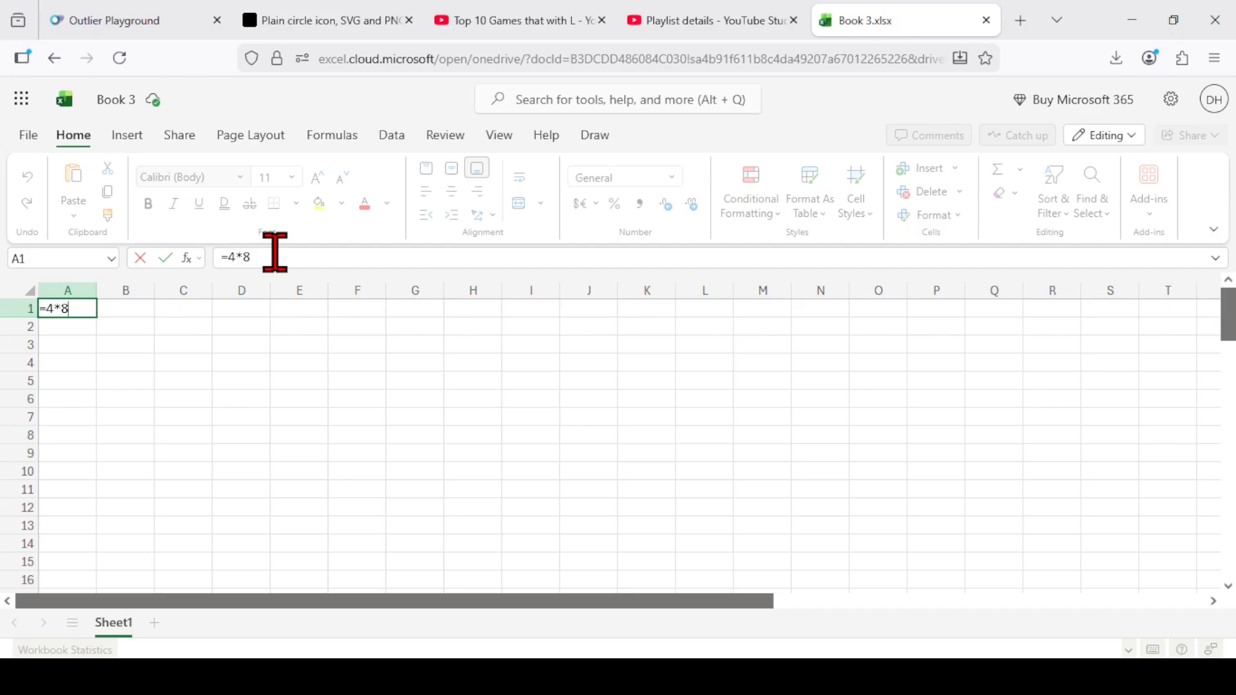
key("Return")
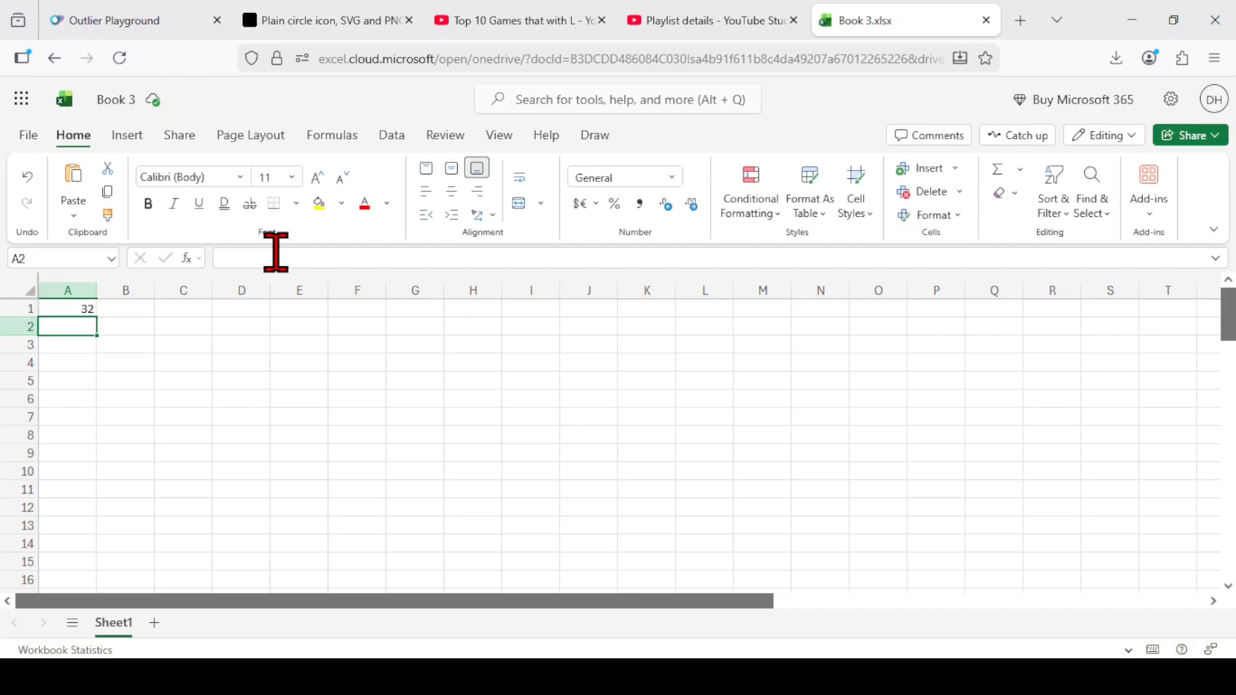
type("=")
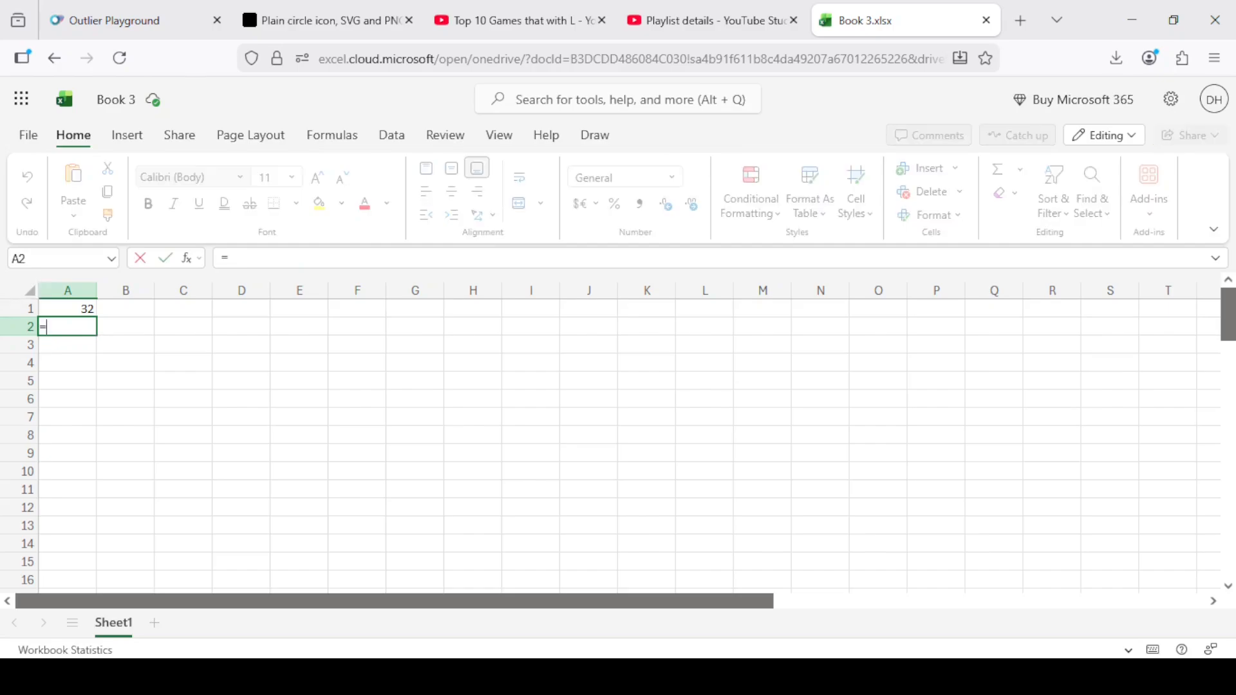
type("4-")
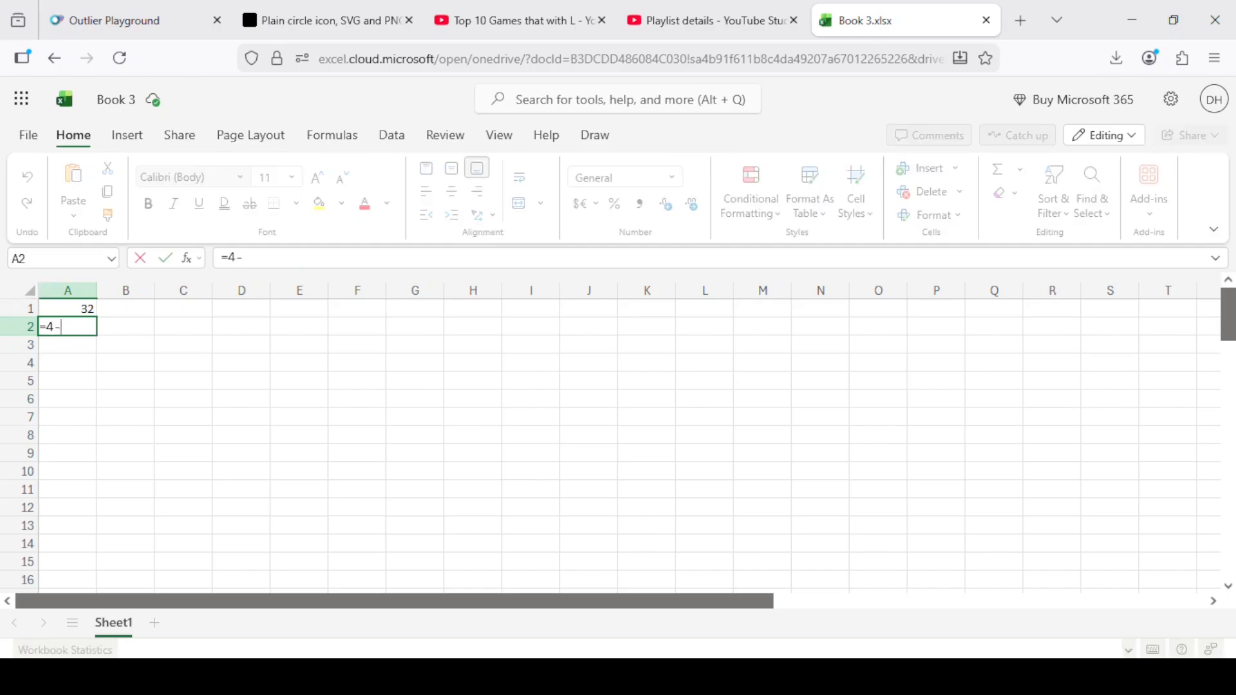
type("2")
key("Return")
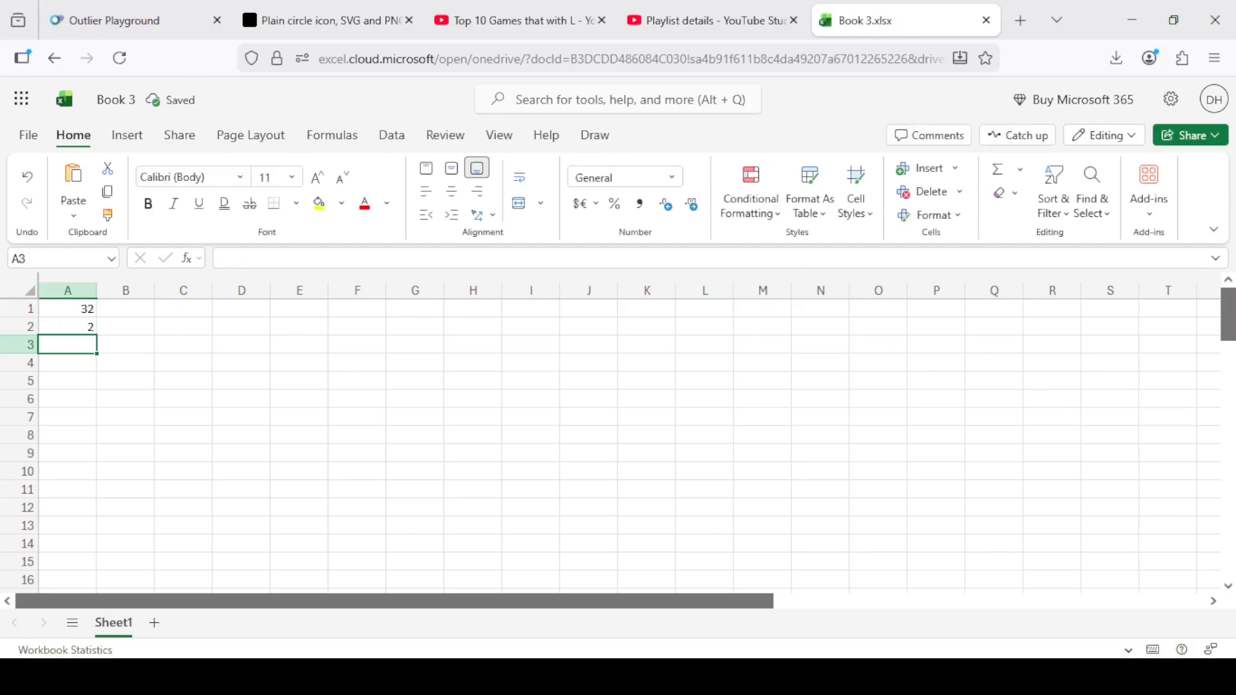
Enter 3+7 in cell A3 without an equals sign and convert that entry into the formula =3+7.
type("3+7")
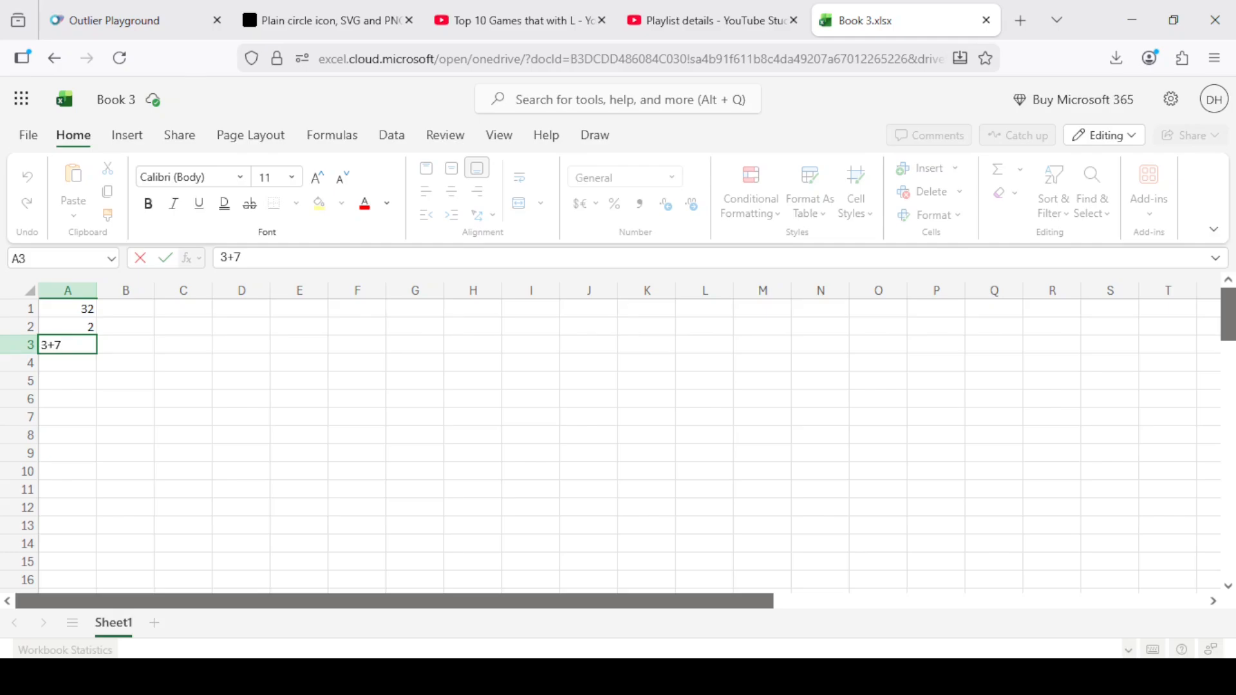
key("Return")
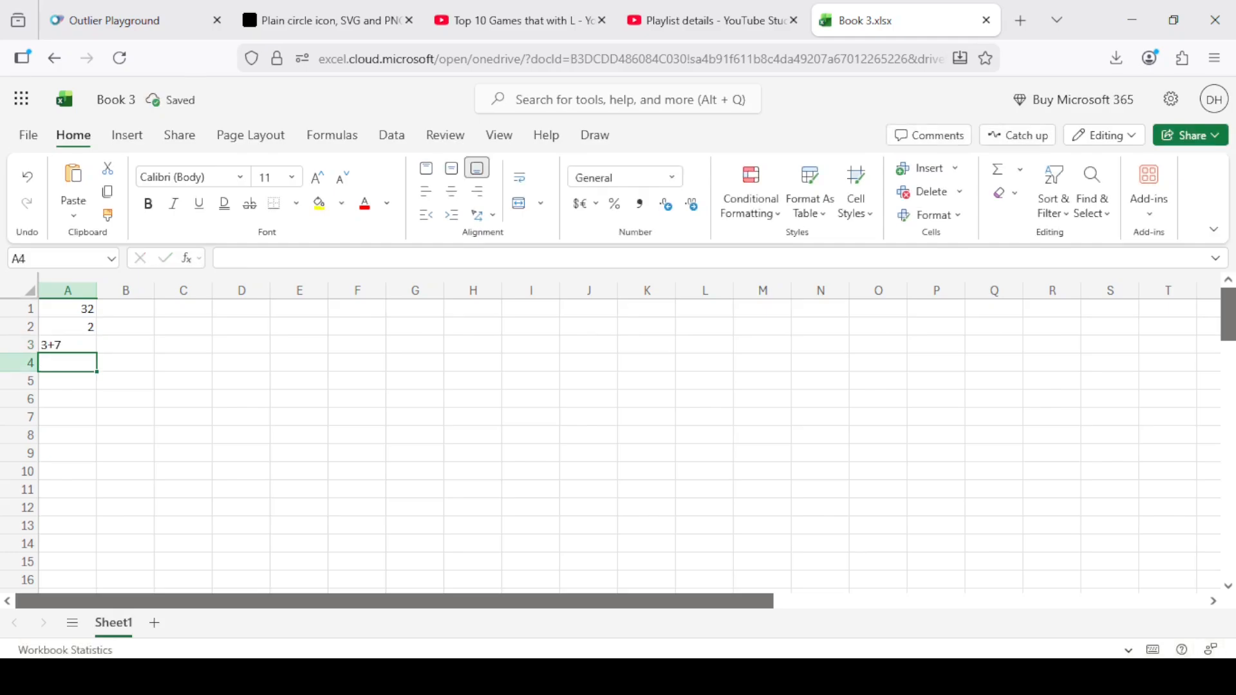
key("Up")
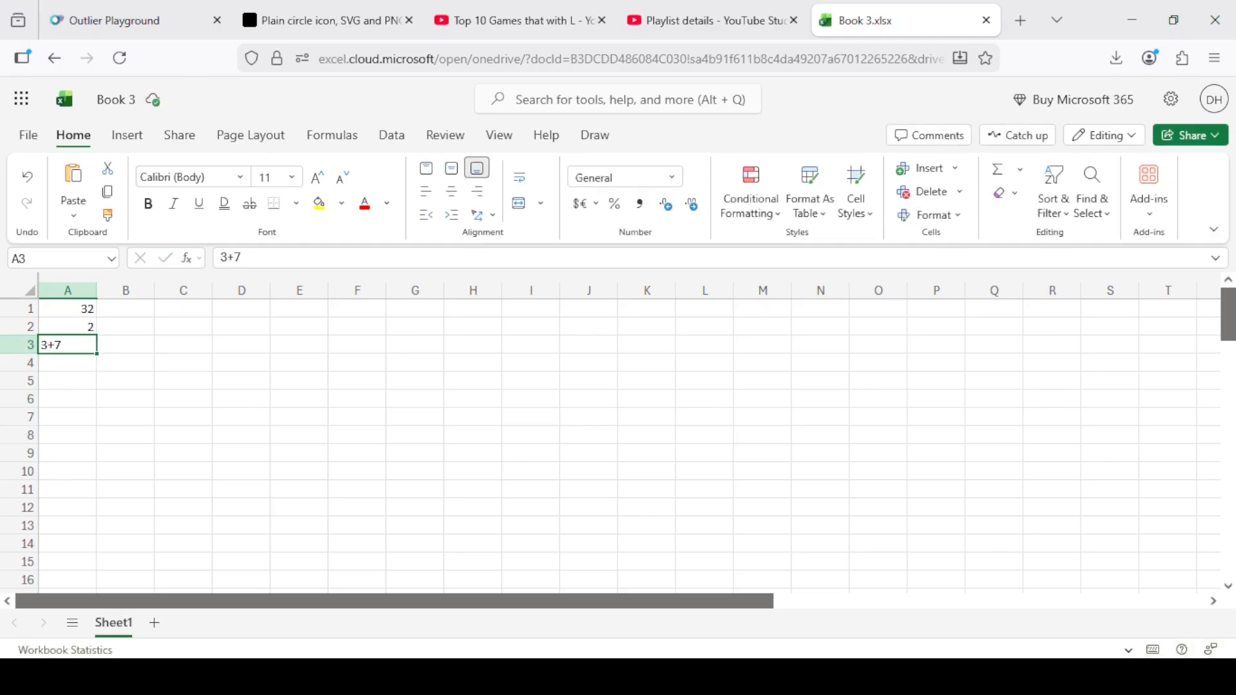
left_click(221, 257)
type("=")
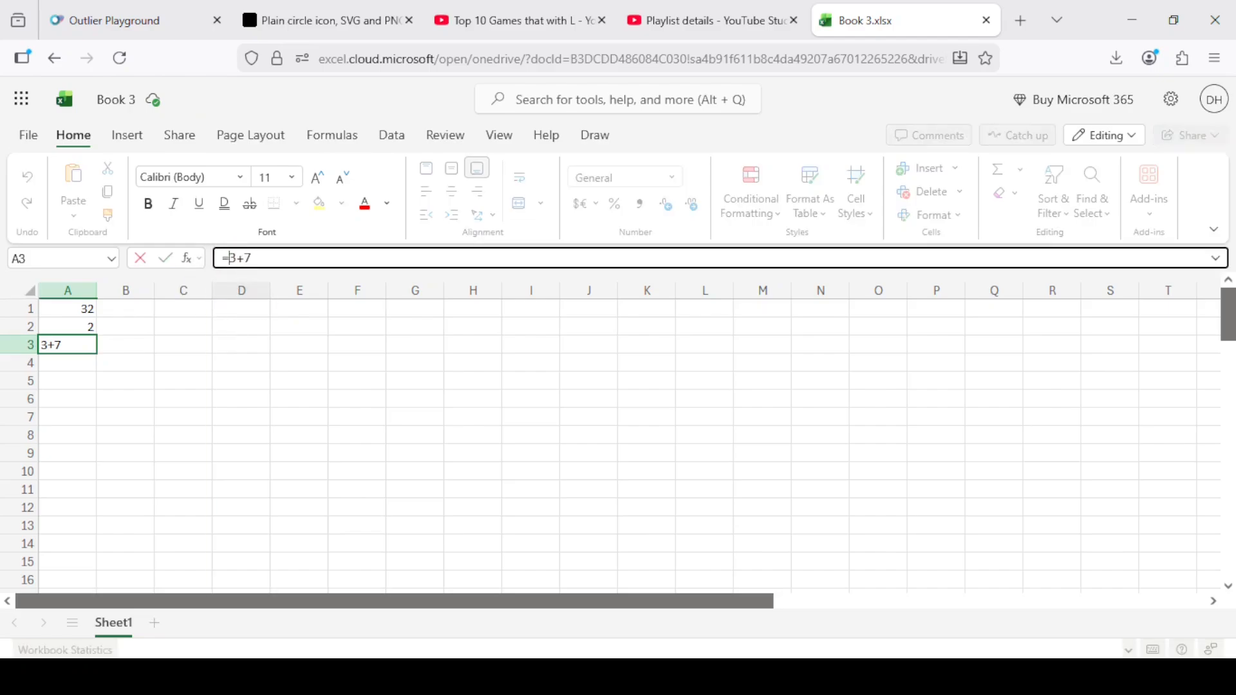
key("Return")
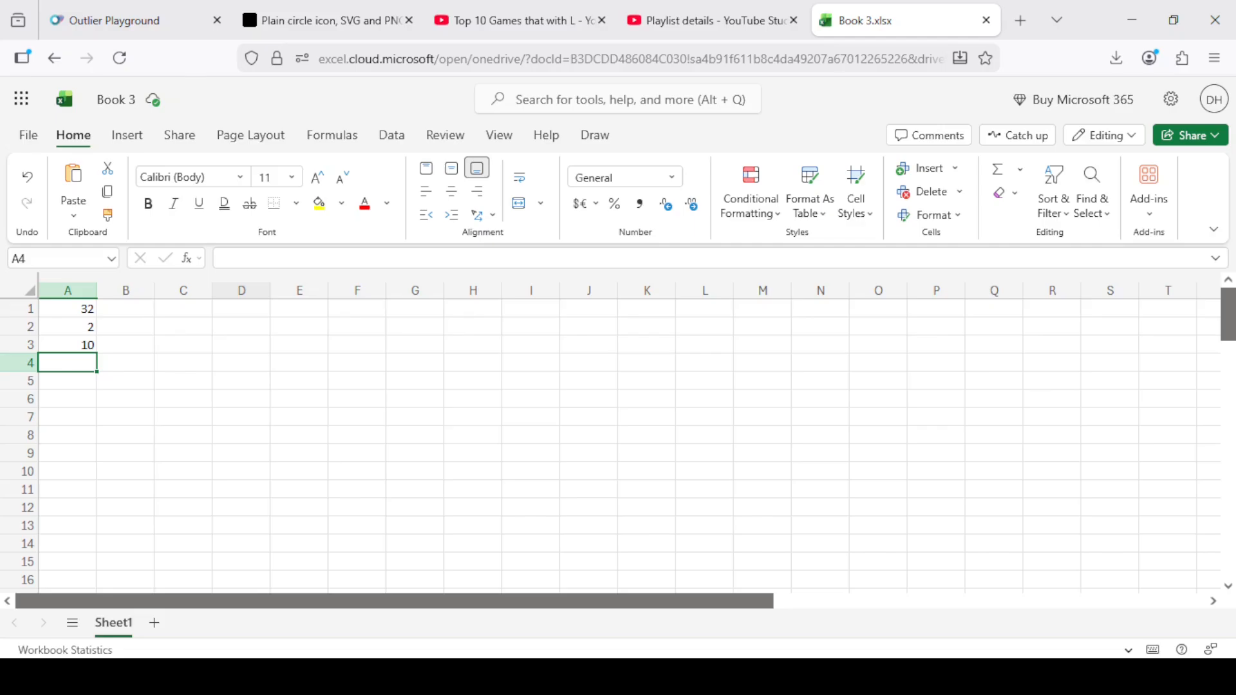
Enter the division formula =9/3 in cell A4.
type("=9/")
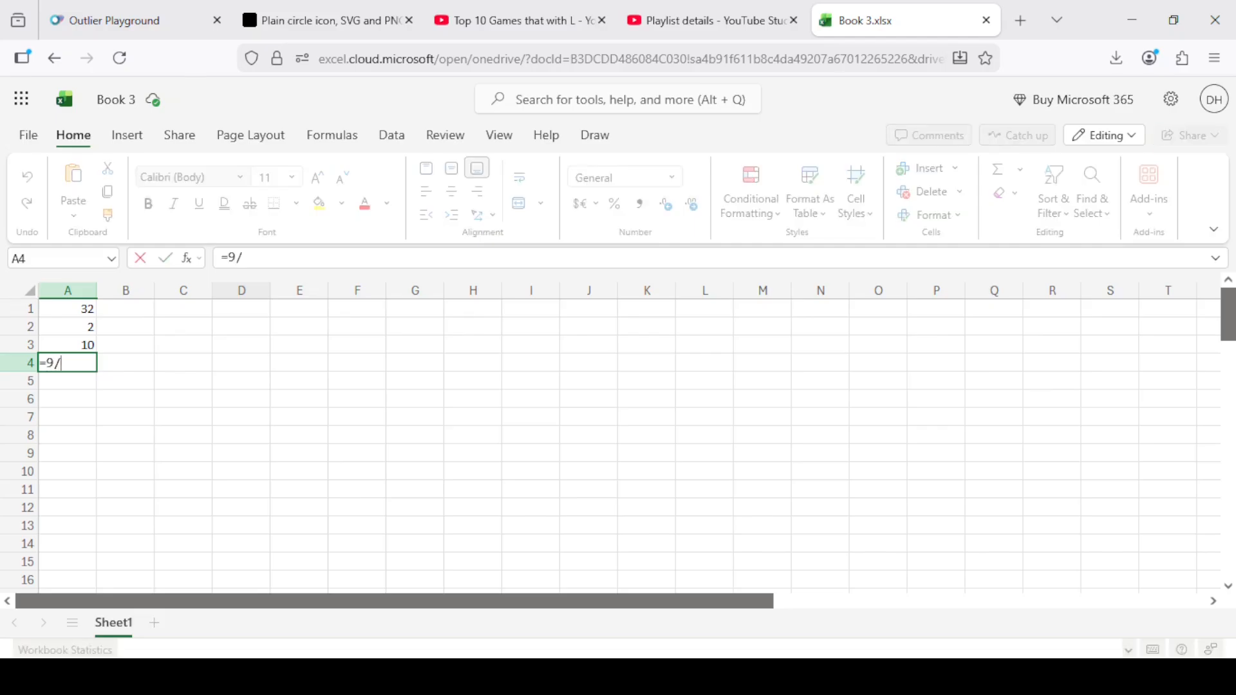
type("3")
key("Return")
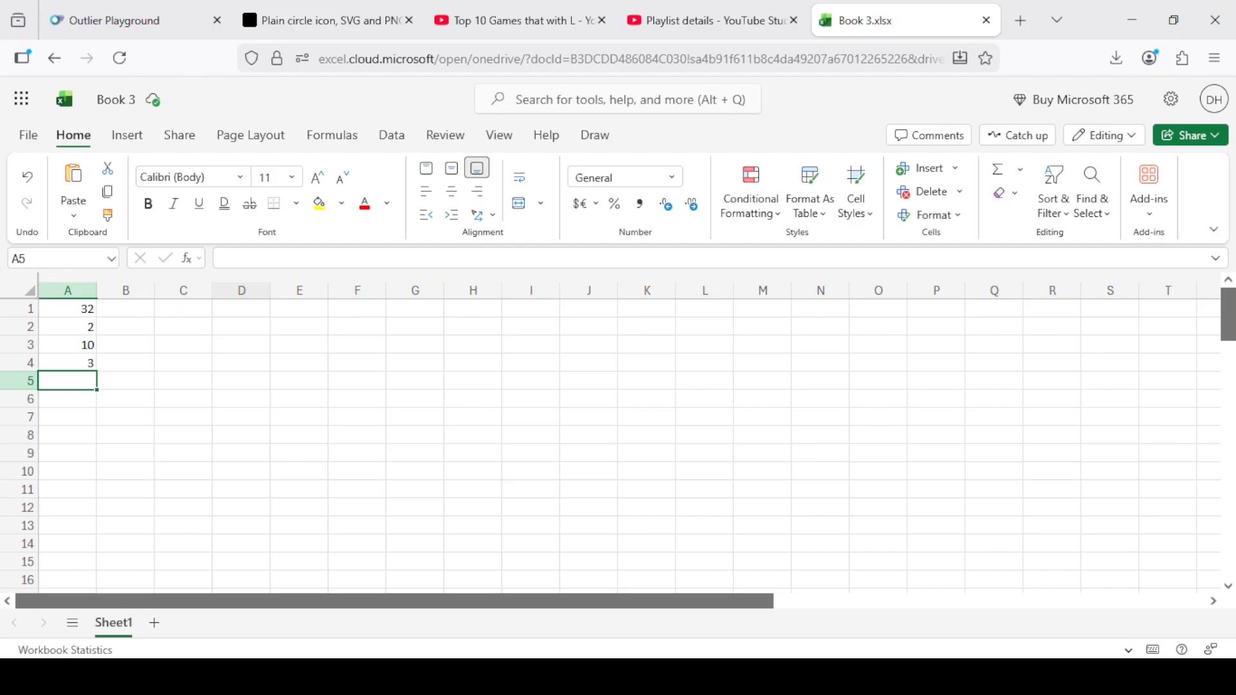
Enter the exponent formula =2^4 in cell A5 and reopen it to review the power operator.
type("=2^")
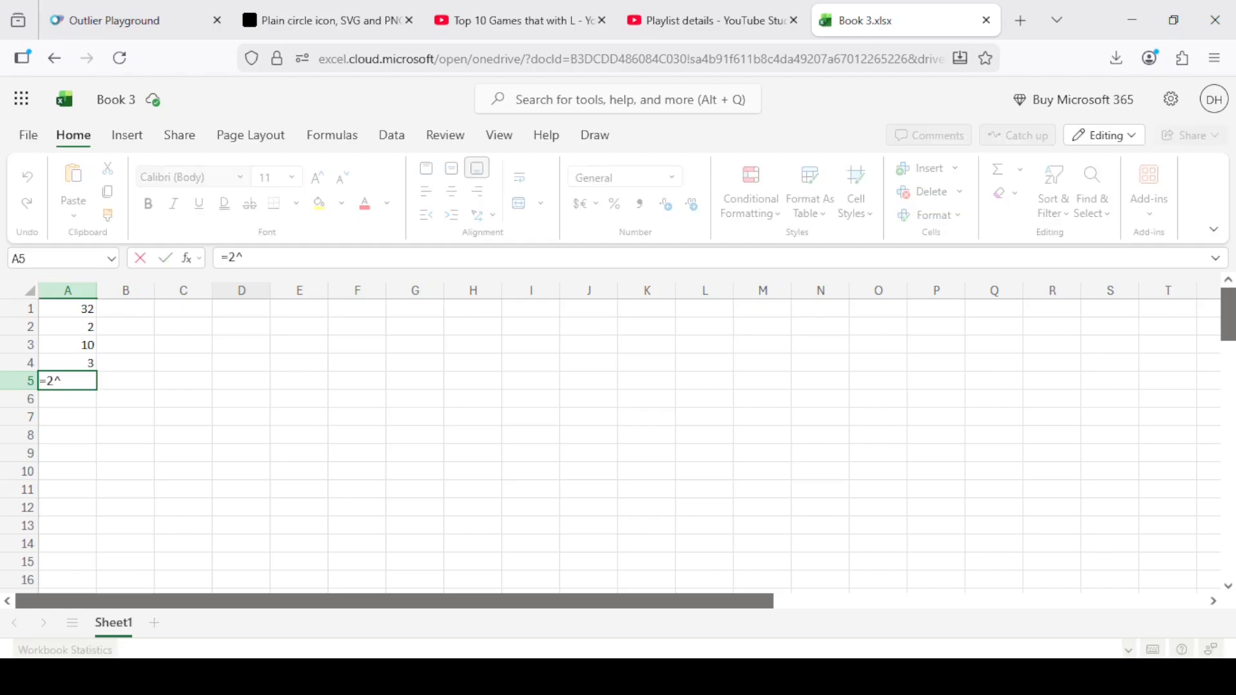
type("4")
key("Return")
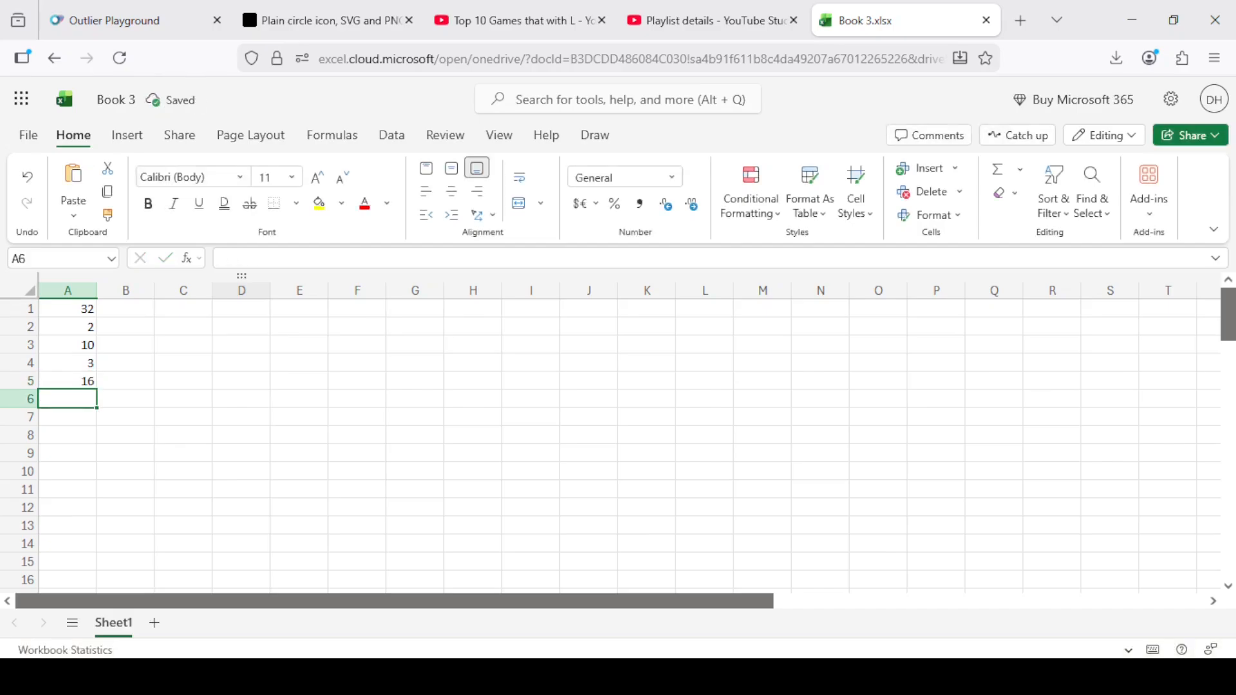
key("Up")
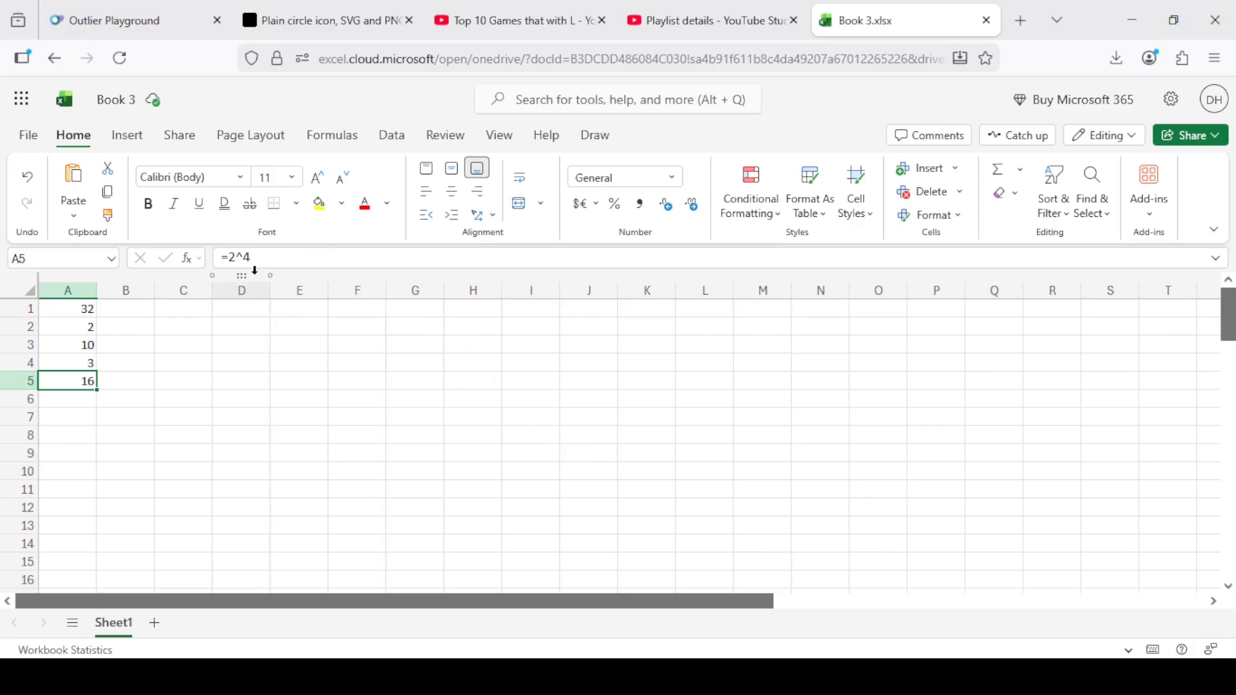
left_click(244, 258)
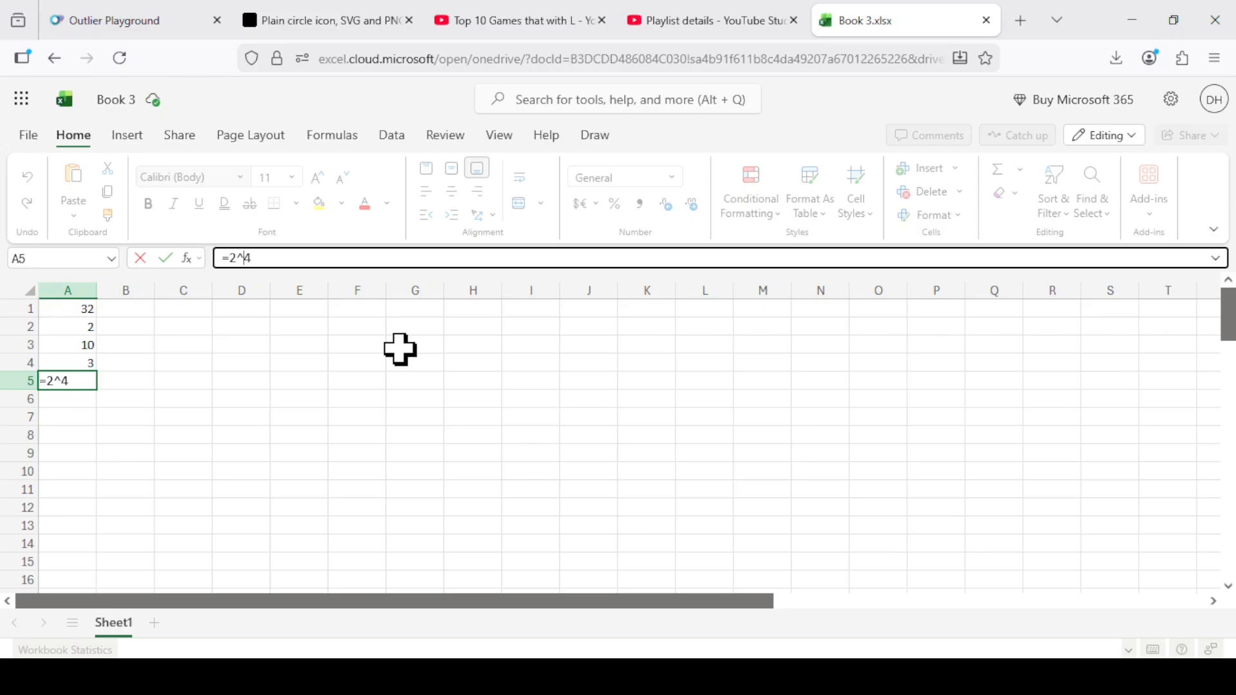
key("Return")
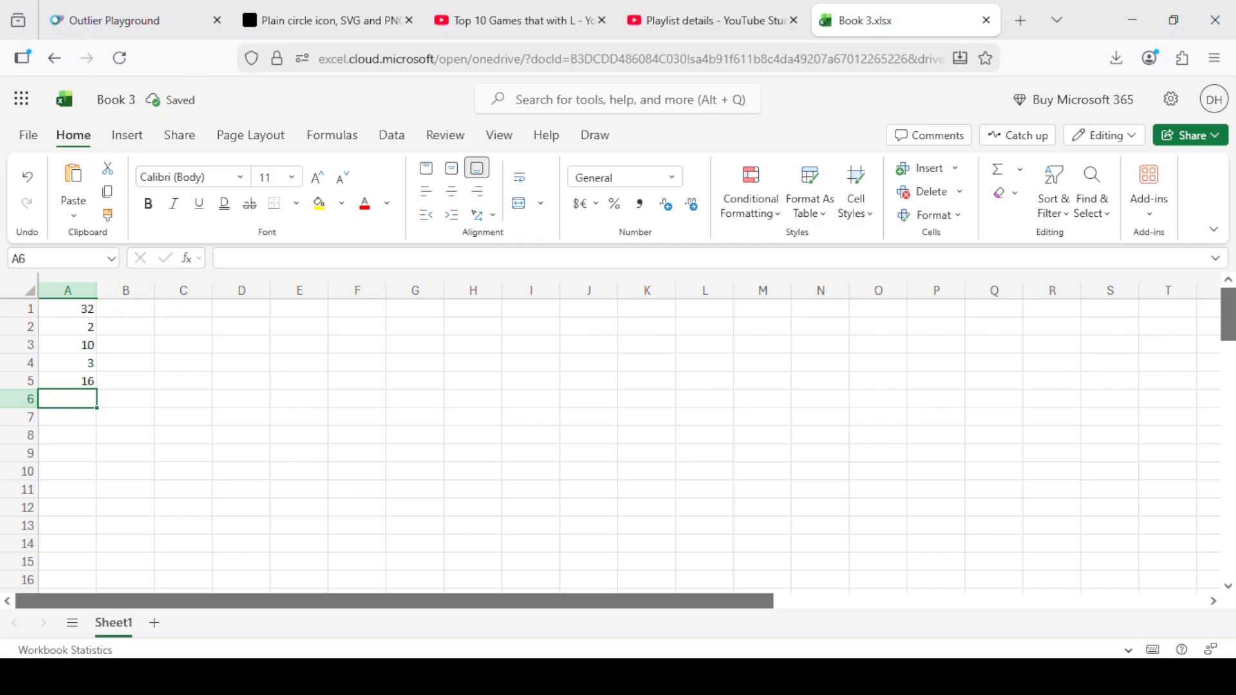
Enter the combined formula =2*(1+9)/5^2 in cell A6 and reselect the cell to review its formula.
type("=2*")
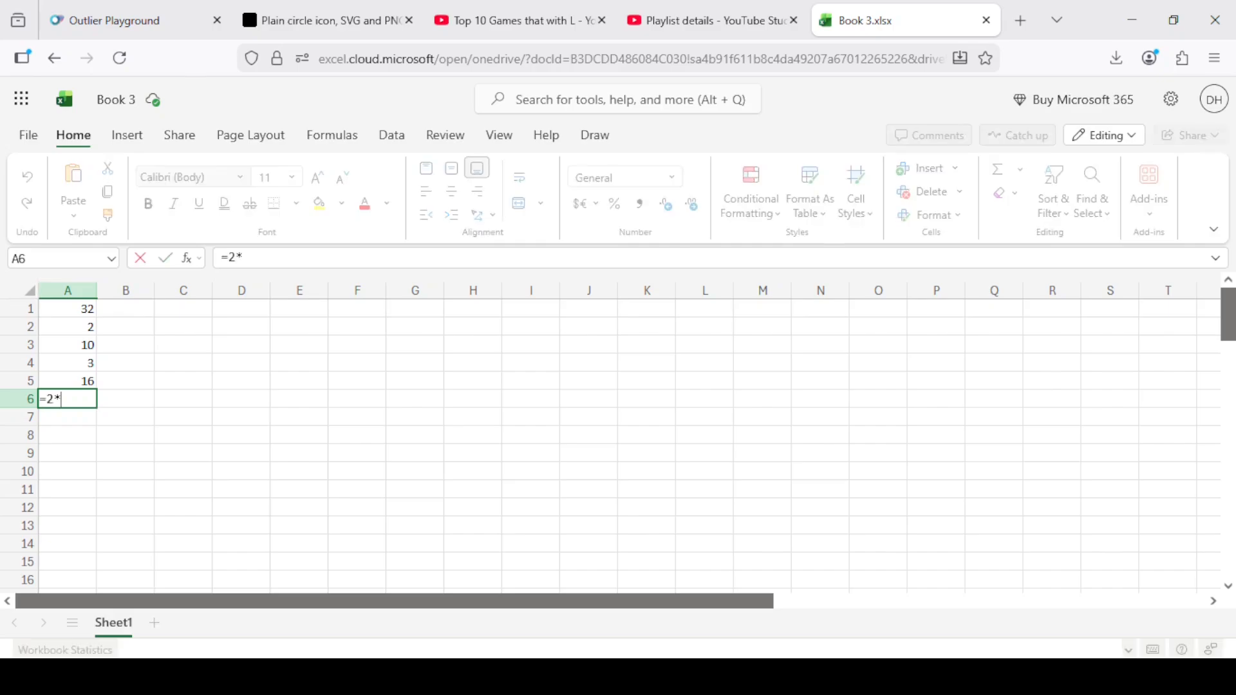
type("(1+9)/")
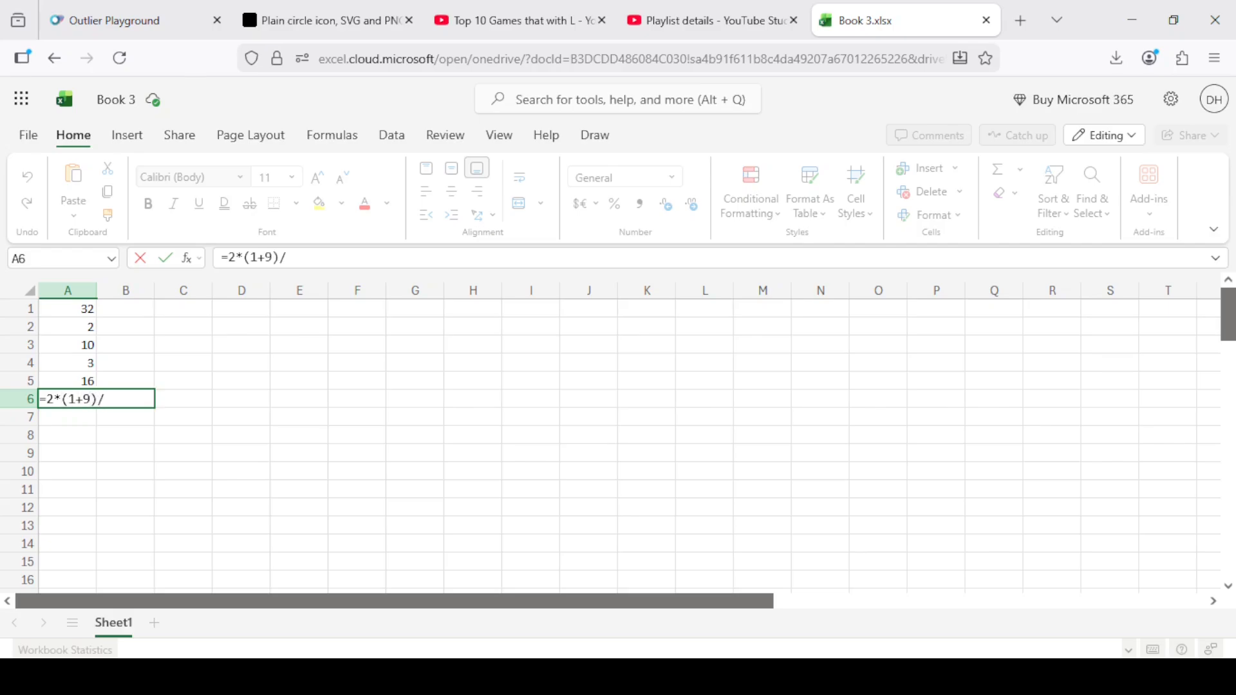
type("5^2")
key("Return")
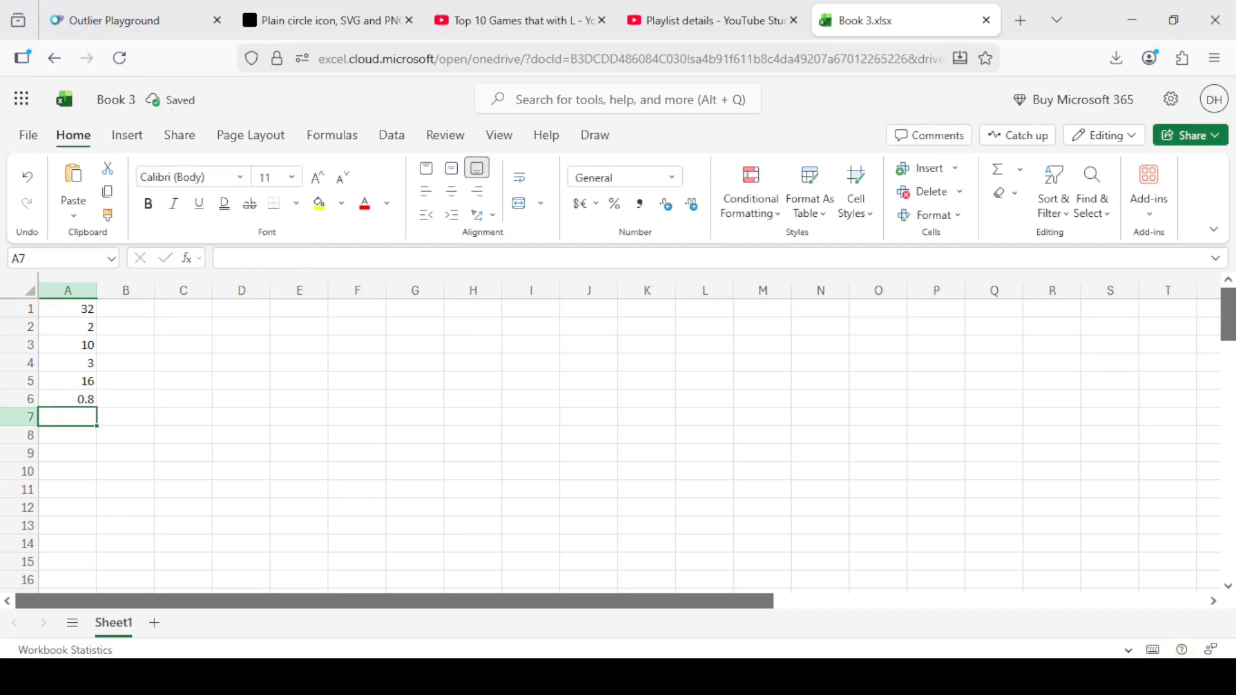
left_click(68, 399)
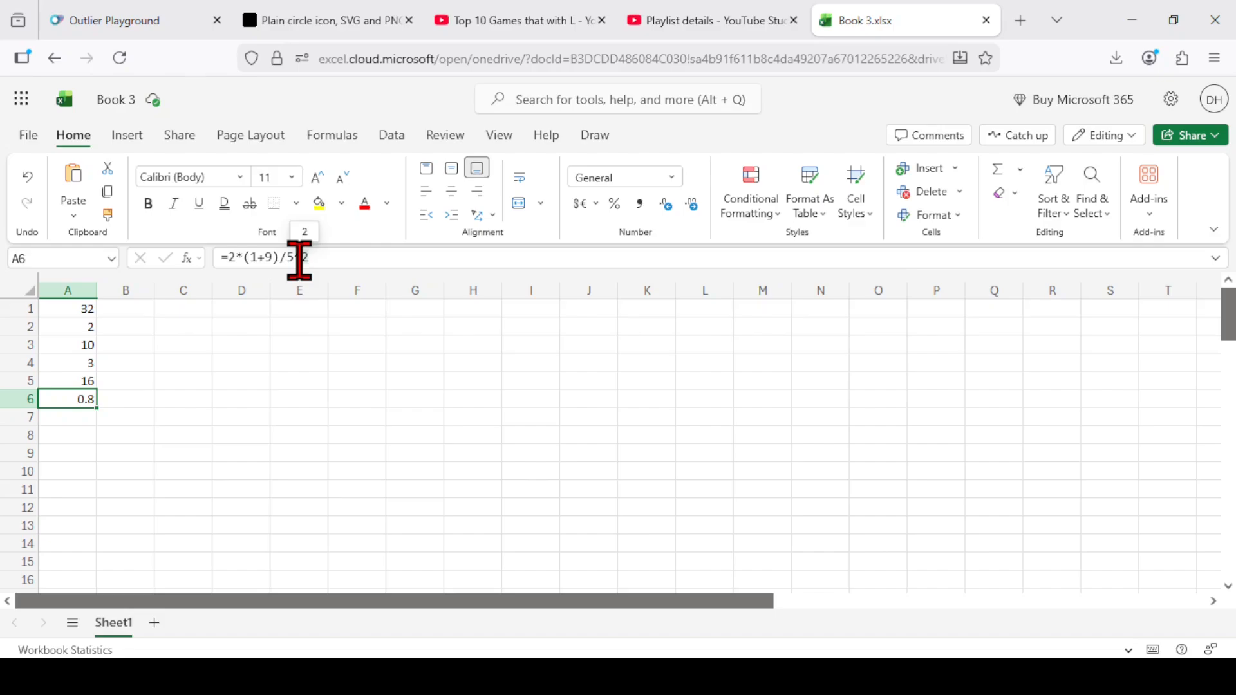
Enter the headings Cost, Price, Tax, Gross and Net across cells E1 to I1 and select cell D1.
left_click(306, 309)
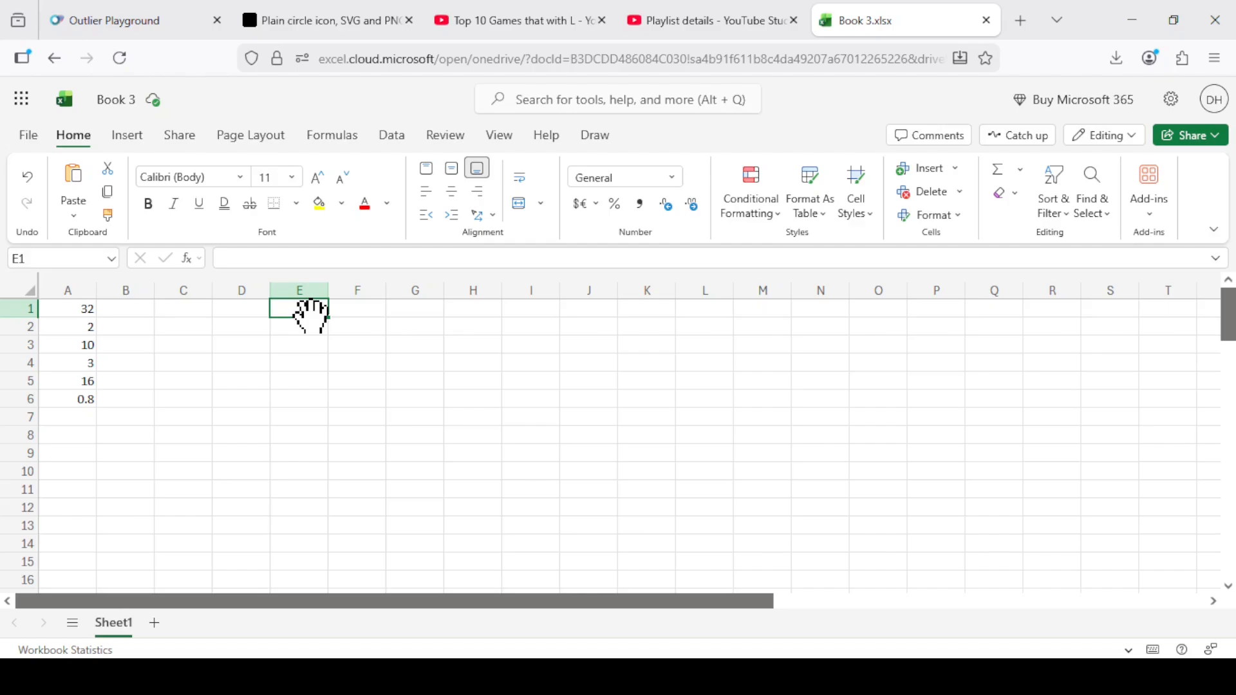
type("Cost")
key("Tab")
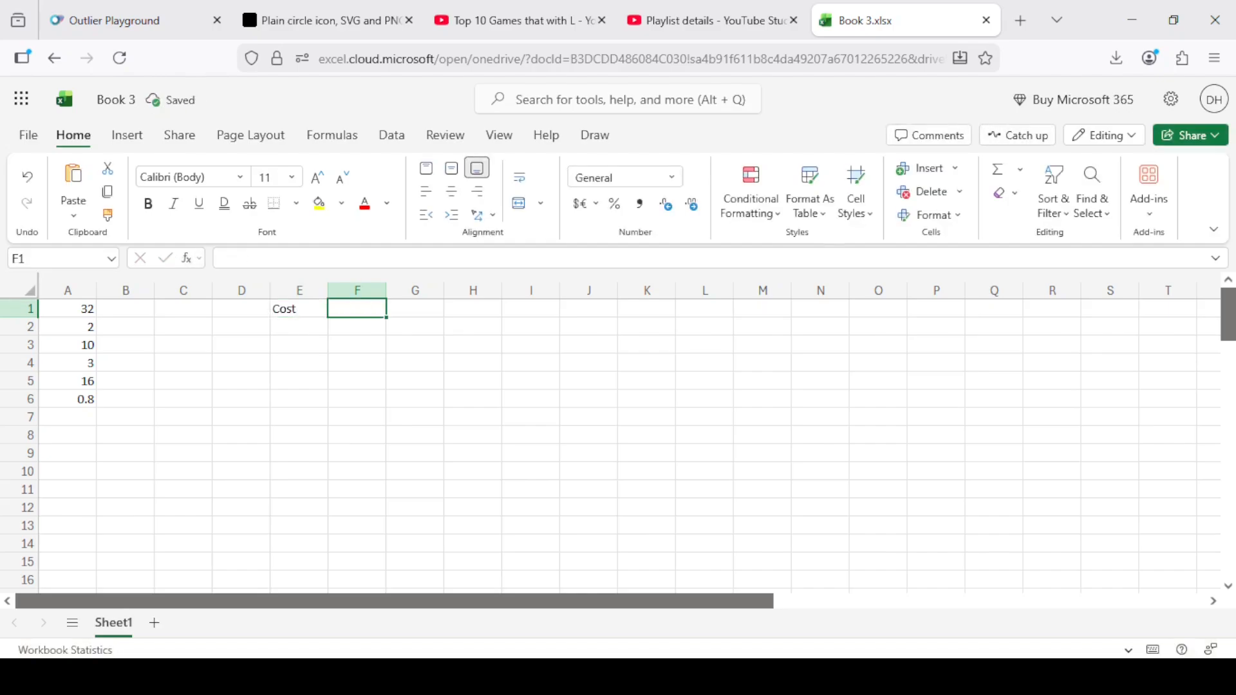
type("Price")
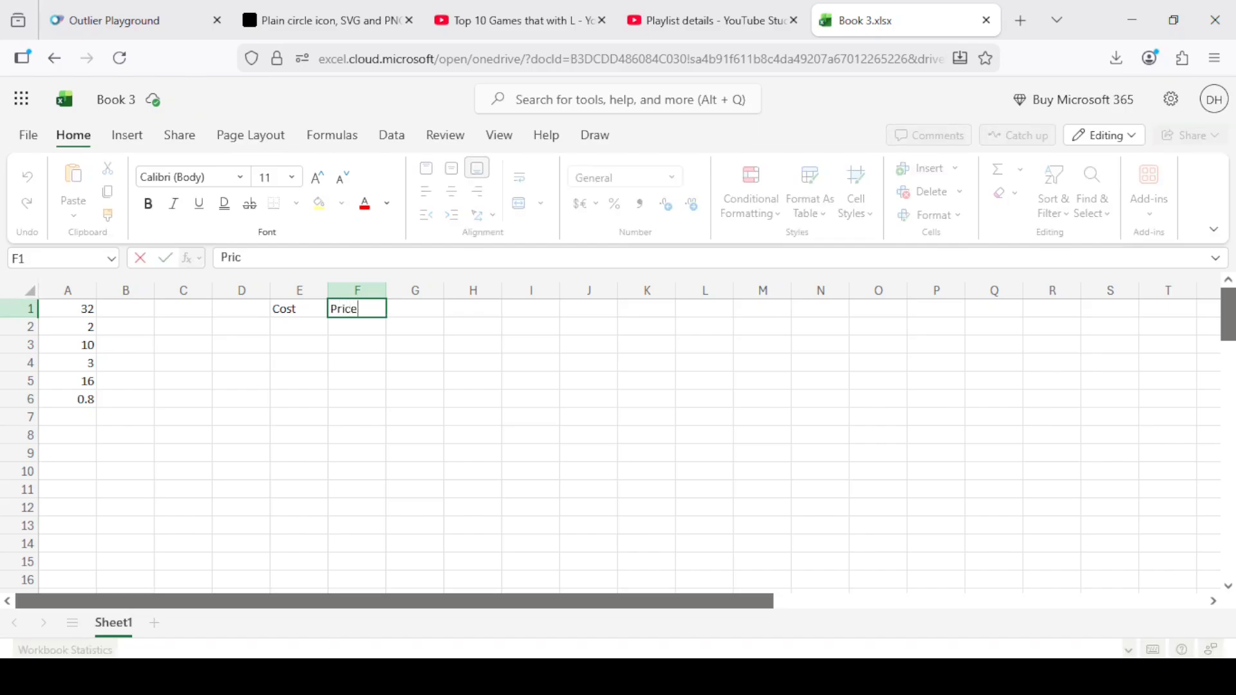
key("Tab")
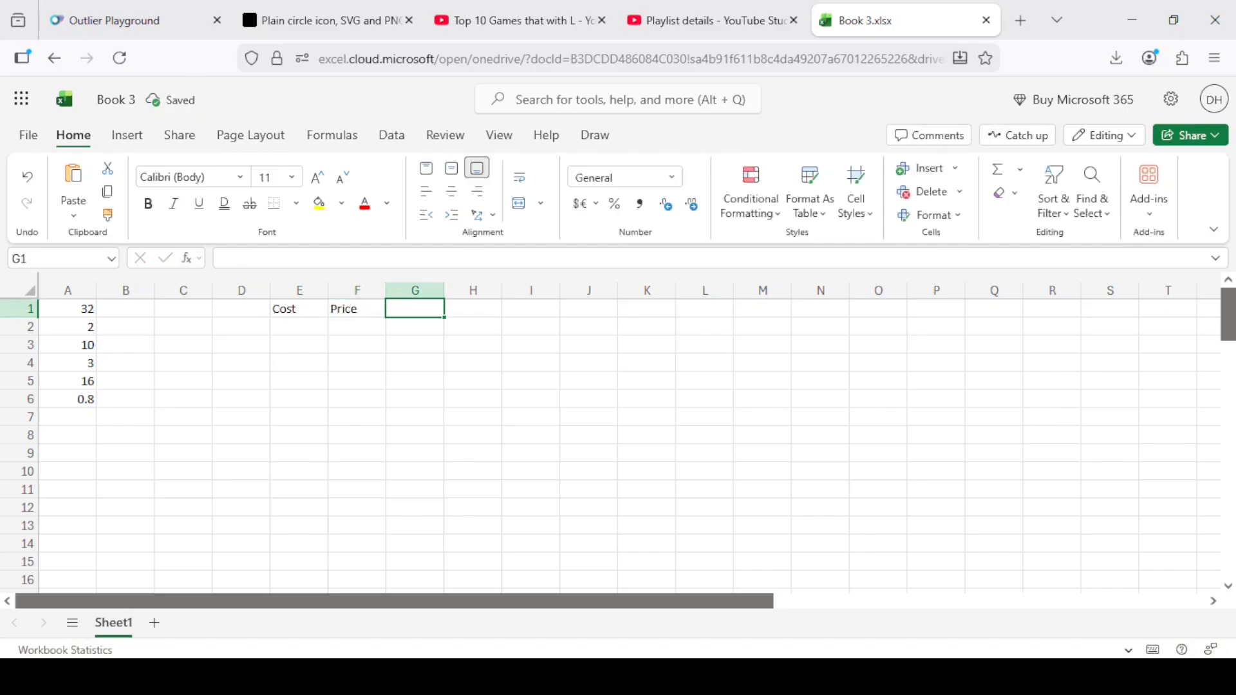
type("Tax")
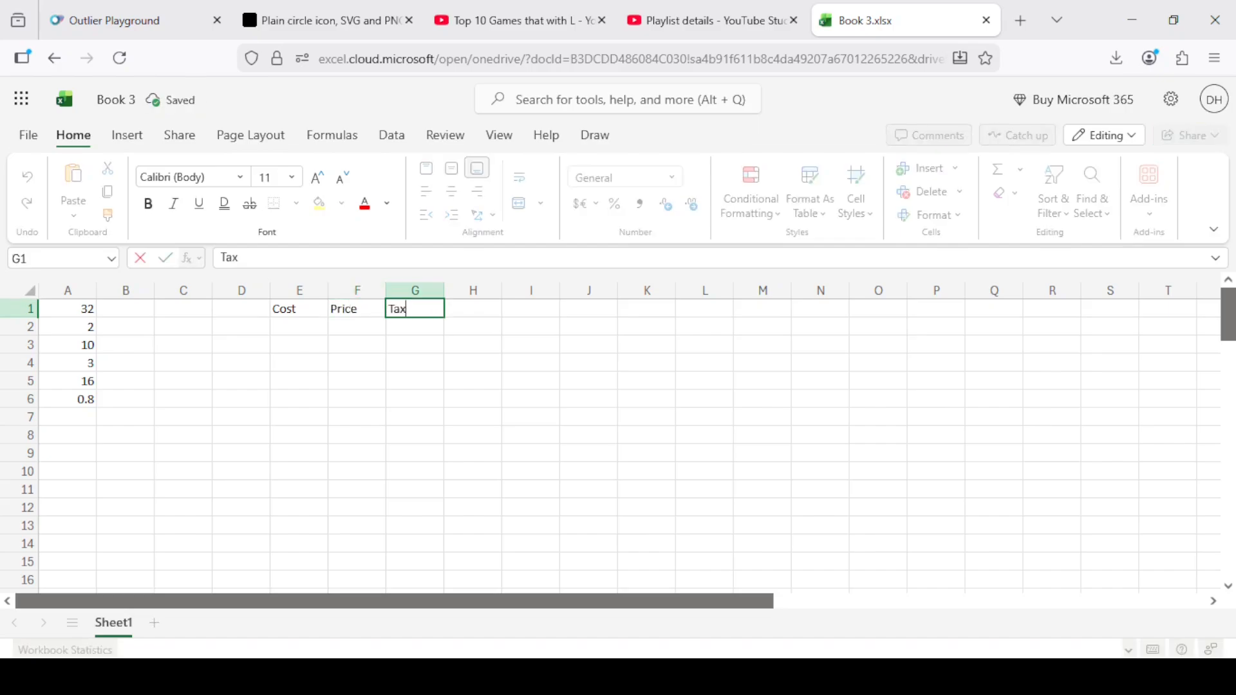
key("Tab")
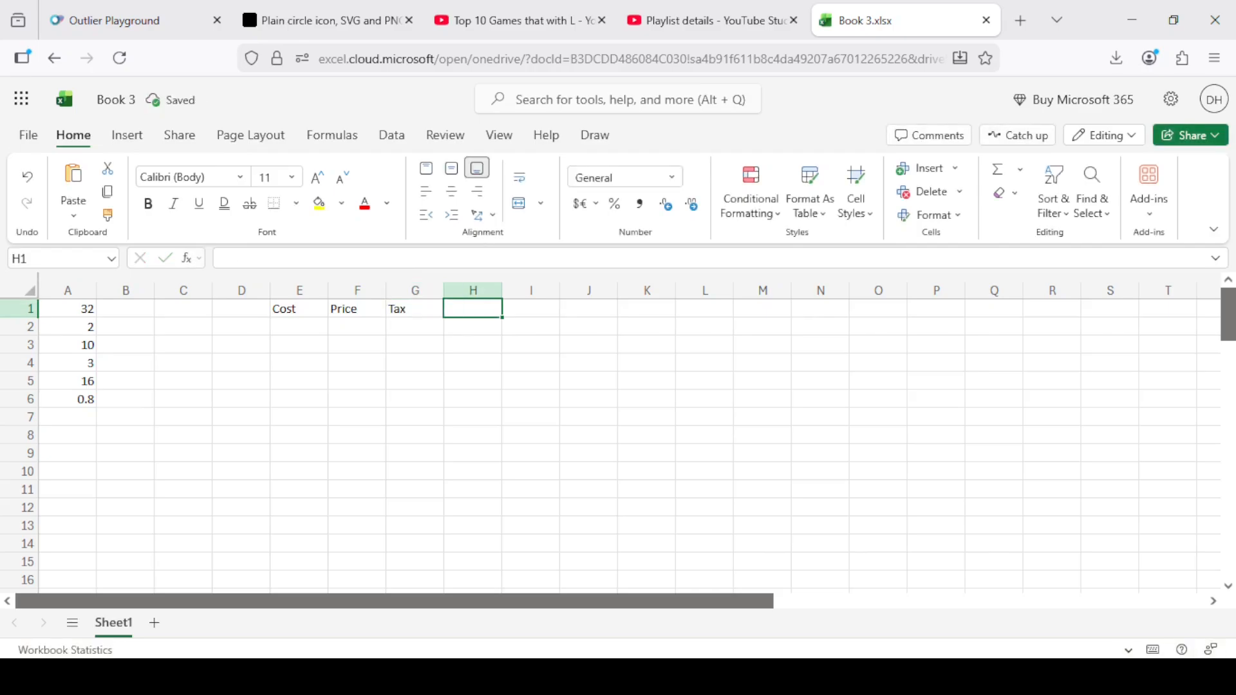
type("Gross")
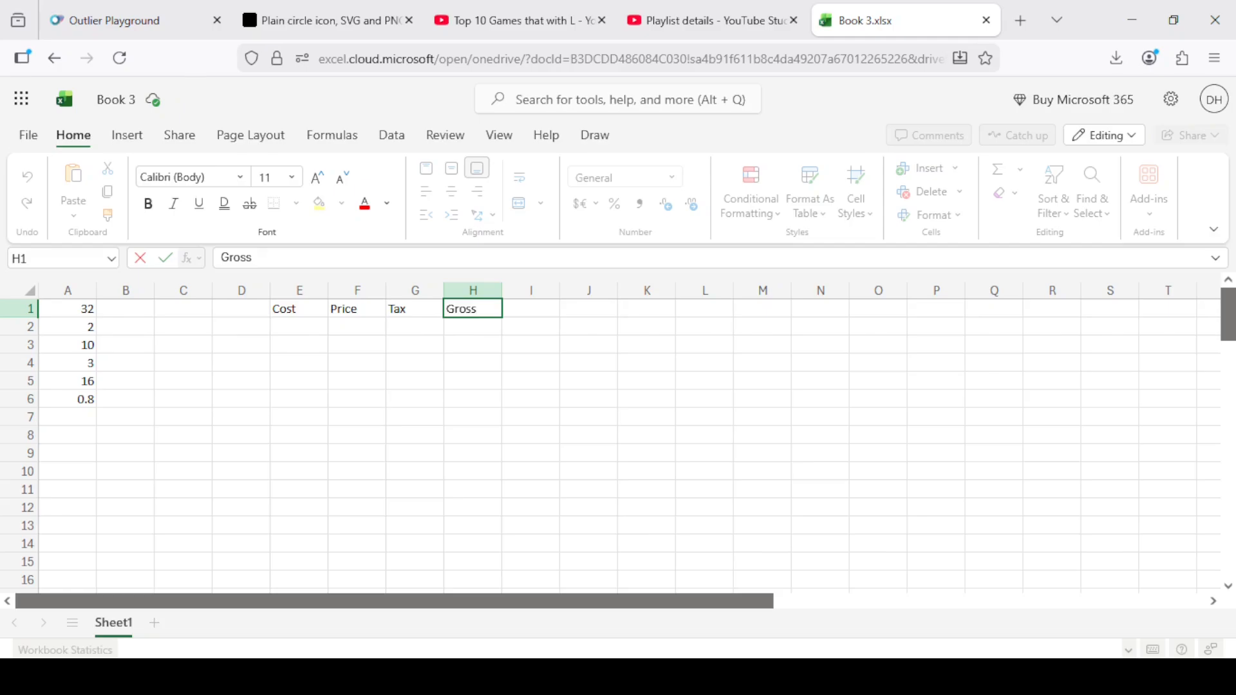
key("Tab")
type("Net")
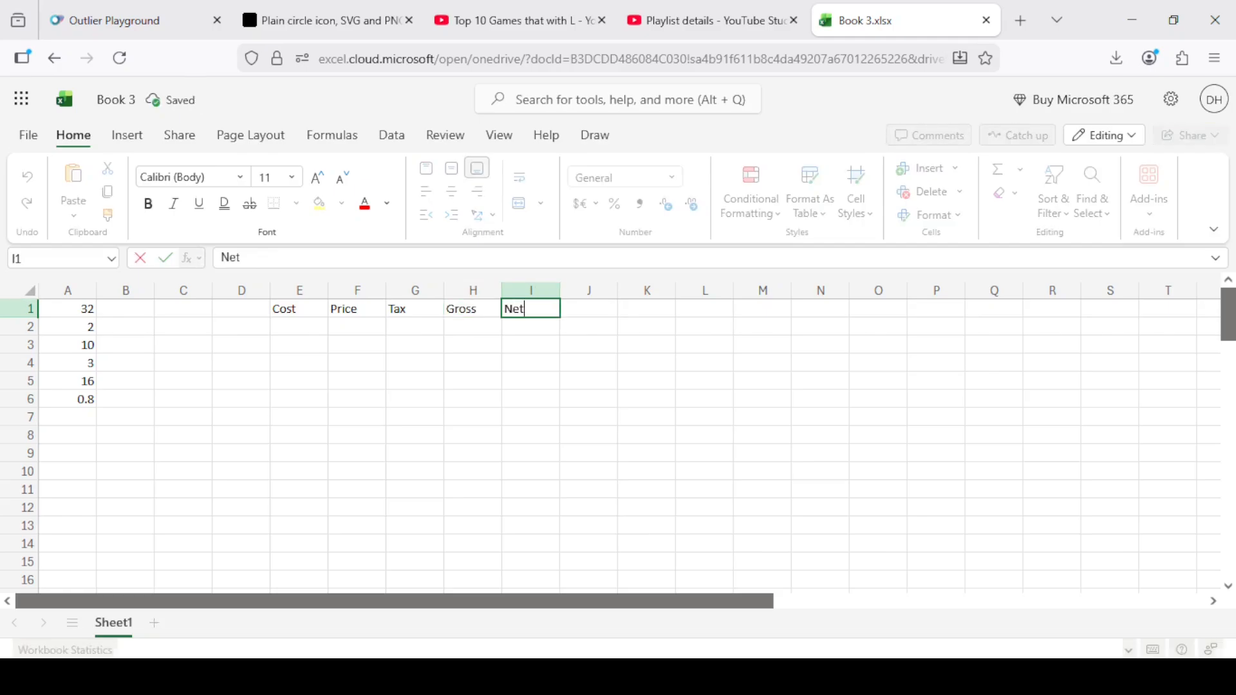
key("Return")
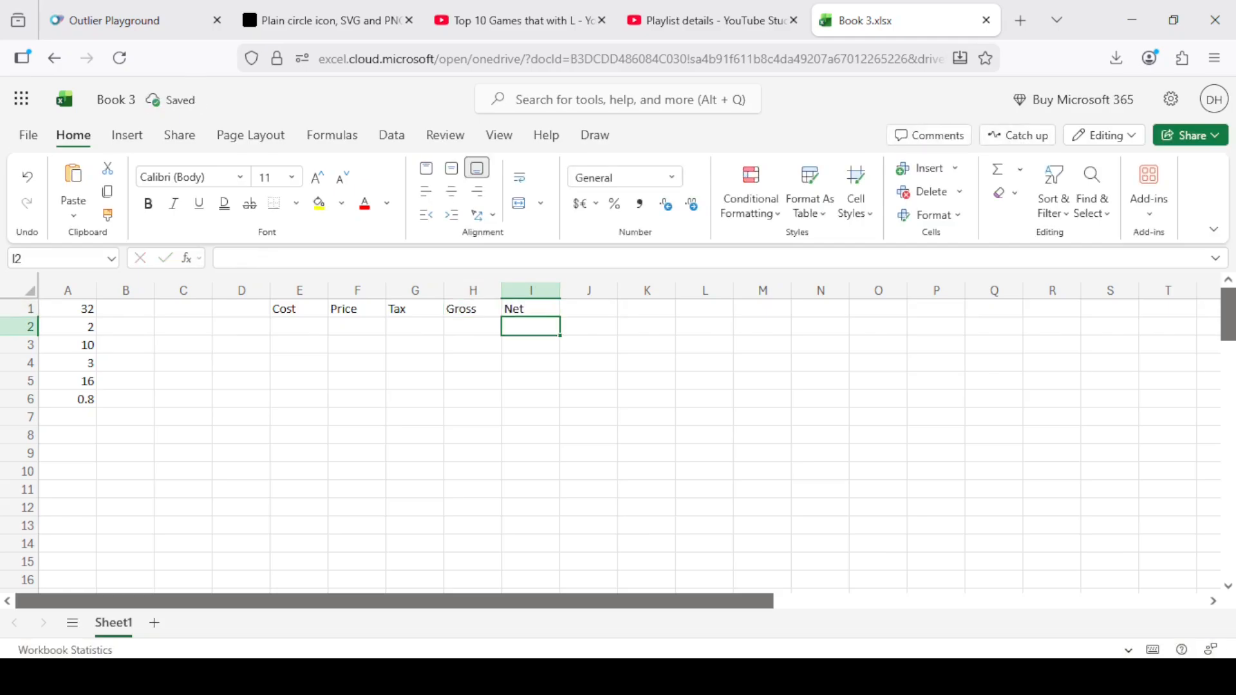
key("Left")
key("Left")
key("Left")
key("Left")
key("Left")
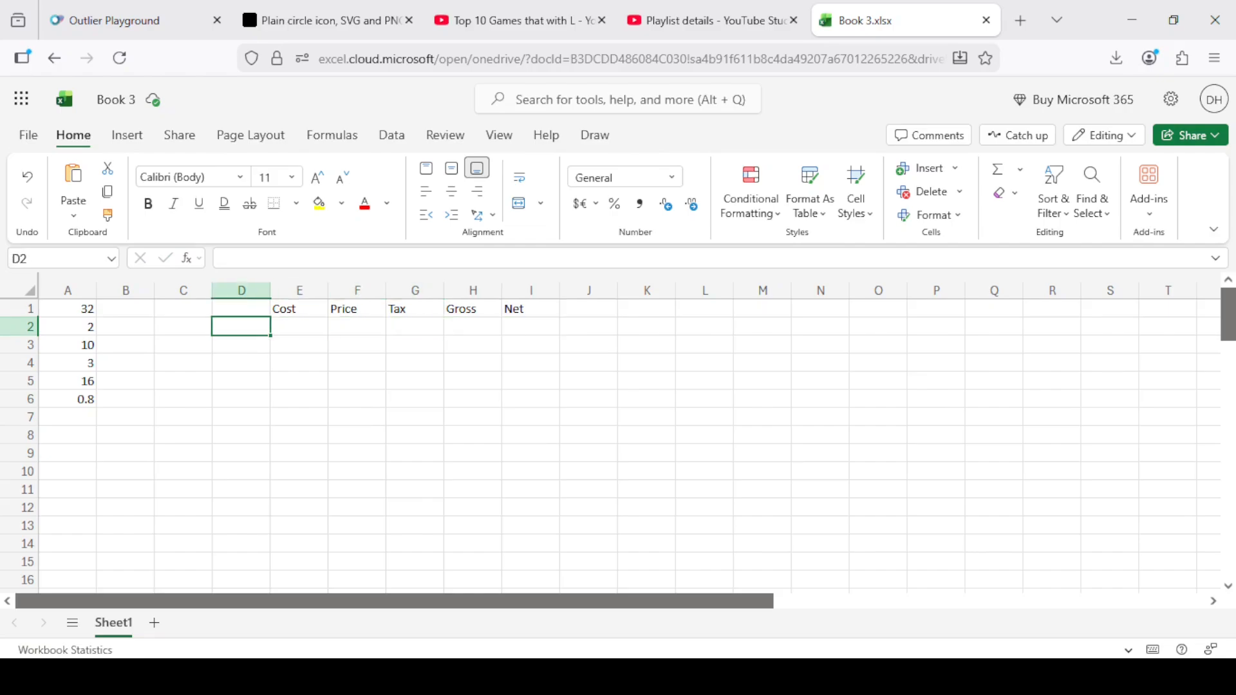
key("Up")
type("Customer")
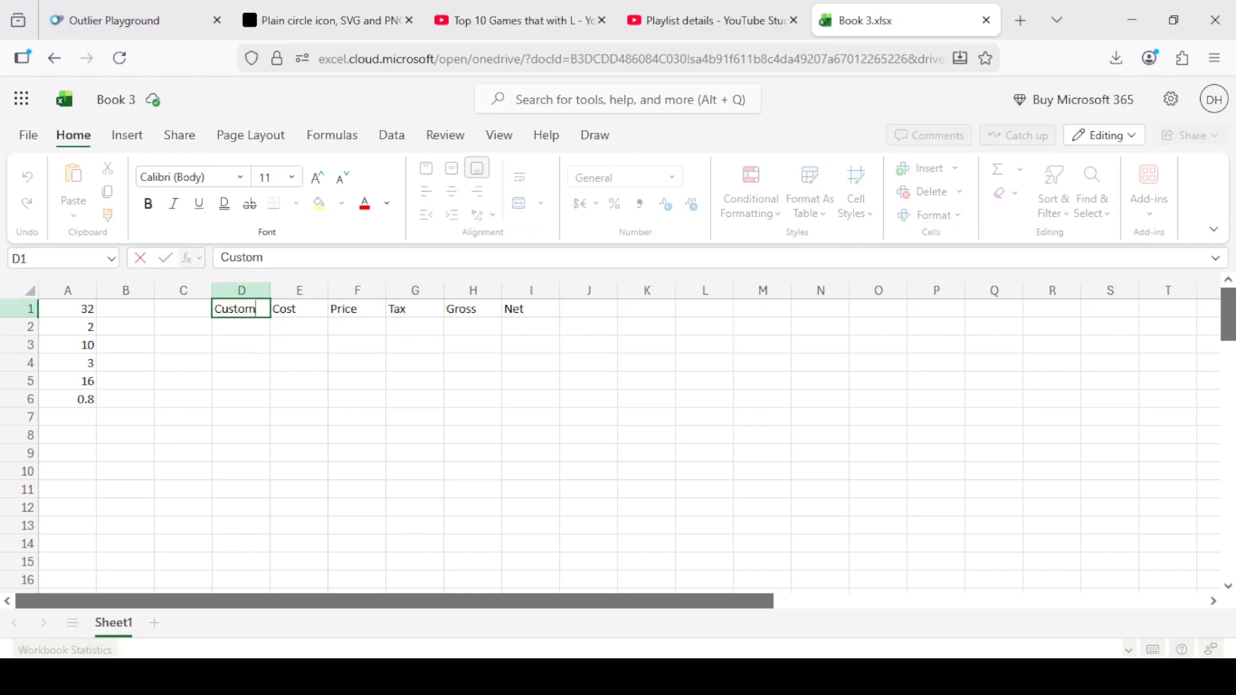
key("BackSpace")
key("BackSpace")
key("BackSpace")
key("BackSpace")
key("BackSpace")
key("BackSpace")
key("BackSpace")
key("BackSpace")
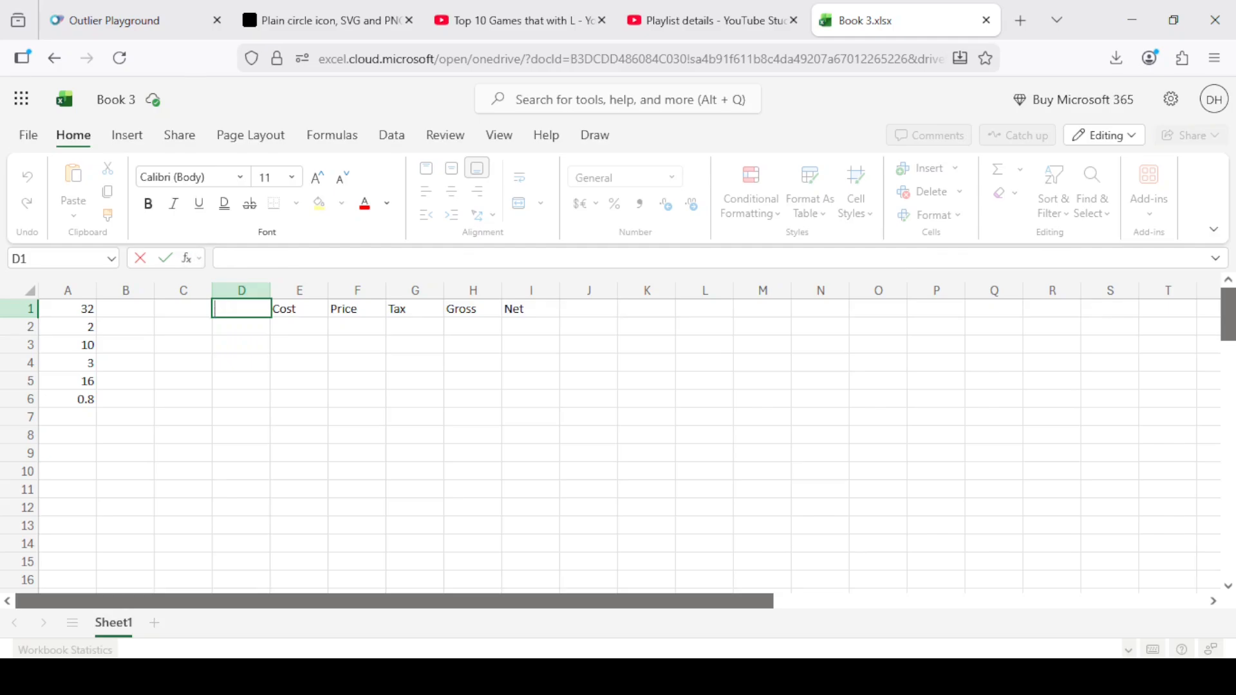
type("Item")
Enter the heading Item in cell D1, in front of the Cost heading.
key("Return")
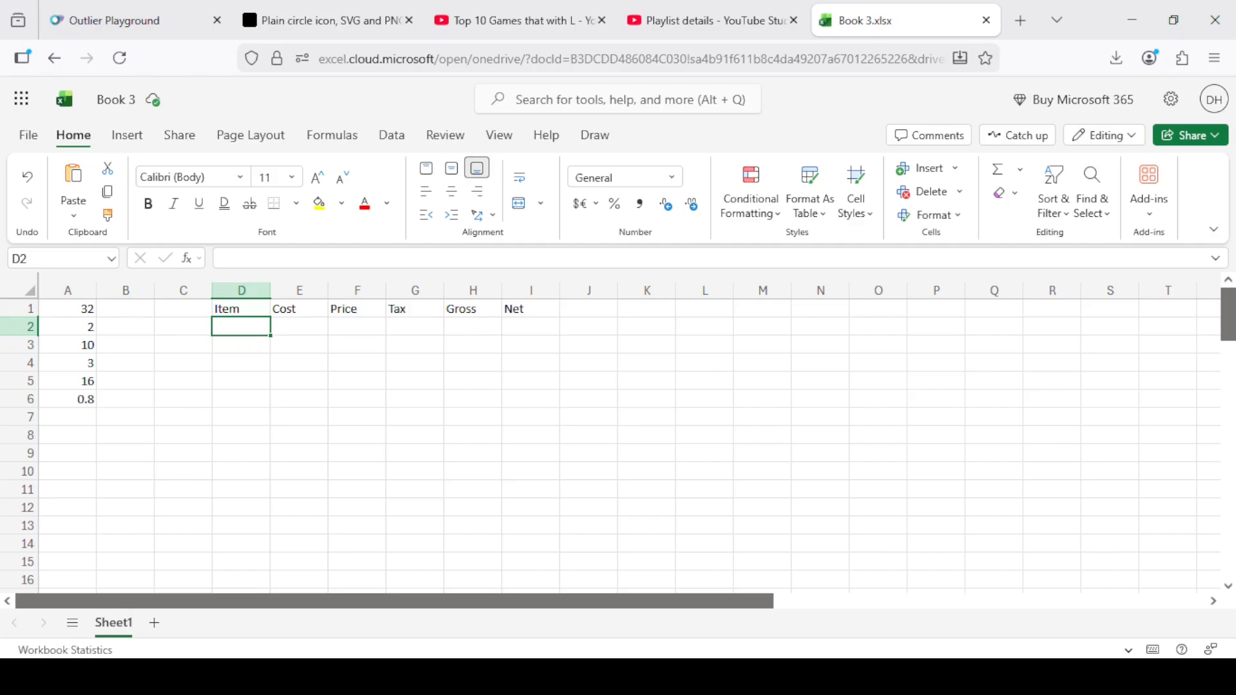
Enter the items apples and oranges in cells D2 and D3 of the Item column.
type("apples")
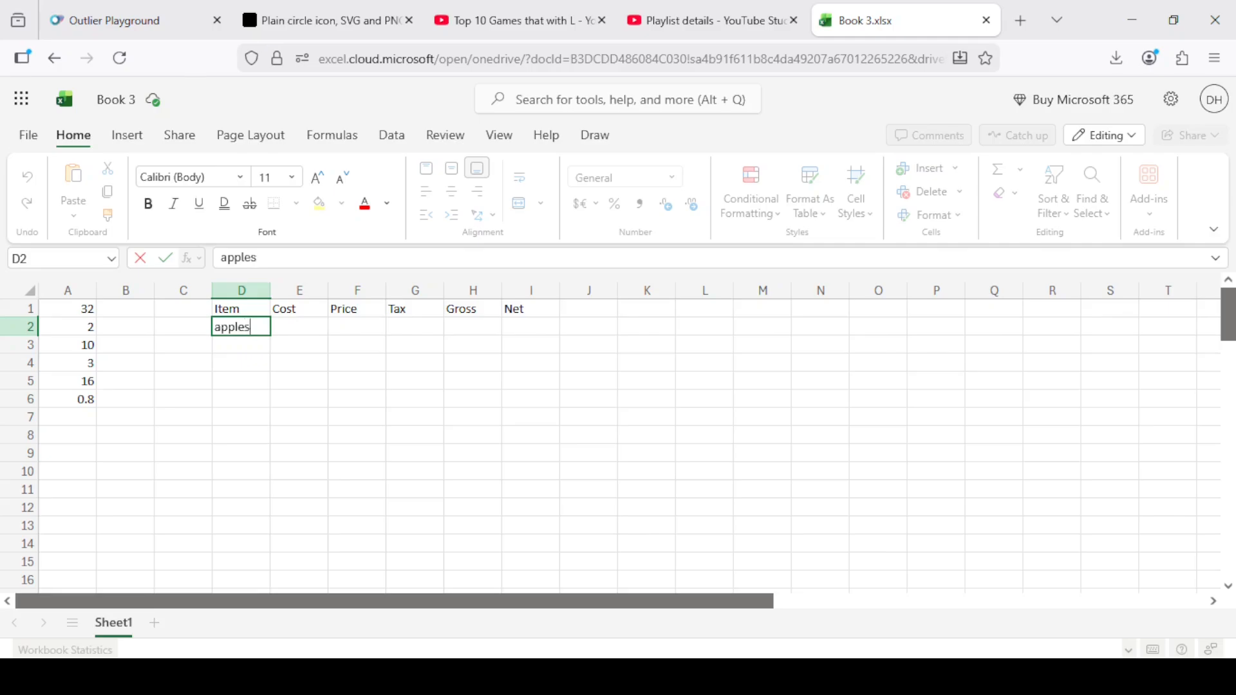
key("Return")
type("oragnes")
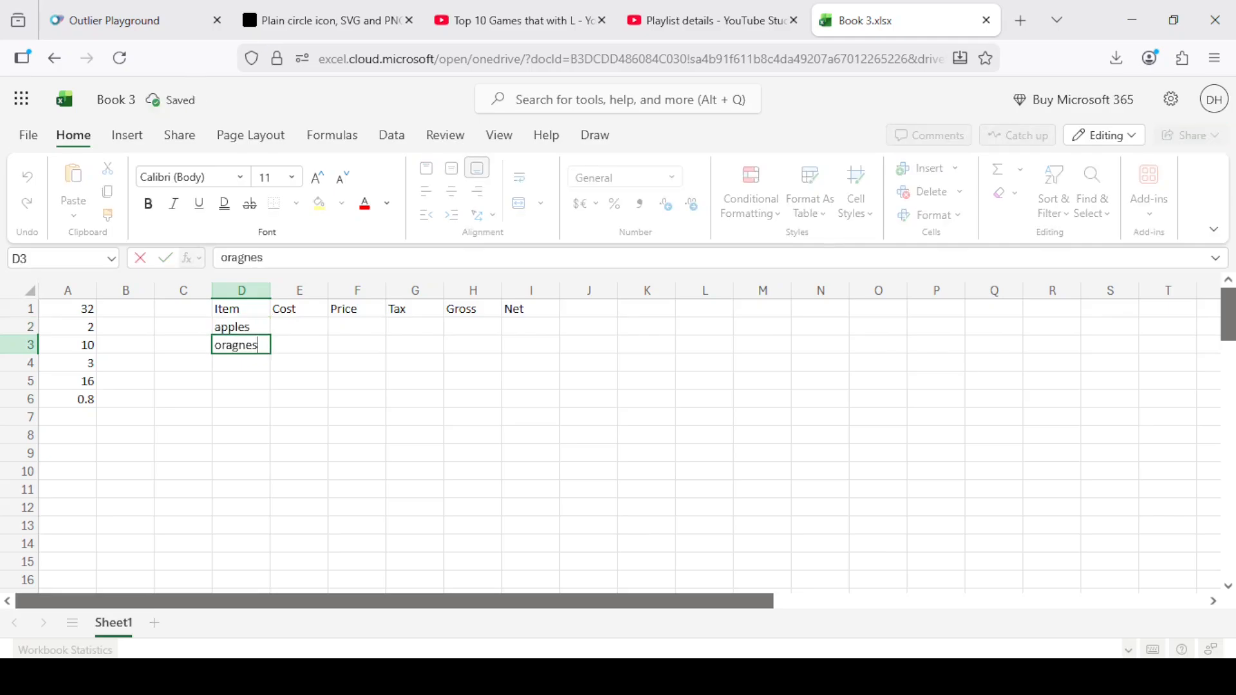
key("BackSpace")
key("BackSpace")
key("BackSpace")
type("nges")
key("Return")
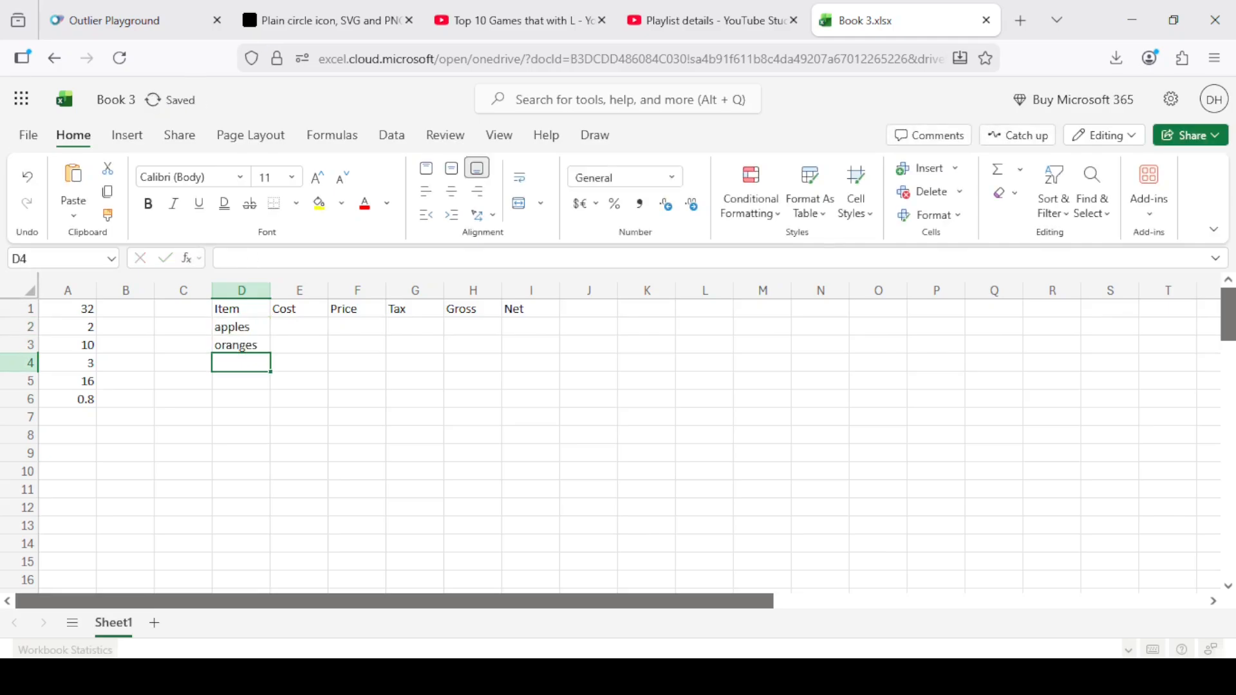
Add bananas and onions to the Item column in cells D4 and D5.
type("bannan")
key("BackSpace")
key("BackSpace")
key("BackSpace")
type("anas")
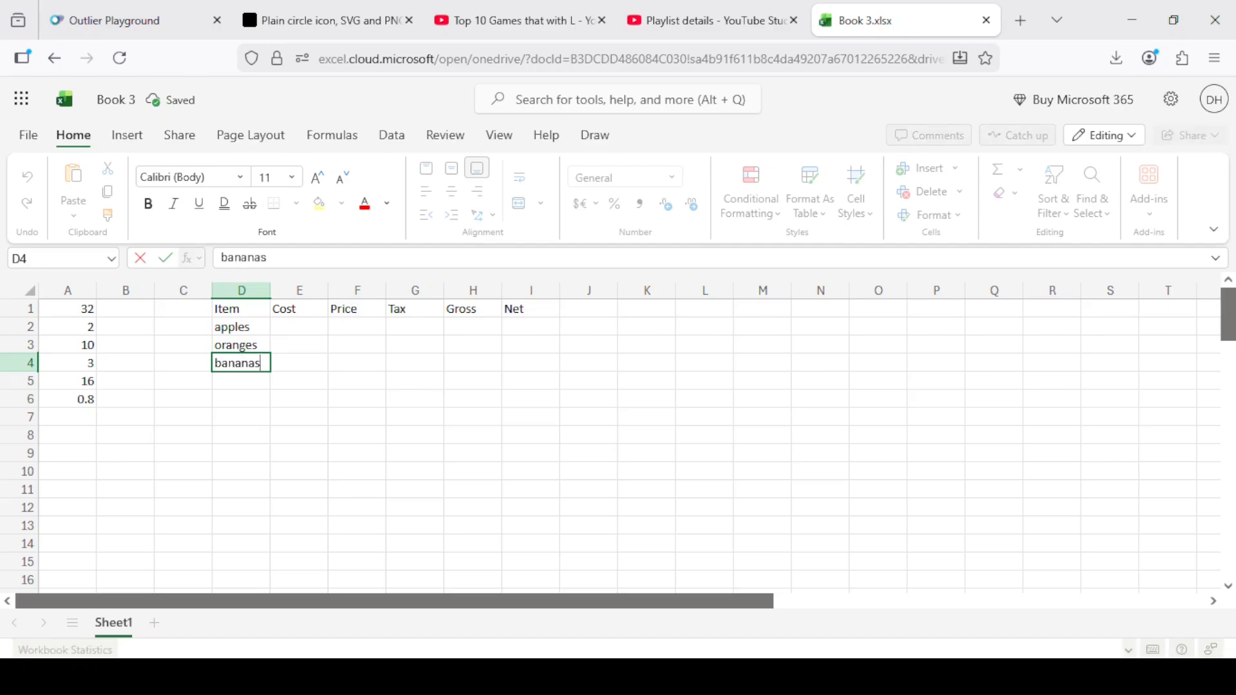
key("Return")
type("onions")
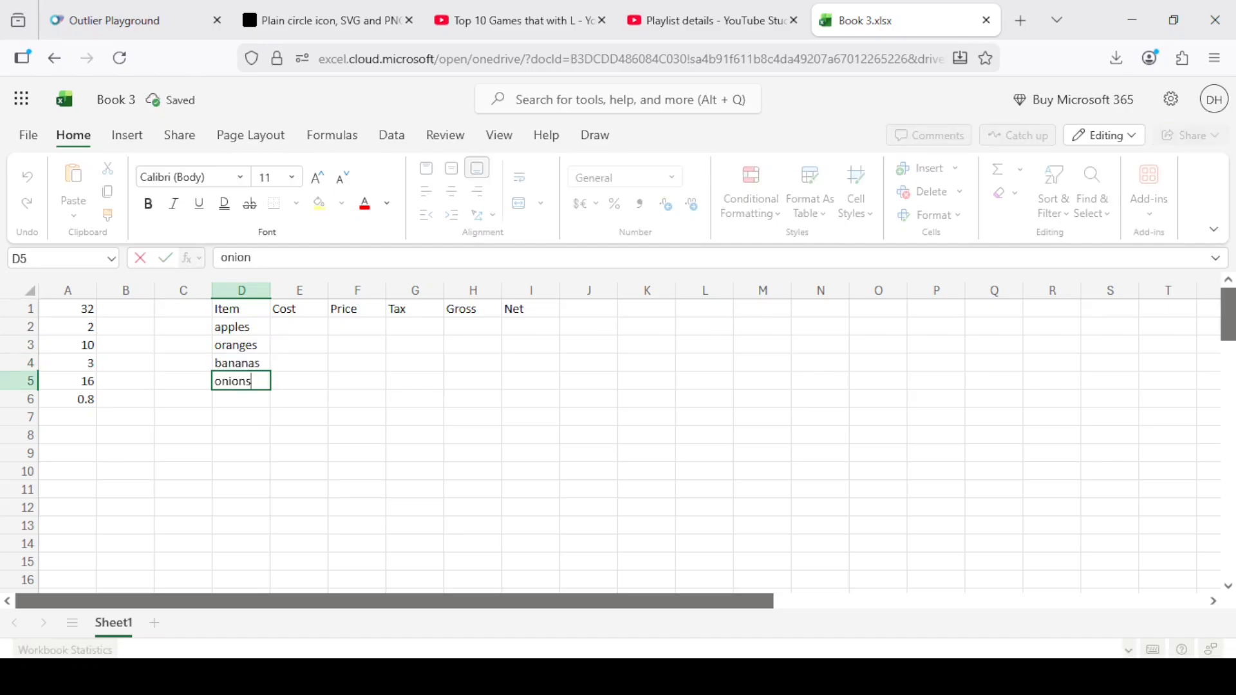
key("Return")
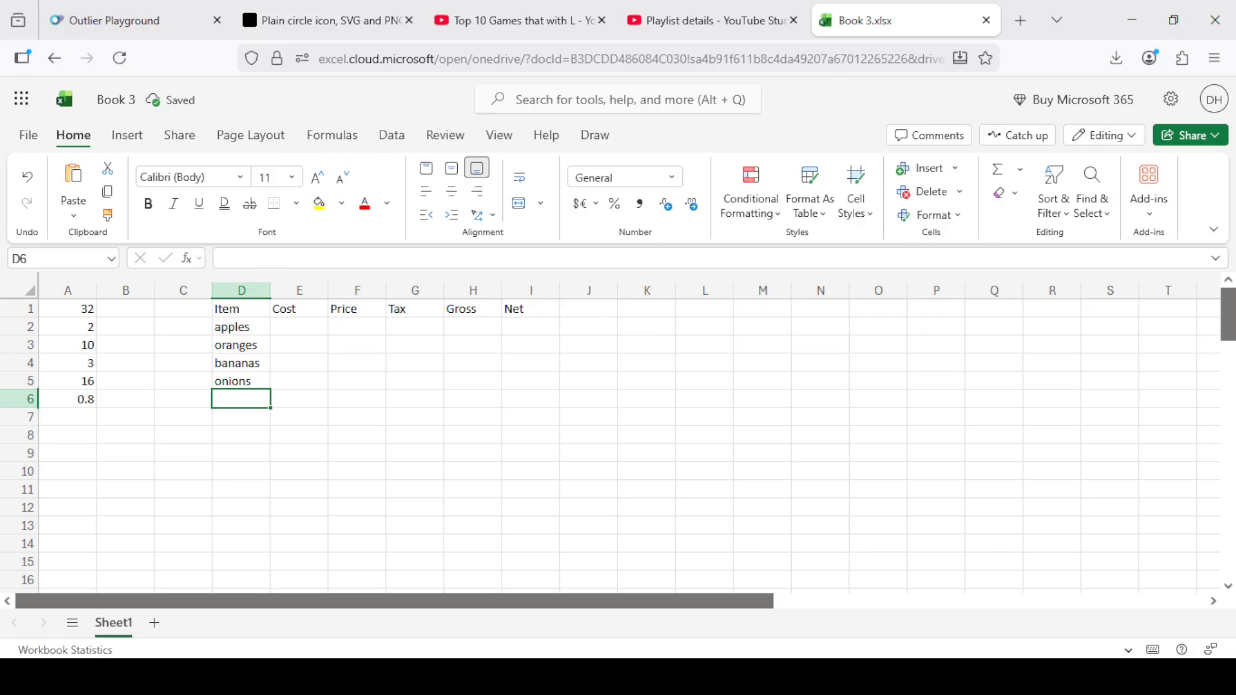
Enter the costs 5, 5.5, 4.2 and 1.1 for the four items in cells E2 to E5.
key("Right")
key("Up")
key("Up")
key("Up")
key("Up")
key("Up")
key("Down")
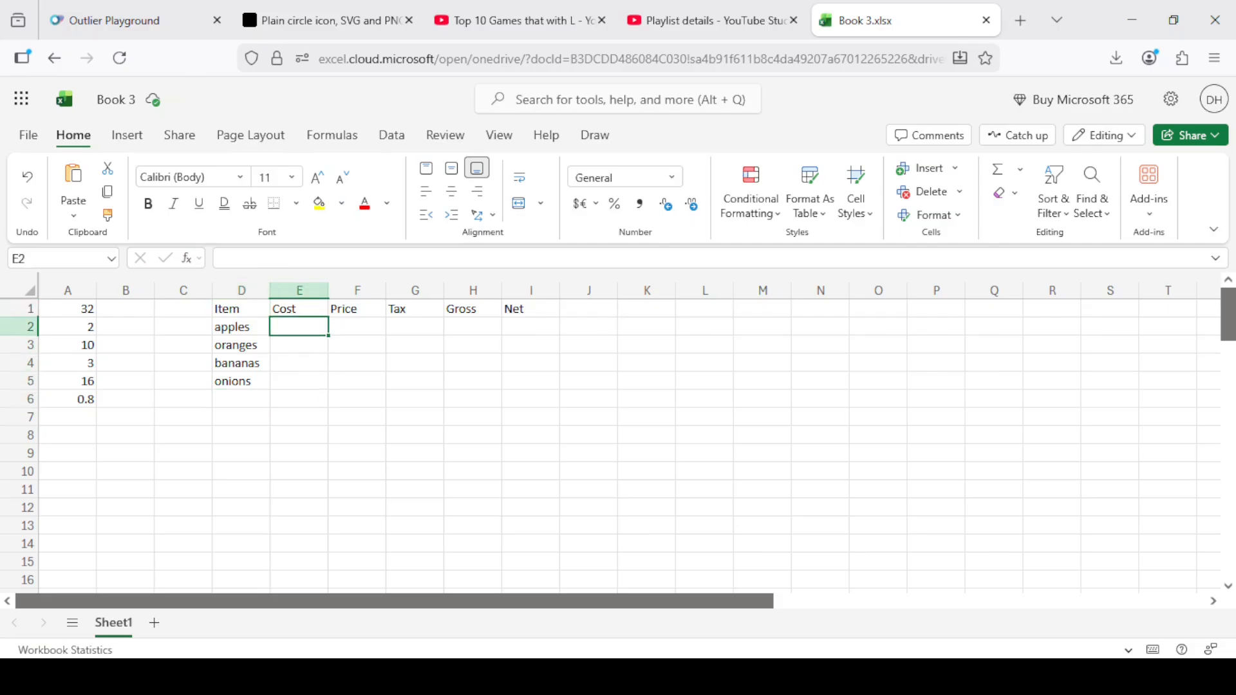
type("5")
key("Return")
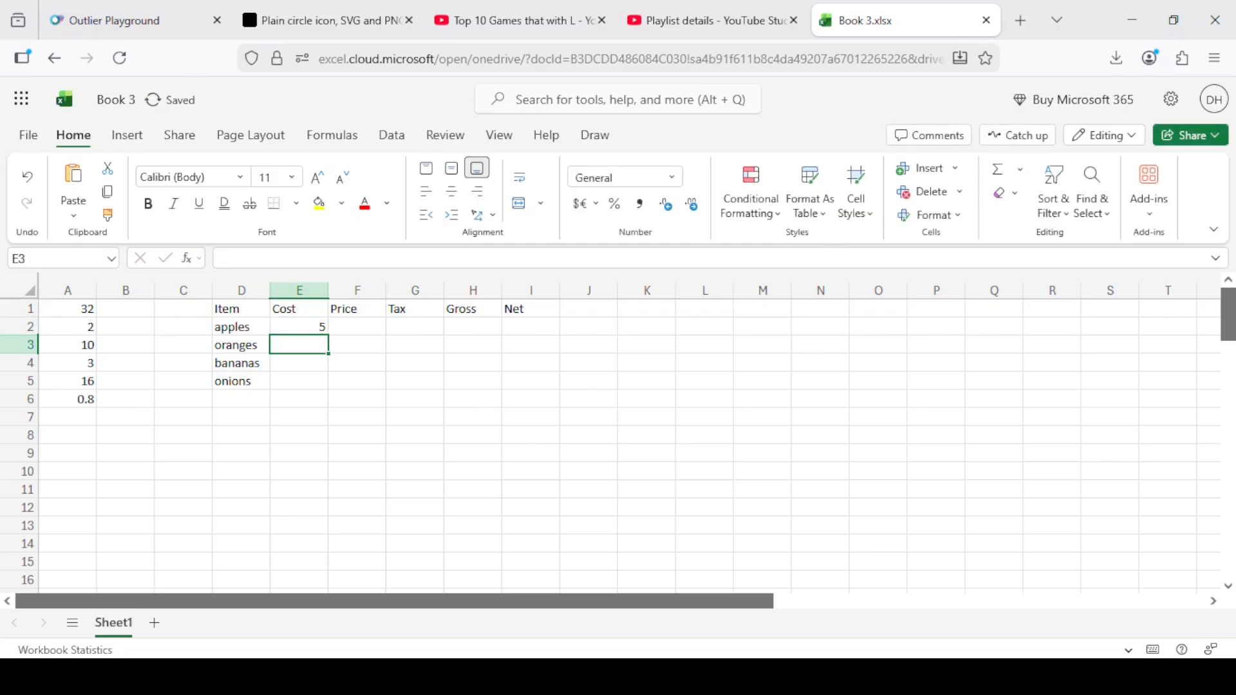
type("5.5")
key("Return")
type("4.2")
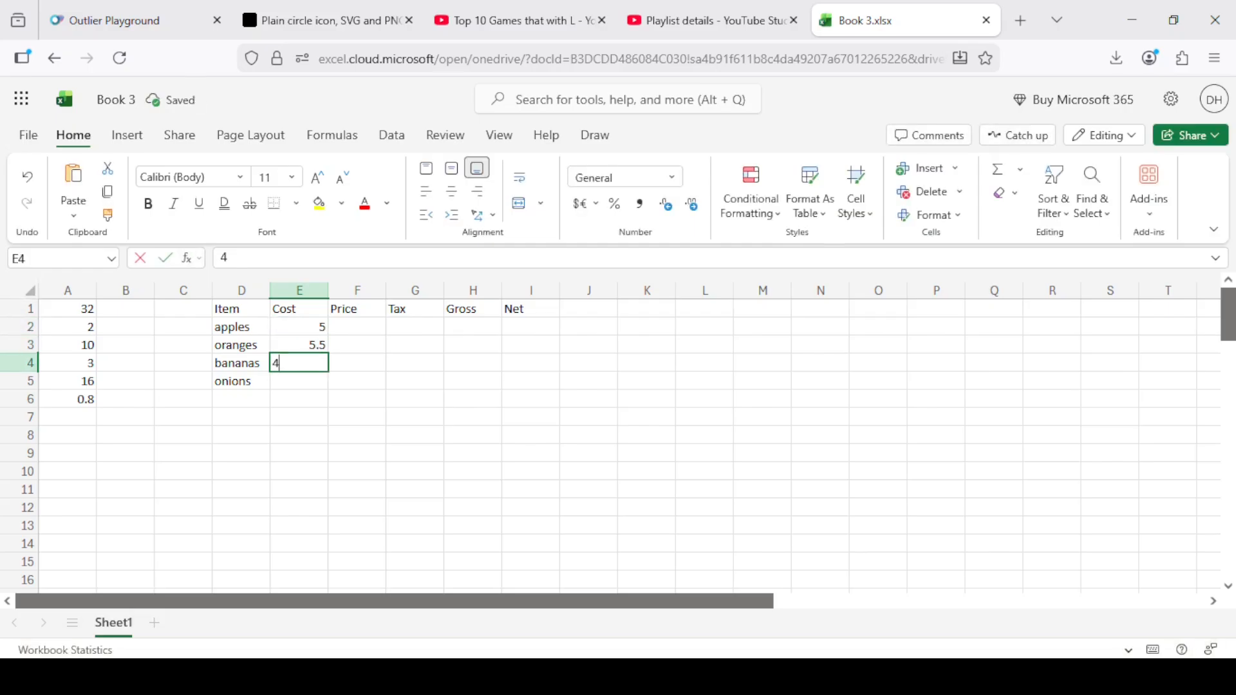
key("Return")
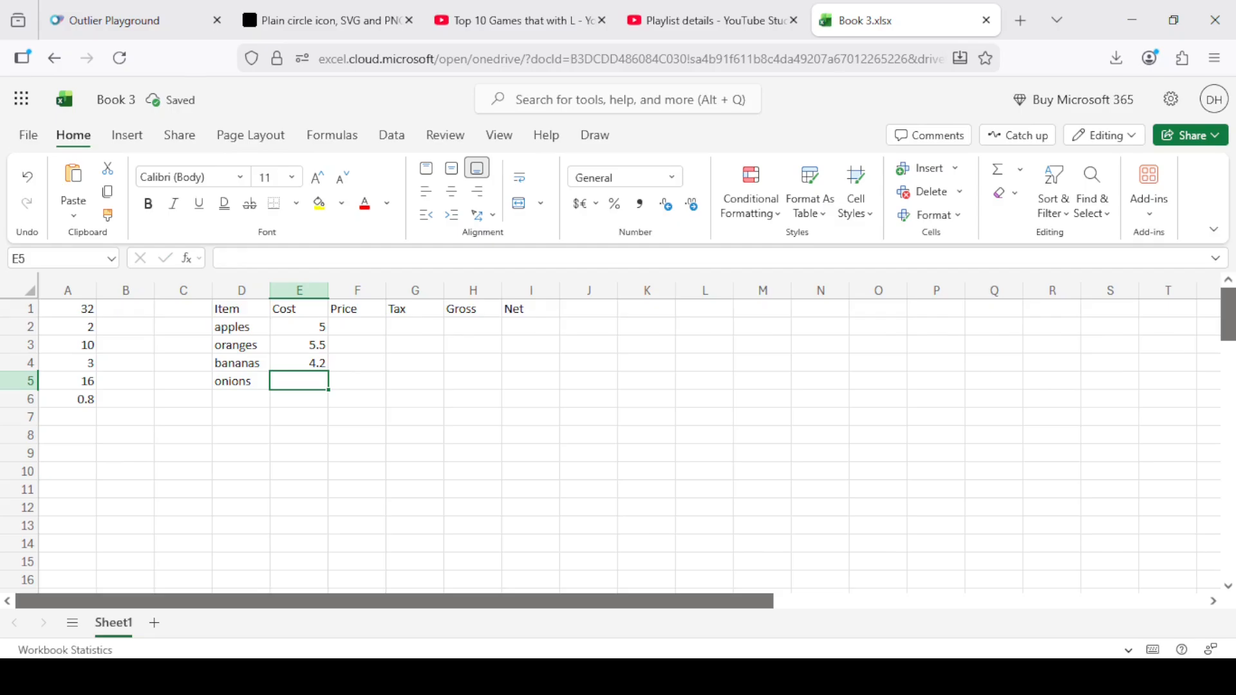
type("1.1")
key("Return")
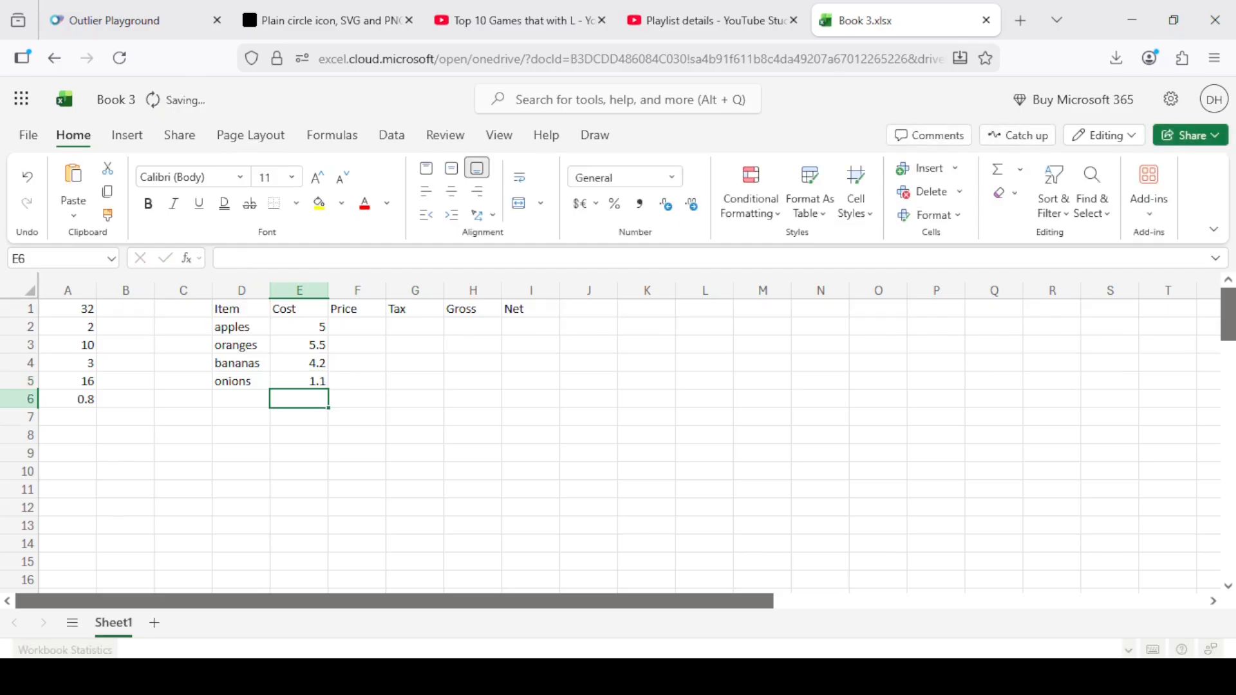
key("Right")
key("Up")
key("Up")
key("Up")
key("Up")
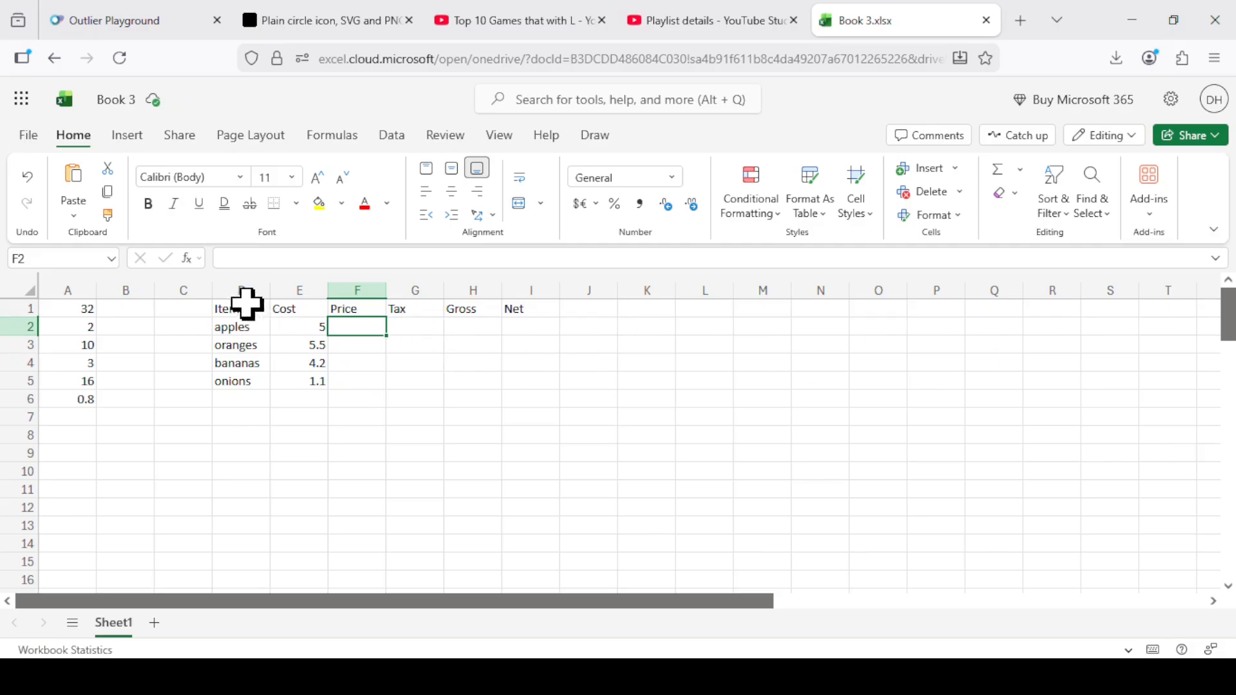
Format columns E to I, from Cost through Net, with the Currency number category.
left_click_drag(299, 284, 526, 290)
right_click(528, 291)
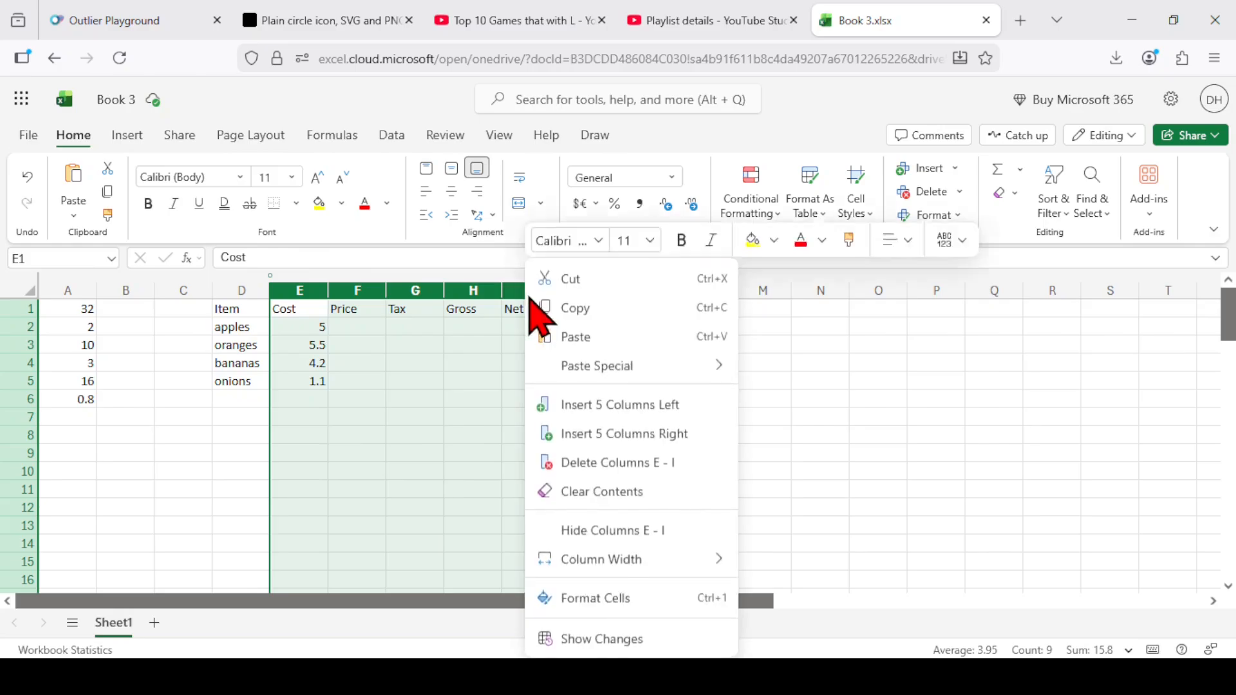
left_click(621, 599)
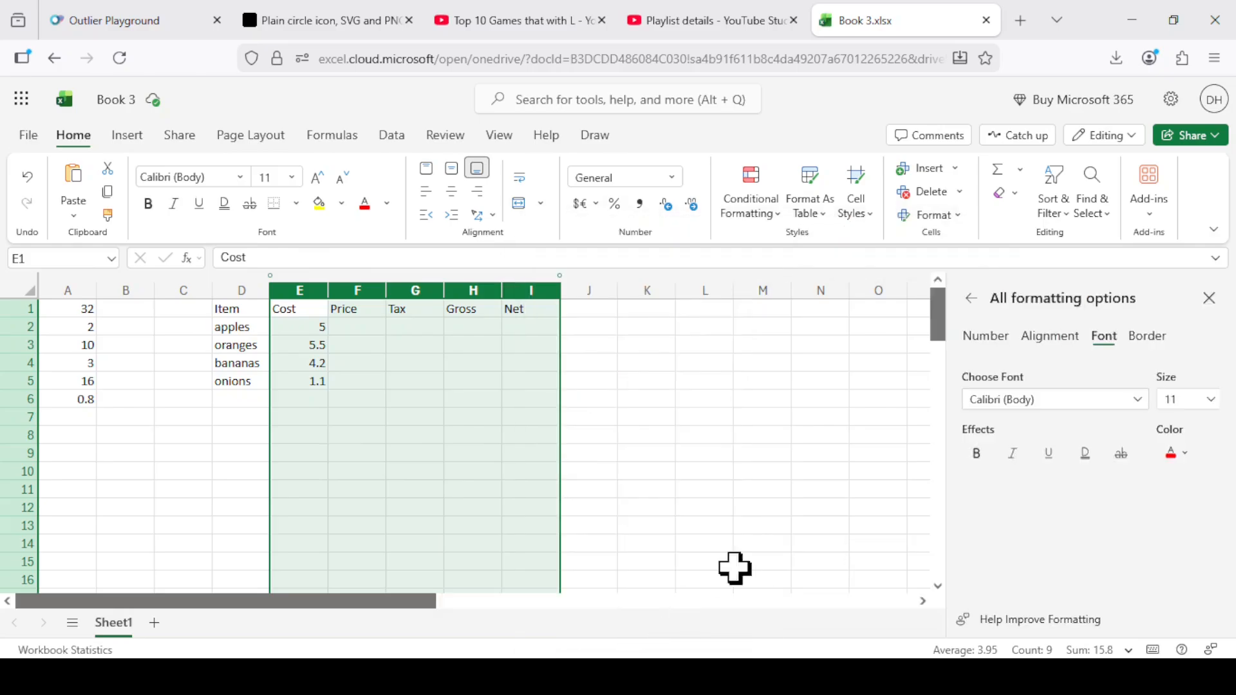
left_click(986, 338)
left_click(1030, 412)
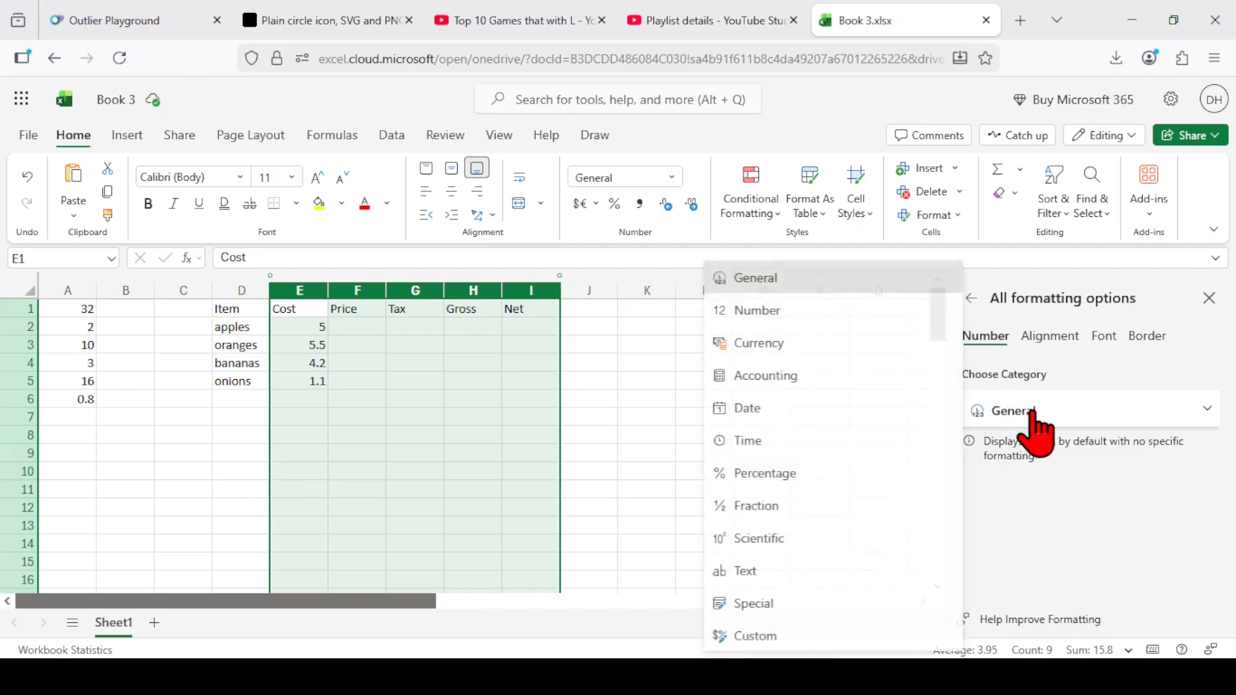
left_click(771, 345)
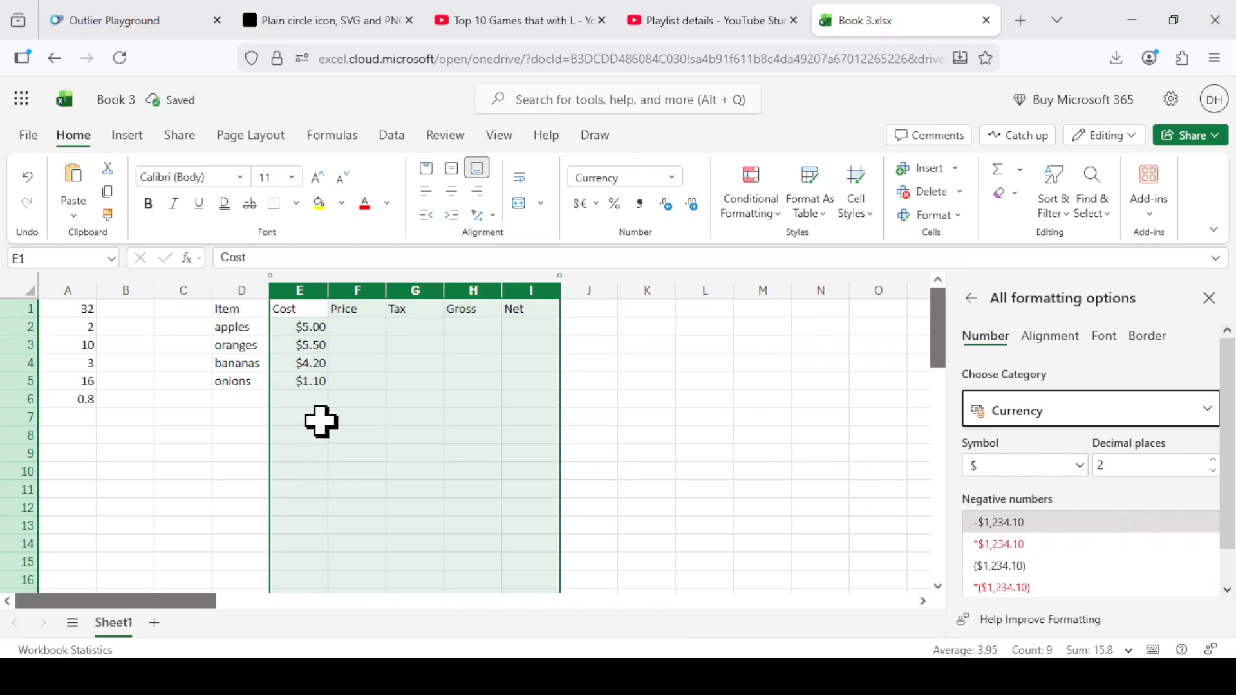
left_click(379, 383)
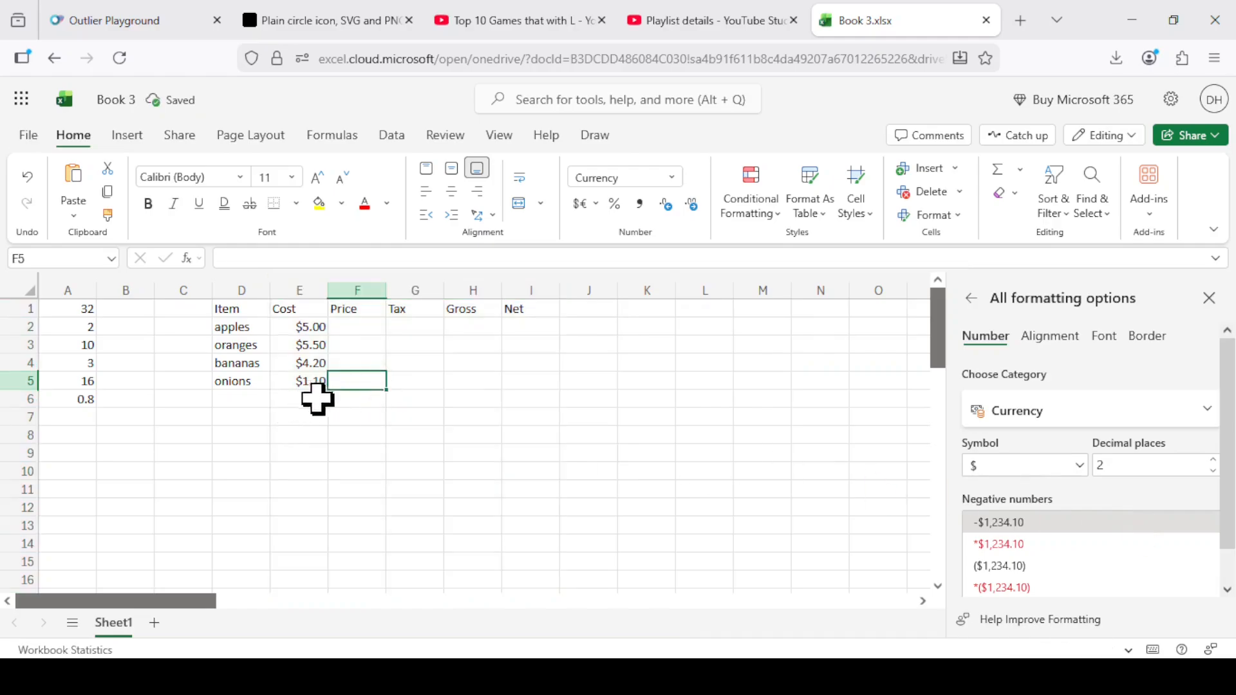
Enter the formula =1.5*E2 in cell F2 to calculate the apples' price from their cost.
left_click(354, 327)
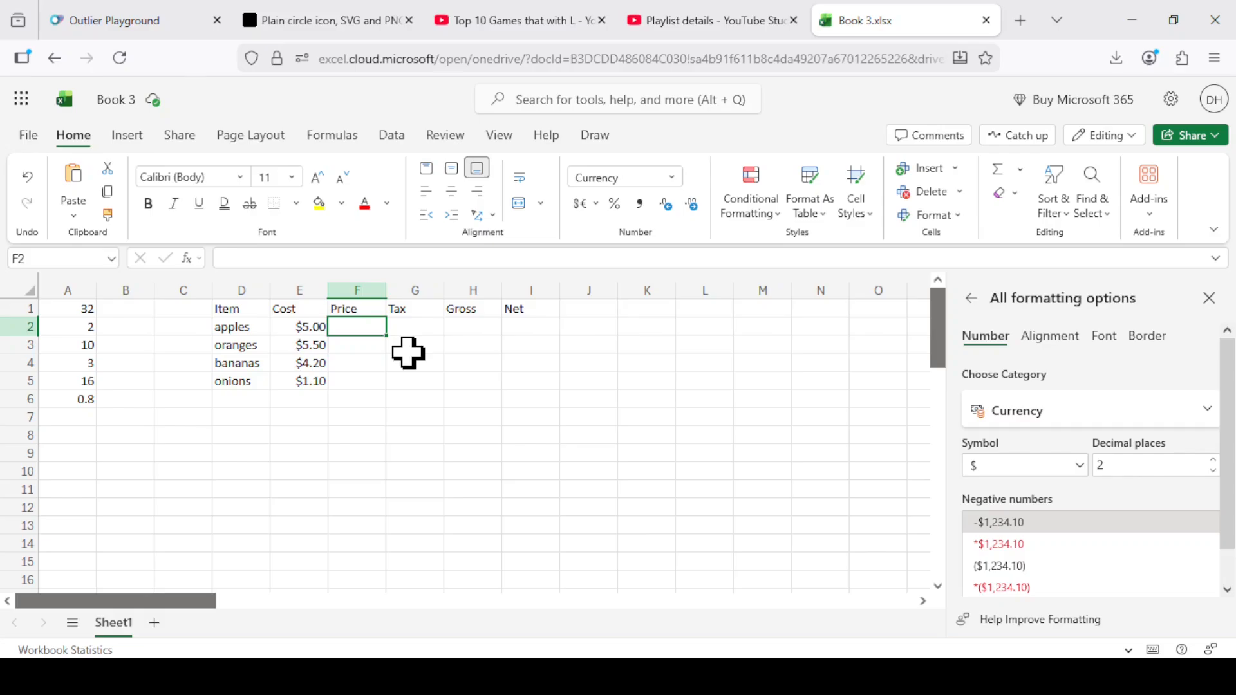
type("=")
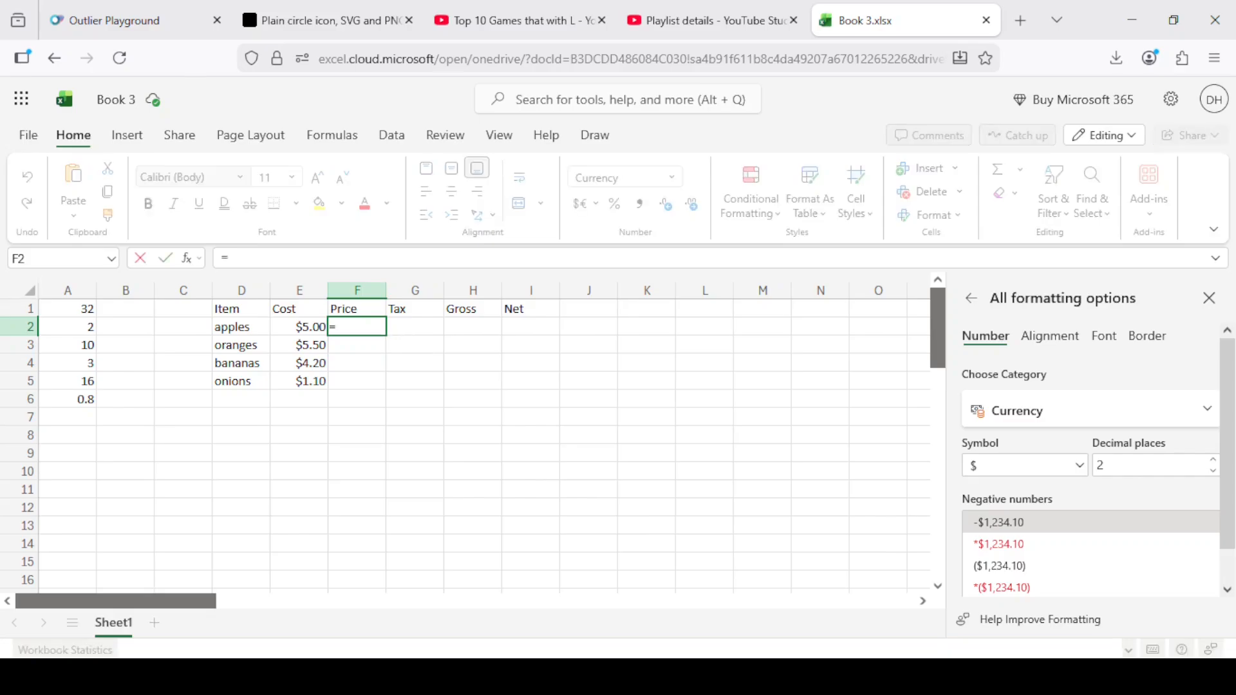
type("1.5*")
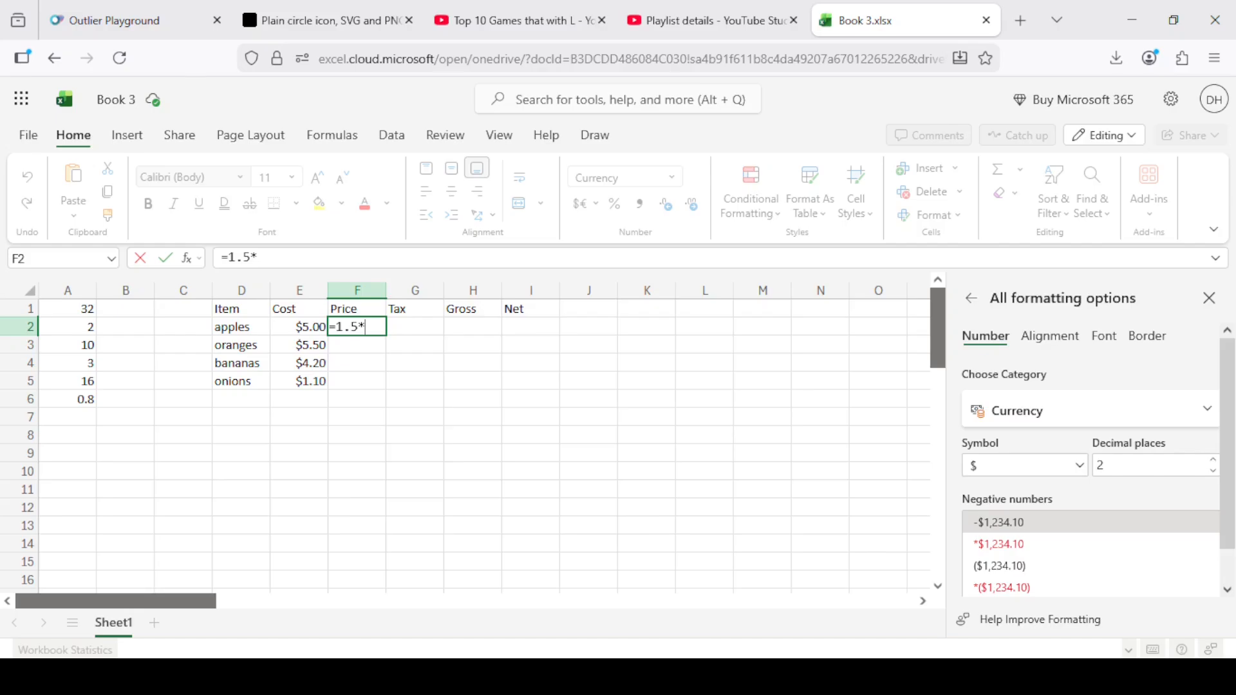
left_click(289, 327)
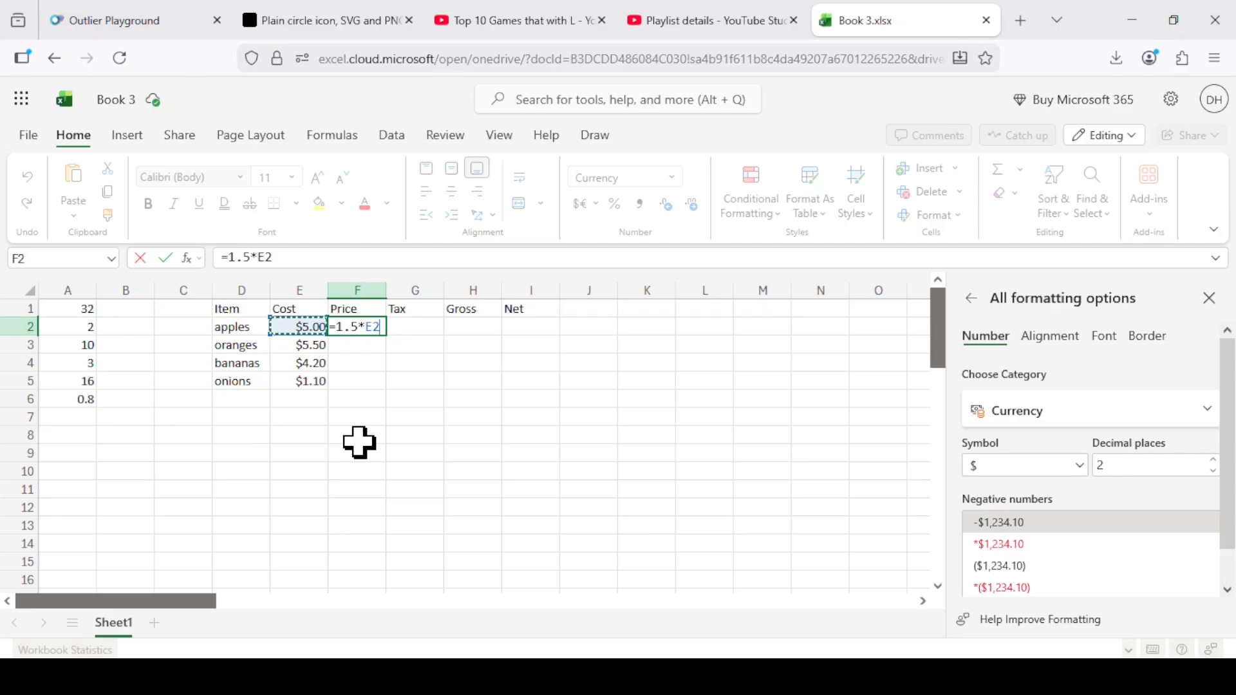
key("Return")
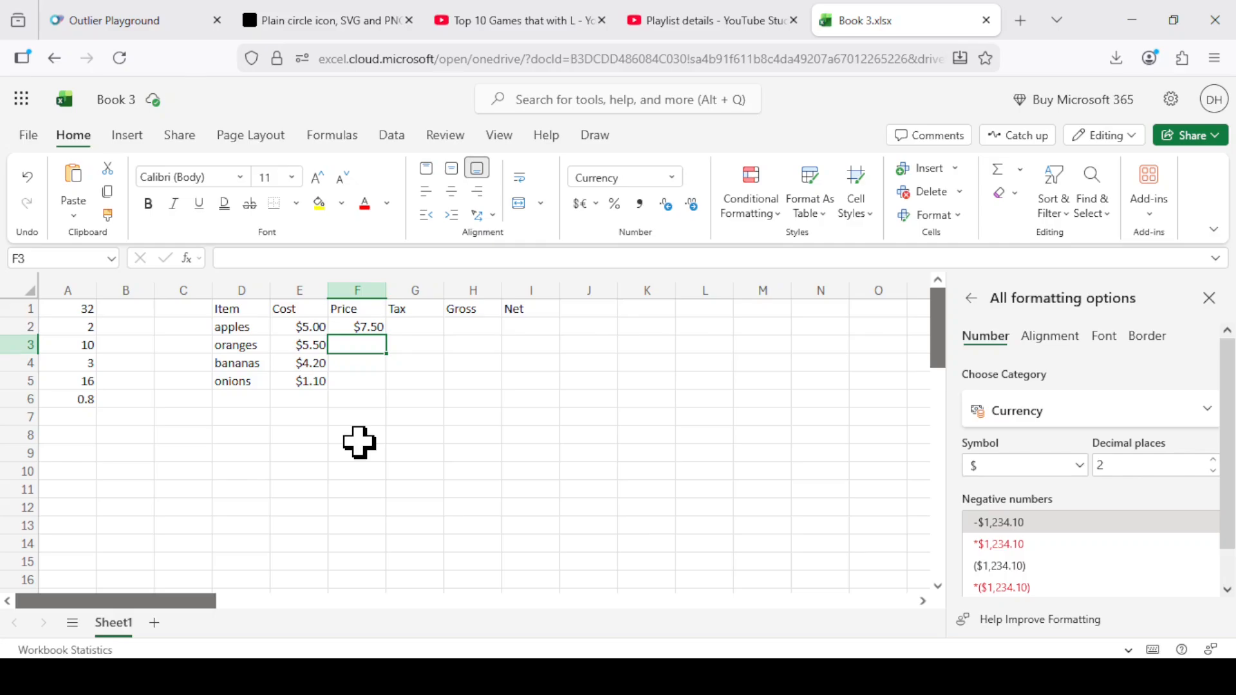
Enter the formula =1.5*E3 in cell F3 for the oranges' price.
type("=")
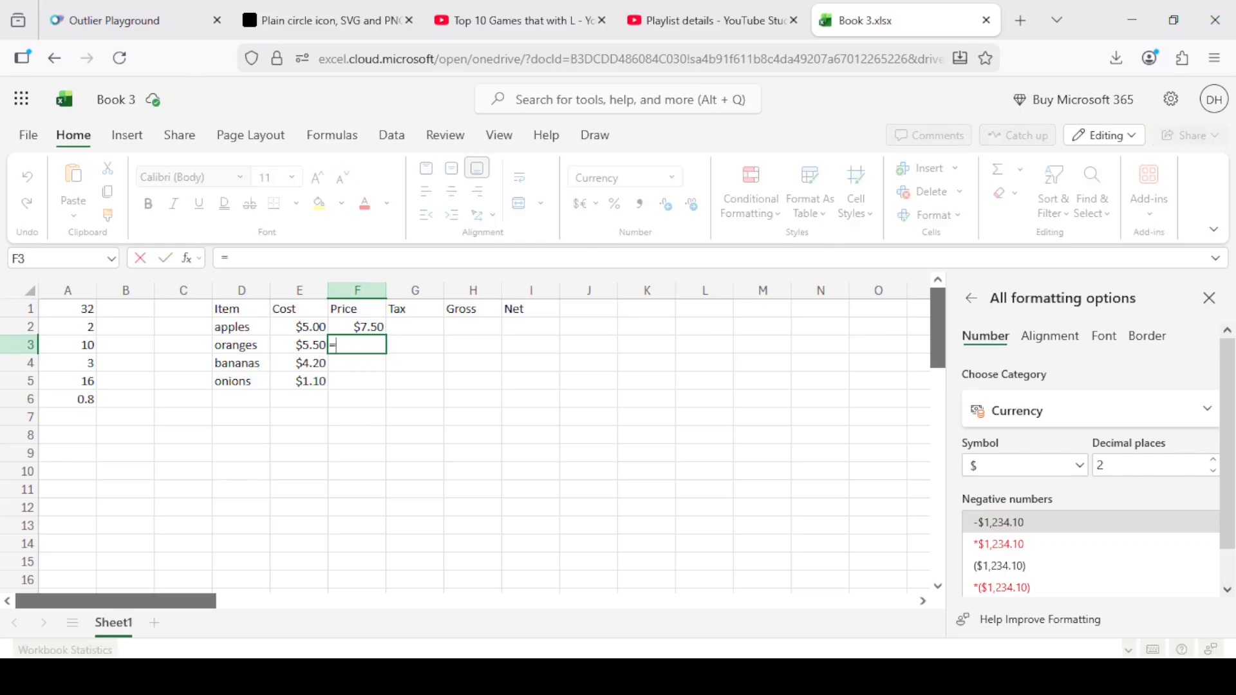
type("1.5*")
key("Right")
key("Left")
key("Left")
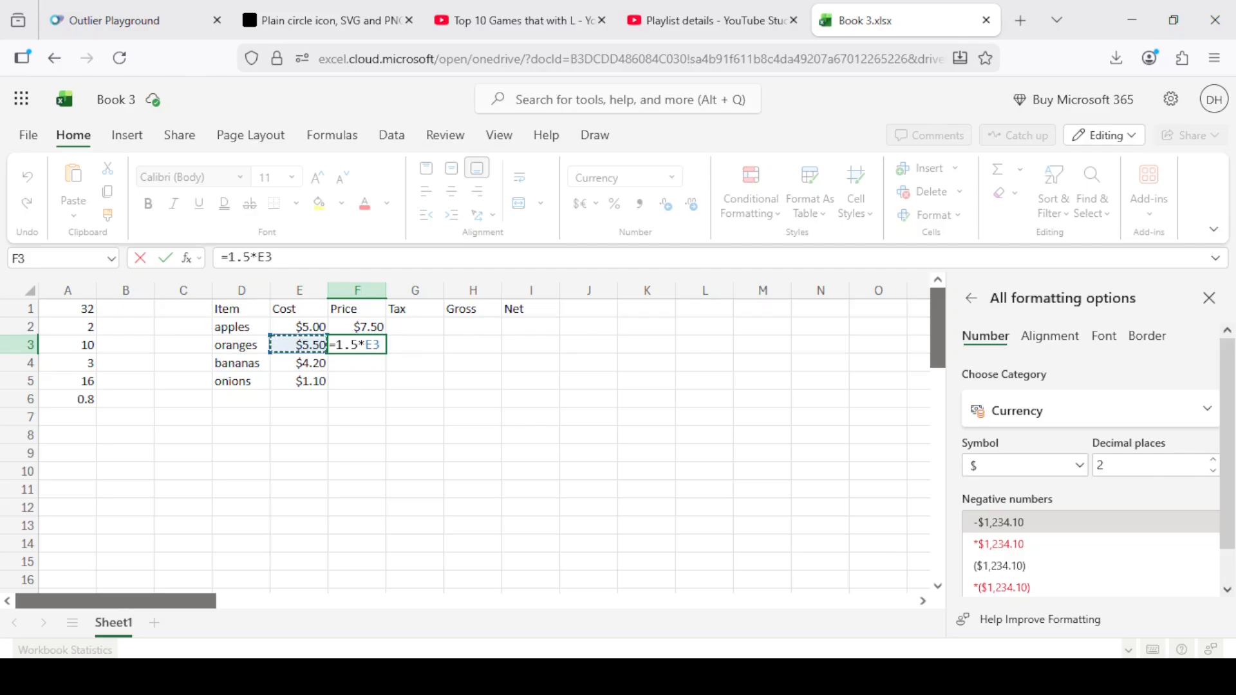
key("Return")
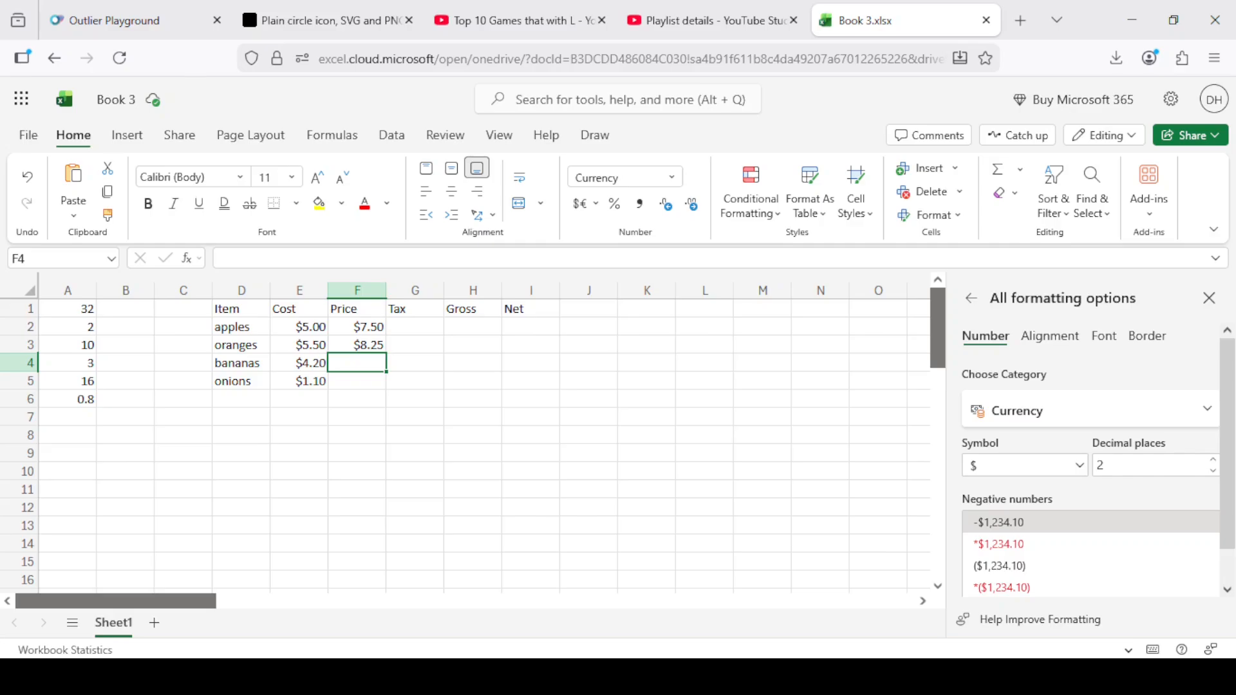
Add the item potatoes in cell D6 with a cost of 0.55 in cell E6.
left_click(233, 399)
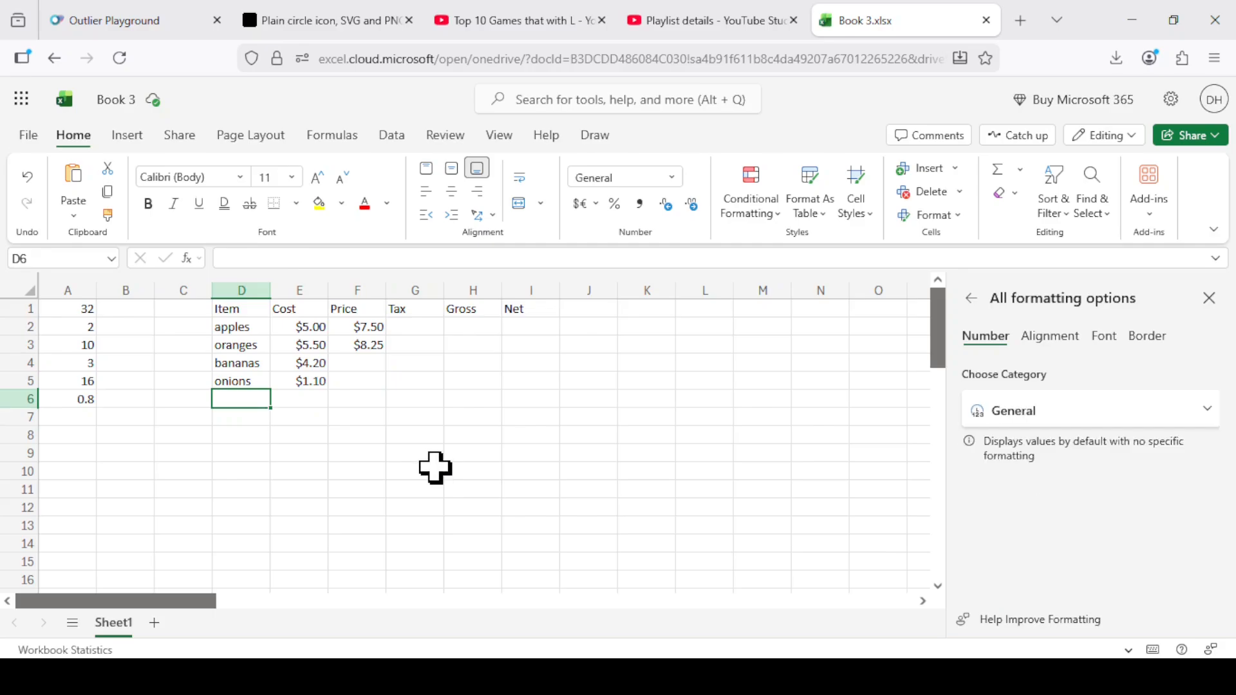
type("potatoes")
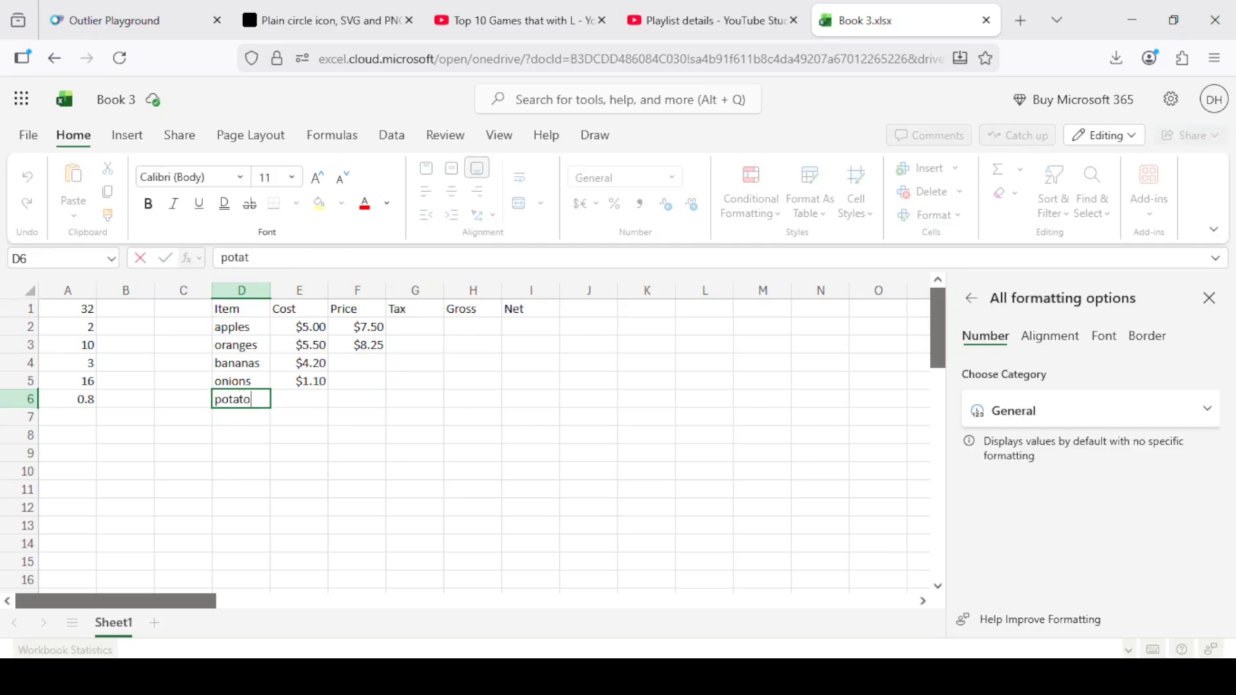
key("Return")
left_click(299, 399)
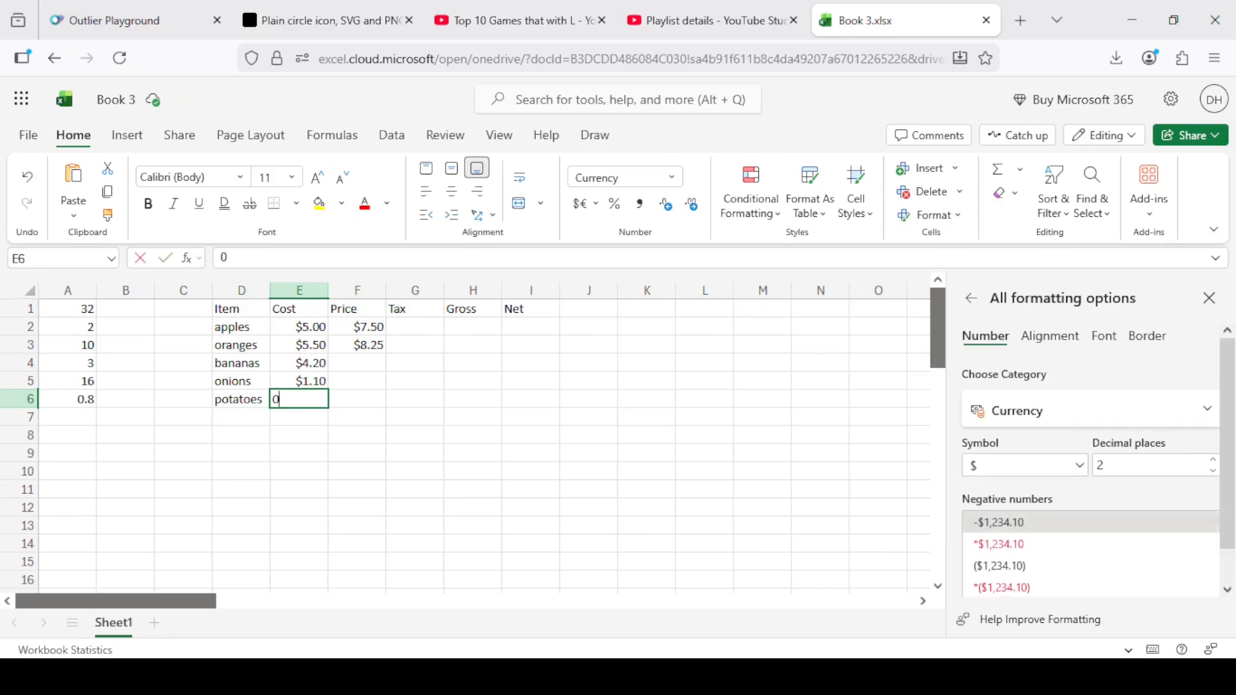
type("0.55")
key("Return")
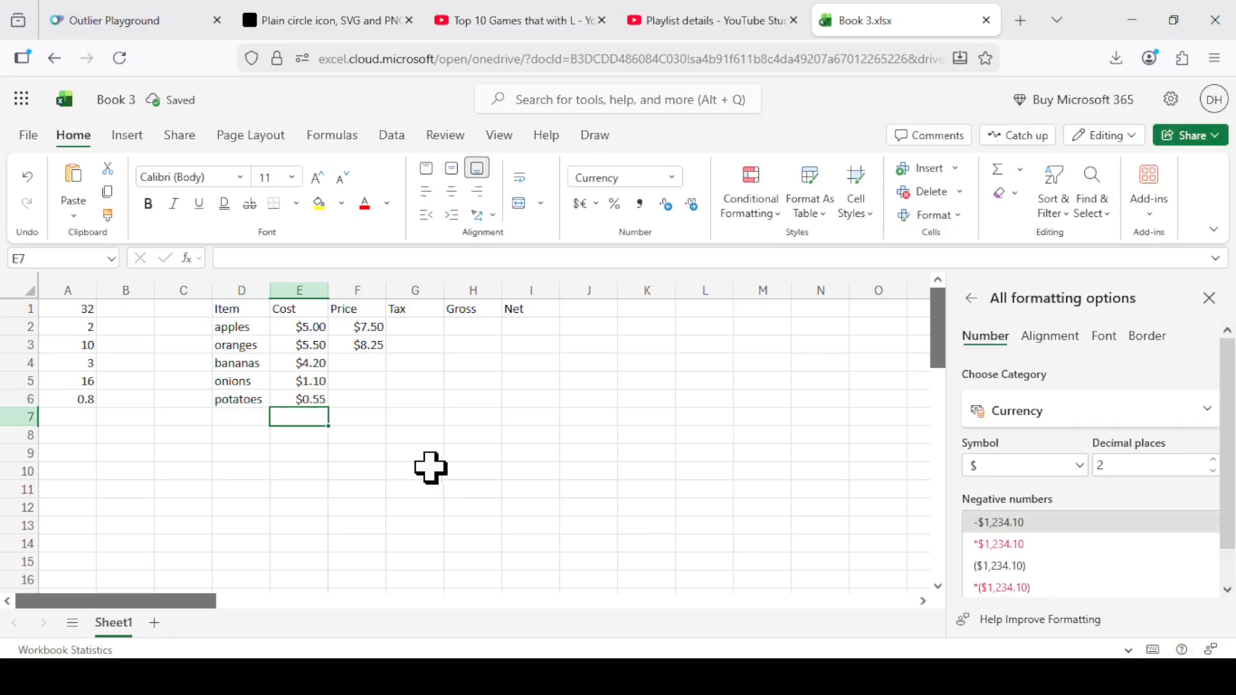
Fill the oranges' price formula from cell F3 down through cell F6.
left_click(365, 344)
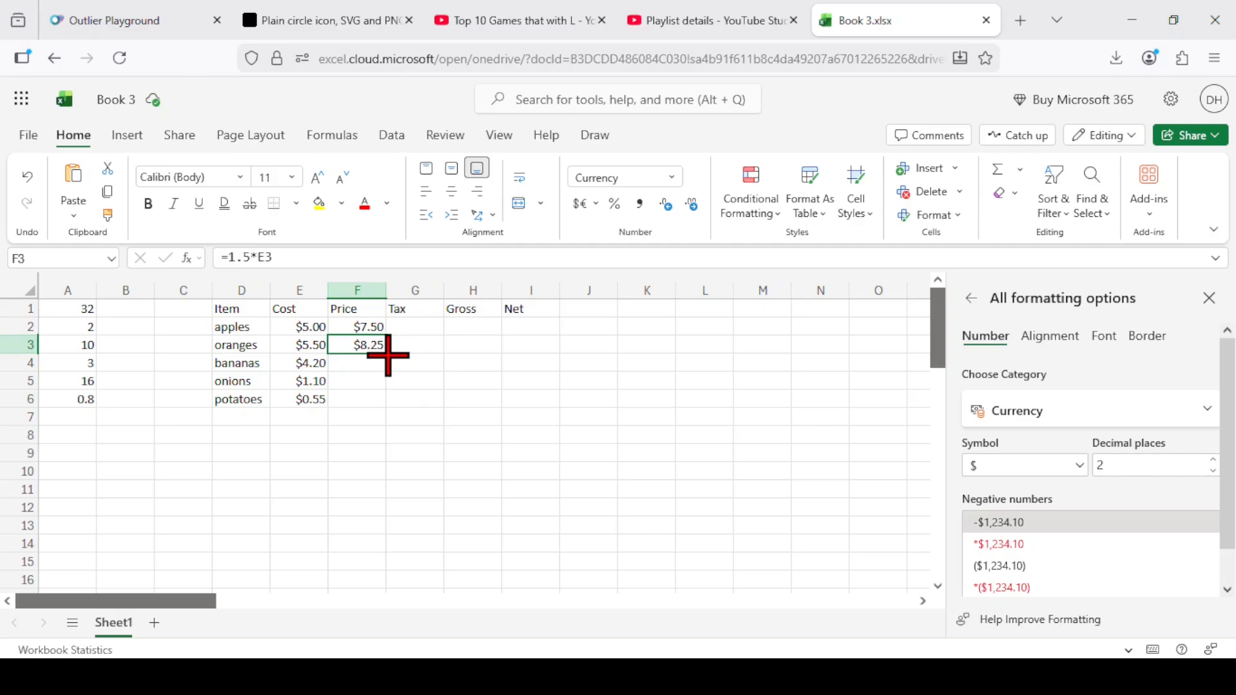
left_click_drag(389, 355, 378, 397)
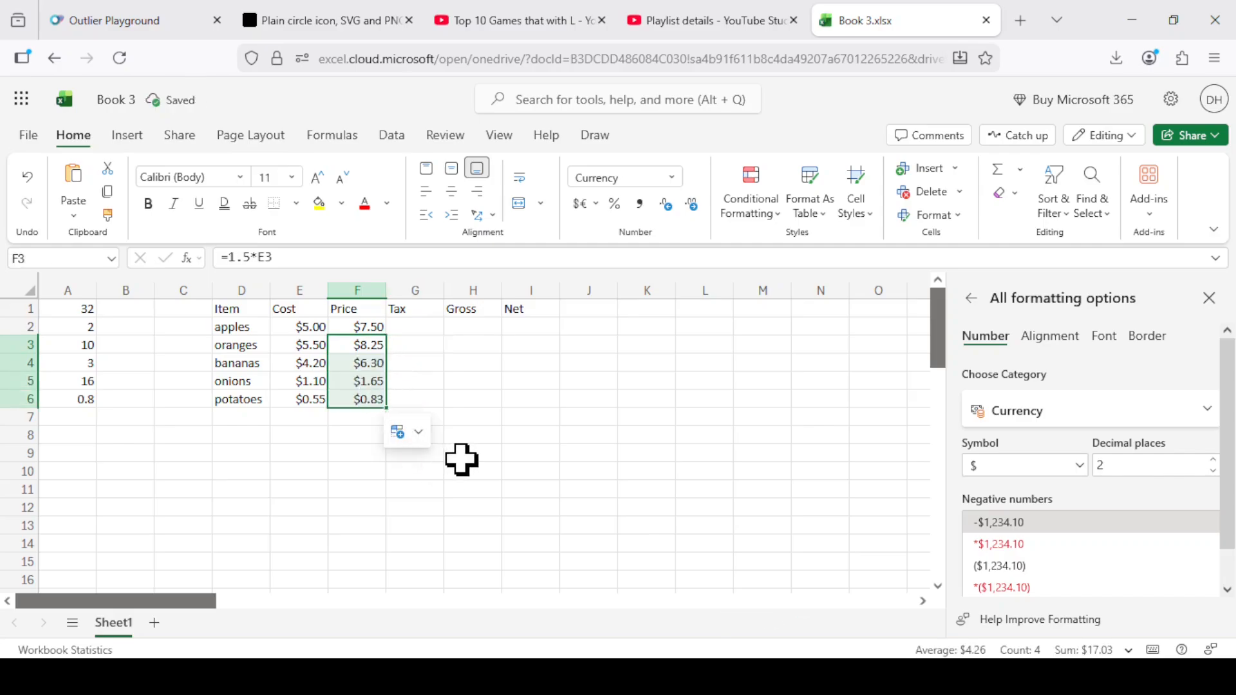
Examine the filled price formulas in cells F3 to F6 to compare their cost cell references.
left_click(356, 362)
left_click(371, 349)
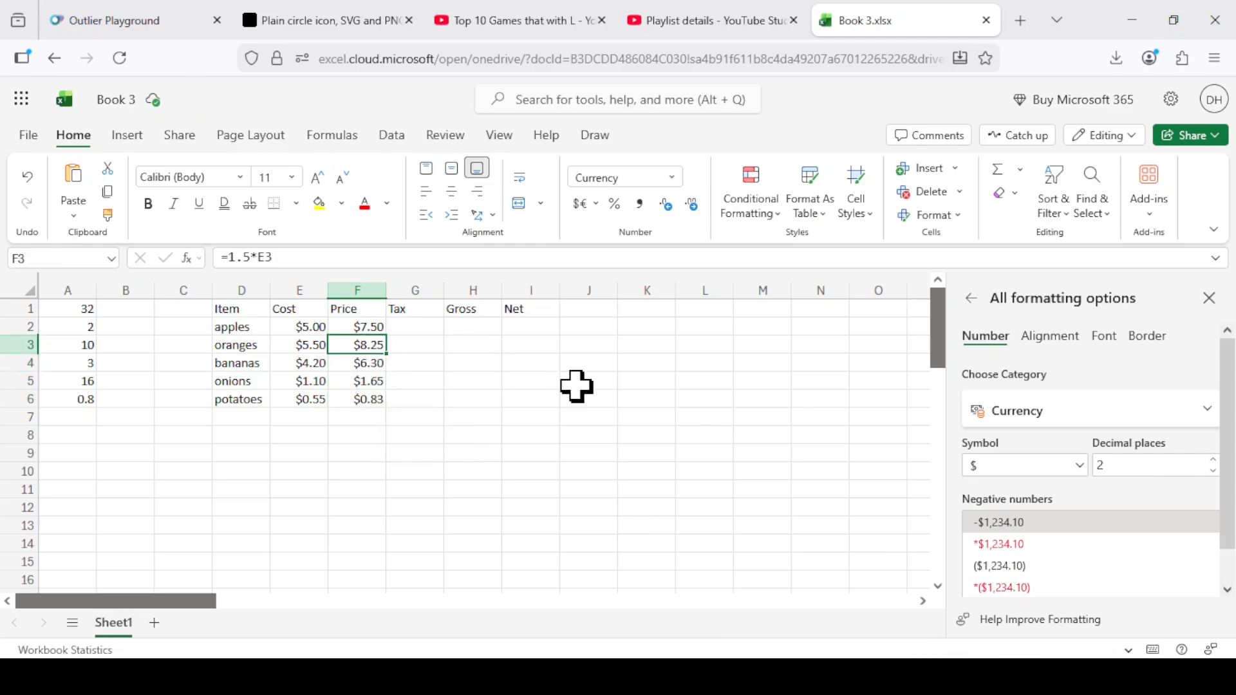
key("Down")
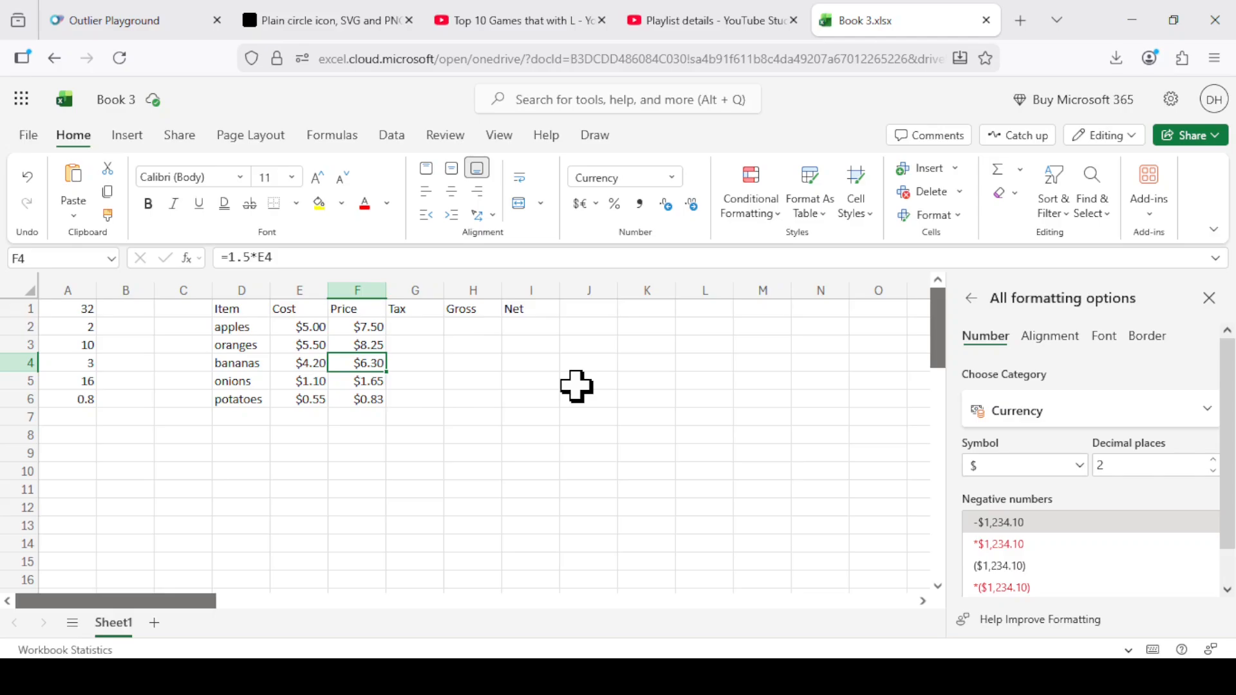
key("Down")
key("Down")
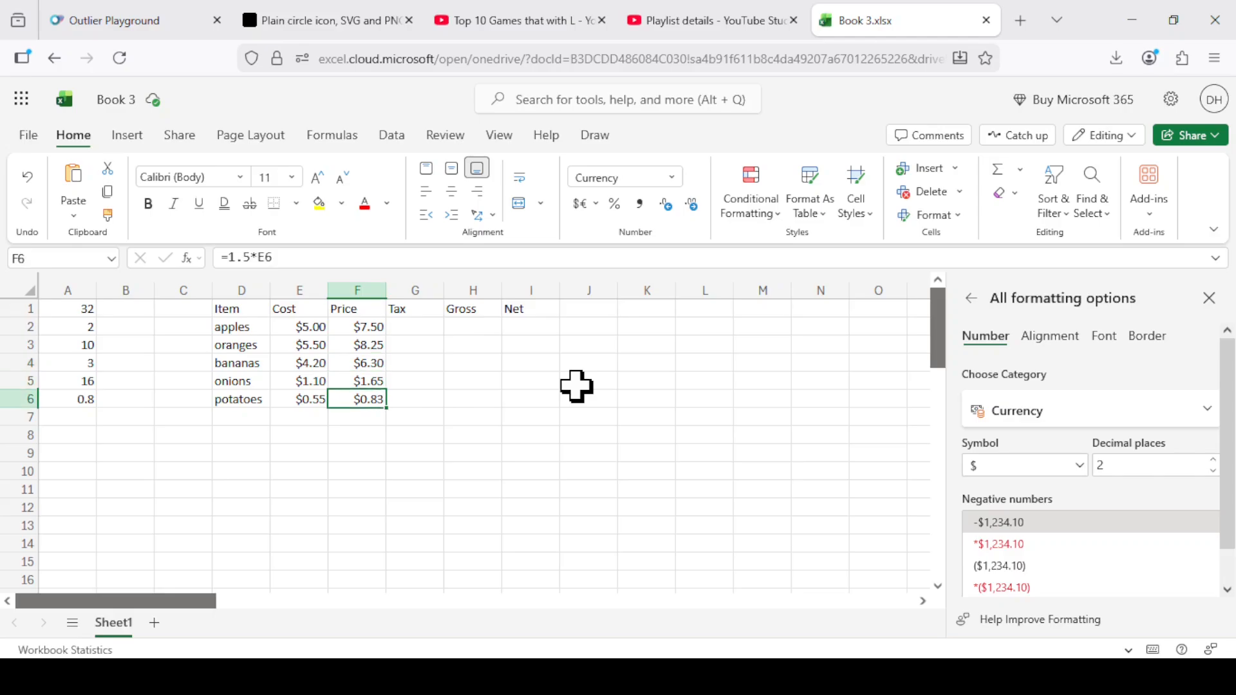
key("Up")
key("Up")
key("Up")
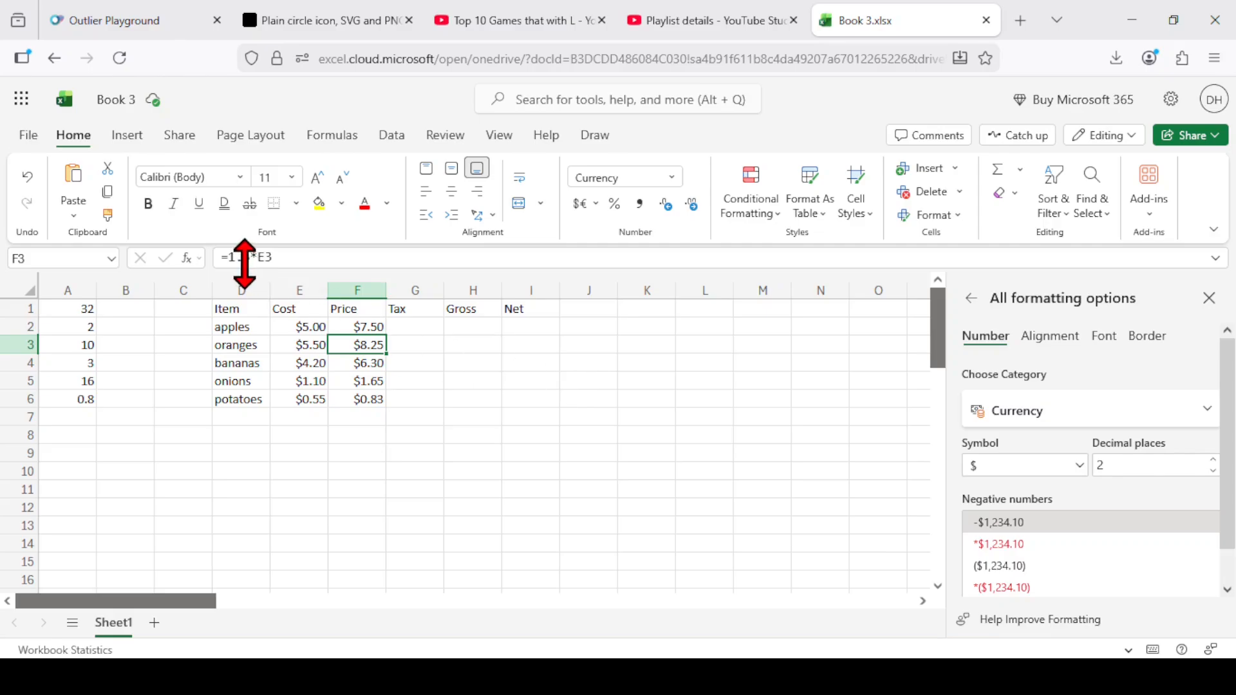
Inspect the cost cell references in the price formulas of cells F3 and F4.
left_click(240, 258)
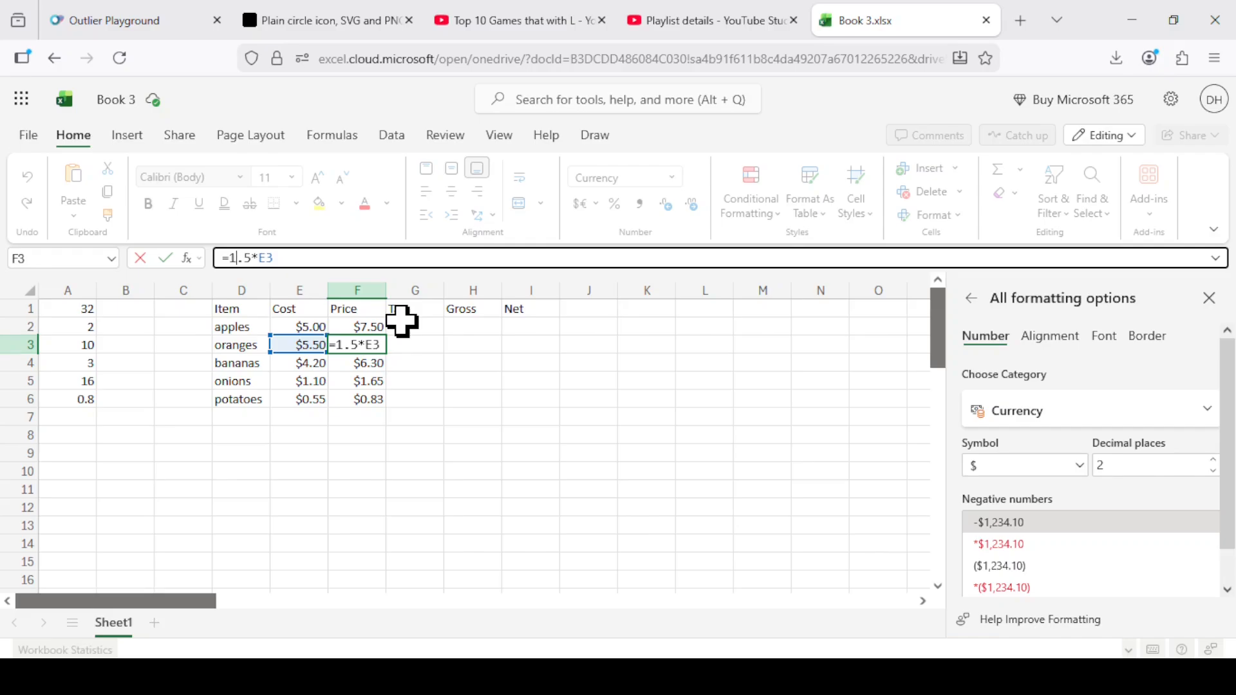
key("Return")
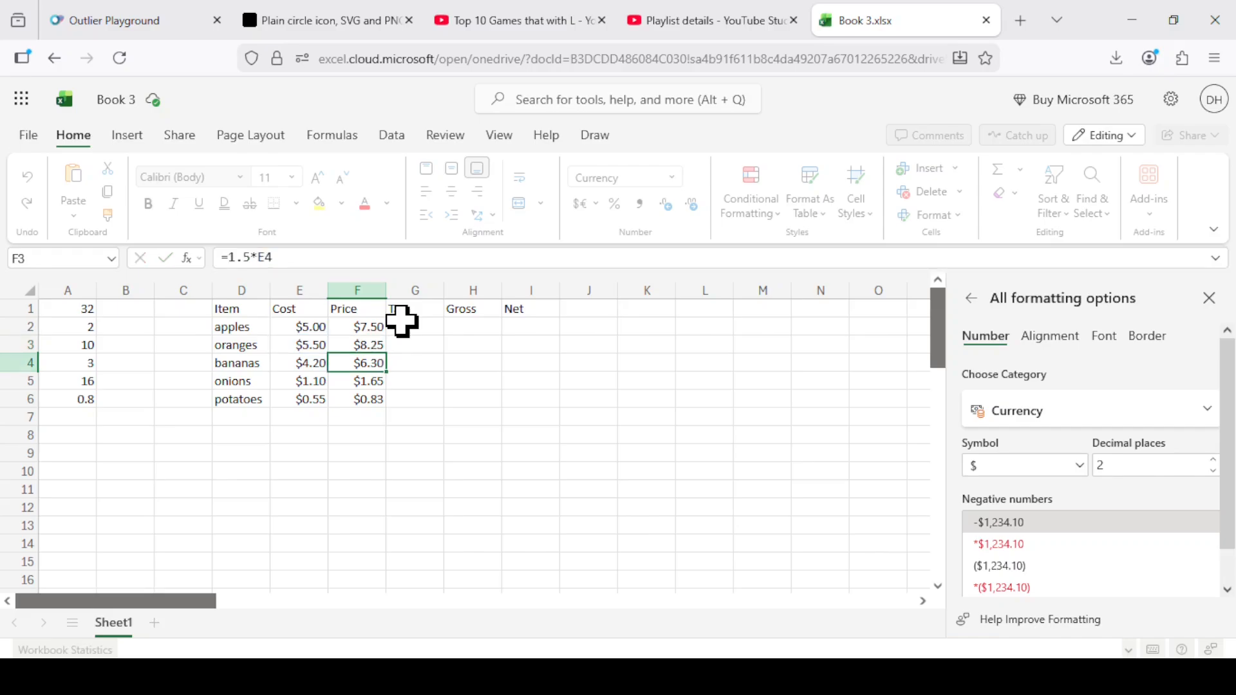
left_click(265, 256)
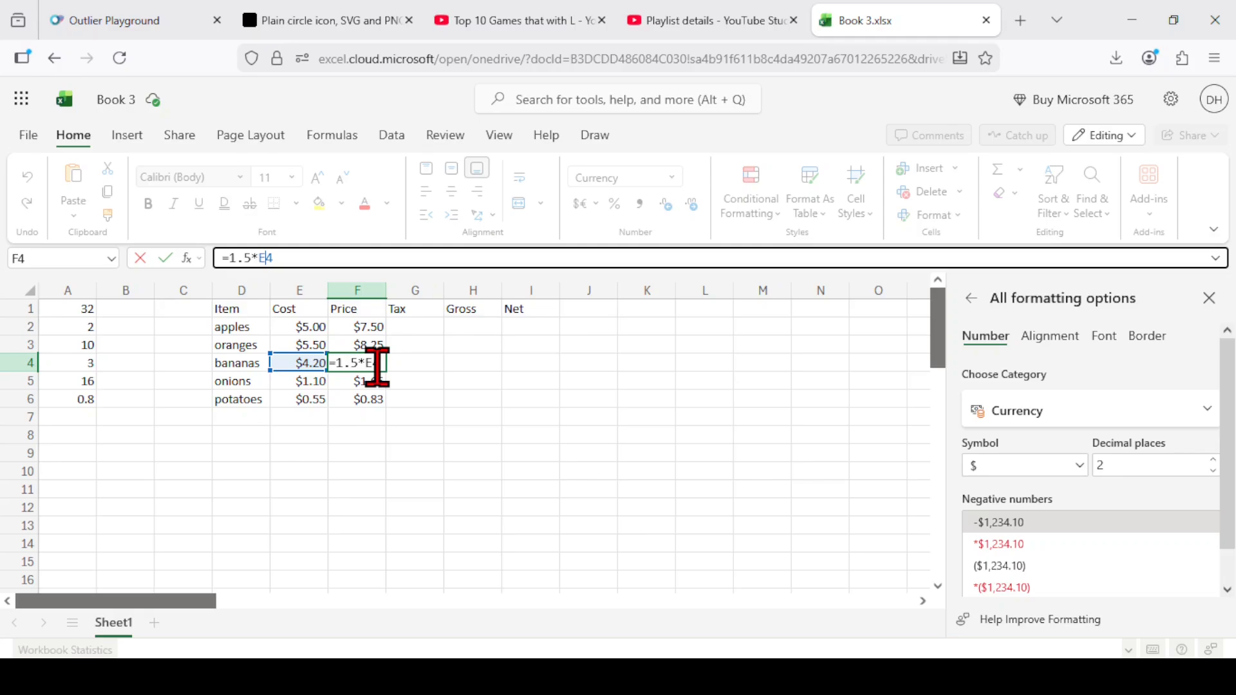
key("Return")
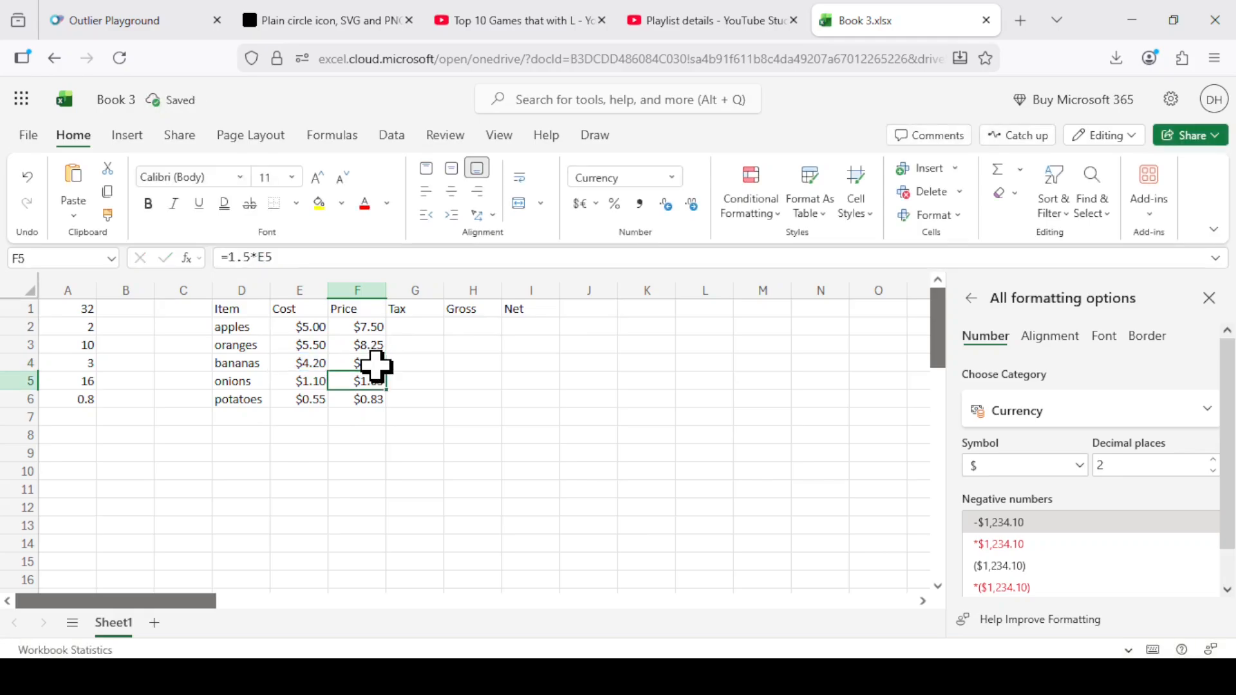
Fill the apples' price formula from cell F2 across through cell H2 and inspect the cell reference in H2.
left_click(377, 327)
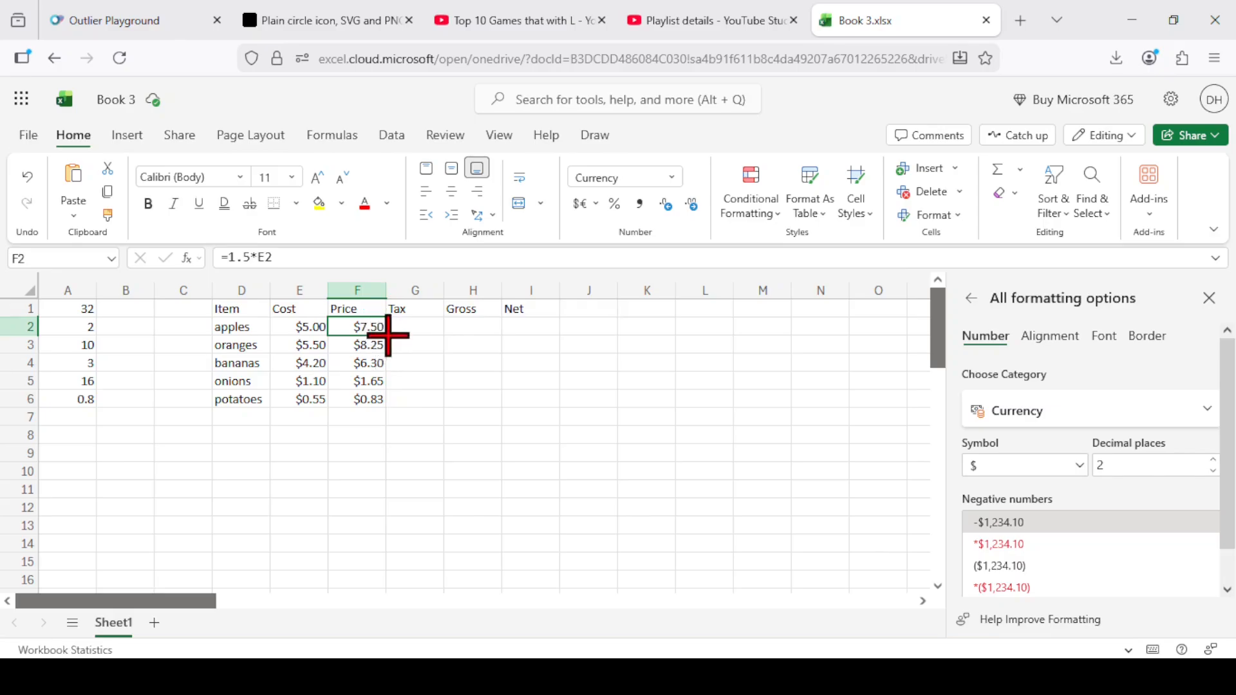
left_click_drag(385, 335, 475, 340)
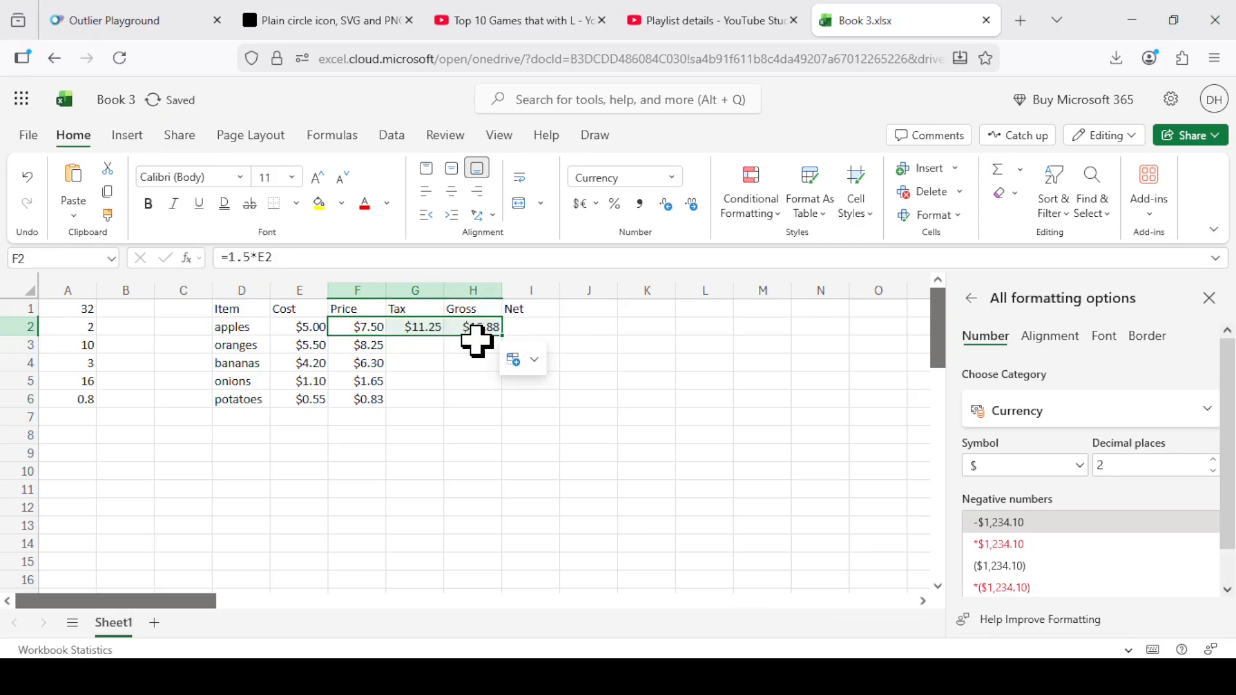
left_click(478, 329)
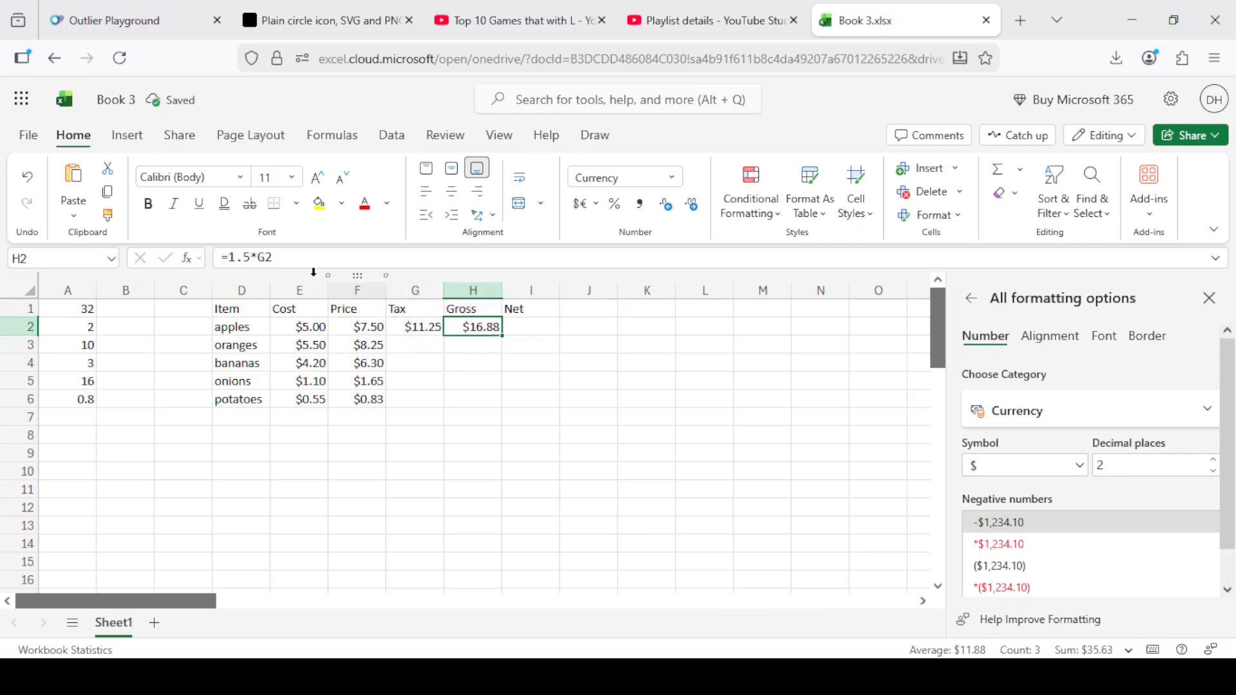
left_click(259, 257)
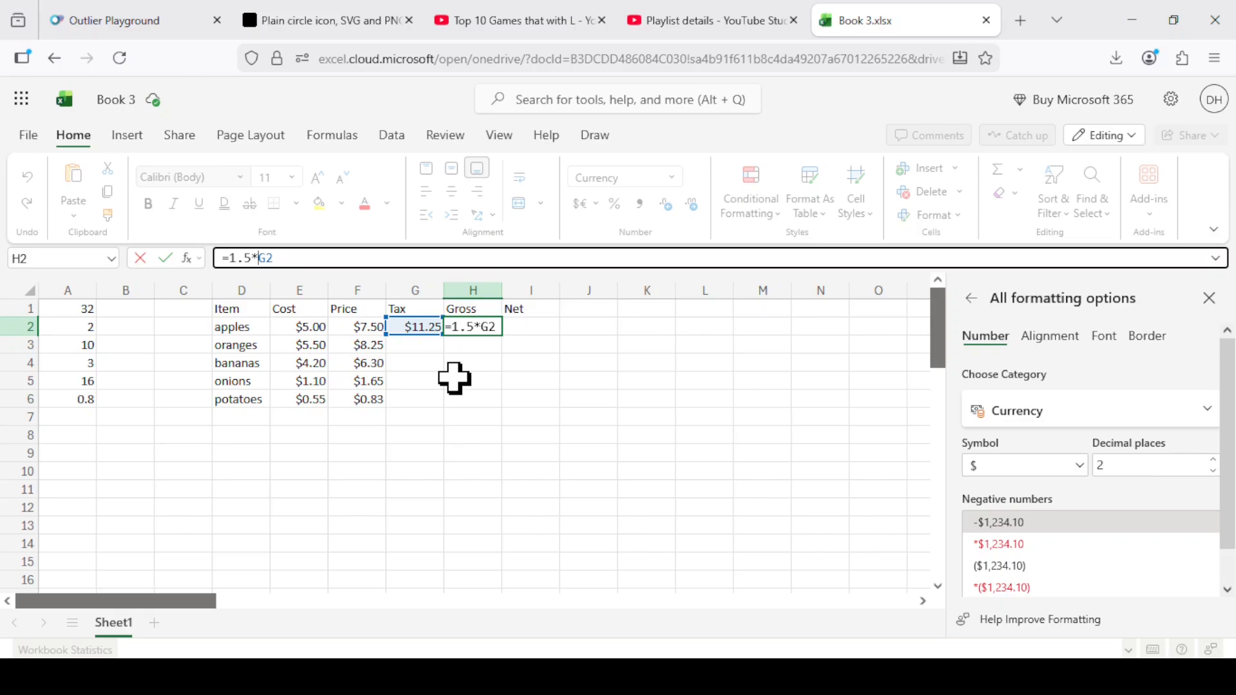
key("Return")
key("Up")
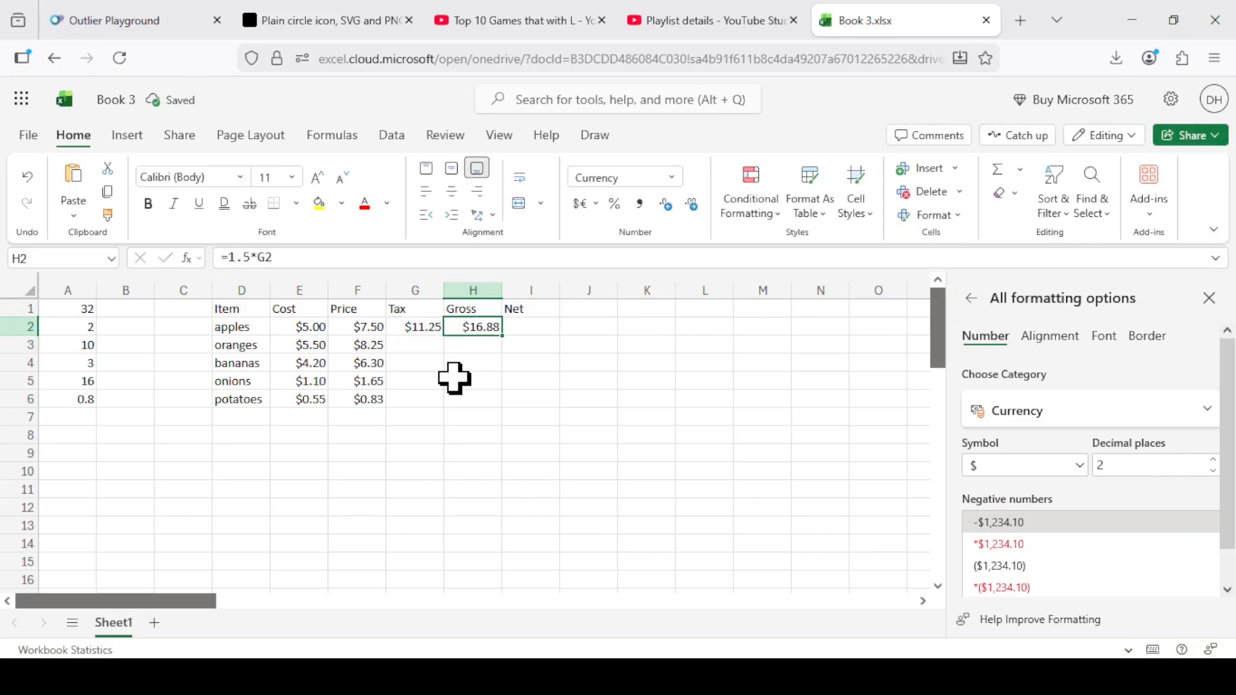
Clear the filled formulas from cells H2 and G2.
key("Delete")
key("Left")
key("Delete")
key("Left")
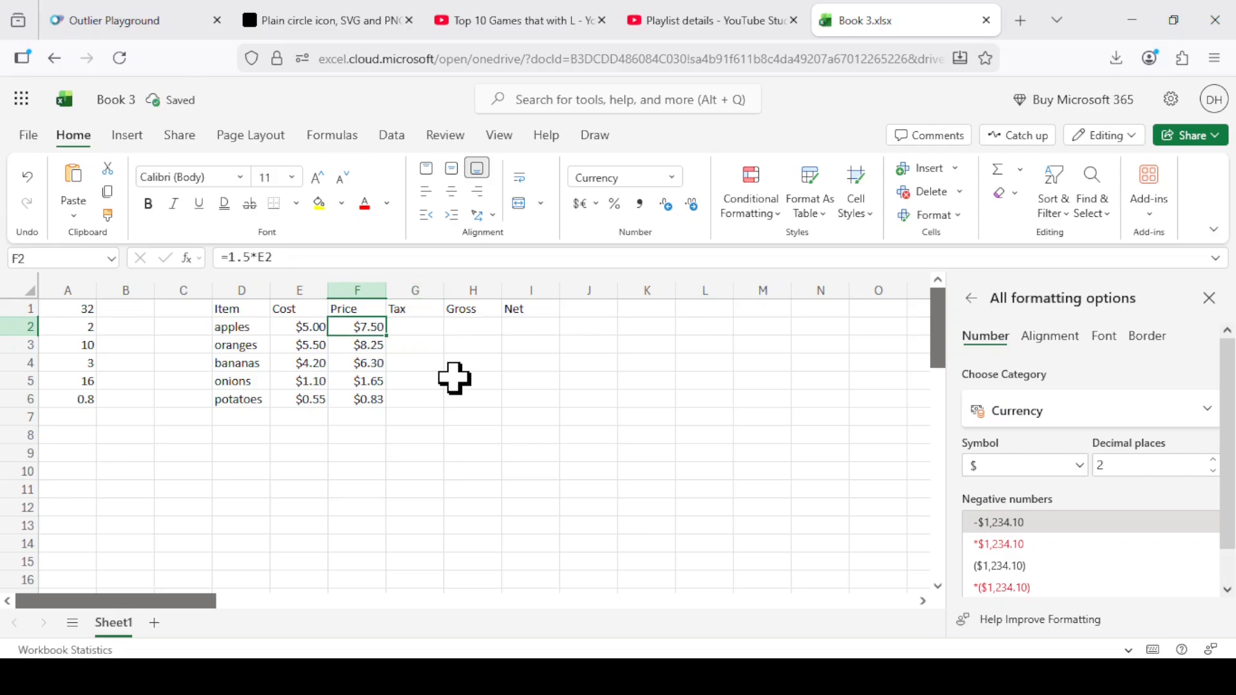
key("Right")
key("Left")
key("Down")
key("Down")
key("Down")
key("Down")
key("Down")
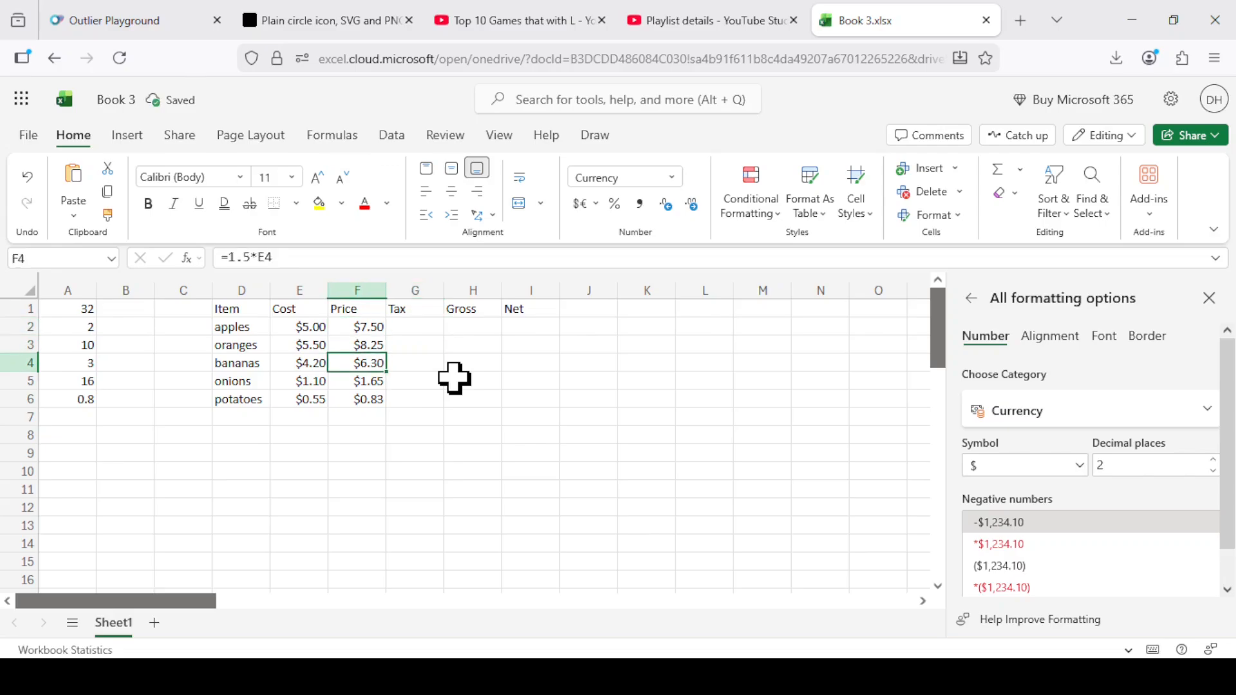
Enter the tax formula =.089*F2 in cell G2 and fill it down through cell G6.
key("Right")
key("Up")
key("Up")
key("Up")
key("Up")
key("Up")
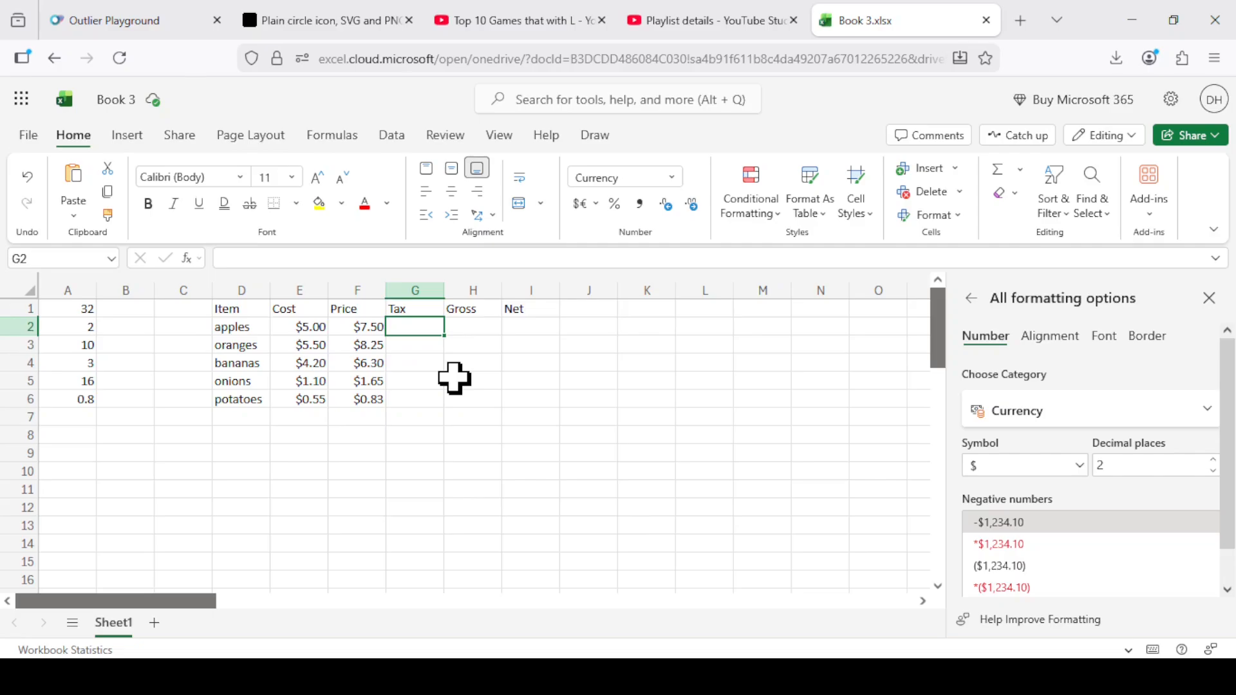
type("=")
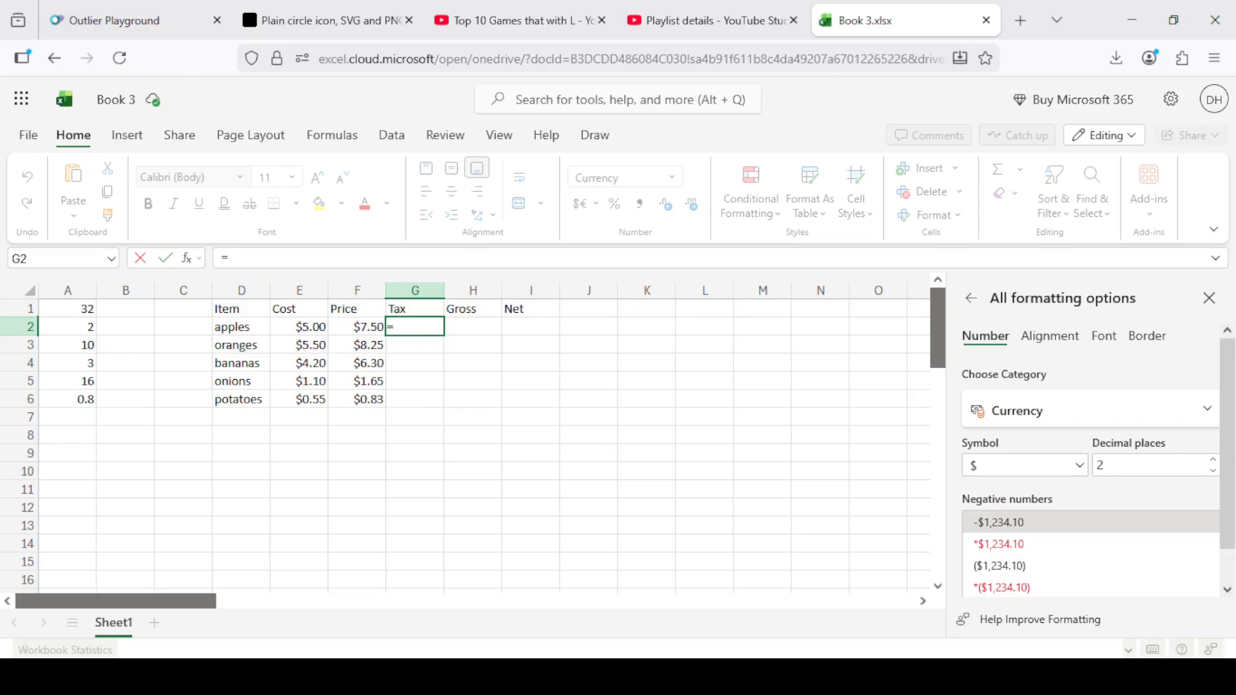
type(".089*F2")
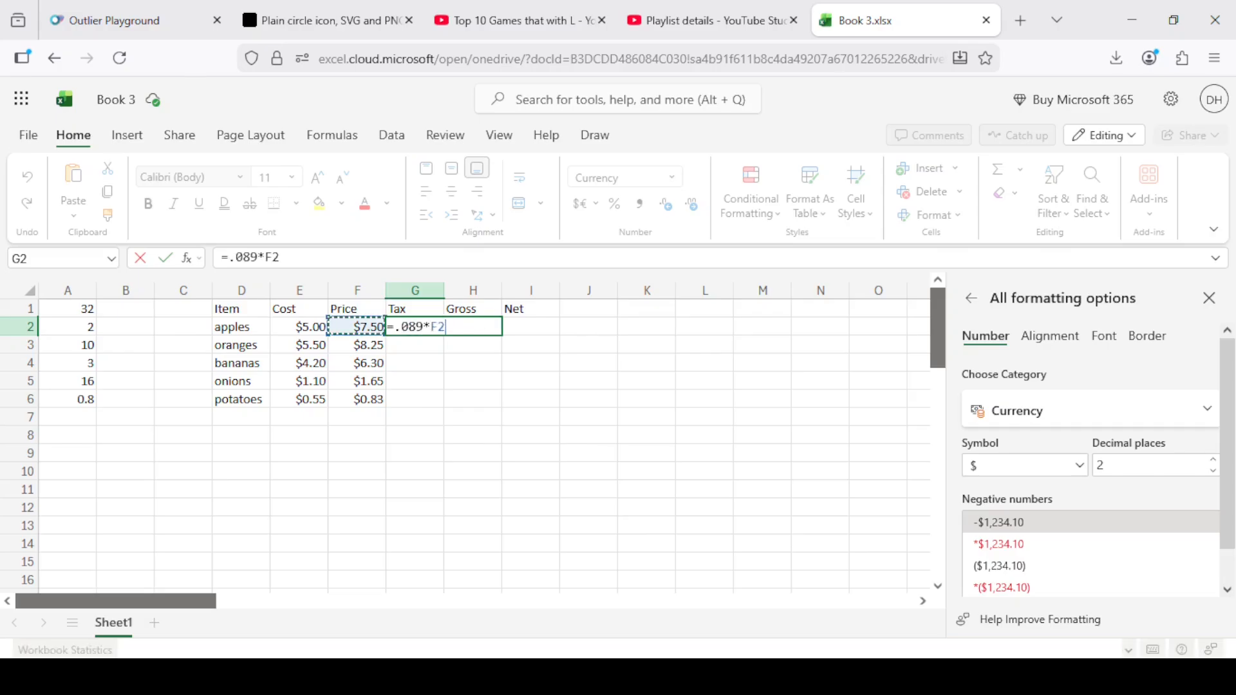
key("Return")
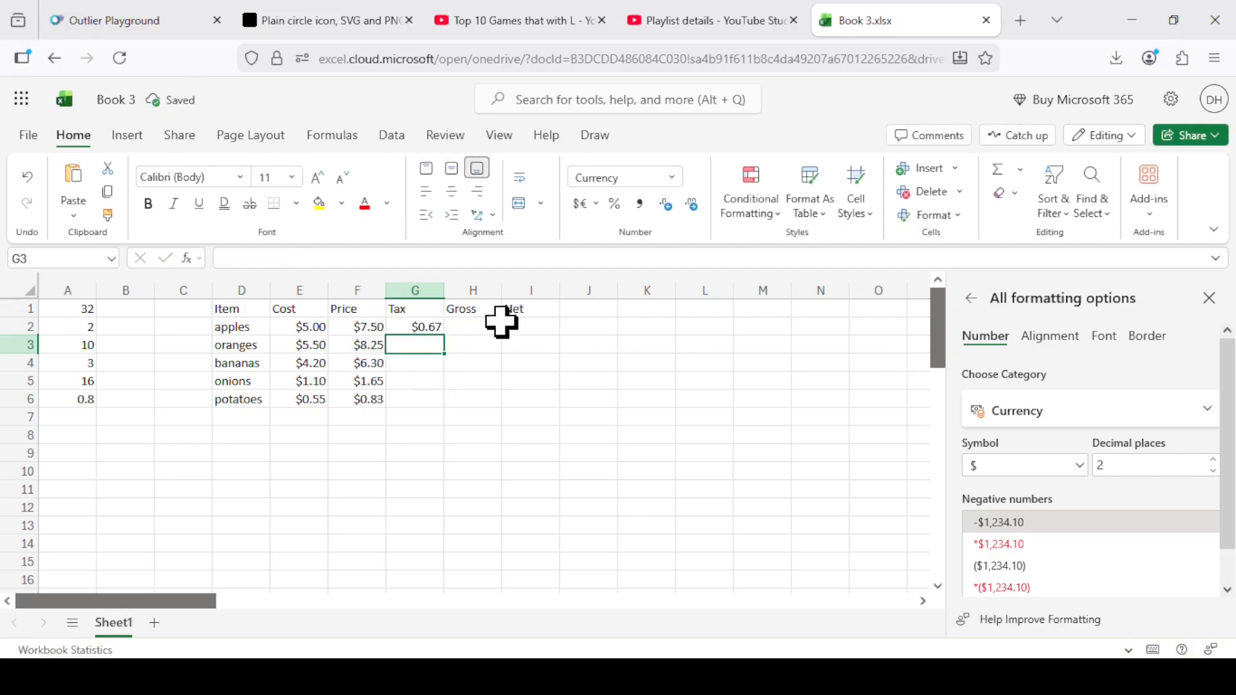
left_click(424, 323)
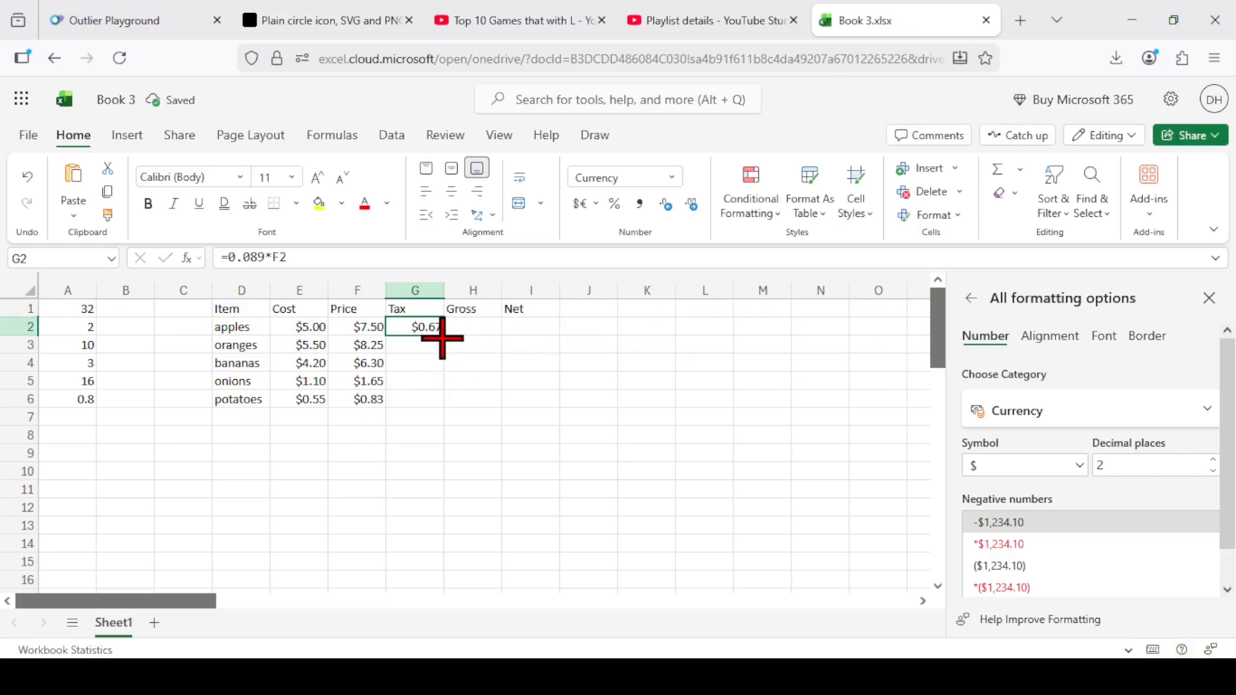
left_click_drag(443, 339, 431, 394)
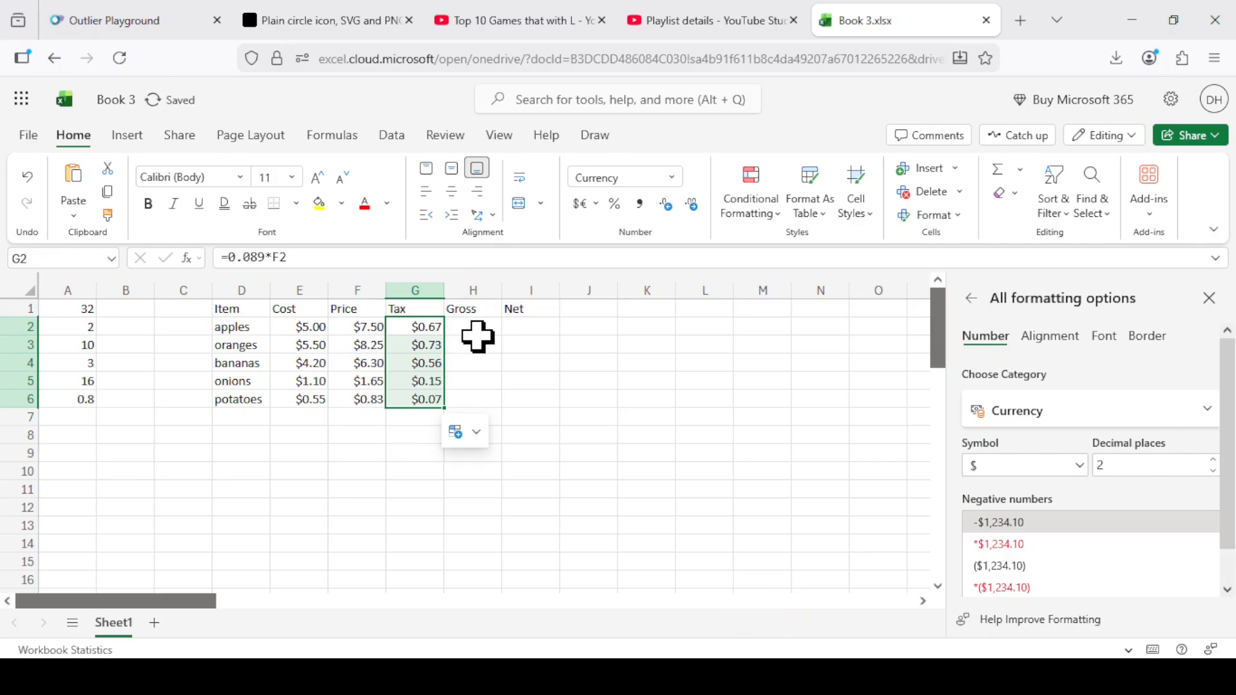
Enter the gross formula =F2+G2 in cell H2 and fill it down through cell H6.
left_click(476, 327)
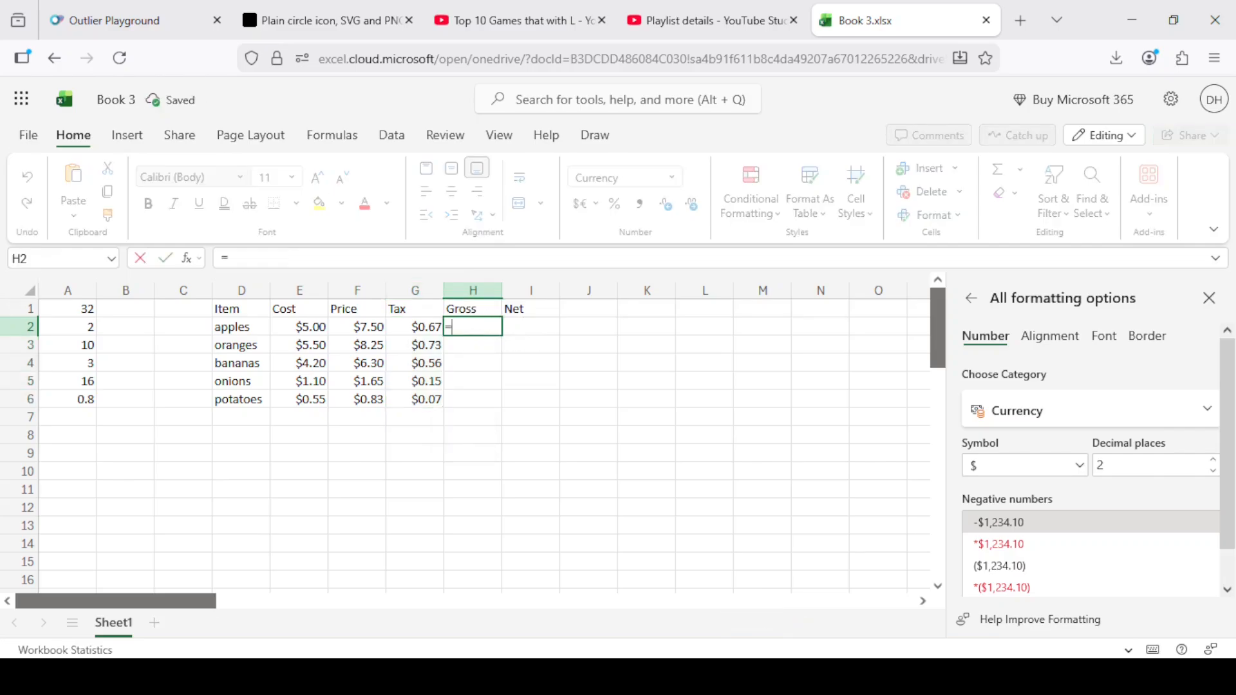
type("=")
key("Left")
key("Left")
type("+")
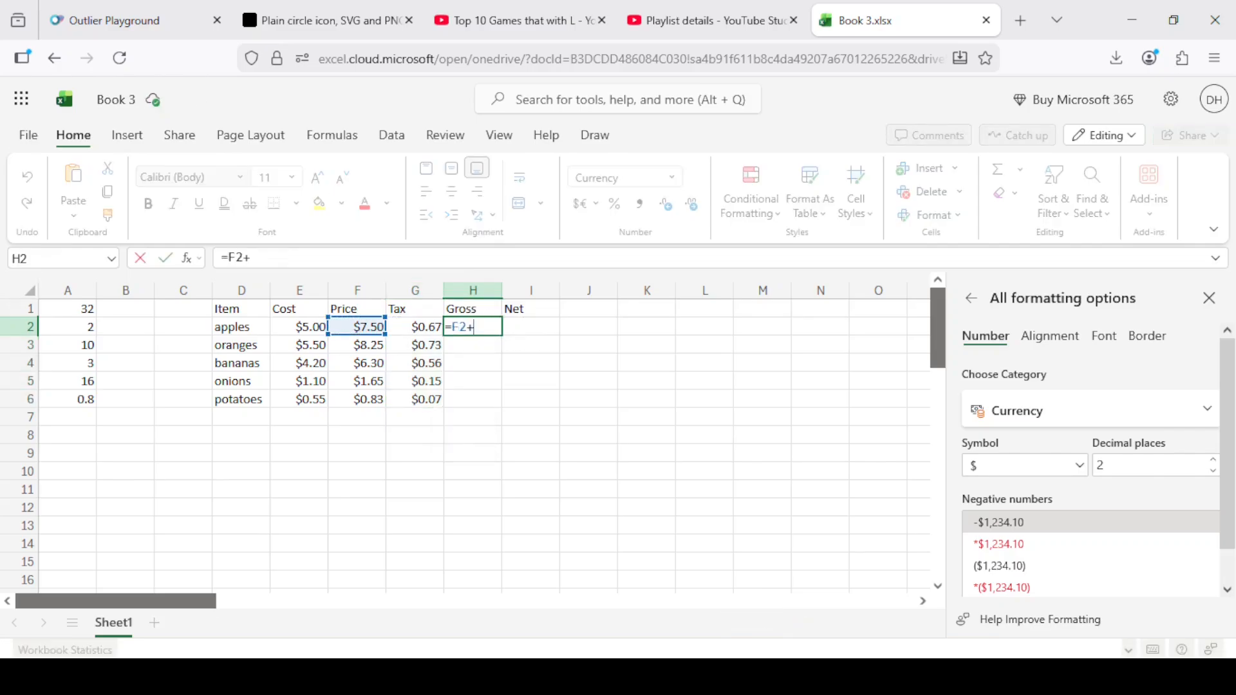
key("Left")
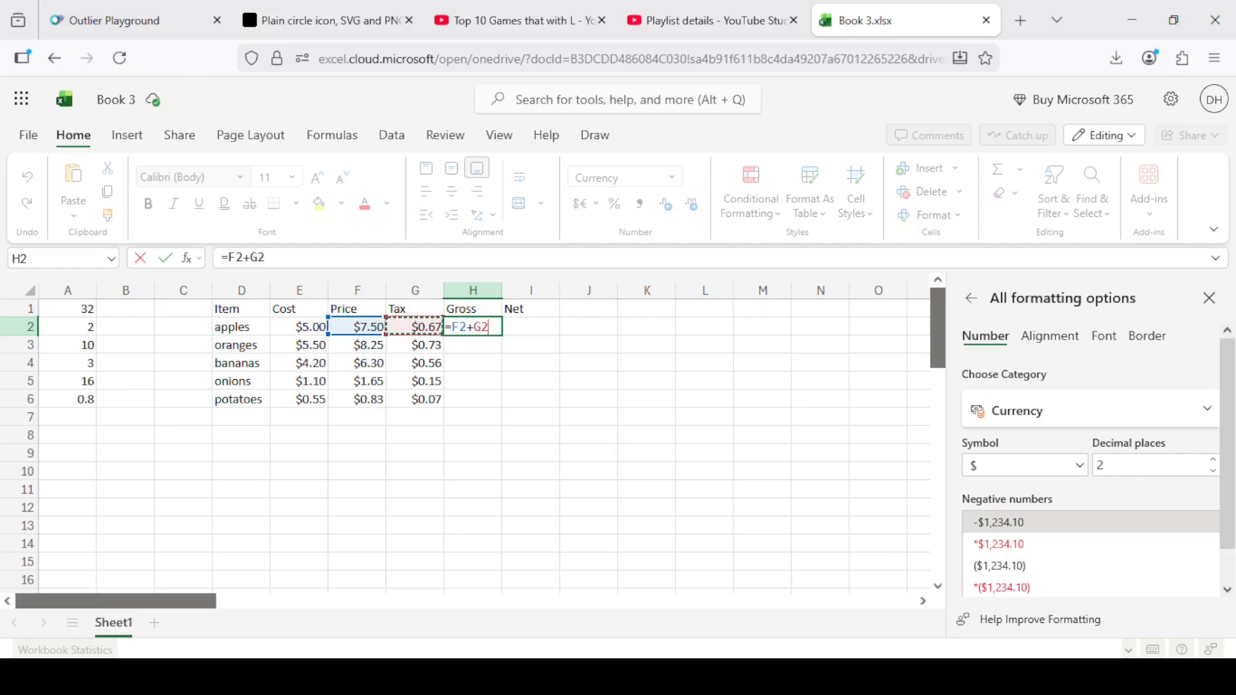
key("Return")
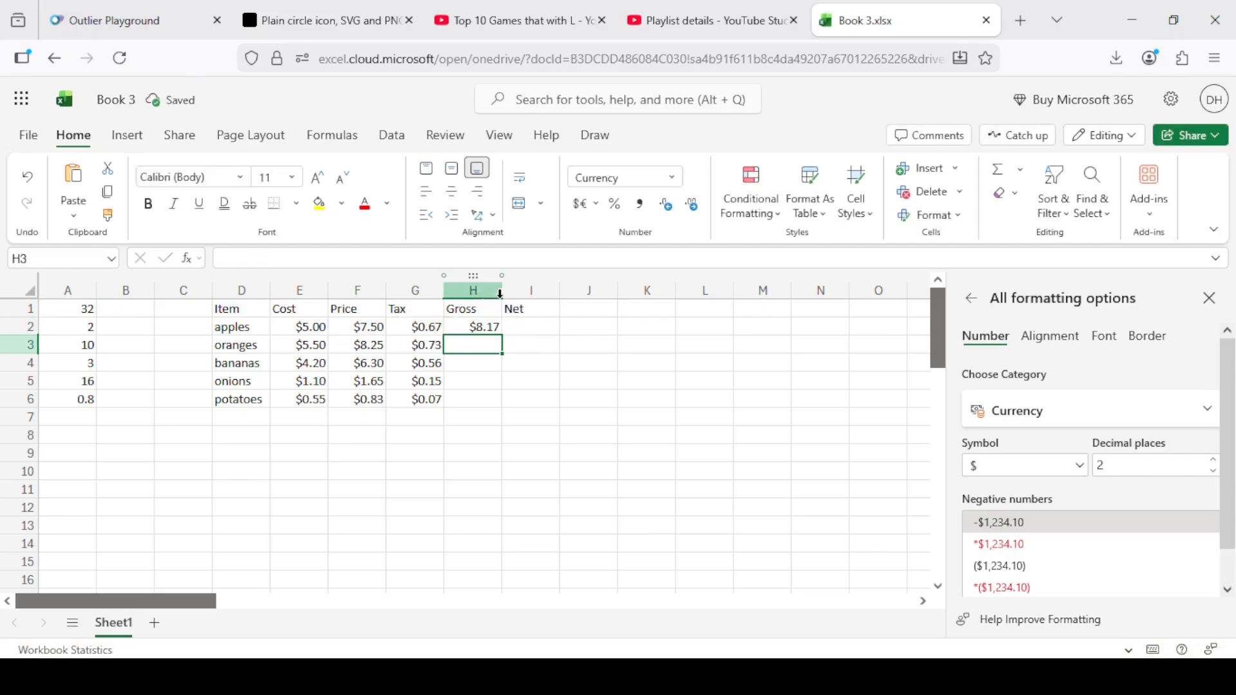
left_click(482, 326)
left_click_drag(502, 336, 483, 403)
Enter the net formula =H2-E2 in cell I2 and fill it down through cell I6.
left_click(550, 319)
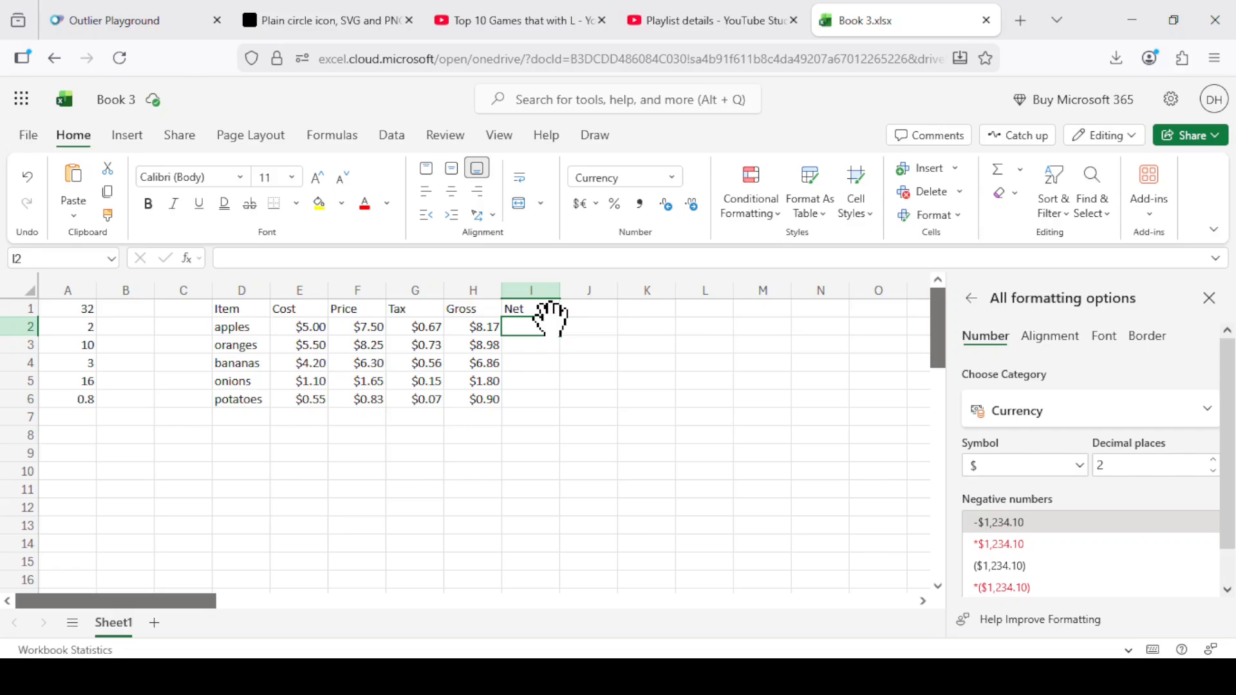
type("=")
key("Left")
type("-")
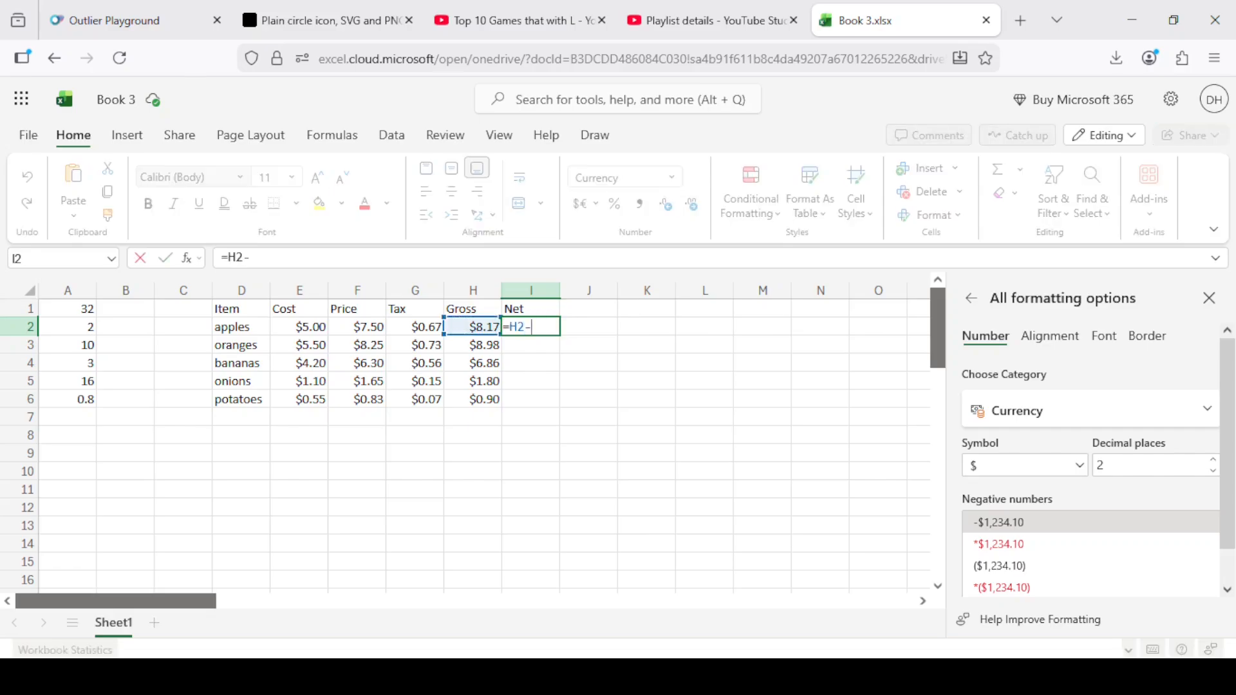
key("Left")
key("Left")
key("Left")
key("Left")
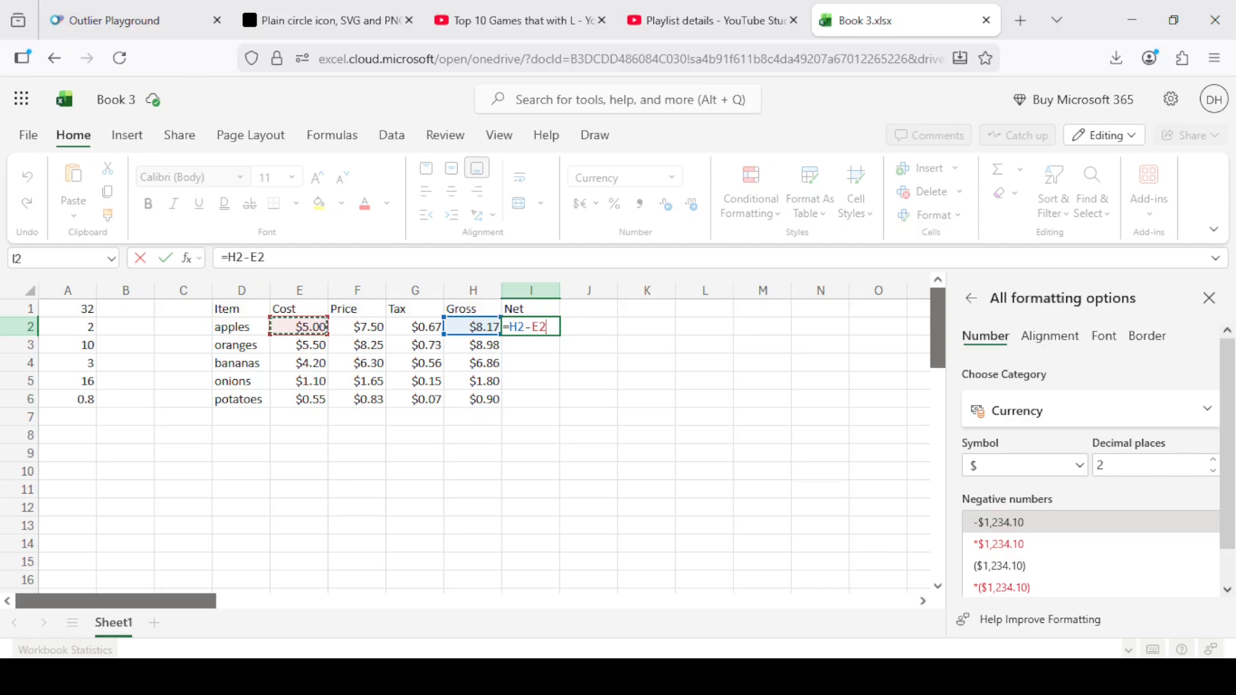
key("Return")
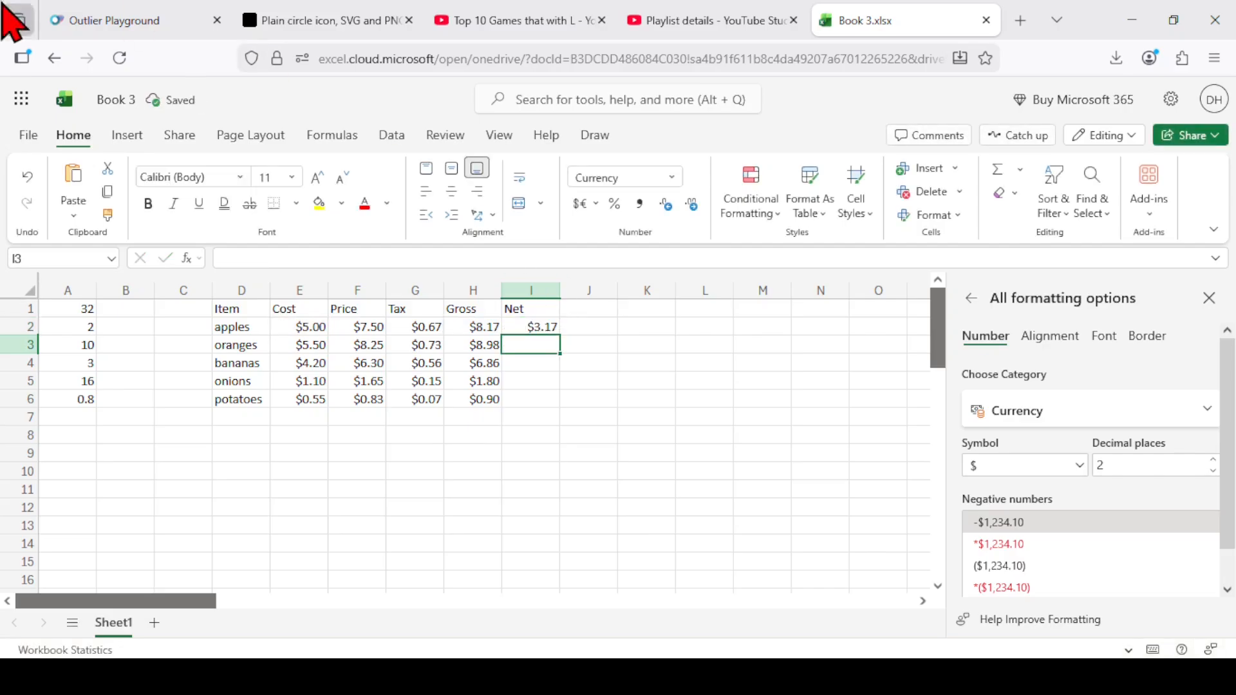
left_click(550, 327)
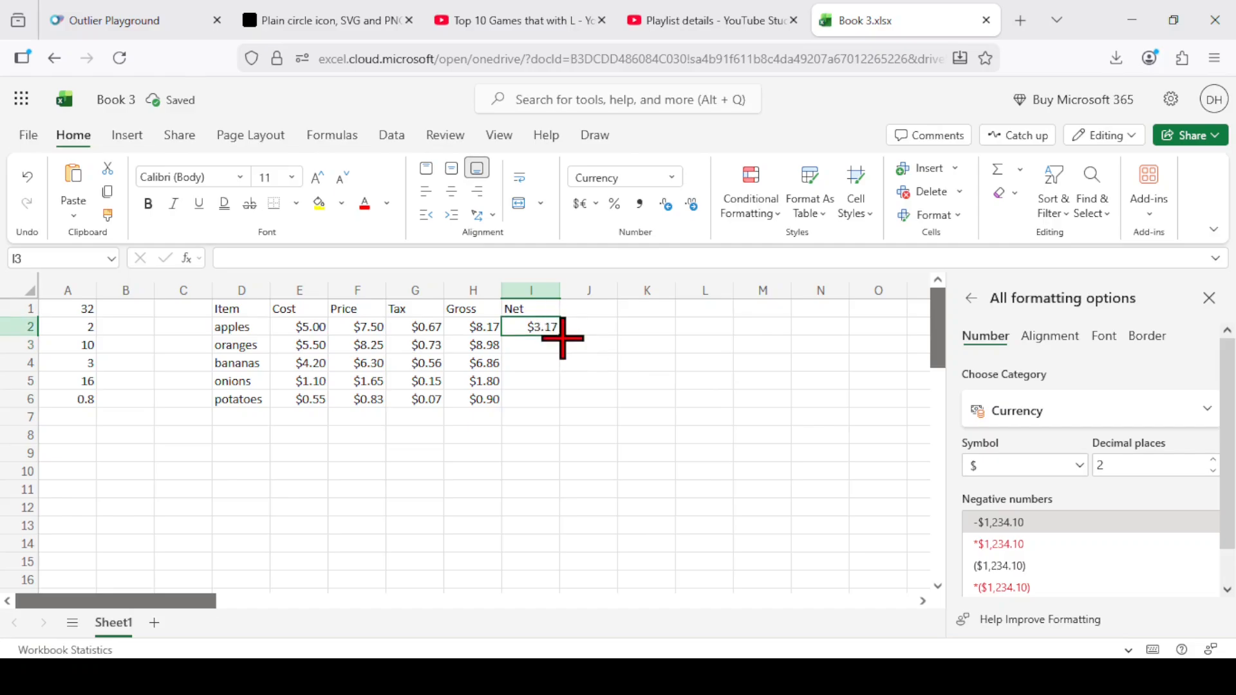
left_click_drag(560, 335, 562, 402)
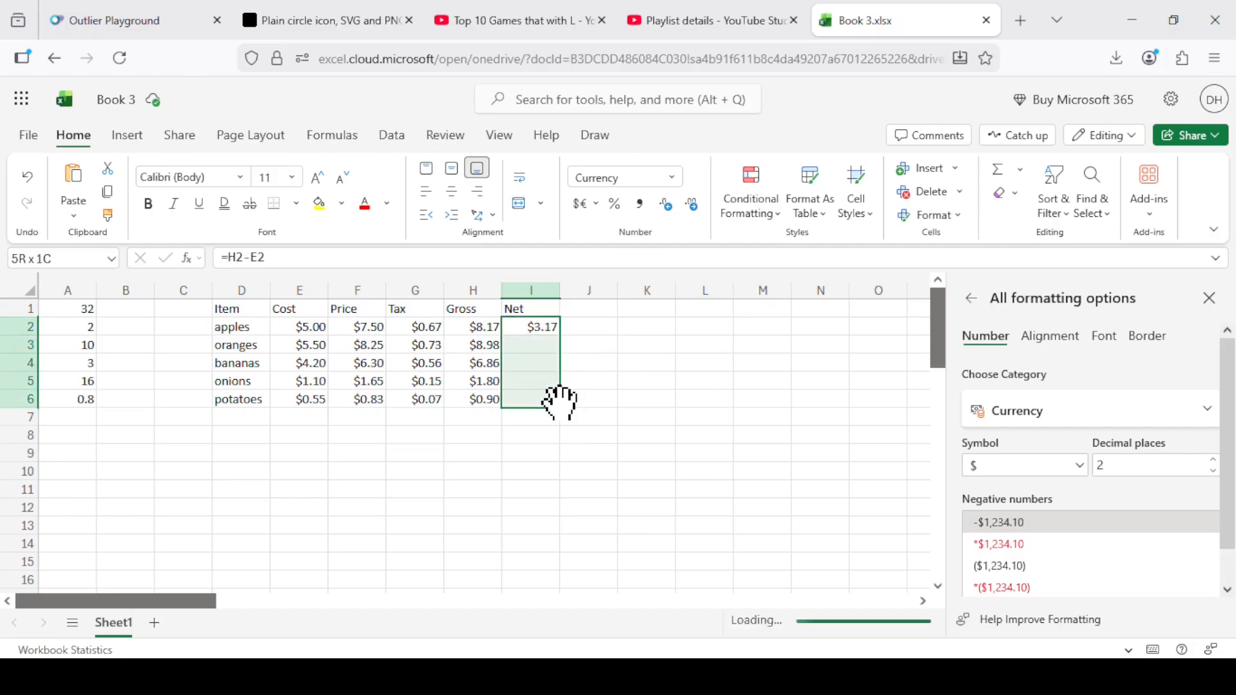
Inspect the cell references in the potatoes' net formula in cell I6.
left_click(620, 401)
left_click(539, 398)
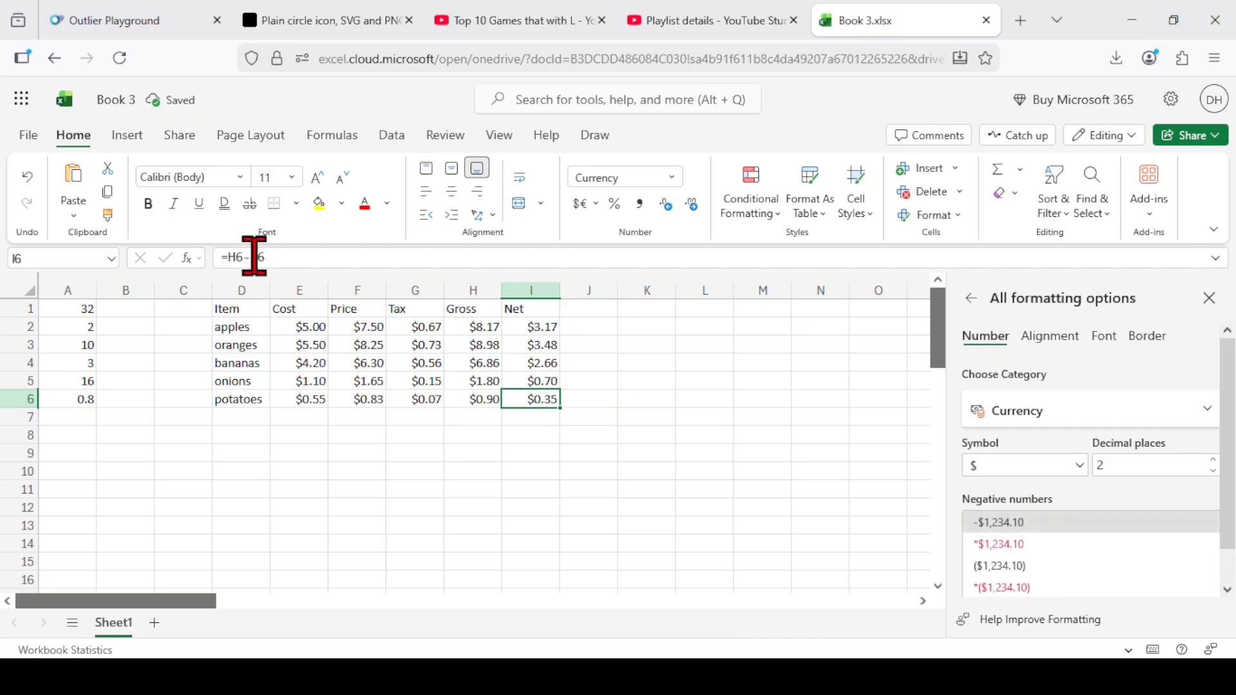
left_click(254, 257)
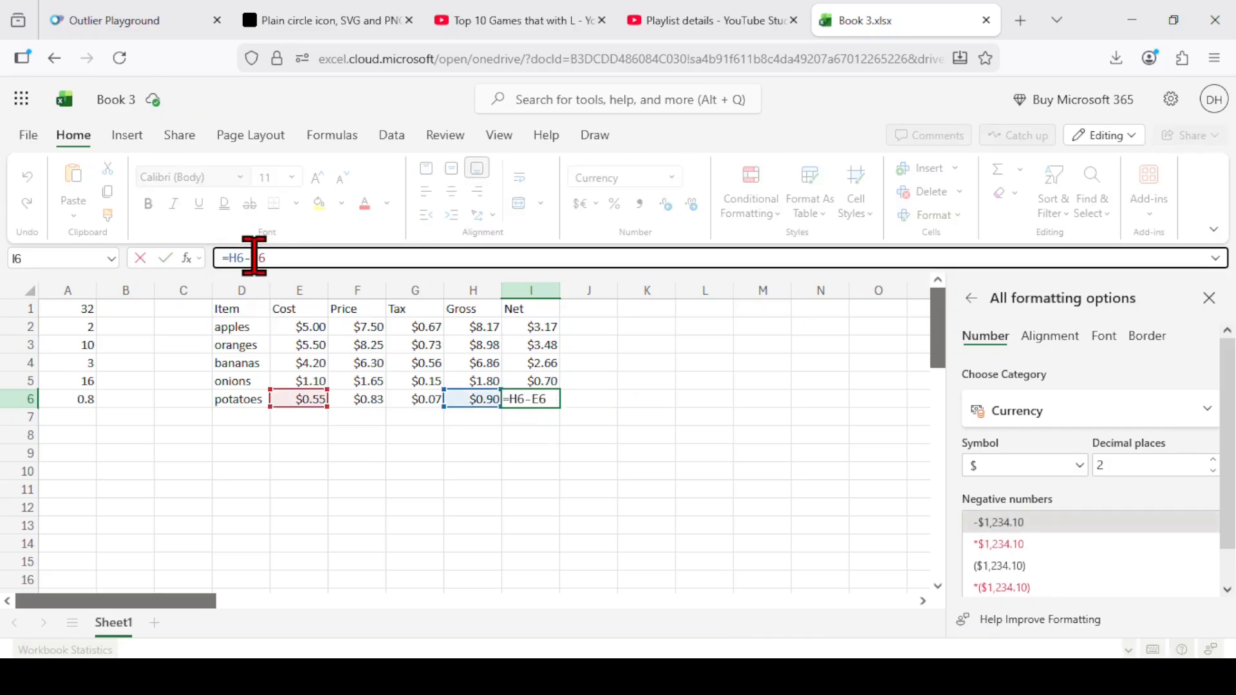
key("Return")
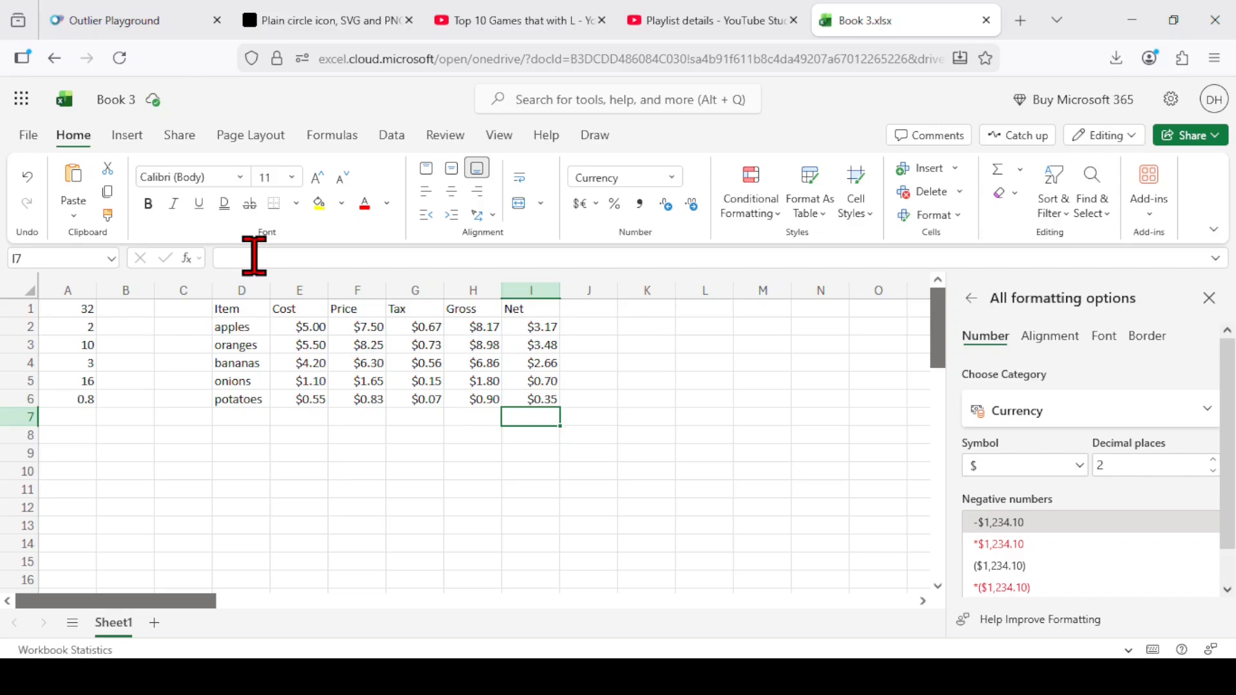
Examine the apples' tax formula in cell G2 for its tax rate.
key("Right")
key("Right")
key("Up")
key("Up")
key("Up")
key("Up")
key("Up")
key("Left")
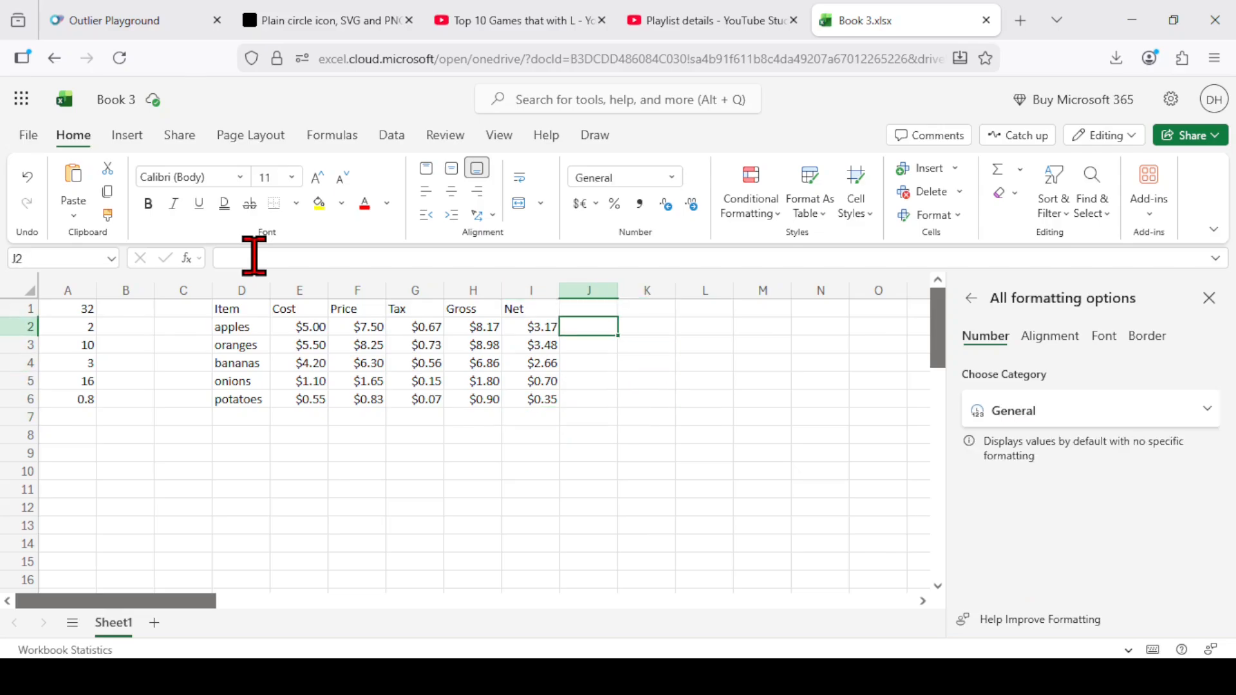
key("Left")
key("Left")
key("Left")
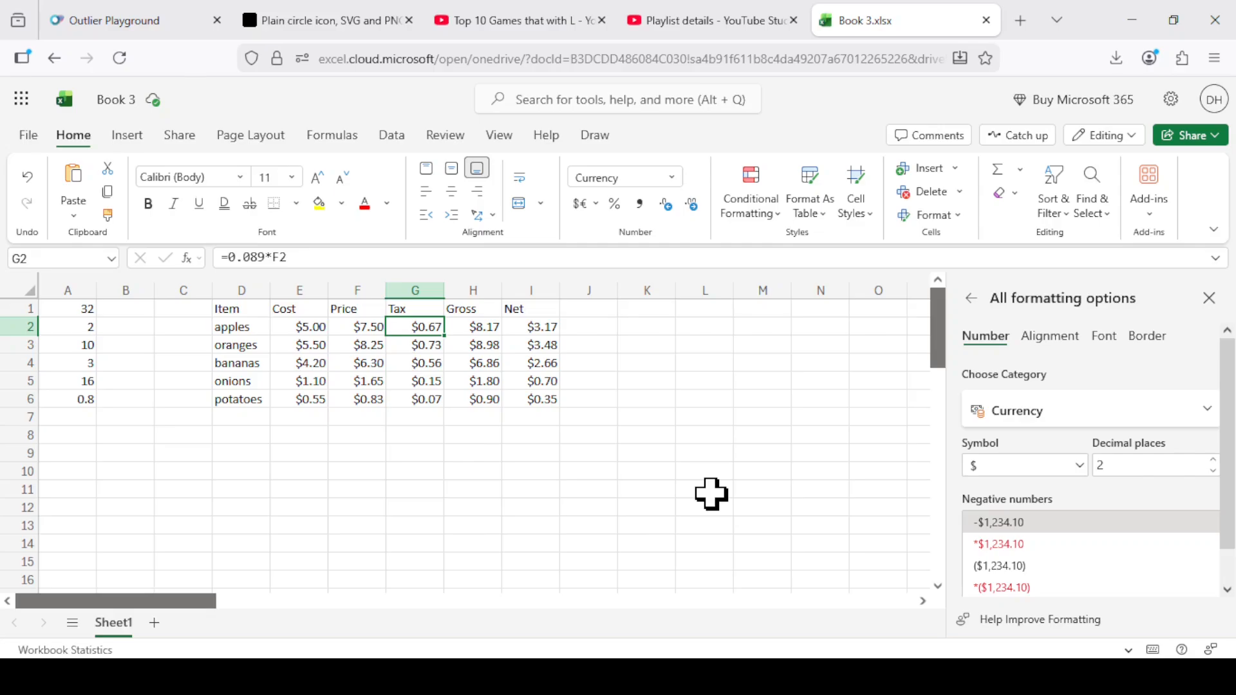
Enter the label tax in cell L1, apart from the item table.
key("Right")
key("Right")
key("Right")
key("Right")
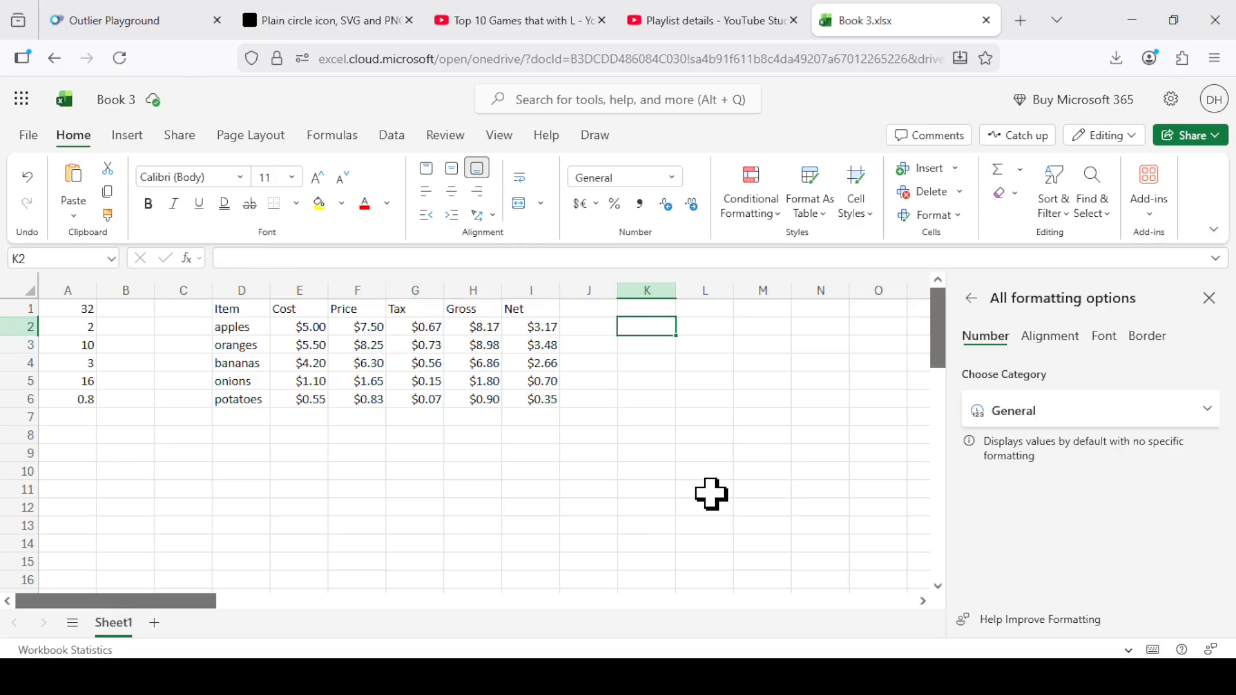
key("Up")
key("Right")
type("tax")
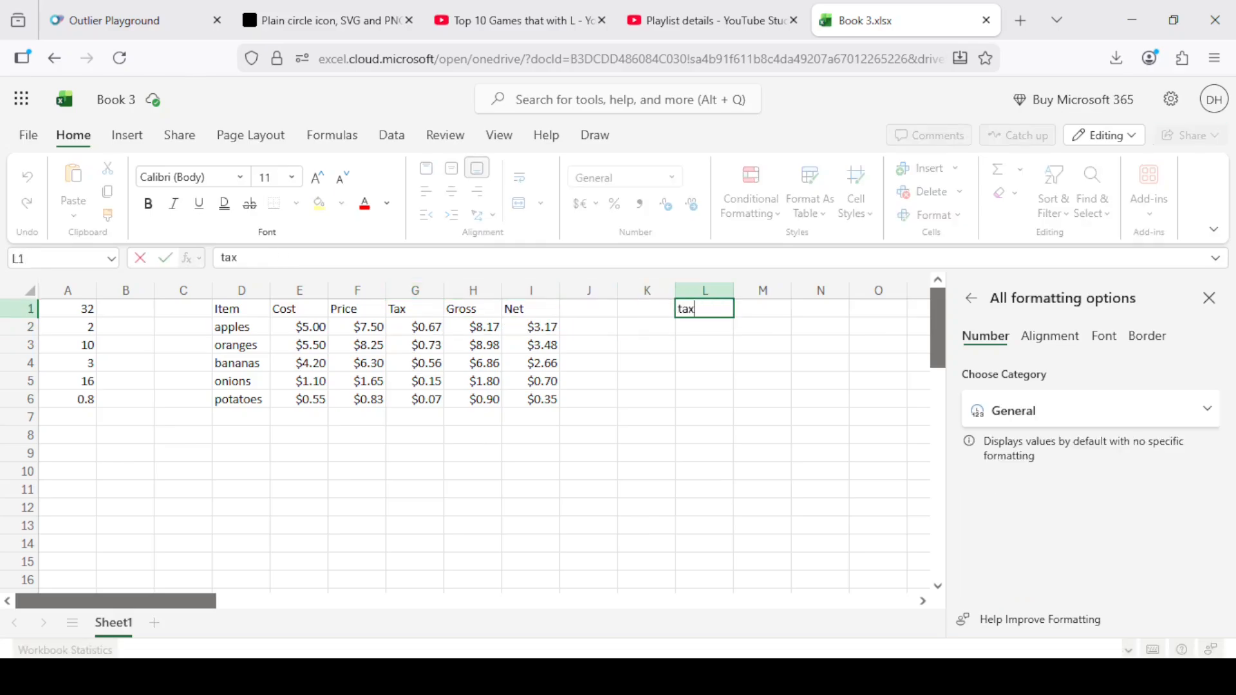
key("Return")
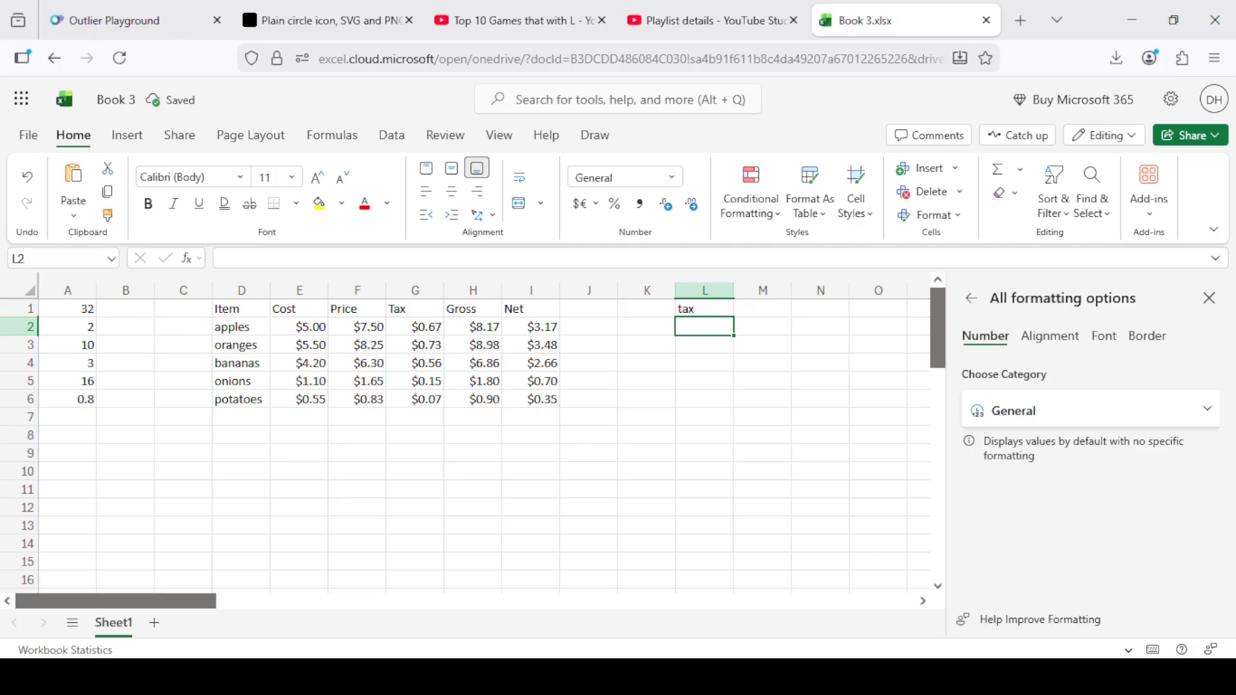
Enter the tax rate 5.4% in cell L2 under the tax label.
type("5.4%")
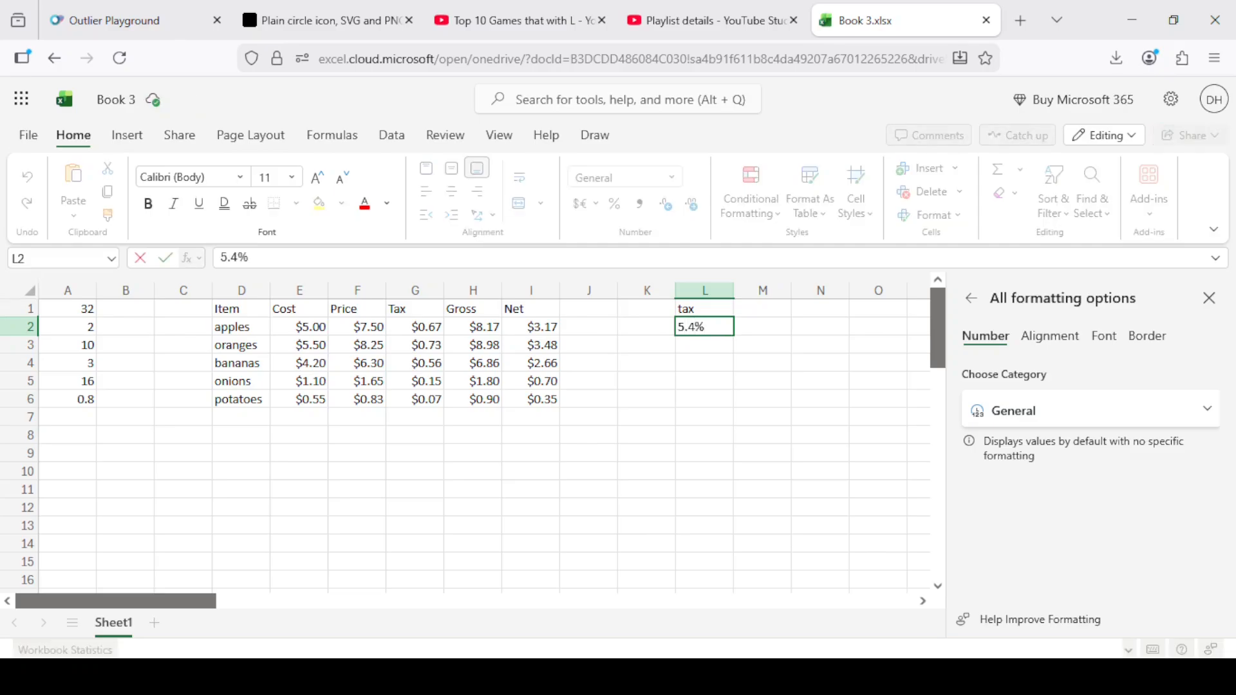
key("Return")
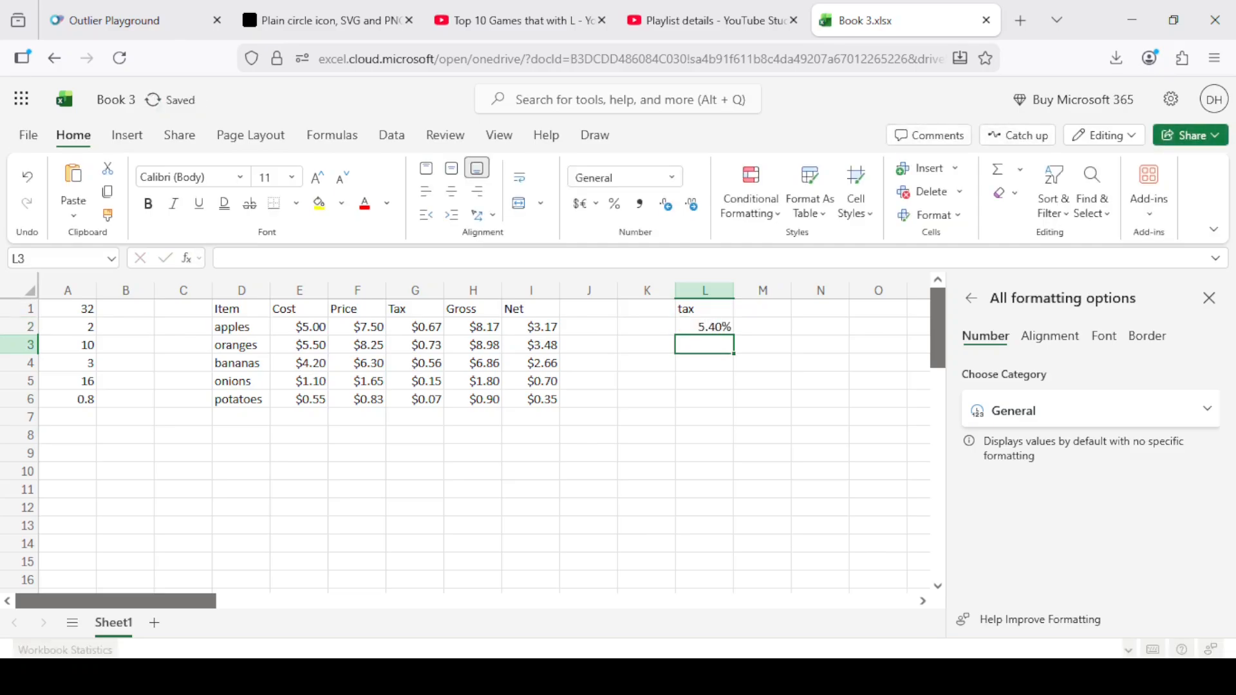
key("Left")
key("Left")
key("Left")
key("Left")
key("Left")
key("Left")
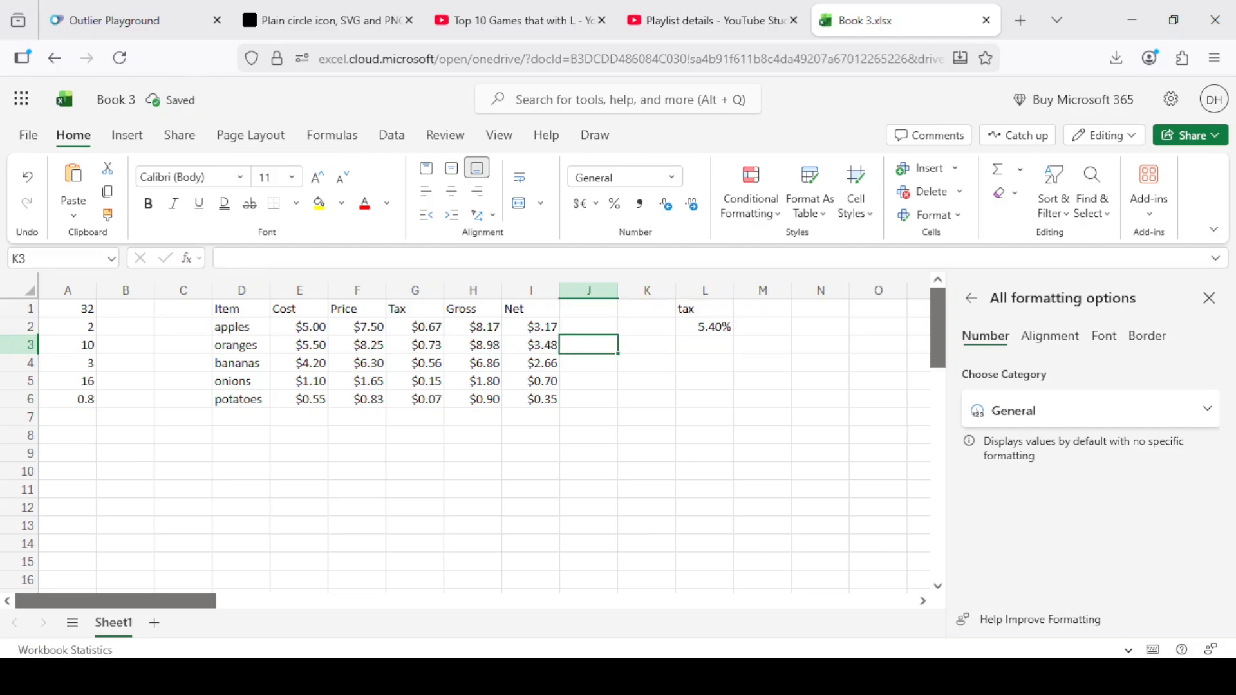
key("Right")
key("Right")
key("Right")
key("Right")
key("Right")
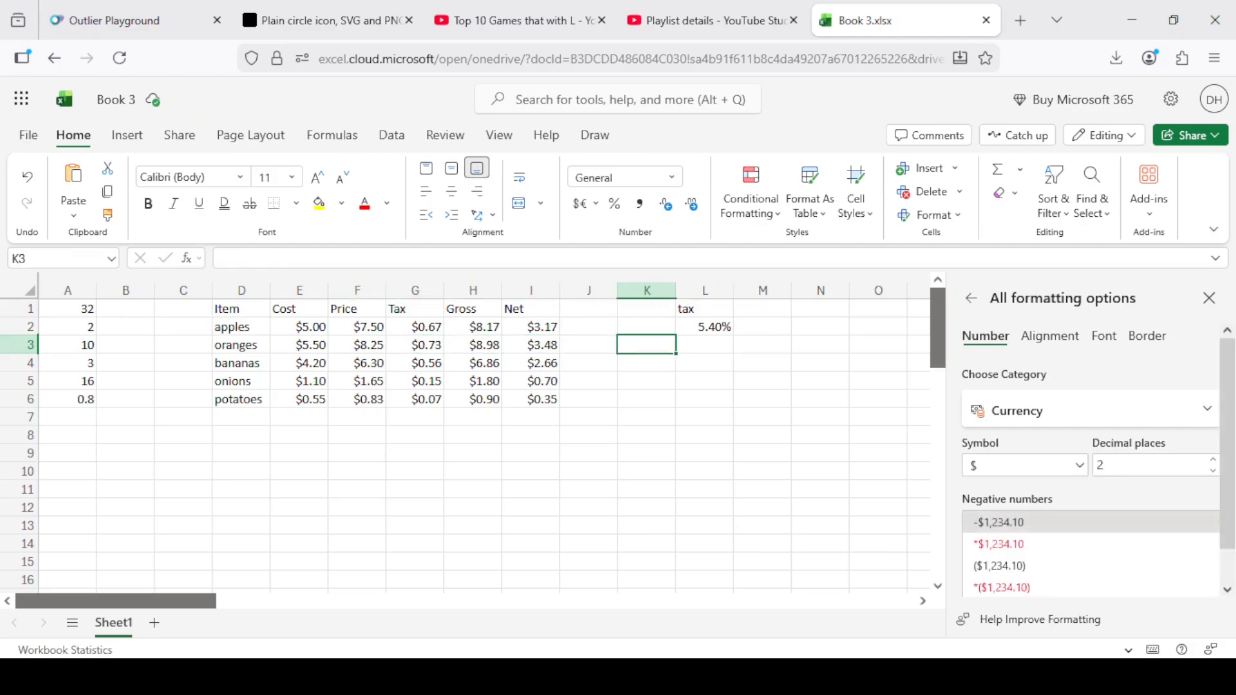
key("Right")
key("Up")
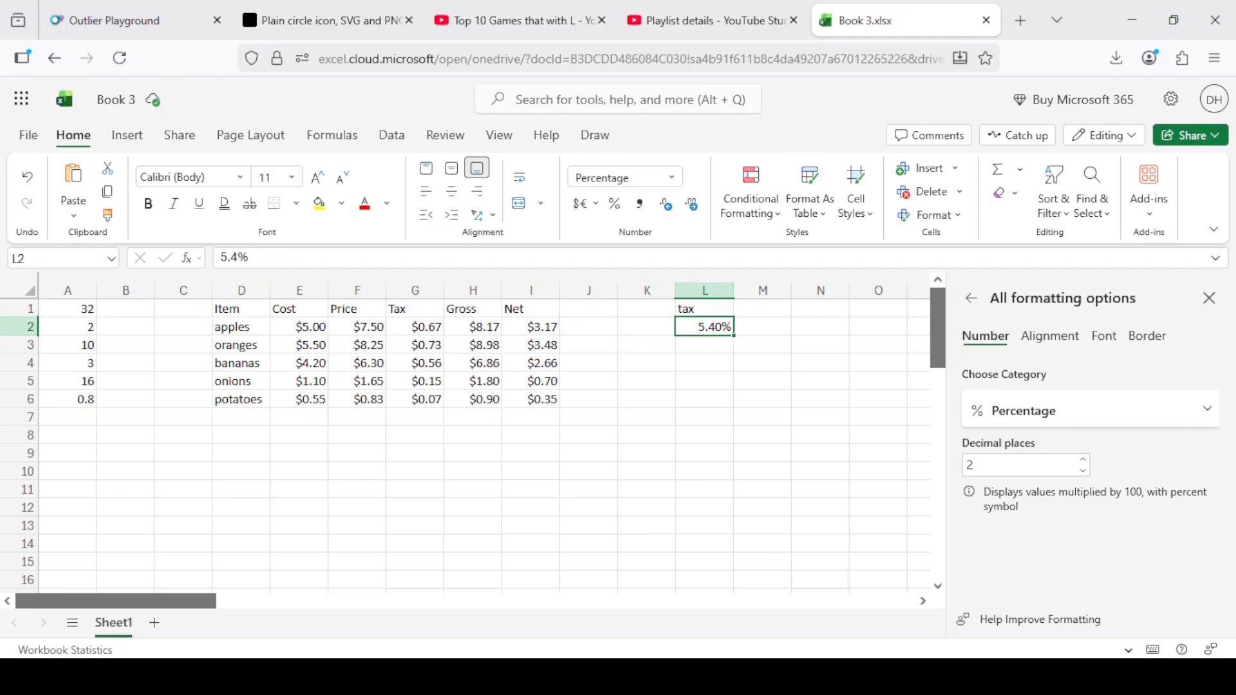
Replace the fixed rate in the apples' tax formula in cell G2 with a reference to L2, giving =L2*F2.
key("Left")
key("Left")
key("Left")
key("Left")
key("Left")
key("Left")
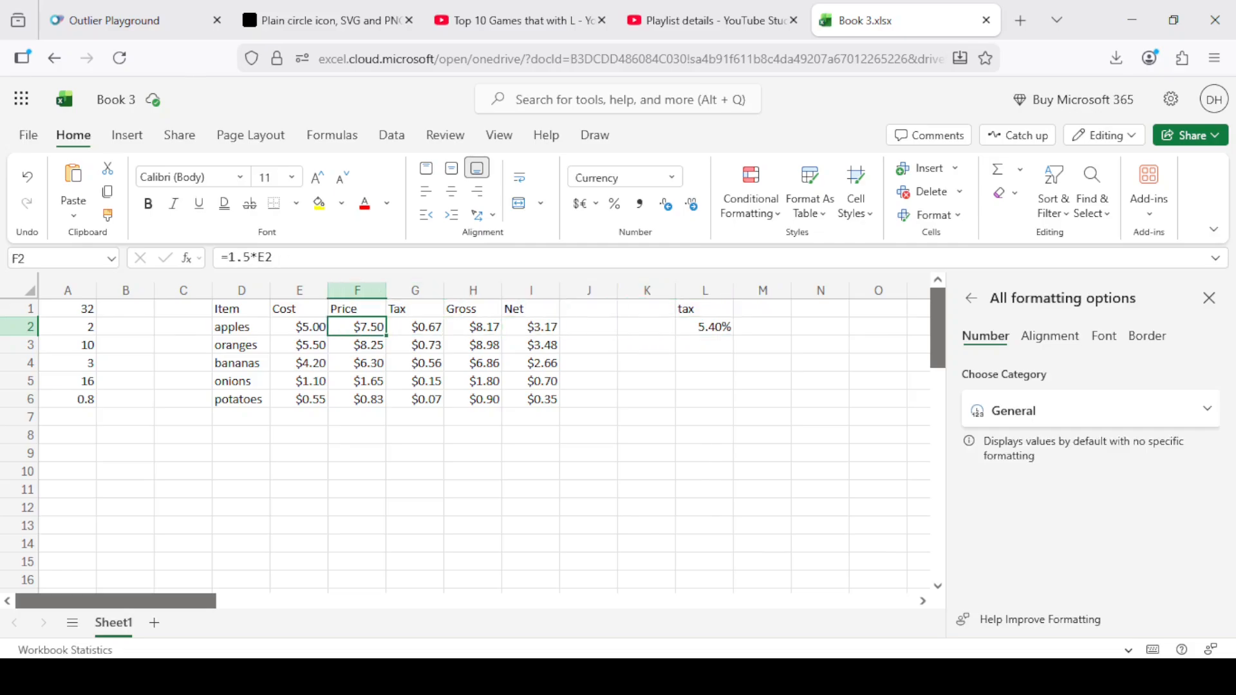
key("Right")
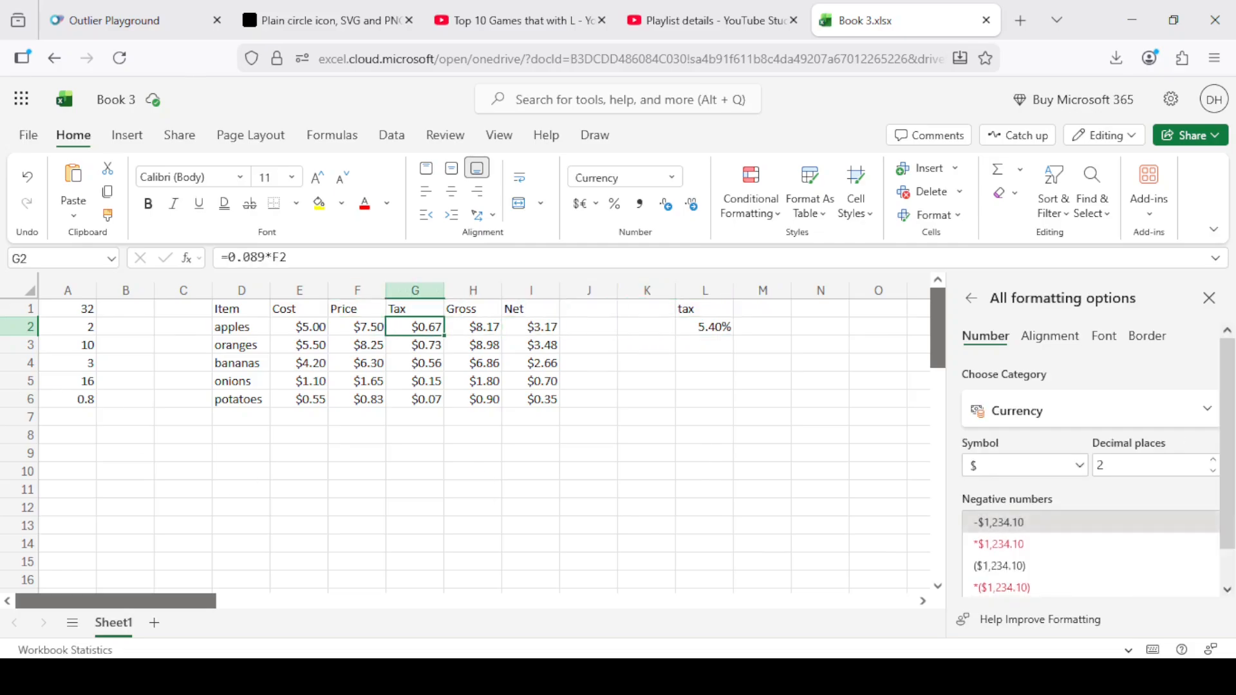
mouse_move(263, 262)
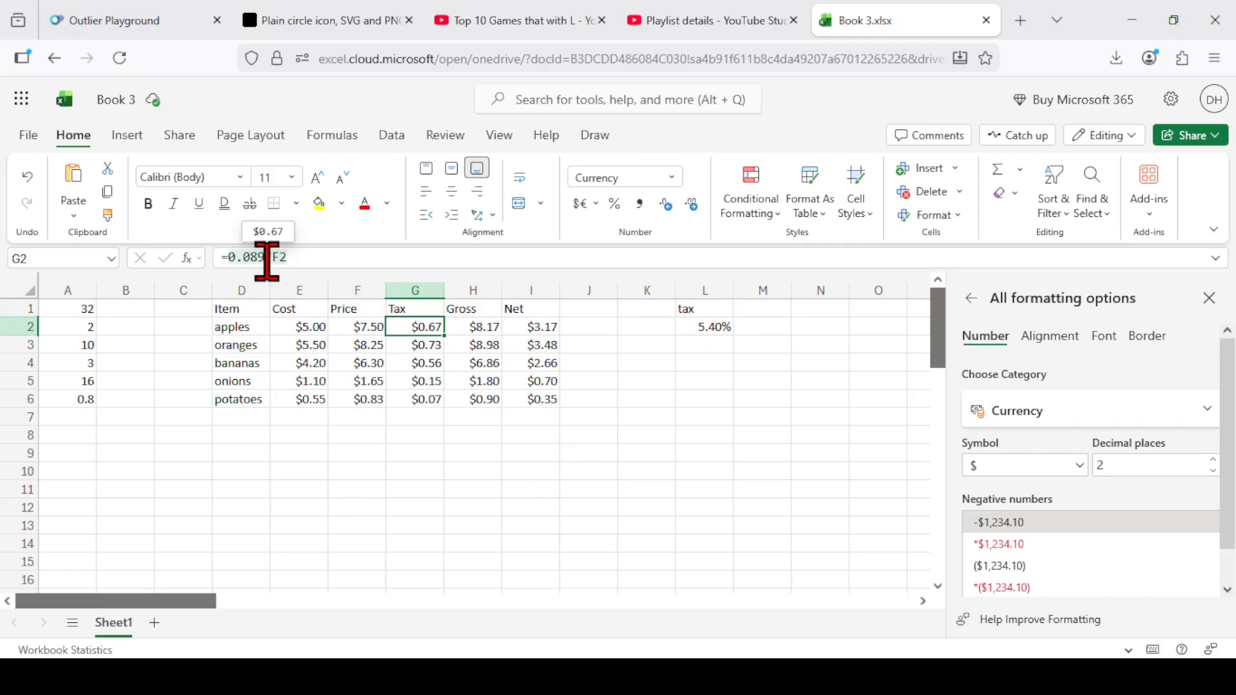
left_click_drag(267, 258, 221, 258)
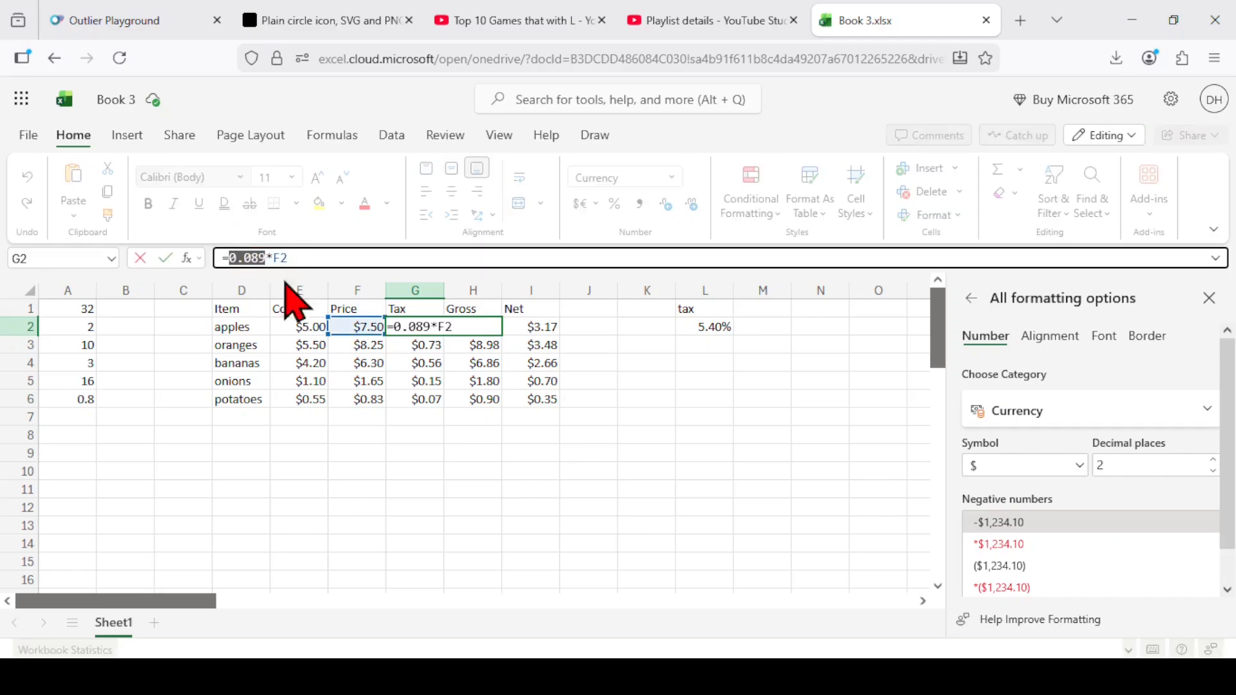
left_click(718, 326)
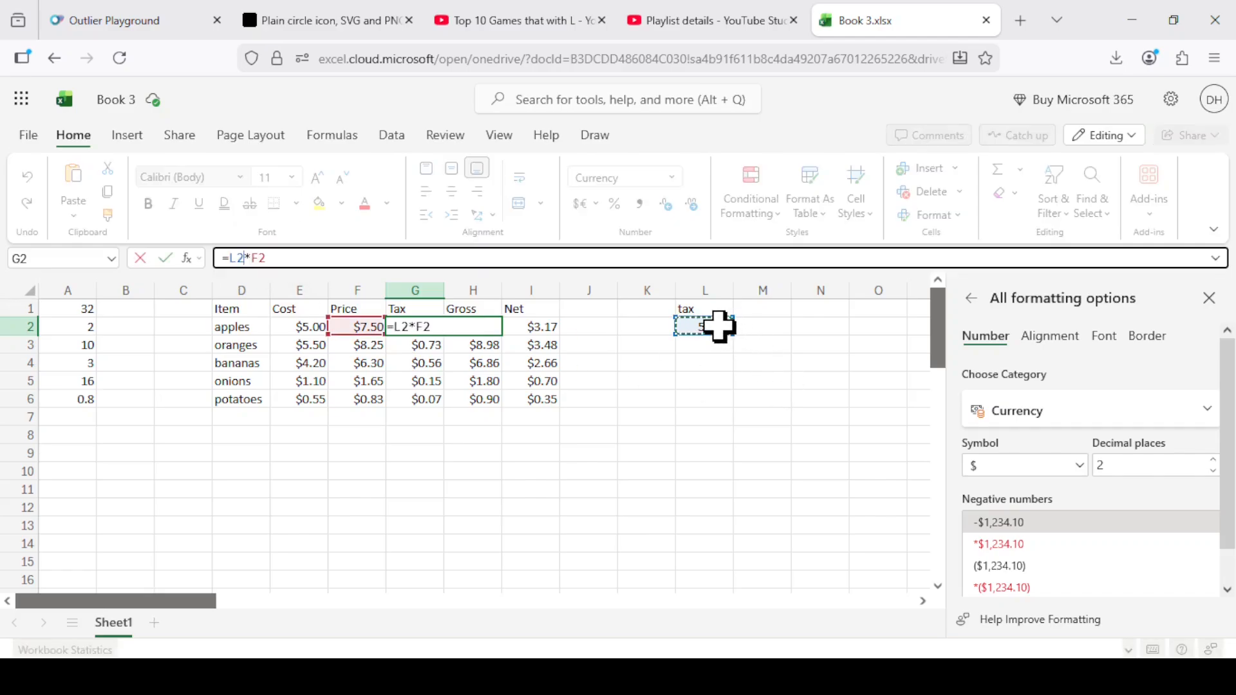
key("Return")
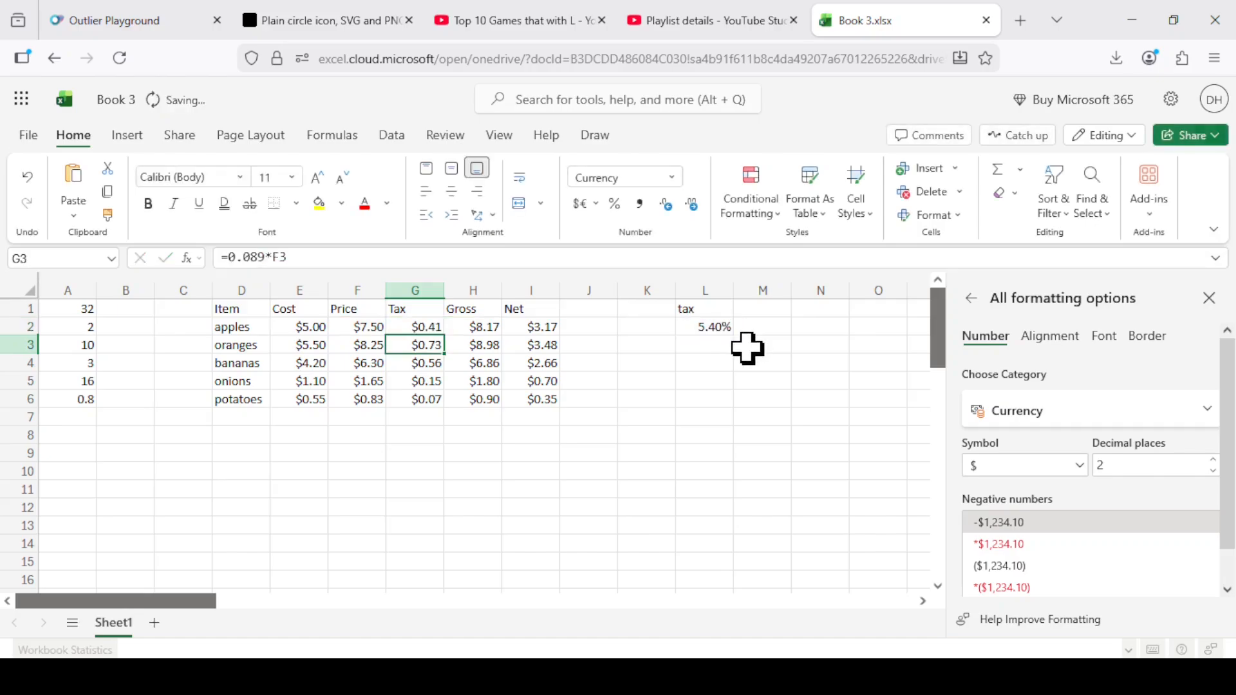
Fill the apples' tax formula down through cell G4 and inspect the cell references in the bananas' tax formula.
left_click(440, 327)
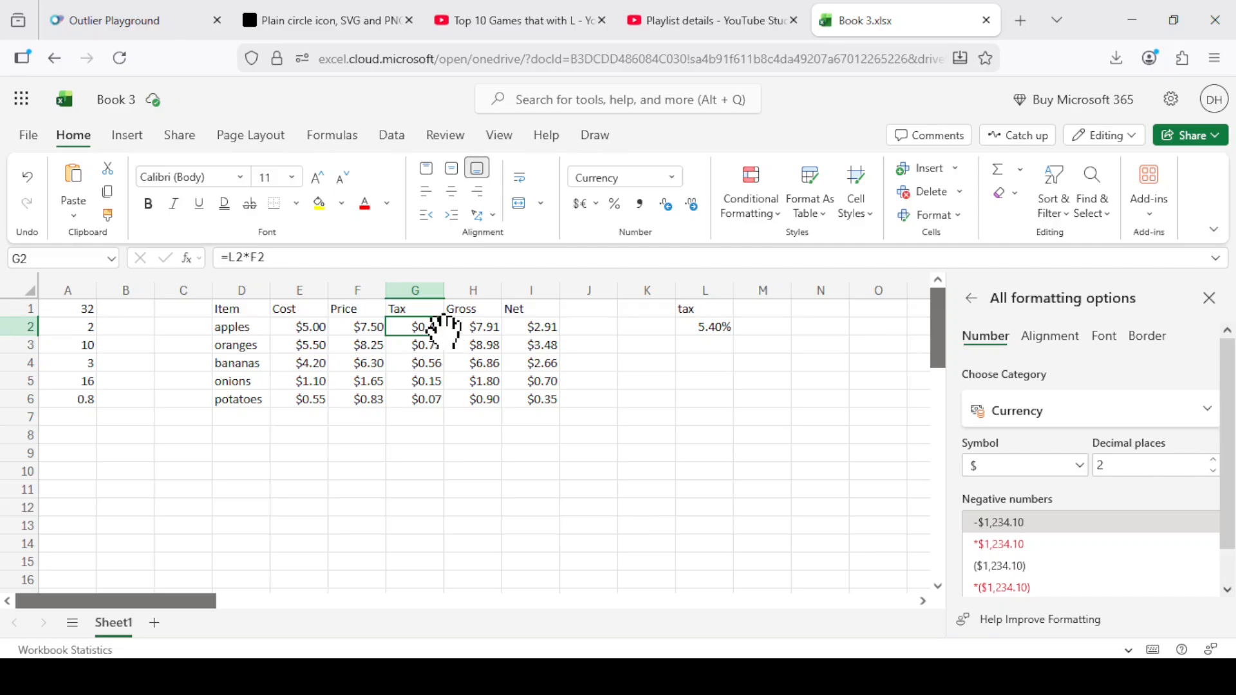
left_click_drag(444, 336, 419, 370)
left_click(419, 363)
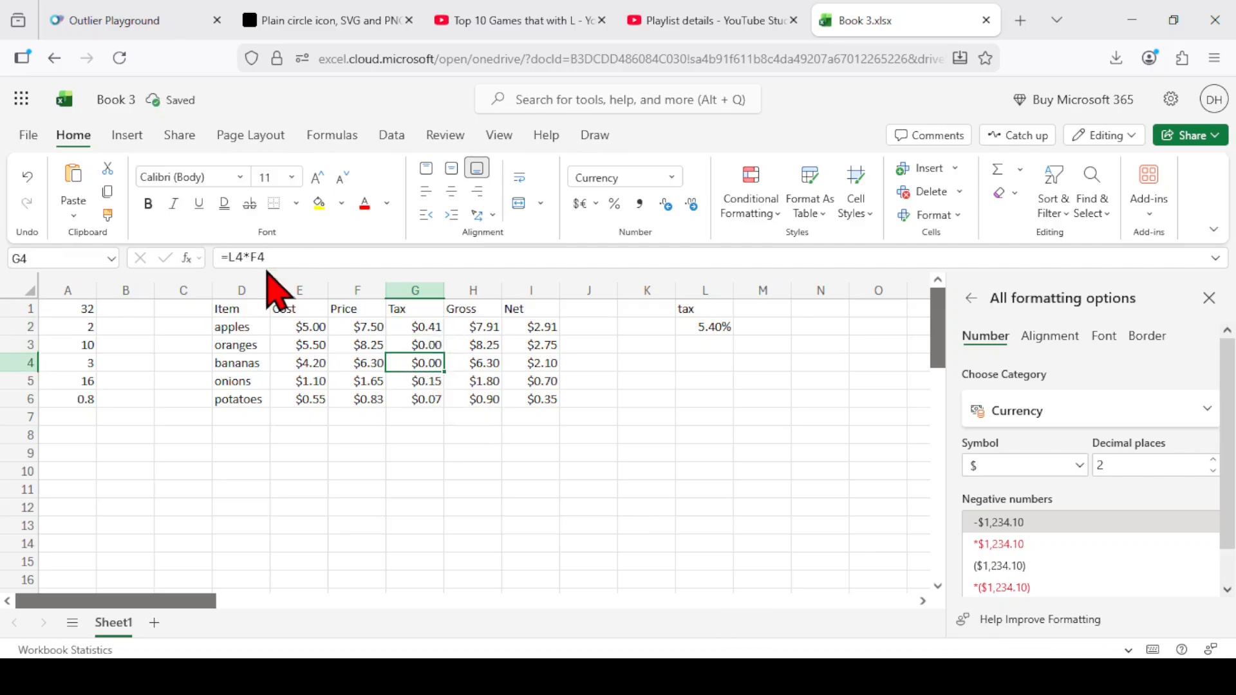
left_click(261, 258)
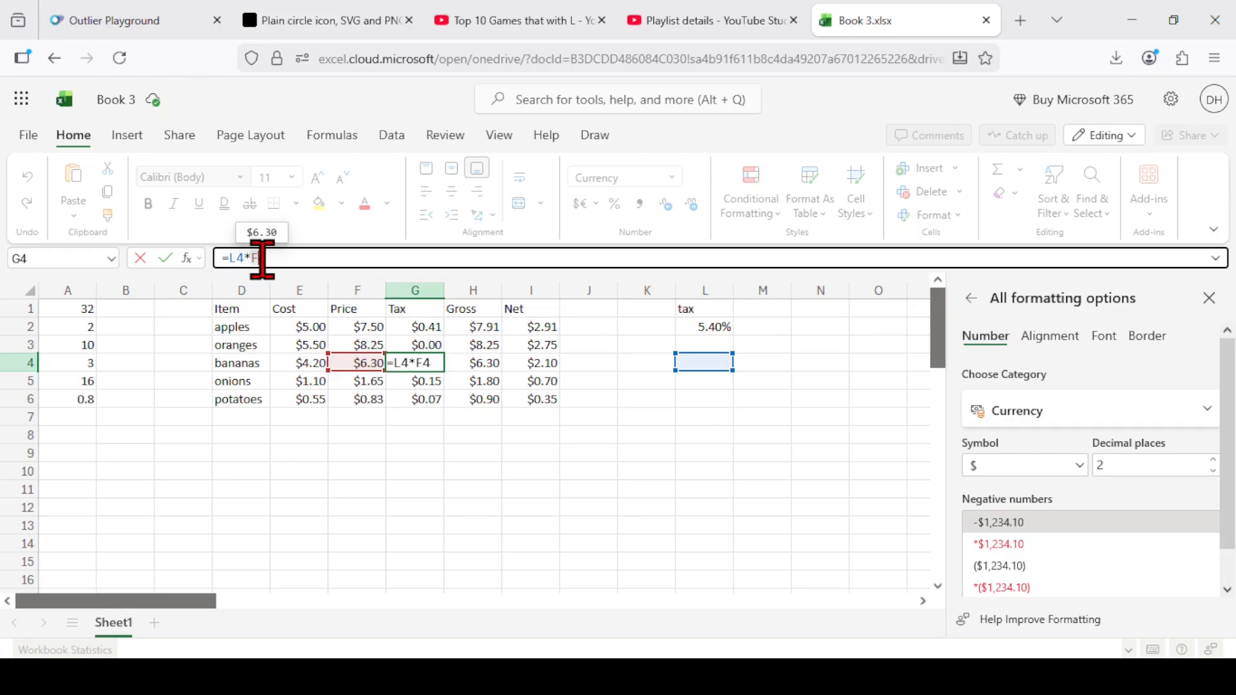
key("Return")
Make the tax rate reference in cell G2 absolute so the formula reads =$L$2*F2.
key("Up")
key("Up")
key("Up")
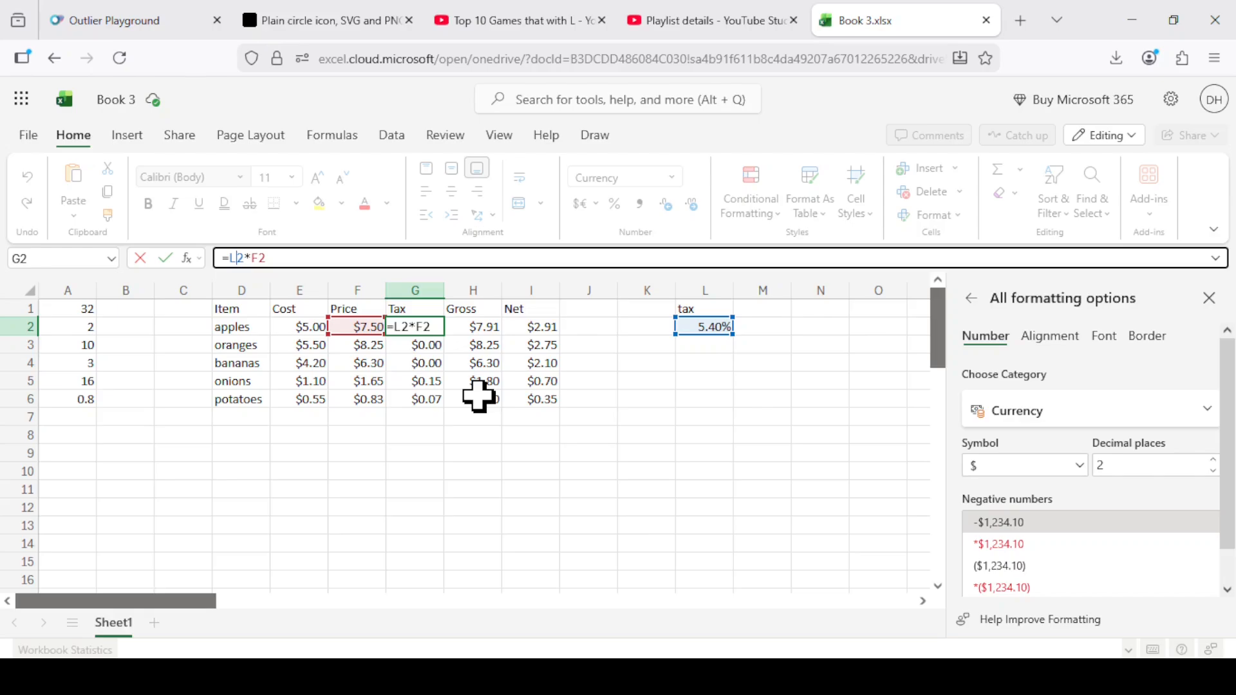
key("F4")
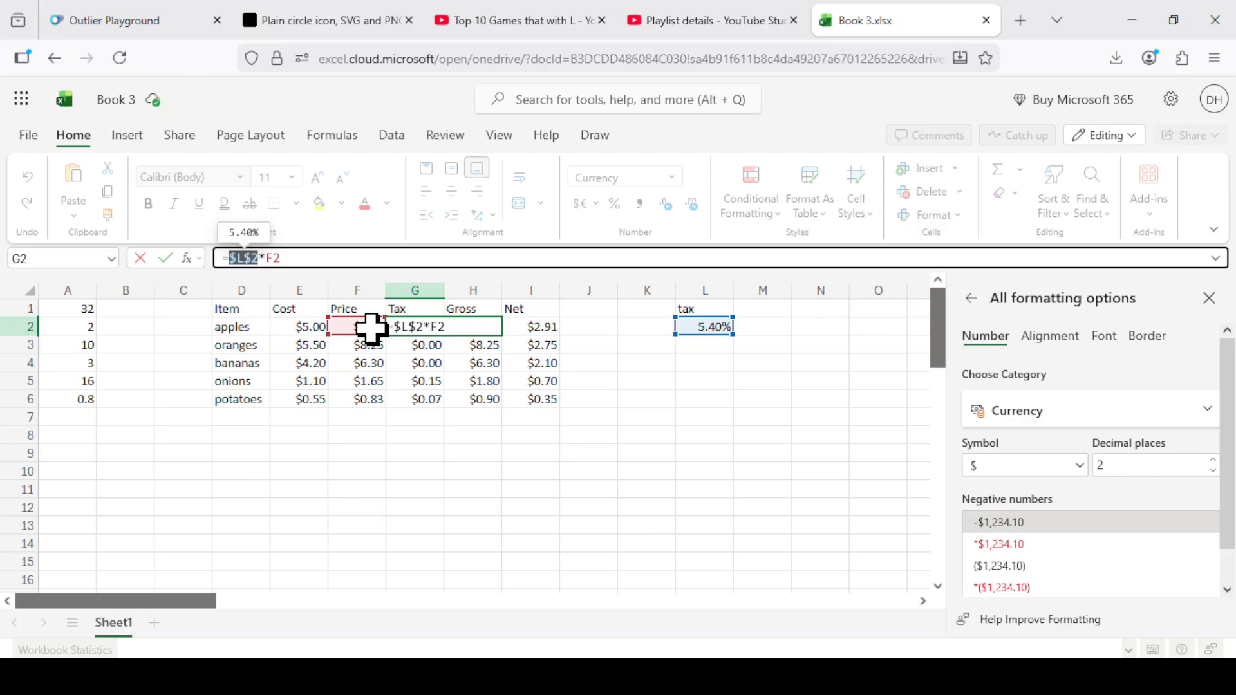
key("Return")
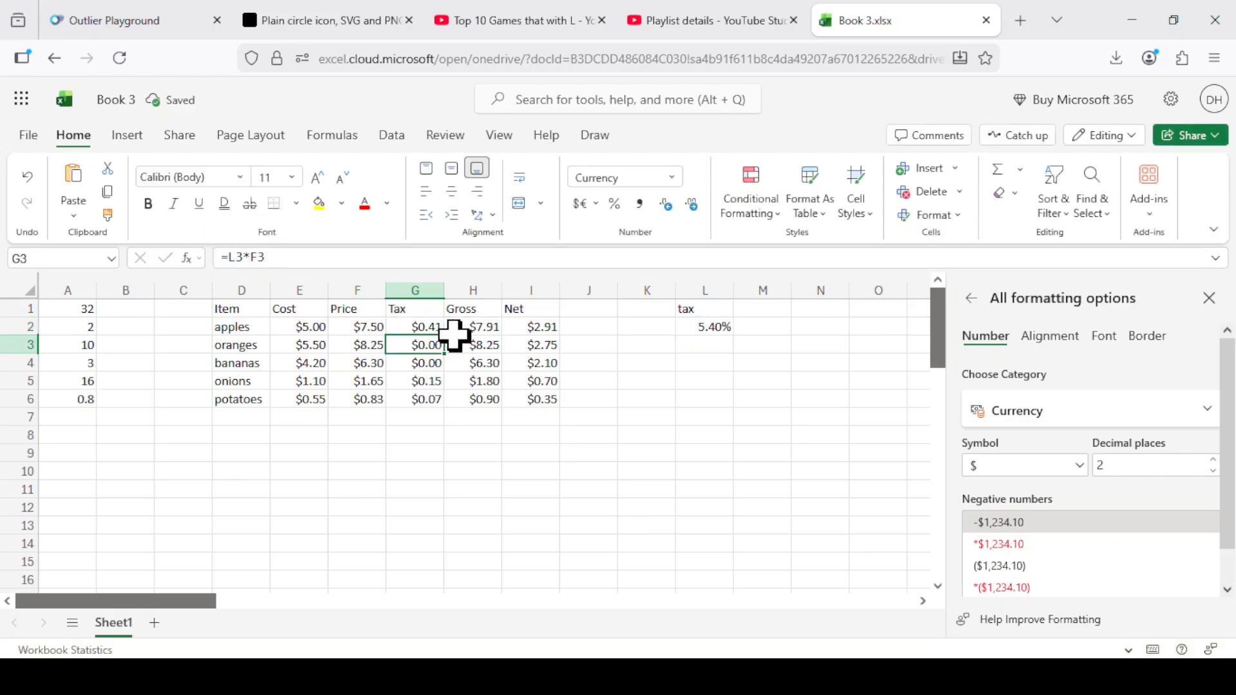
Fill the tax formula from cell G2 down through G5 and check the references in the onions' tax formula.
left_click(426, 327)
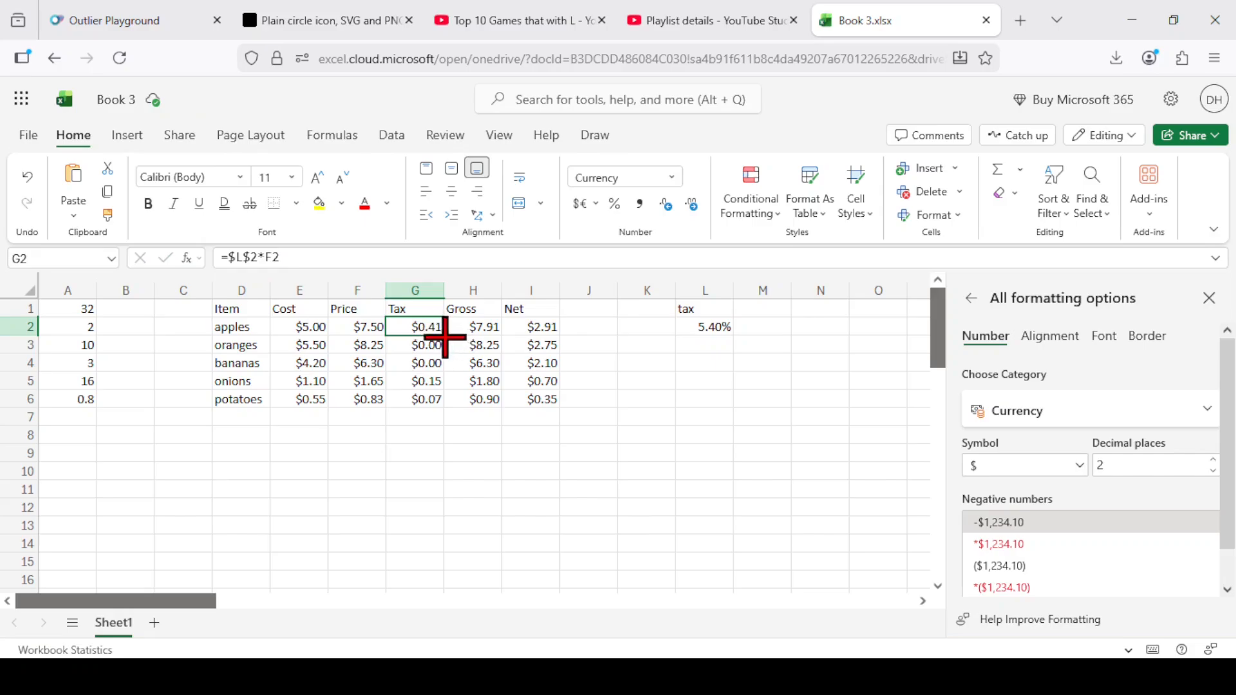
left_click_drag(430, 326, 437, 387)
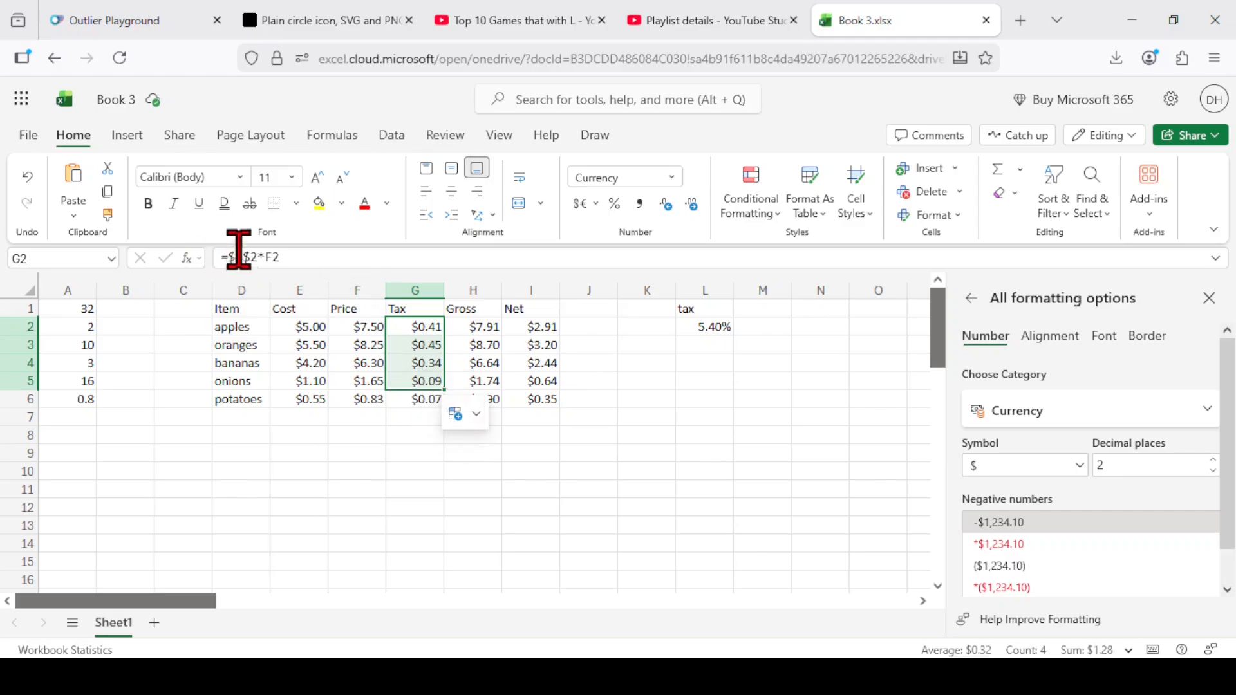
left_click(412, 383)
left_click(252, 257)
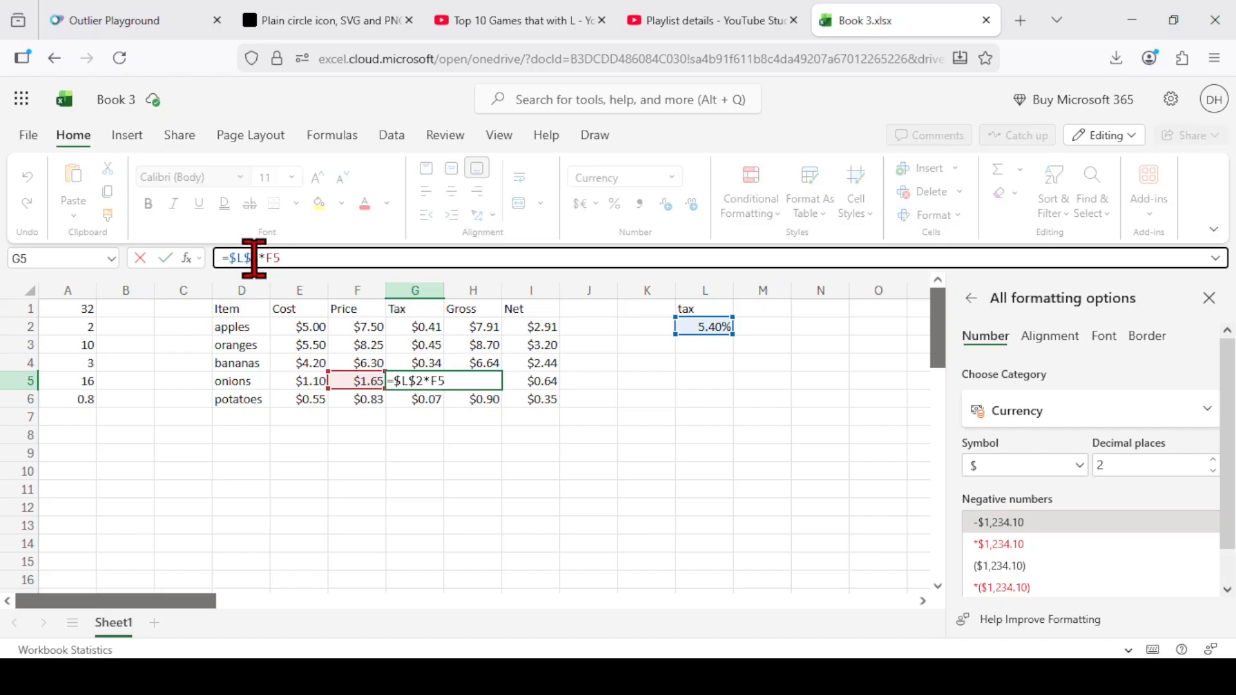
mouse_move(275, 261)
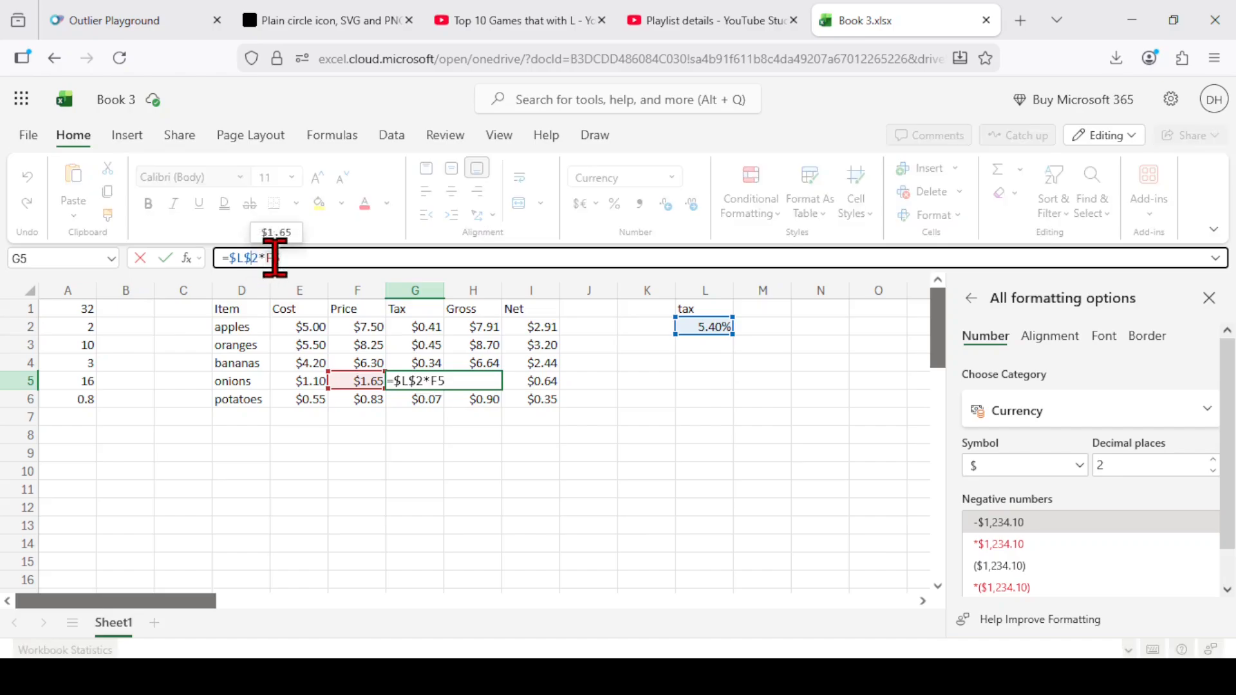
key("Escape")
key("Up")
key("Up")
key("Up")
key("Right")
key("Right")
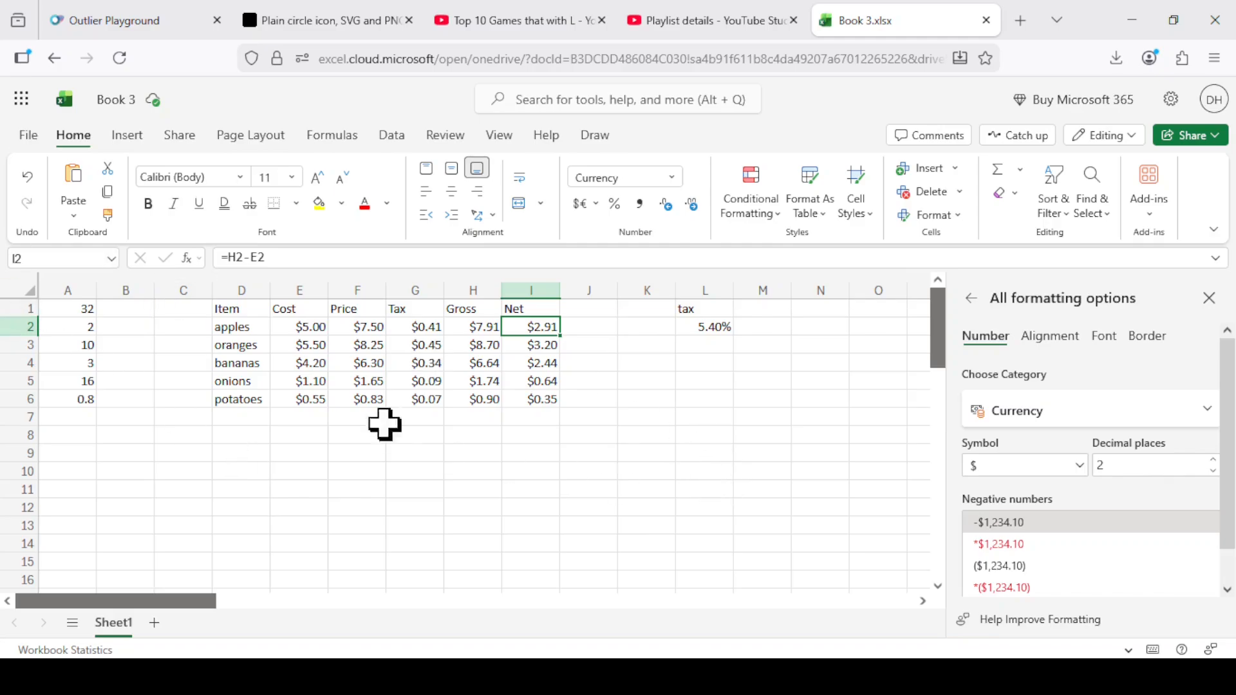
Add a new worksheet to the workbook and rename it multtable.
left_click(155, 622)
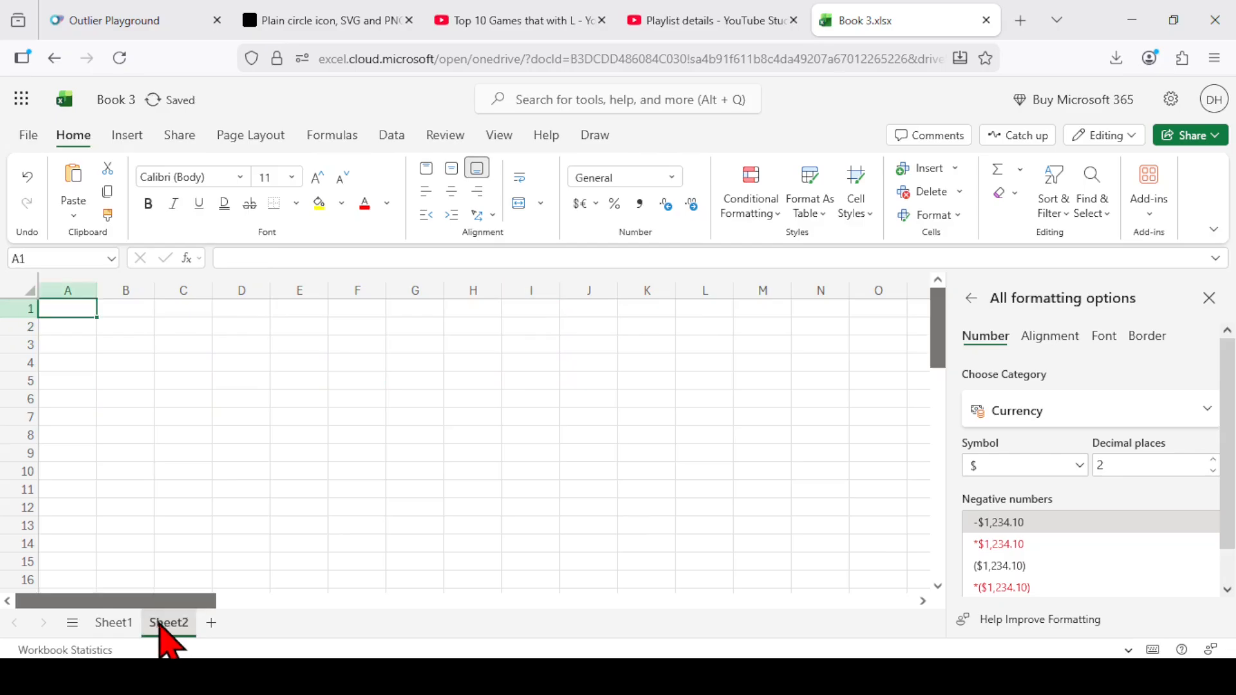
left_click(113, 623)
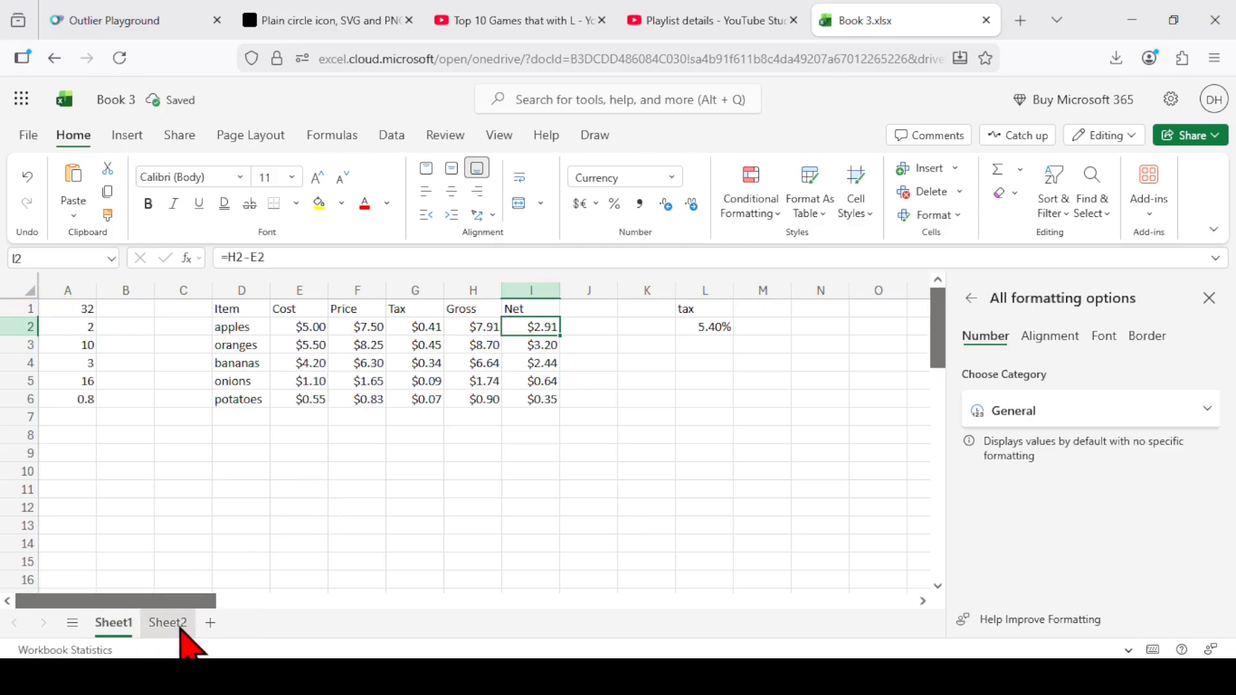
left_click(169, 623)
left_click(108, 625)
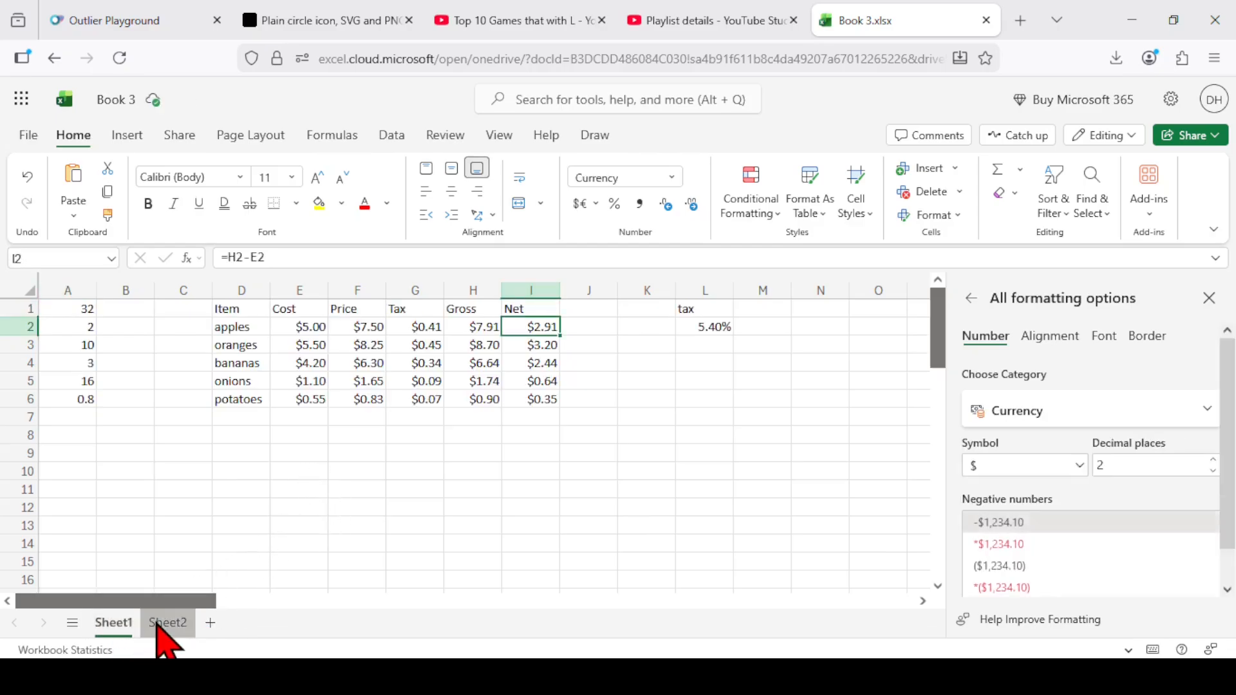
left_click(165, 625)
right_click(165, 628)
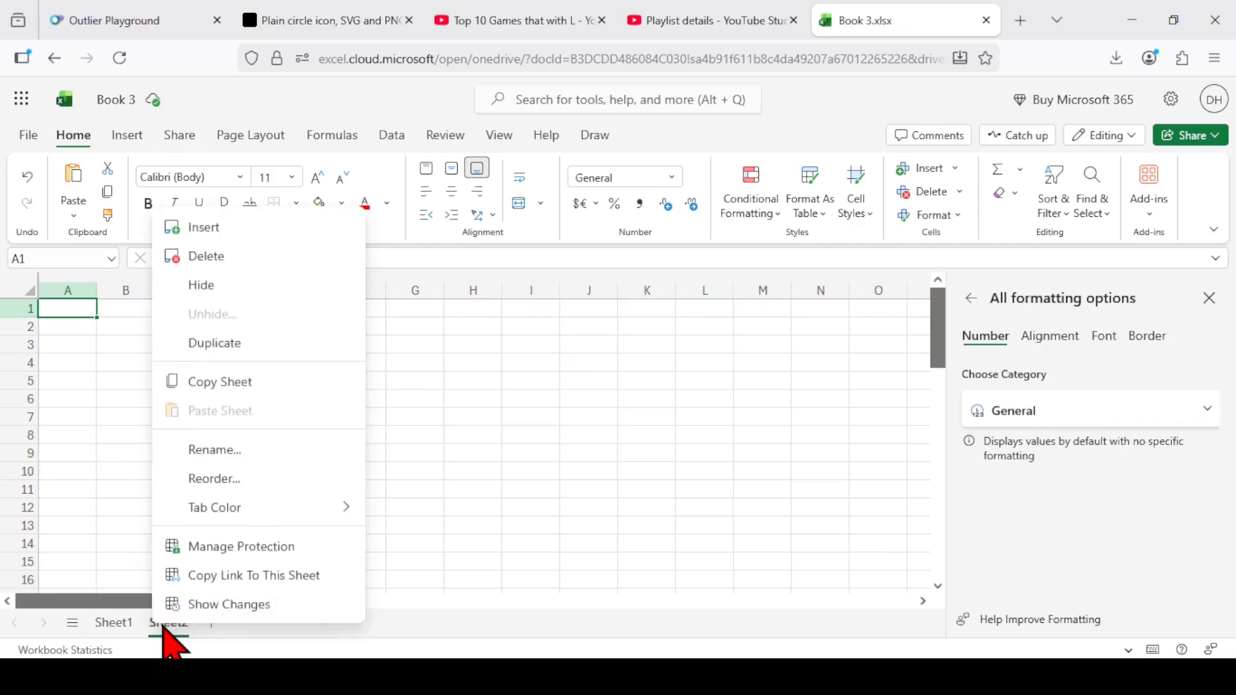
left_click(248, 449)
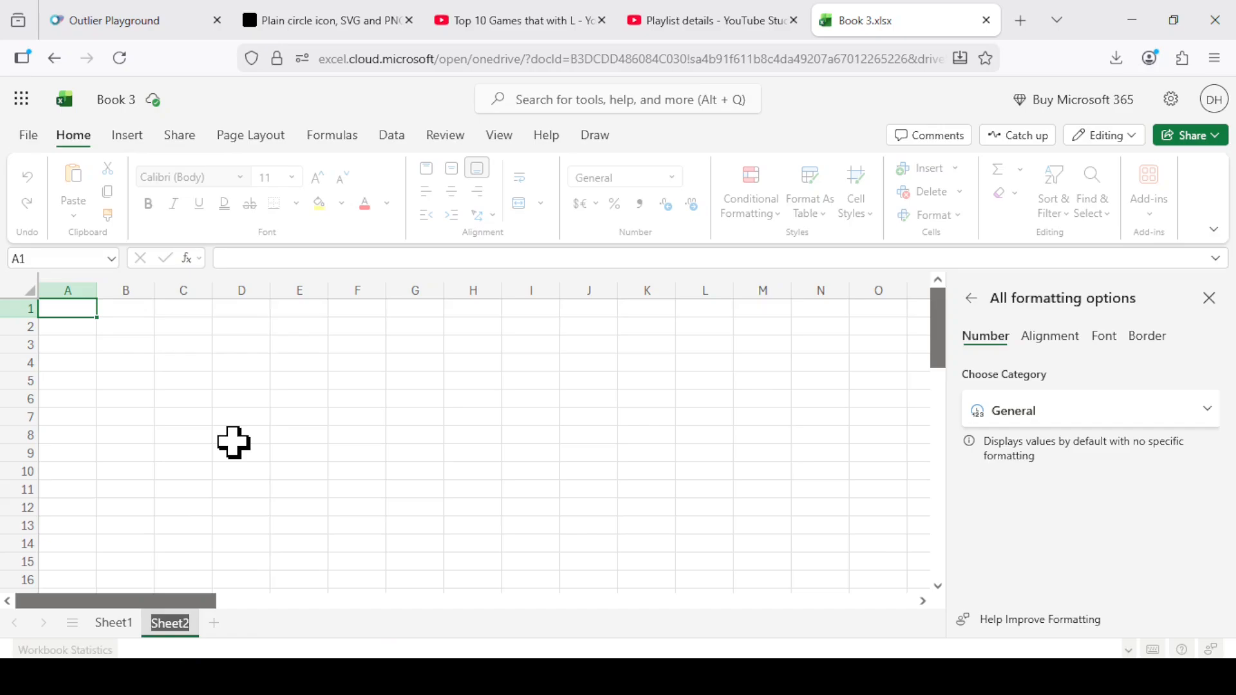
type("multtable")
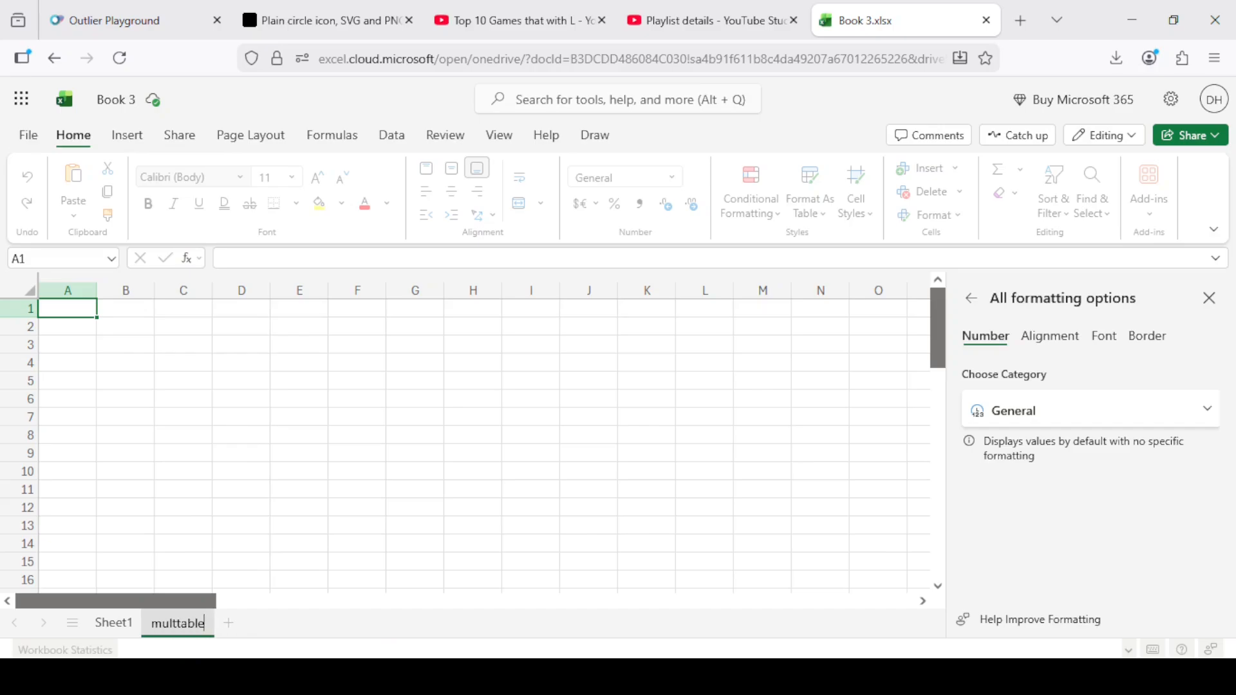
key("Return")
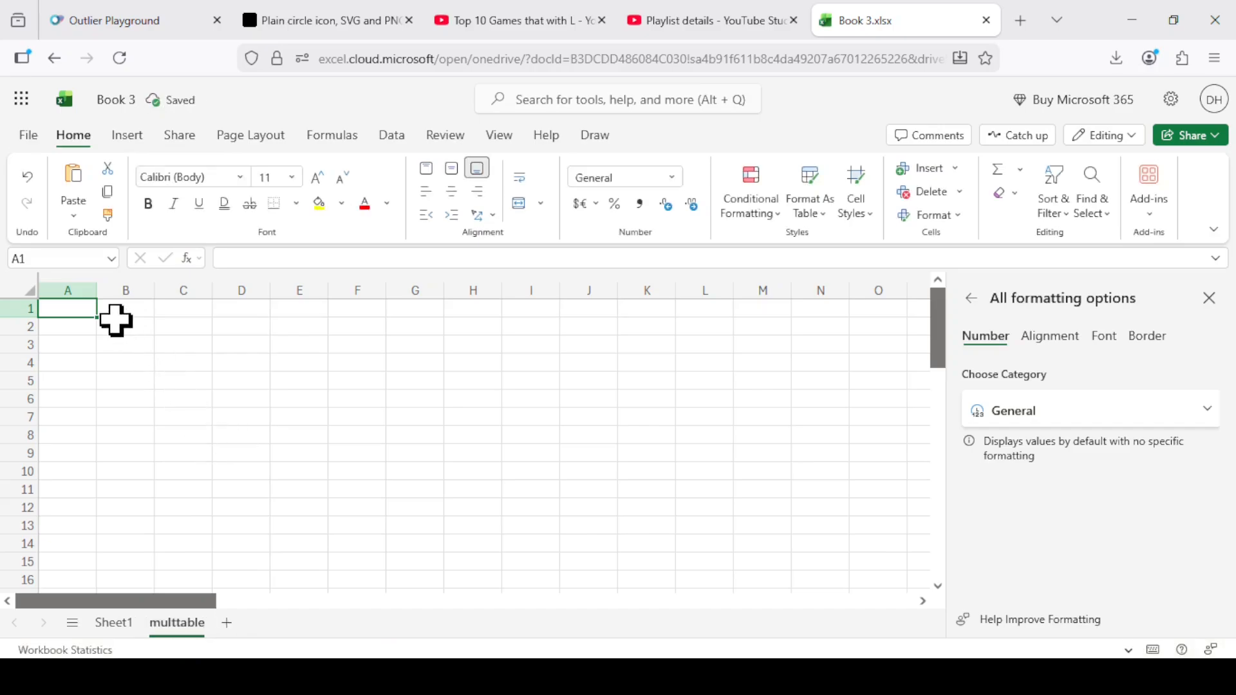
Enter 1 in cell B1 and 2 in C1, and extend the number series across row 1 through cell N1.
left_click(138, 315)
type("1")
key("Tab")
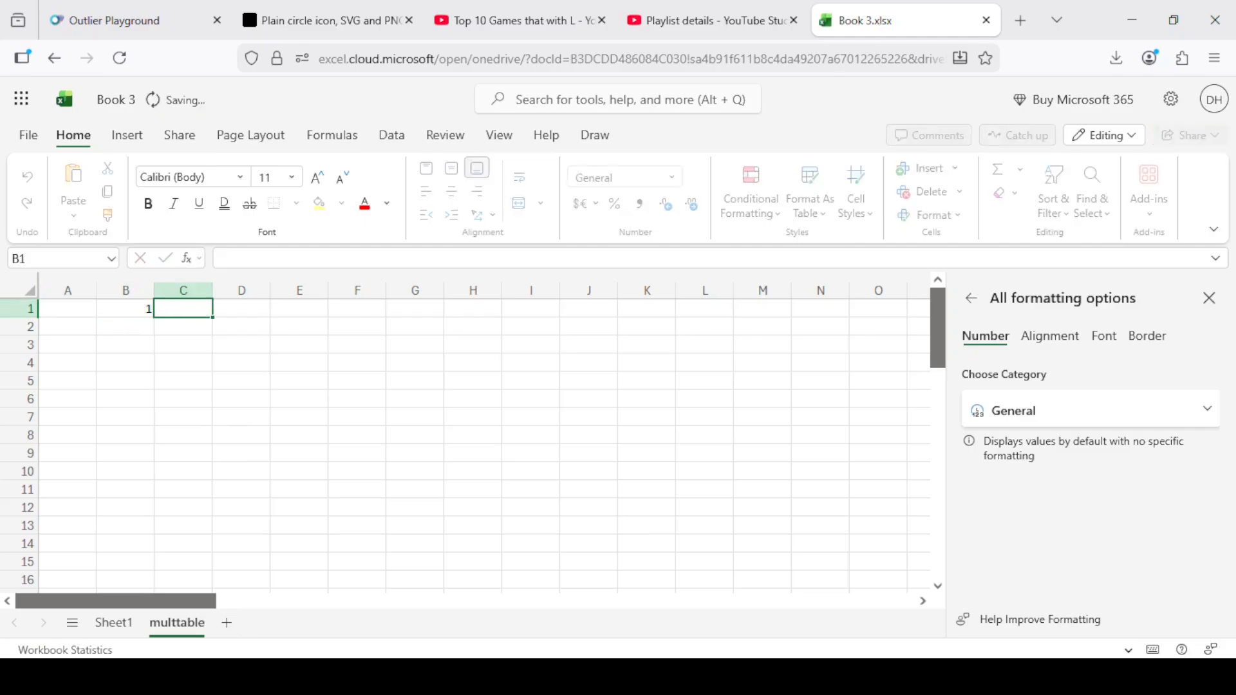
type("2")
key("Tab")
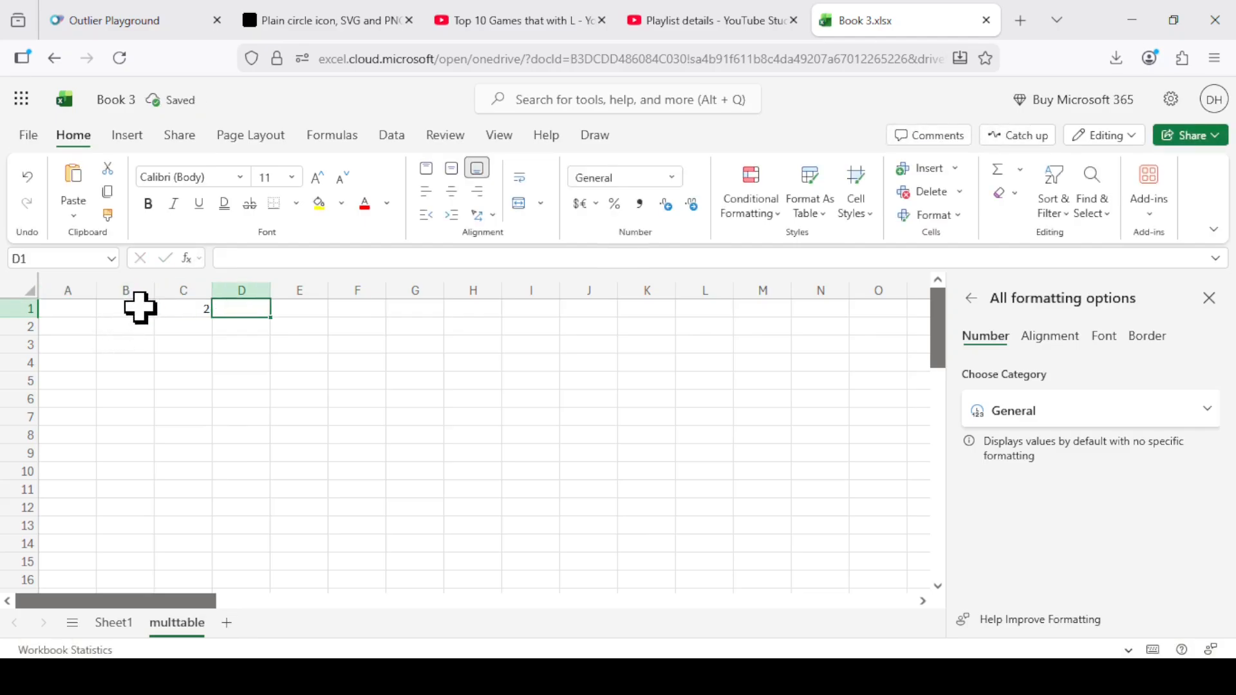
left_click_drag(137, 308, 182, 296)
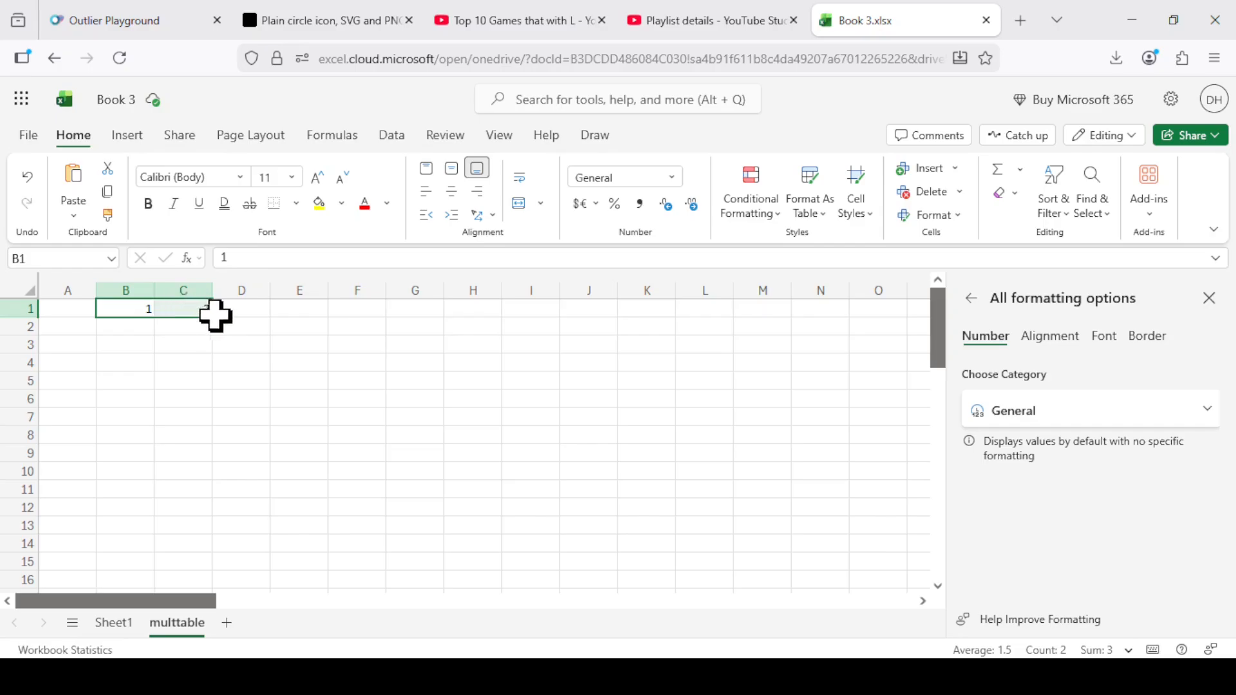
left_click_drag(211, 315, 796, 396)
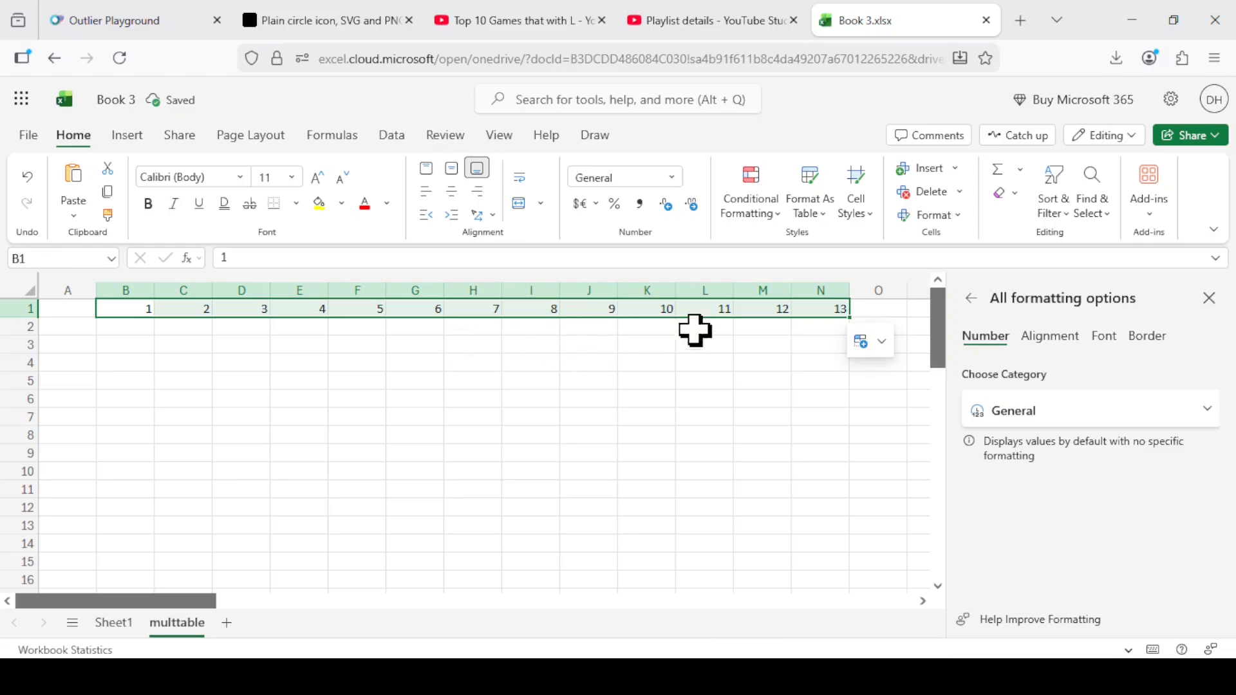
Delete the surplus numbers 11 to 13 from cells L1 through N1.
left_click_drag(700, 308, 818, 306)
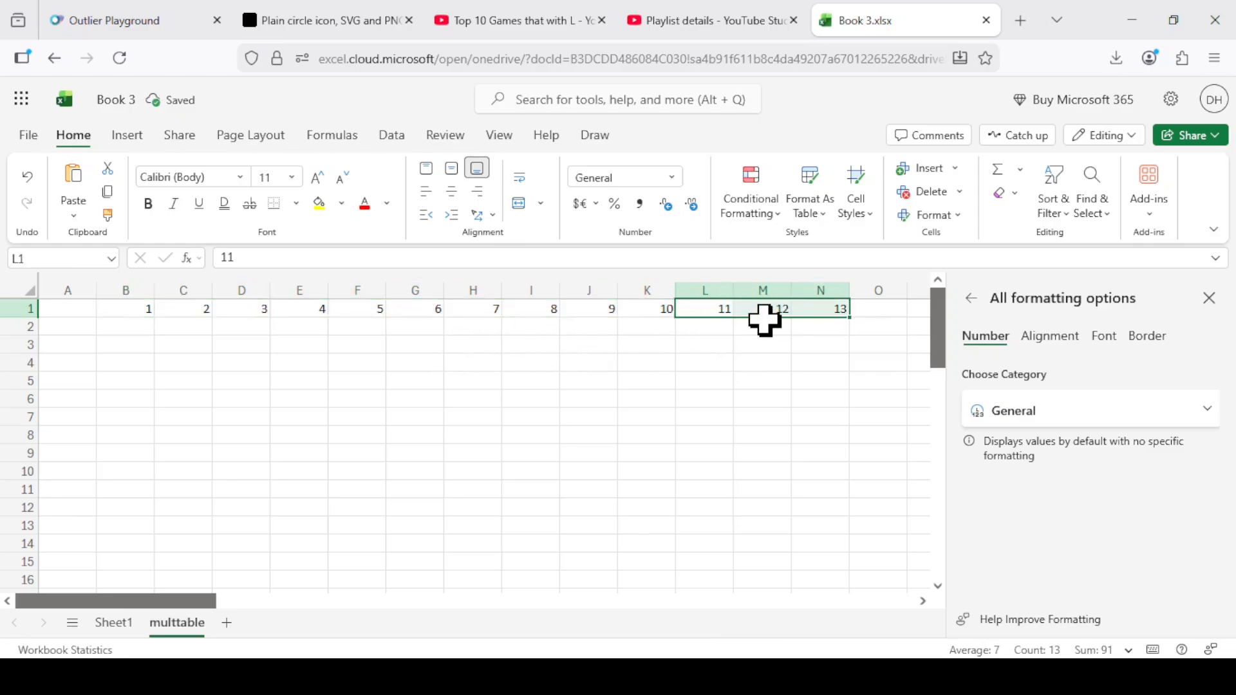
key("Delete")
left_click(419, 440)
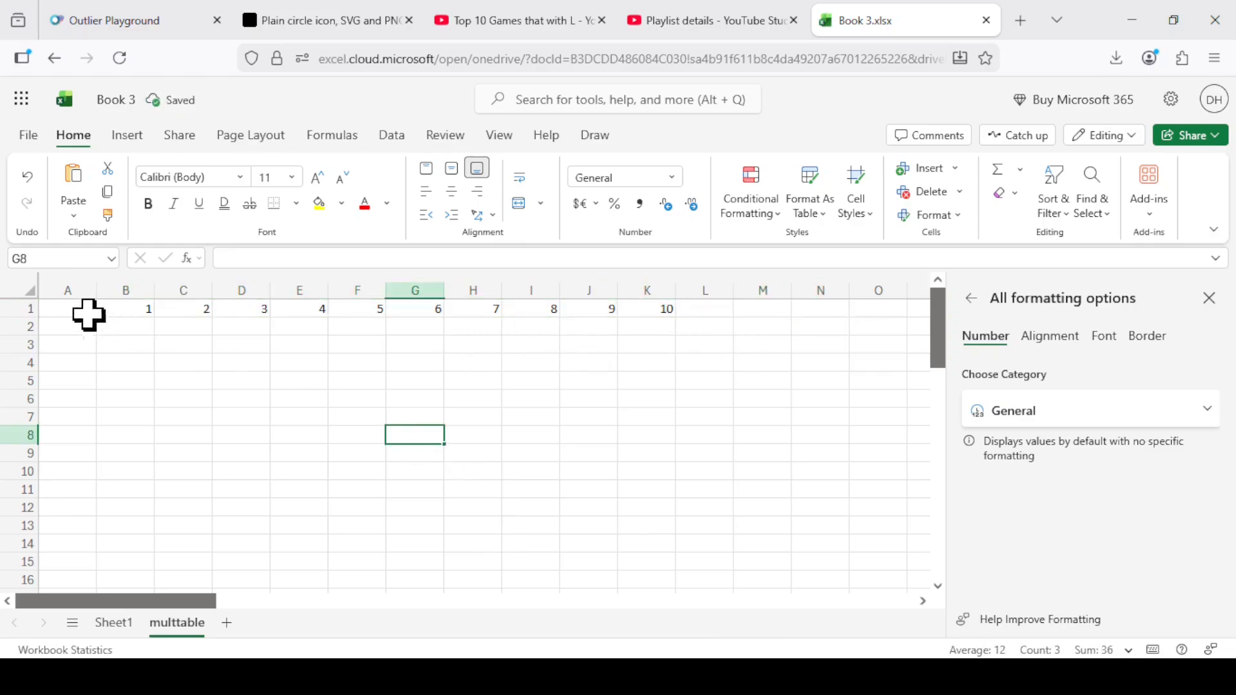
Enter 1 in cell A2 and 2 in cell A3 as the start of the row headings.
left_click(56, 325)
type("1")
key("Return")
type("2")
key("Return")
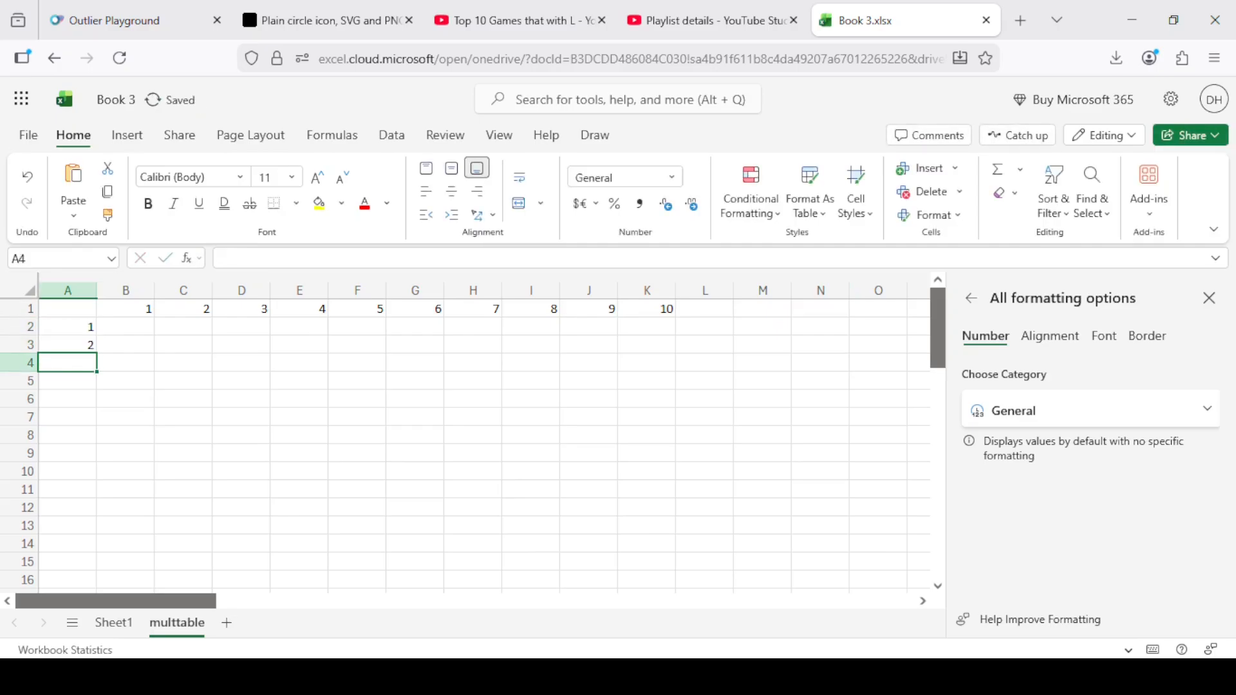
Try to extend the row headings by filling from cell A2 down through A8.
left_click(78, 347)
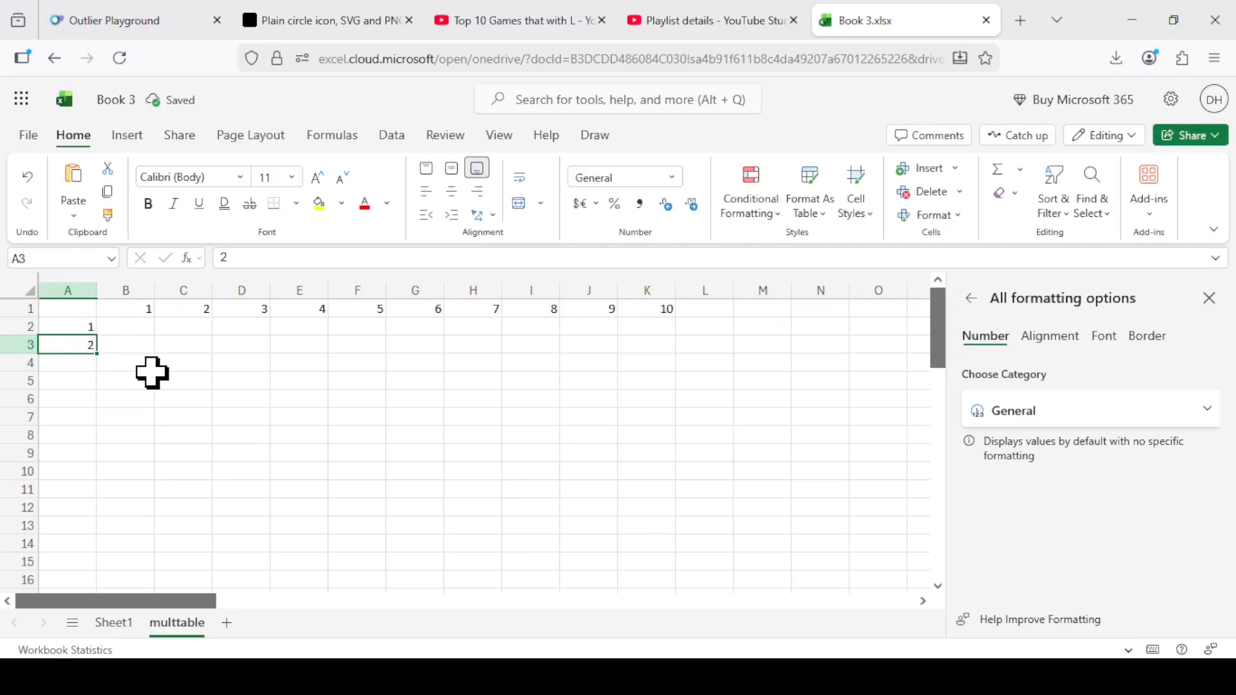
left_click(214, 377)
left_click(82, 330)
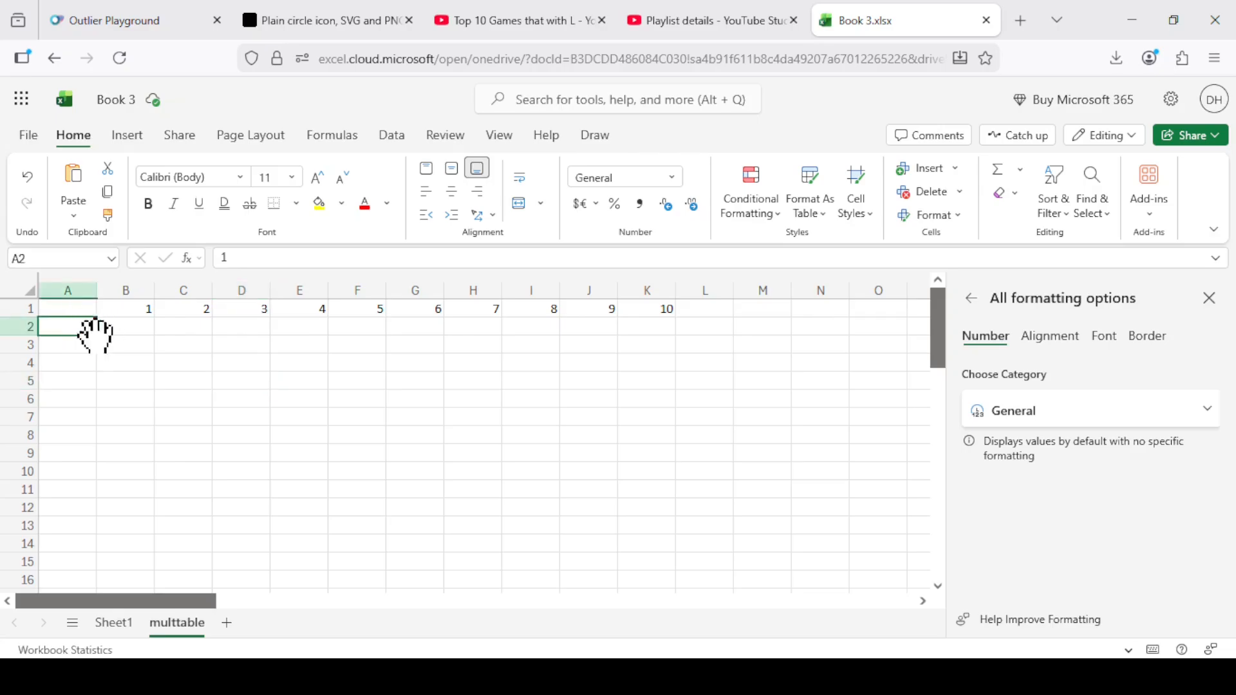
left_click_drag(95, 335, 85, 428)
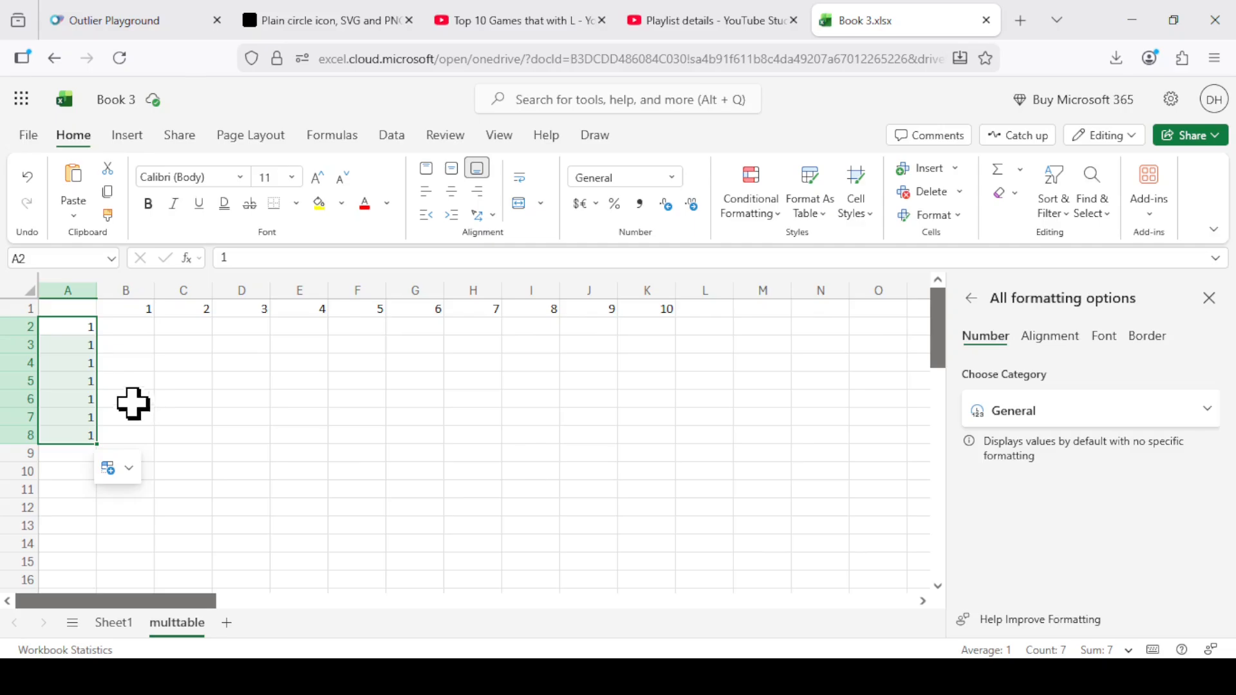
Set cell A3 to 2 and extend the series from A2:A3 down through cell A12.
left_click(60, 328)
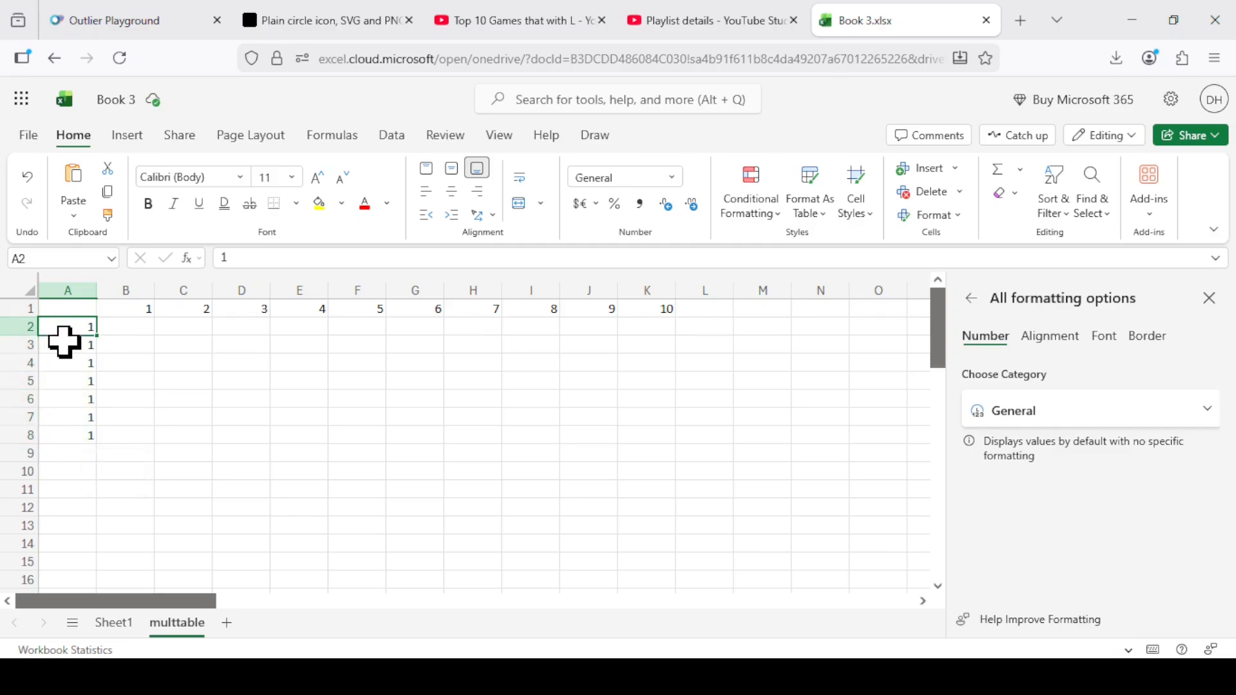
left_click(64, 342)
type("2")
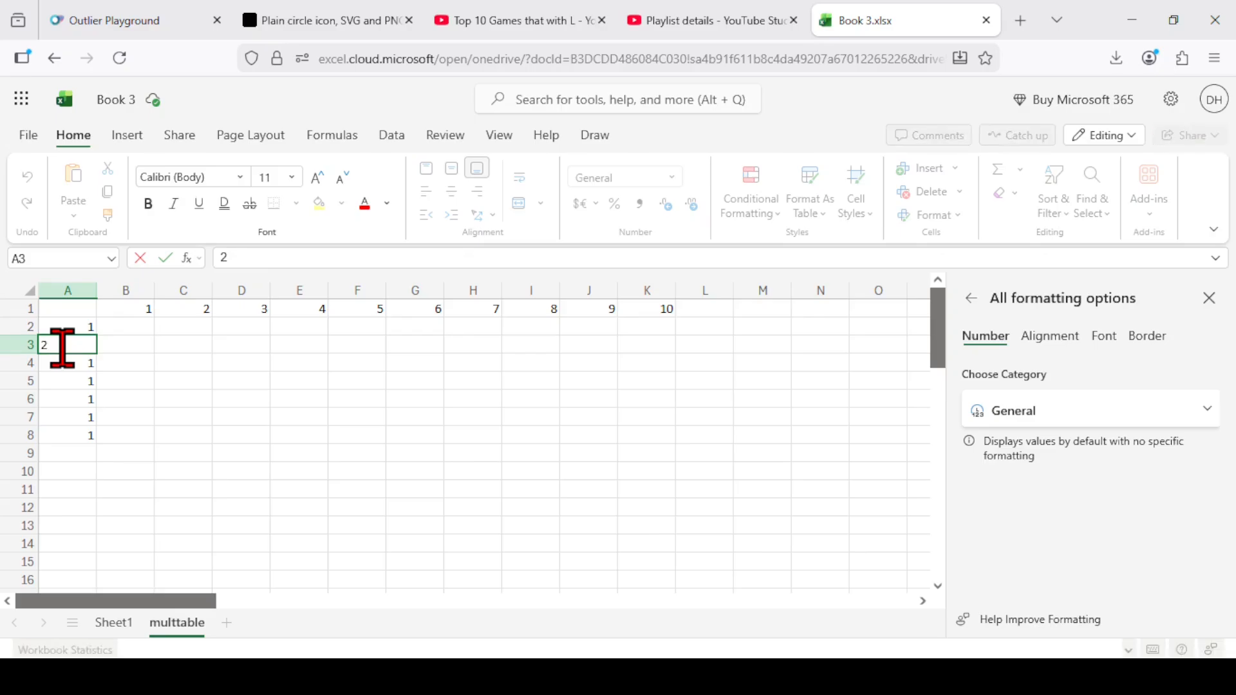
key("Return")
left_click_drag(79, 329, 75, 342)
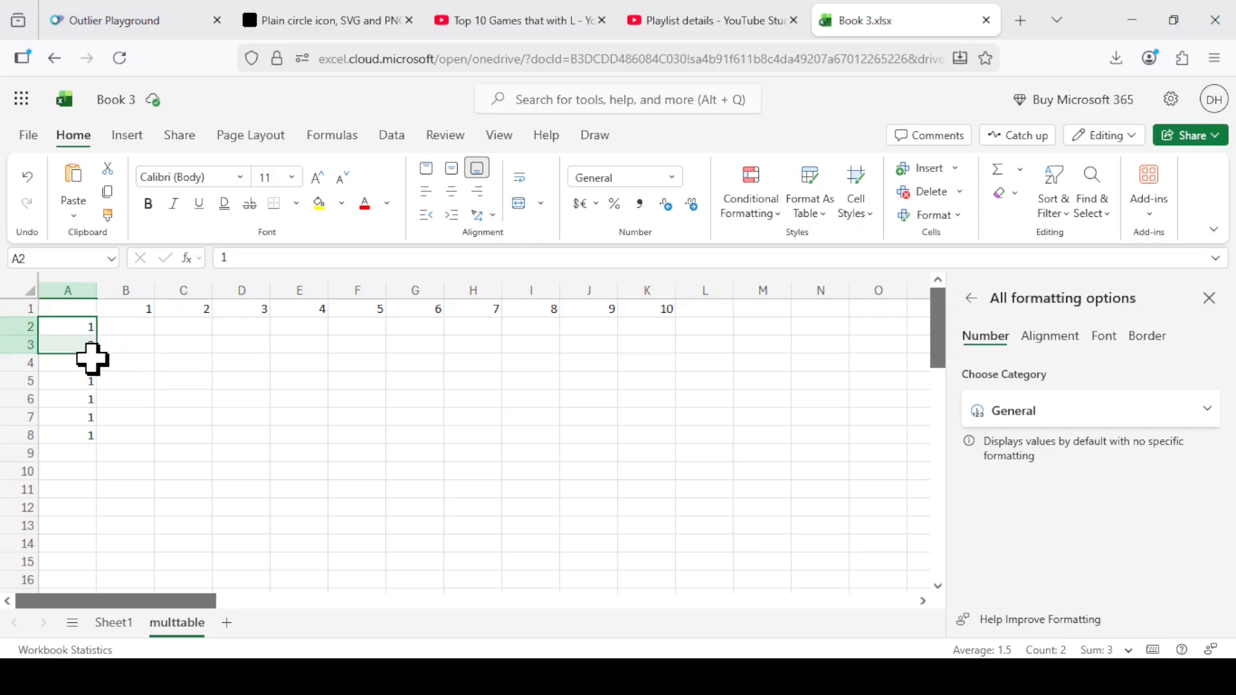
left_click_drag(96, 355, 175, 529)
Delete the surplus number 11 from cell A12.
left_click(67, 510)
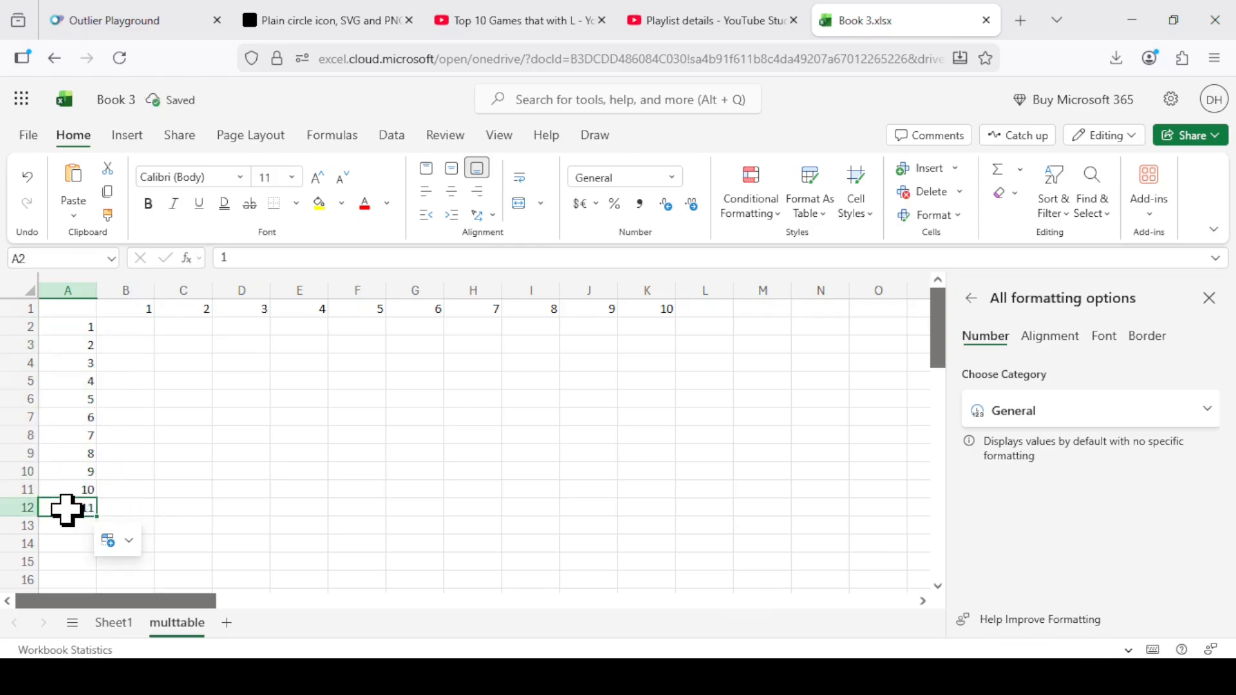
key("Delete")
key("Right")
key("Right")
key("Right")
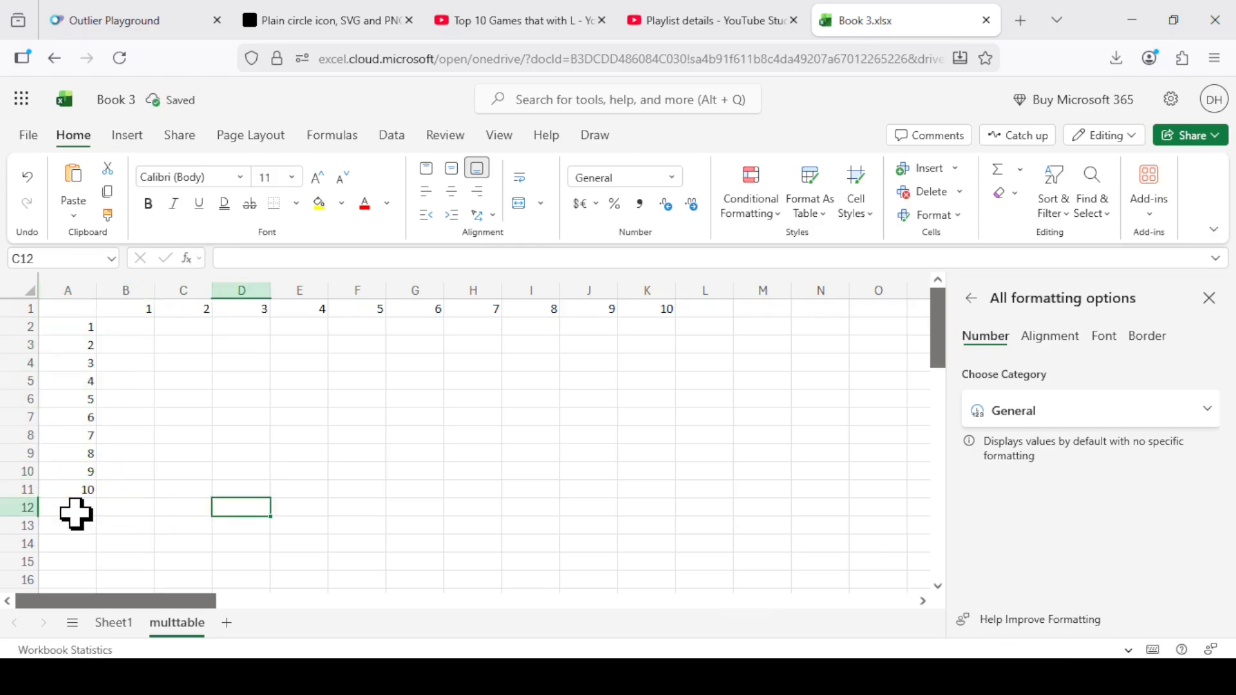
Enter the formula =B1*A2 in cell B2 to multiply the column heading by the row heading.
key("Up")
key("Up")
key("Up")
key("Up")
key("Up")
key("Up")
key("Up")
key("Up")
key("Up")
key("Up")
key("Left")
key("Left")
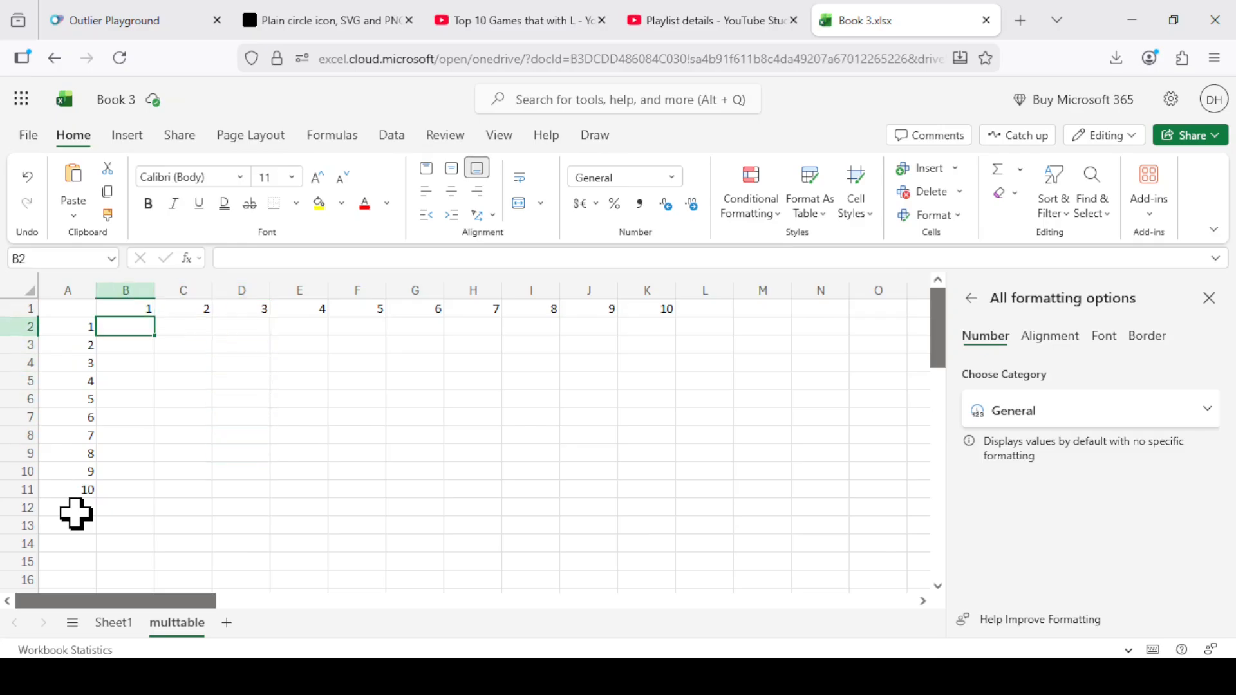
type("=")
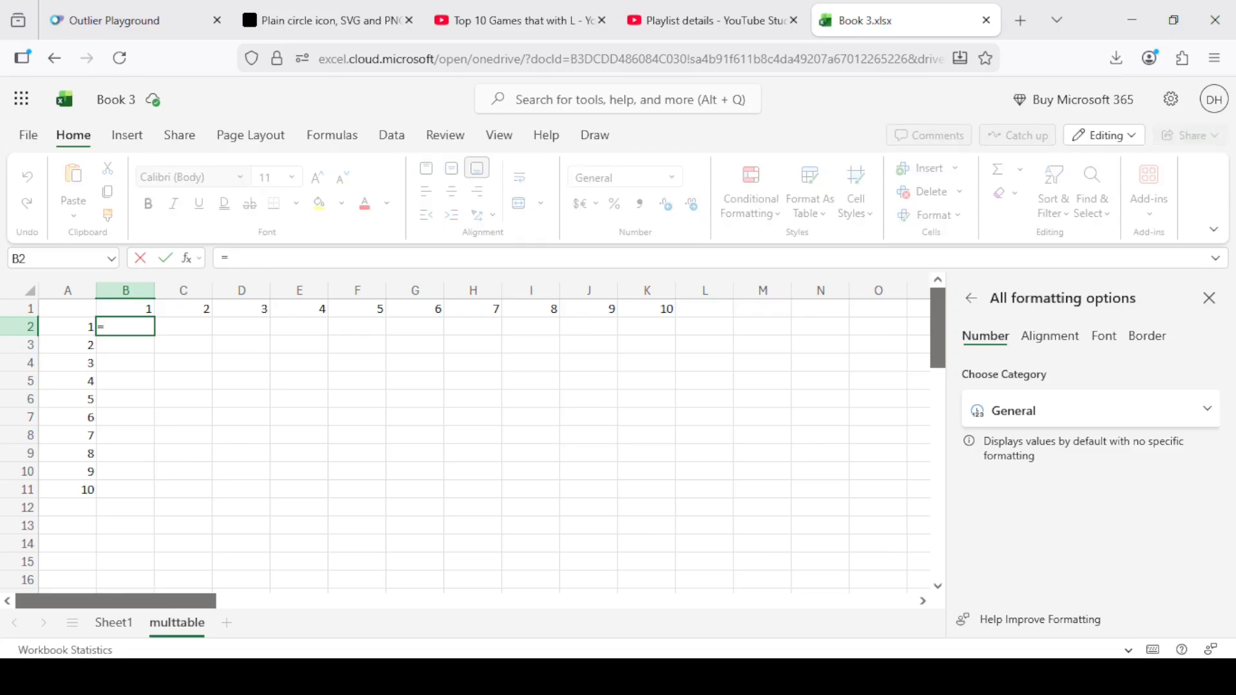
key("Up")
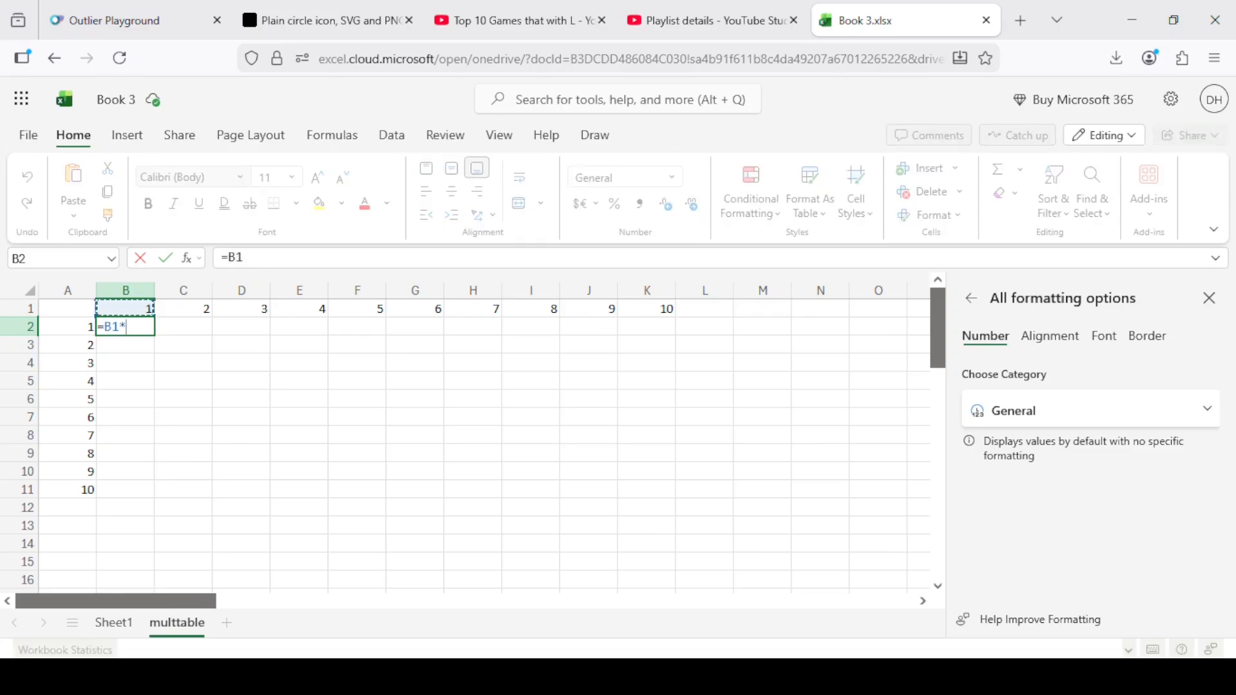
type("*")
key("Left")
key("Return")
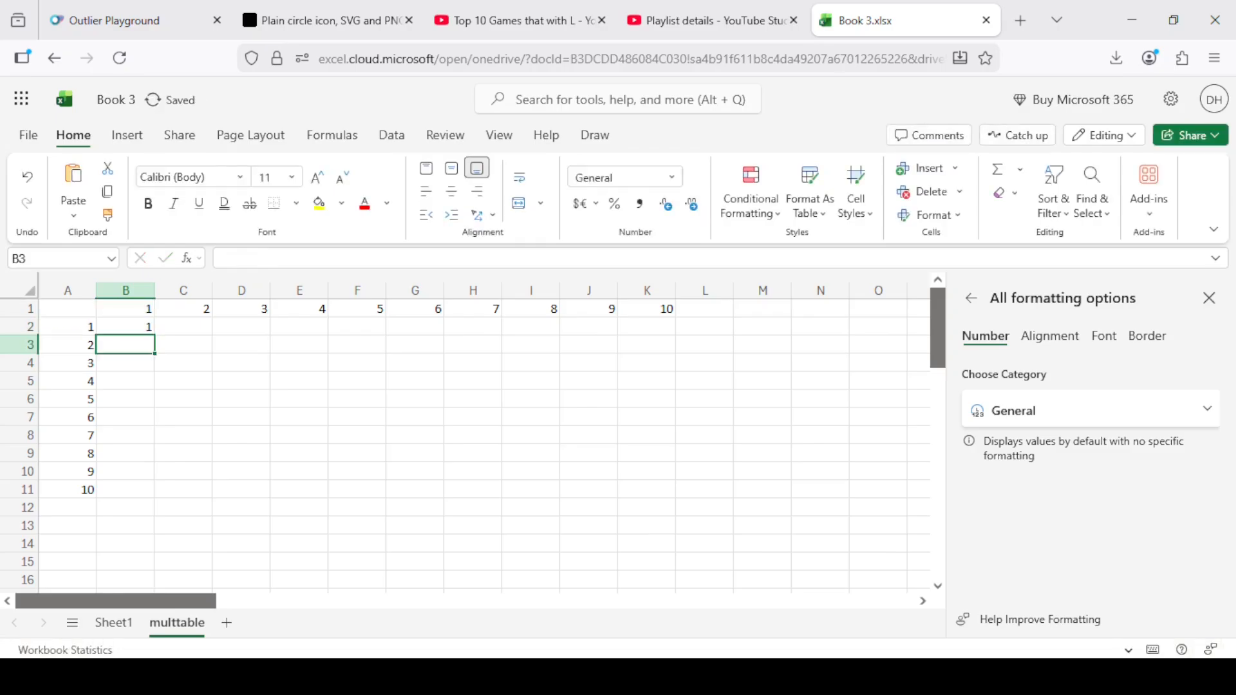
Fill the formula from B2 down through B11 and check the references used in B5.
left_click(138, 328)
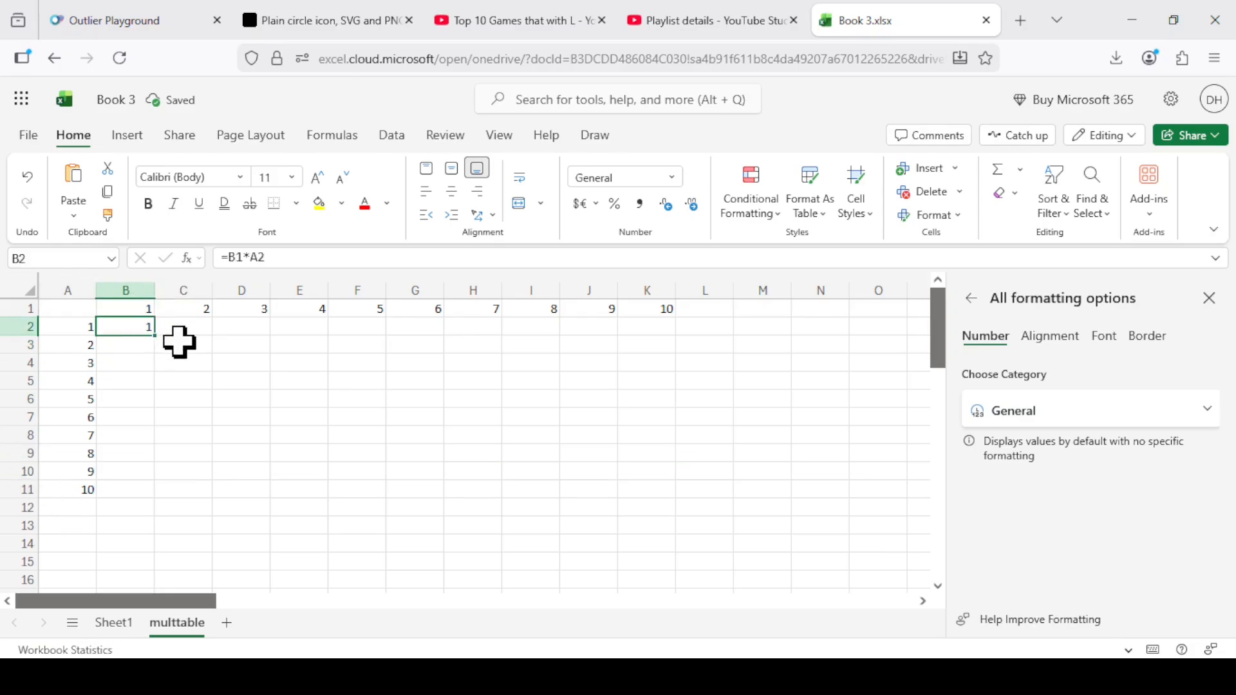
left_click_drag(157, 336, 147, 493)
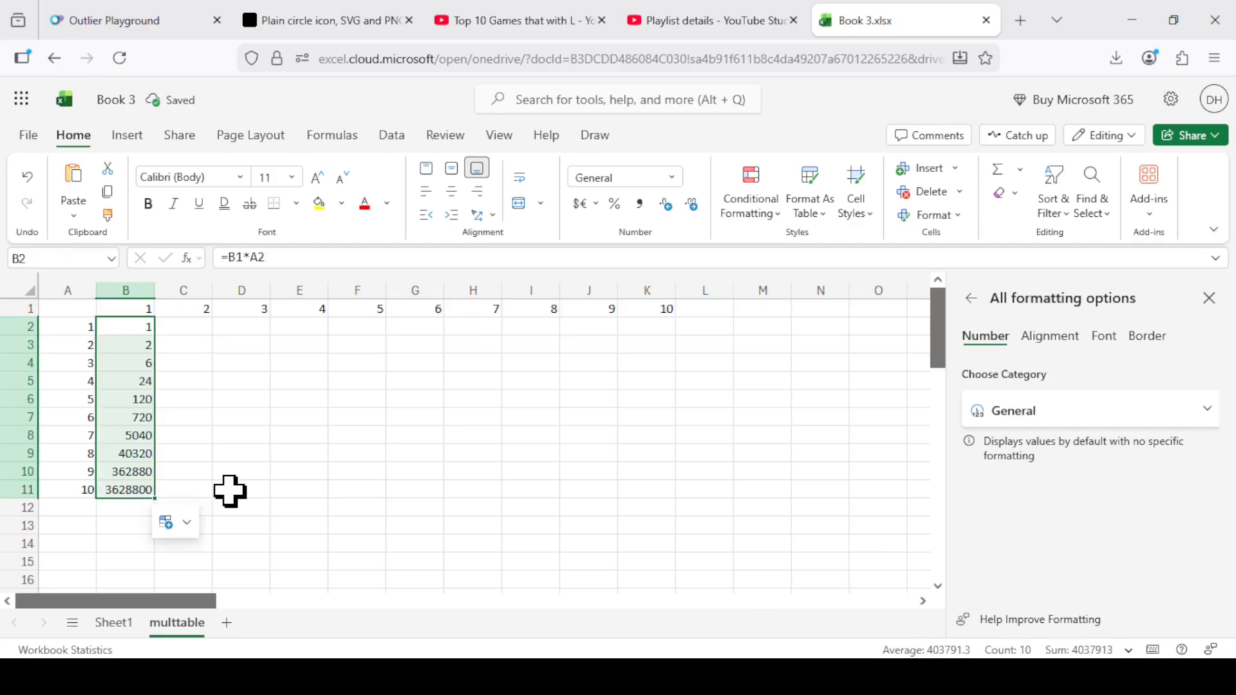
left_click(132, 328)
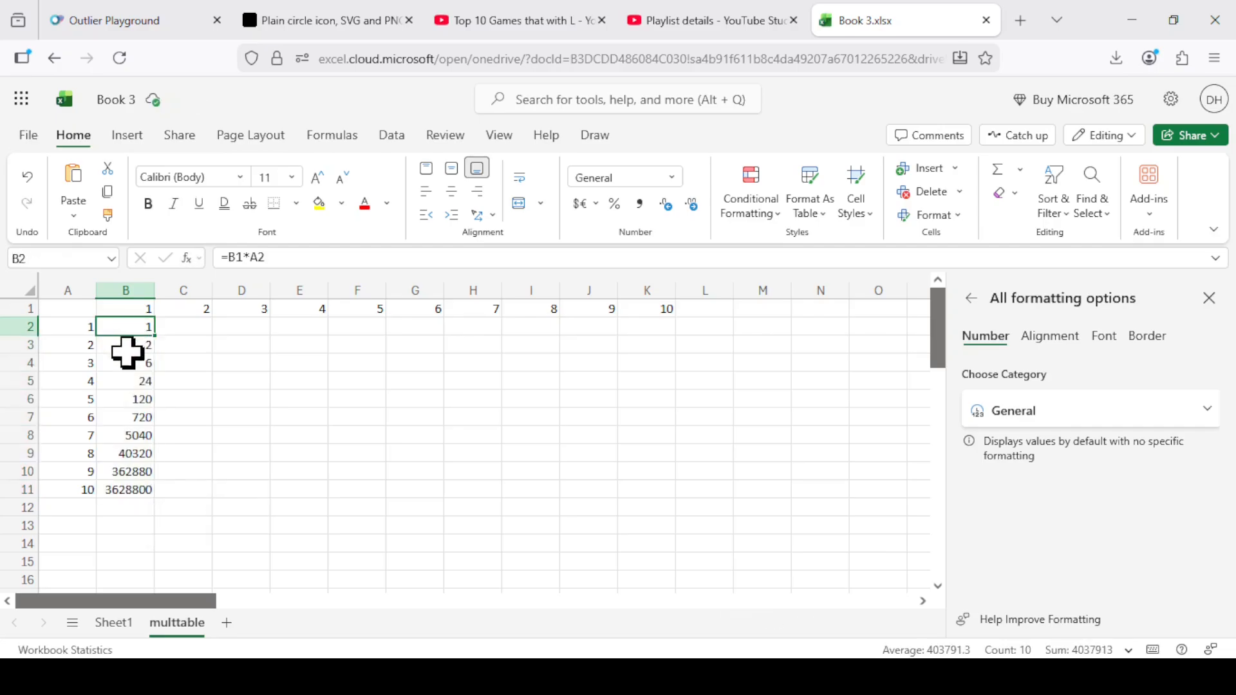
left_click(128, 348)
left_click(127, 380)
left_click(257, 257)
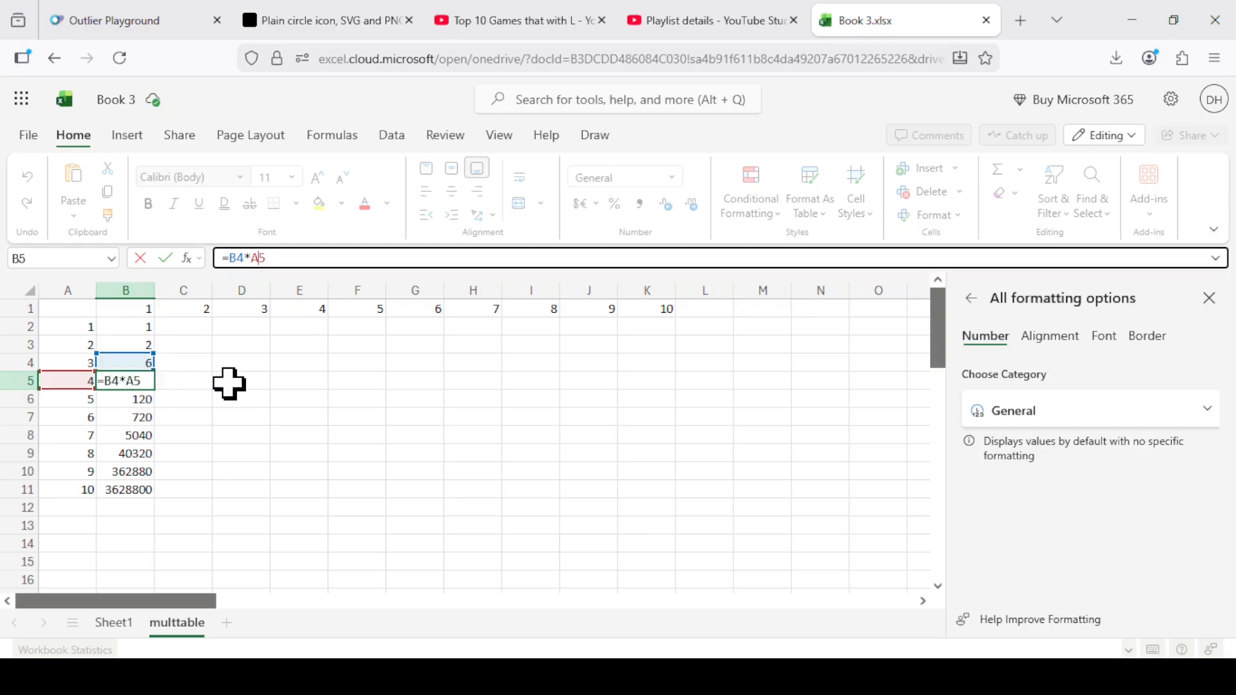
key("Return")
Make the B1 reference in cell B2 fully absolute so the formula reads =$B$1*A2.
key("Up")
key("Up")
key("Up")
key("Up")
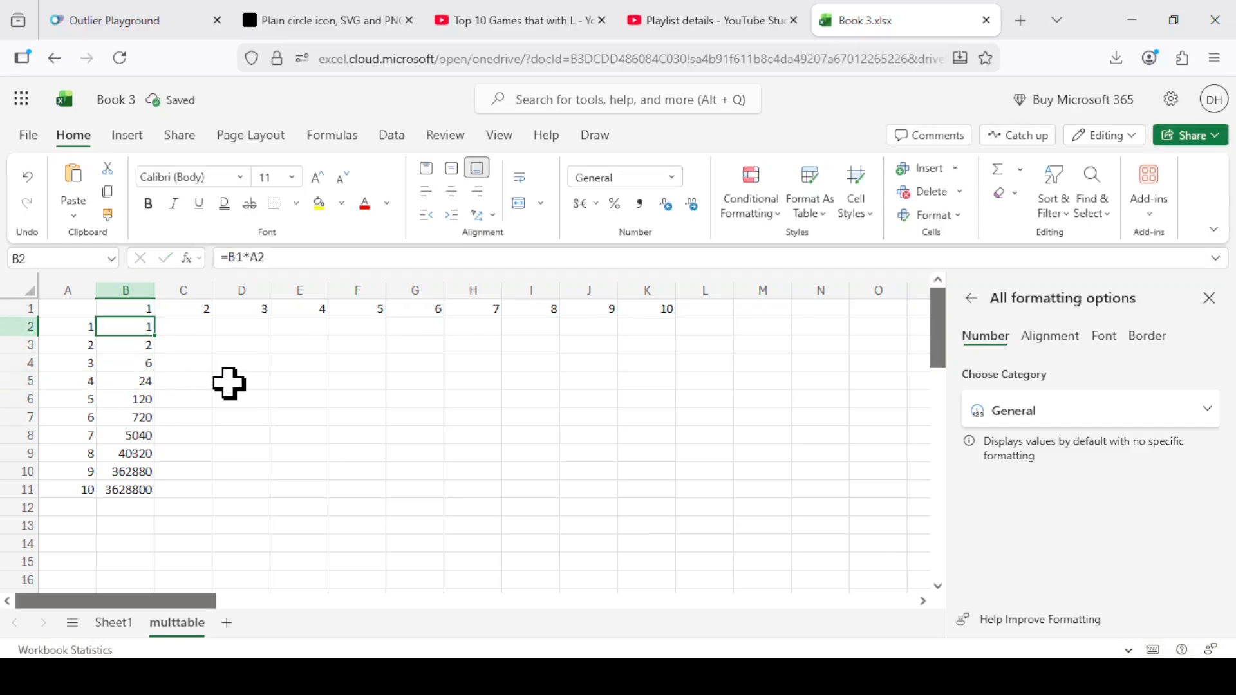
left_click(237, 258)
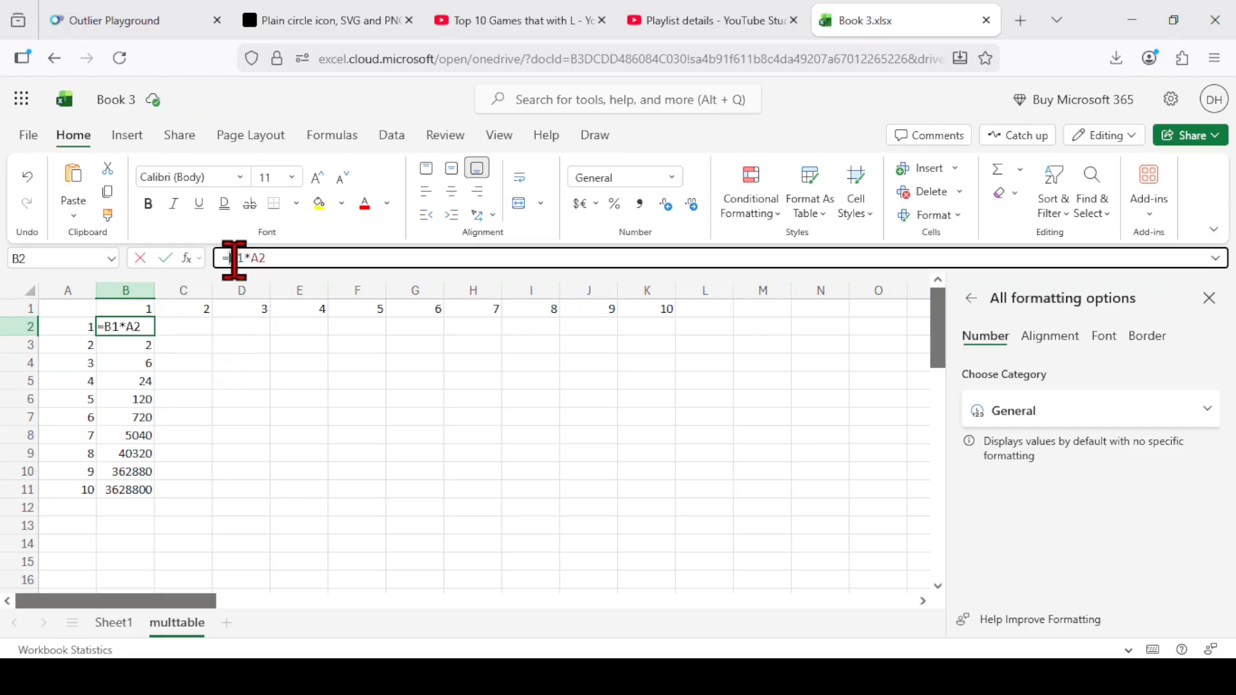
key("F4")
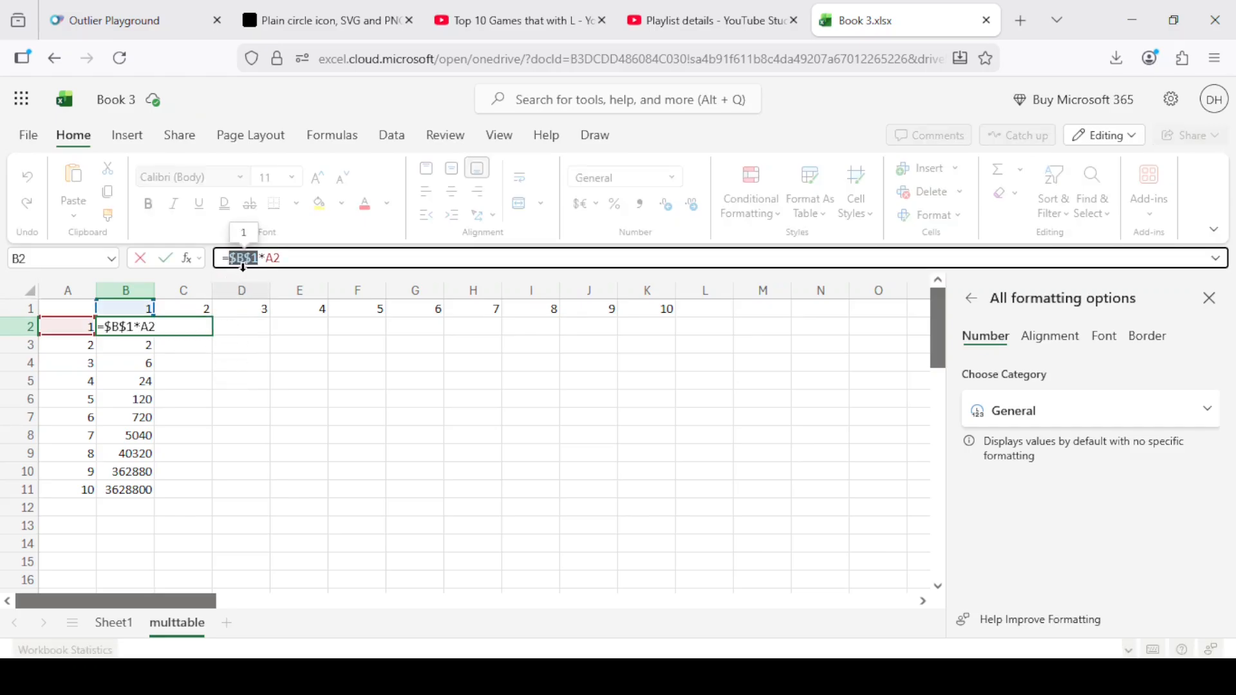
key("Return")
Fill the formula from B2 down through B11 and across through column K.
left_click(150, 328)
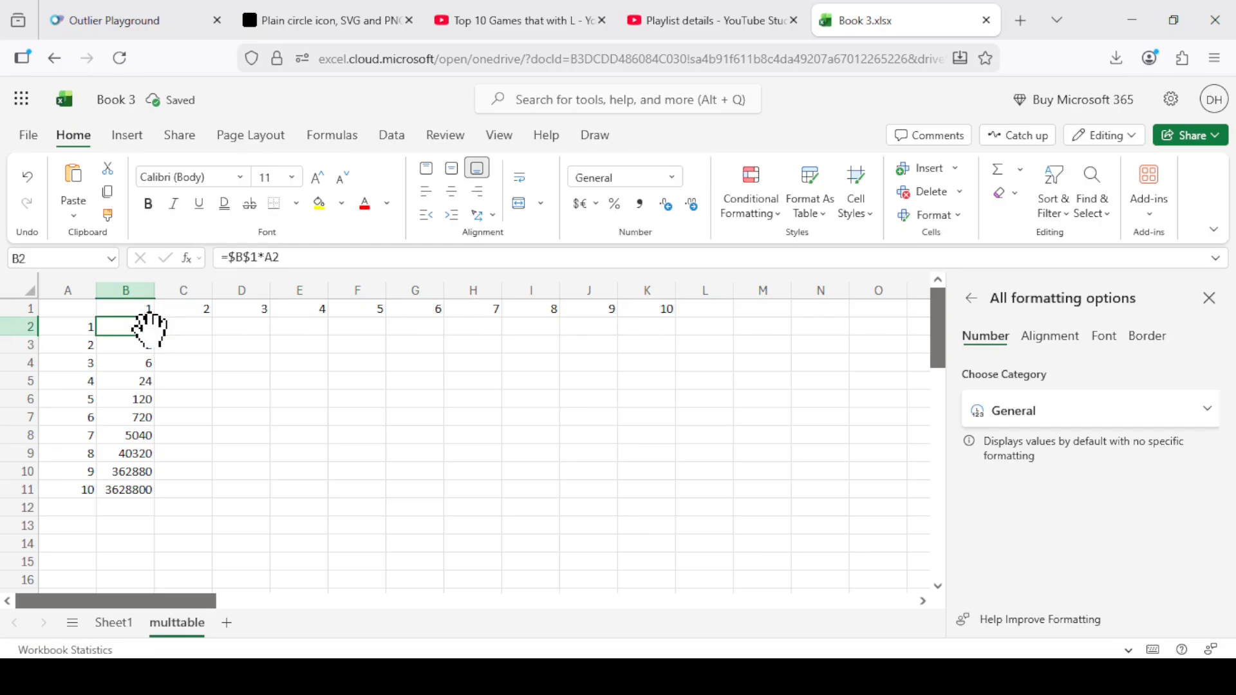
left_click_drag(155, 335, 157, 493)
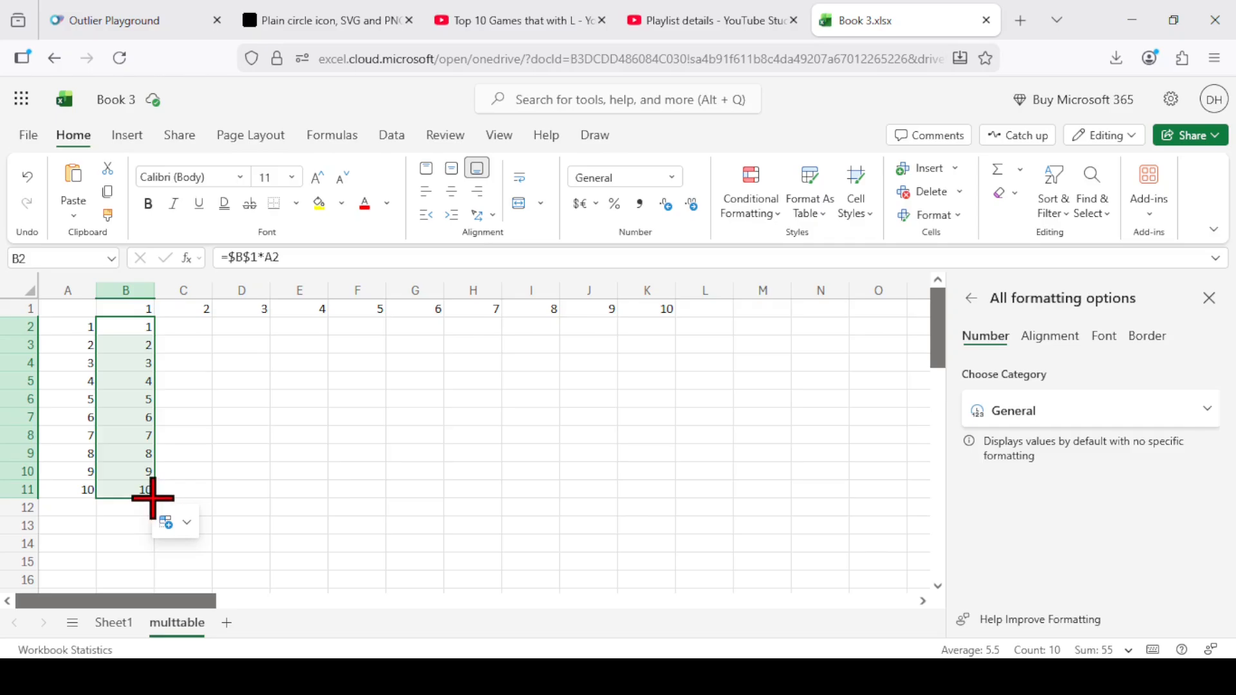
left_click_drag(155, 499, 642, 494)
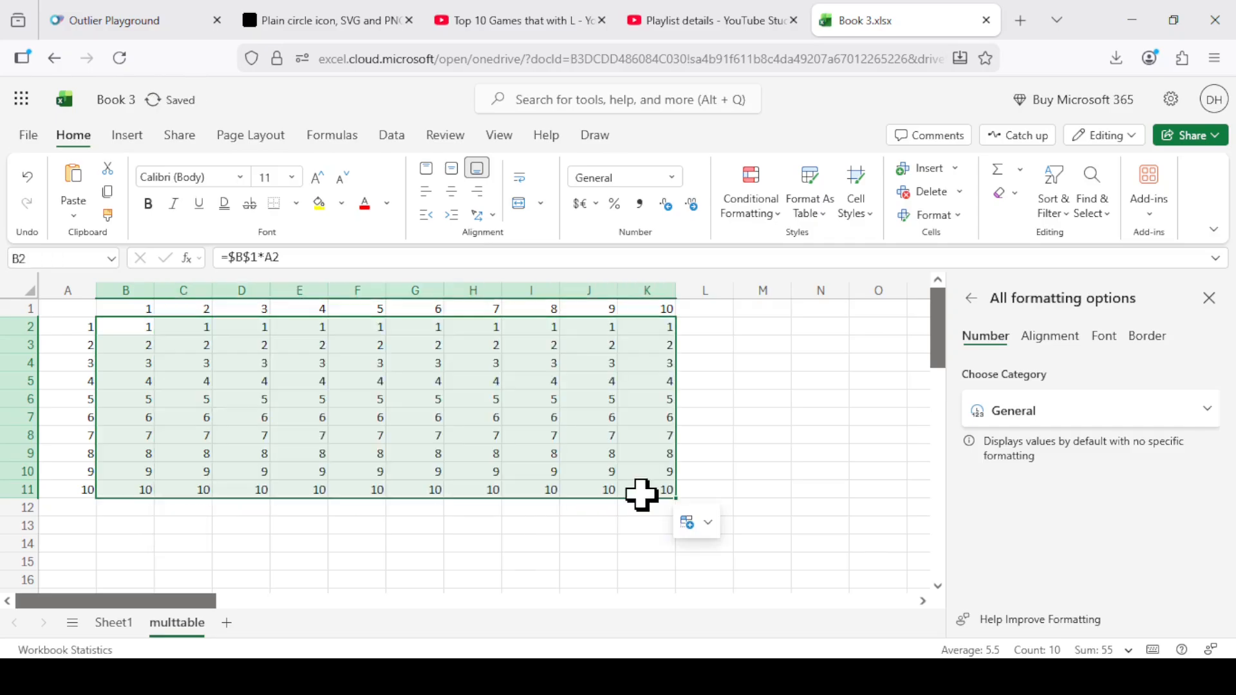
Examine which cells the formula in K4 refers to and compare the formulas in row 3.
left_click(651, 362)
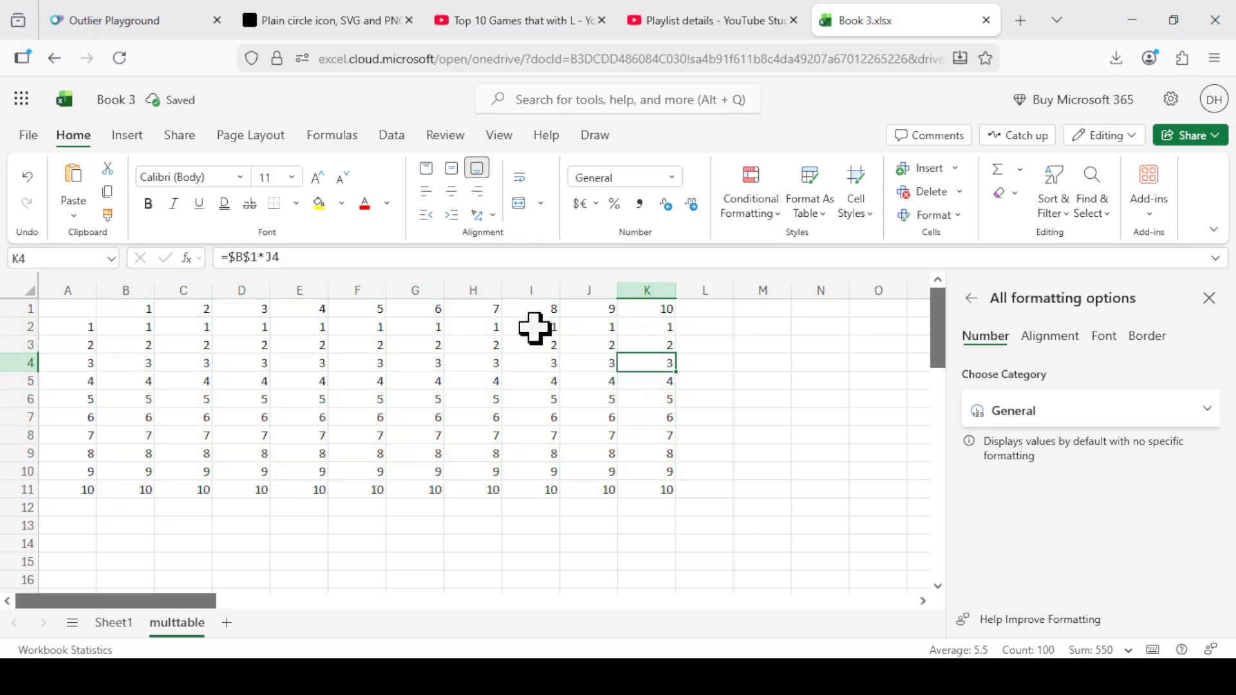
left_click(237, 256)
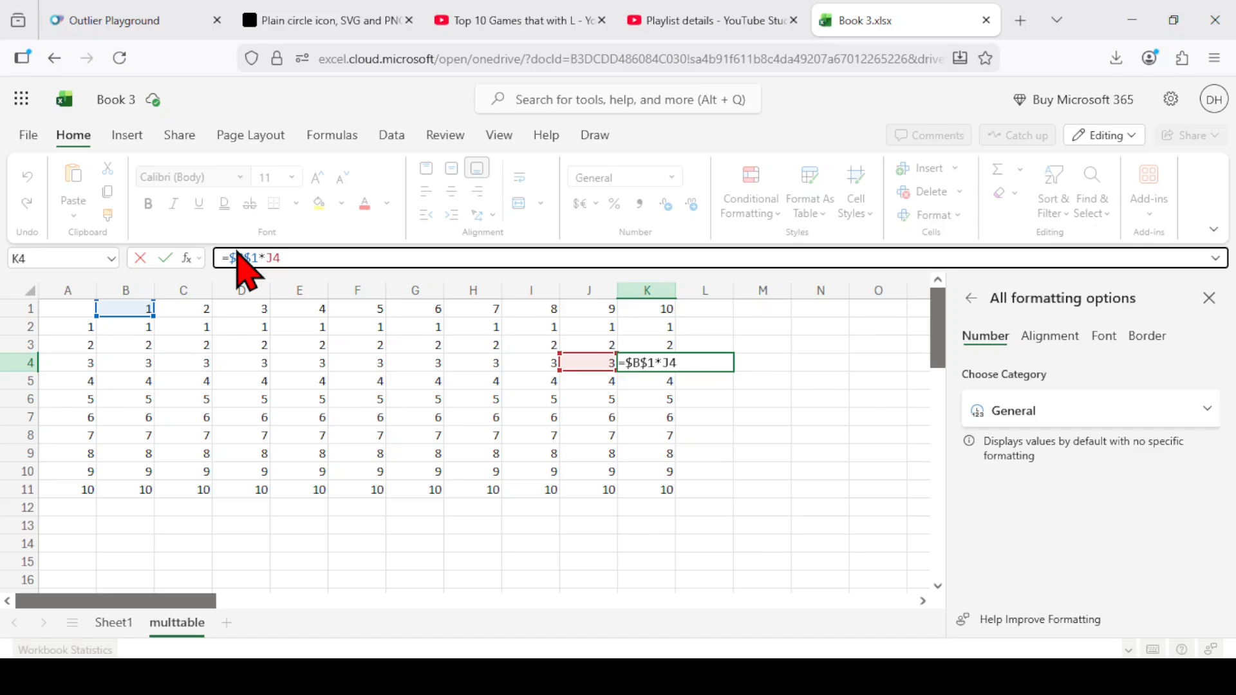
key("Return")
key("Left")
key("Left")
key("Left")
key("Left")
key("Left")
key("Left")
key("Left")
key("Left")
key("Left")
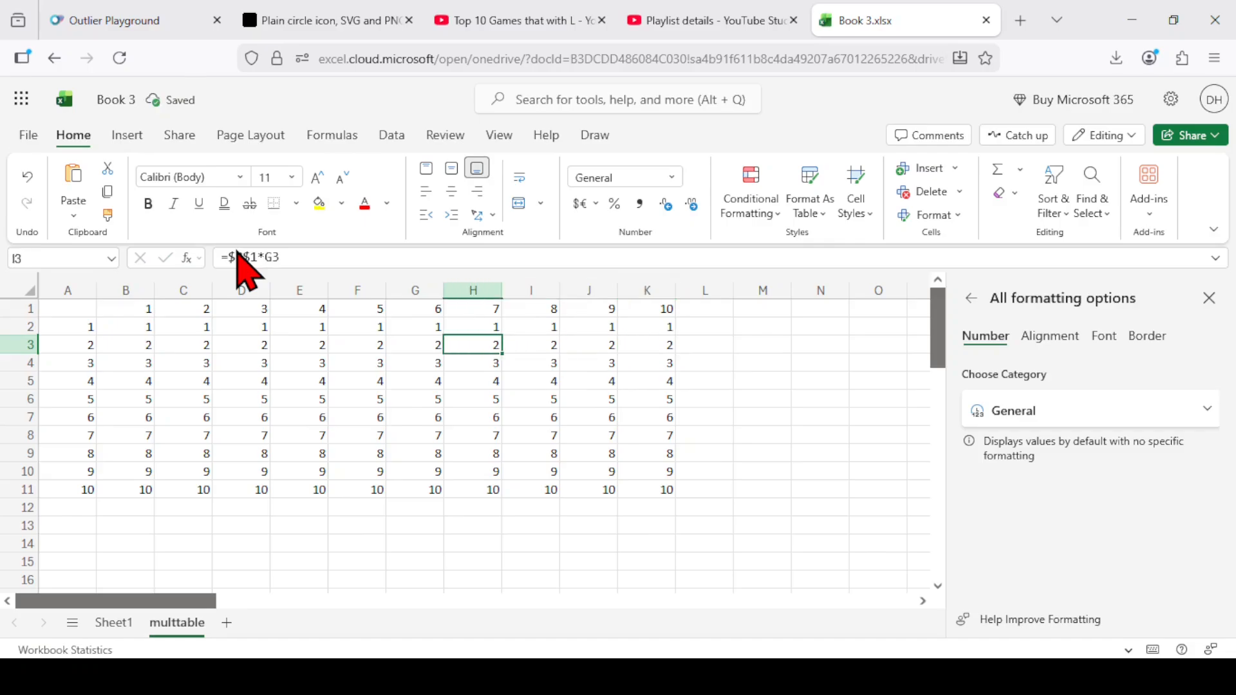
Change the formula in B2 to mixed references so it reads =B$1*$A2.
key("Up")
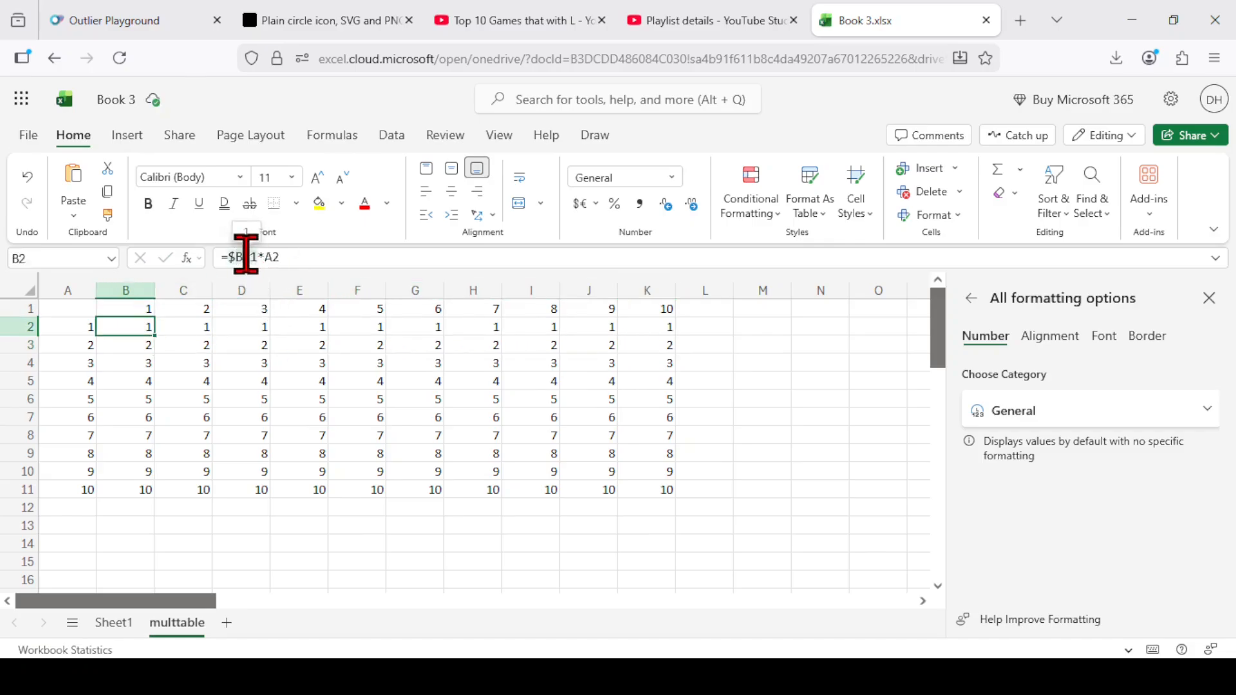
left_click(246, 257)
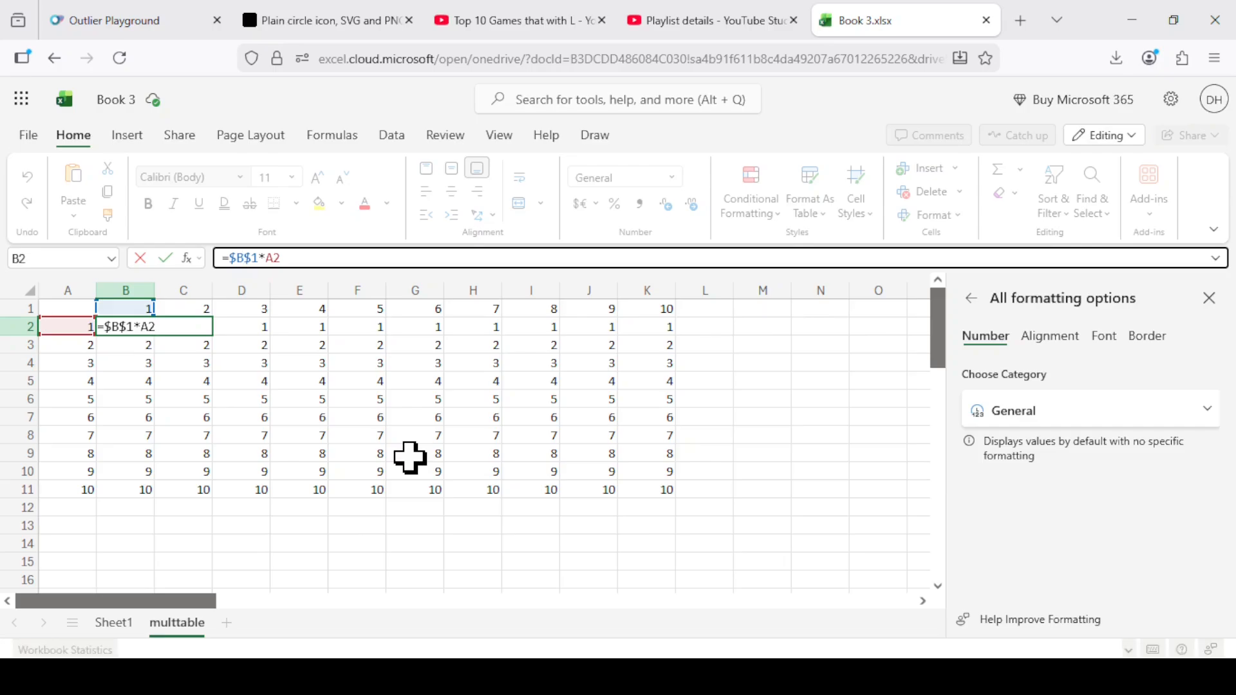
key("F4")
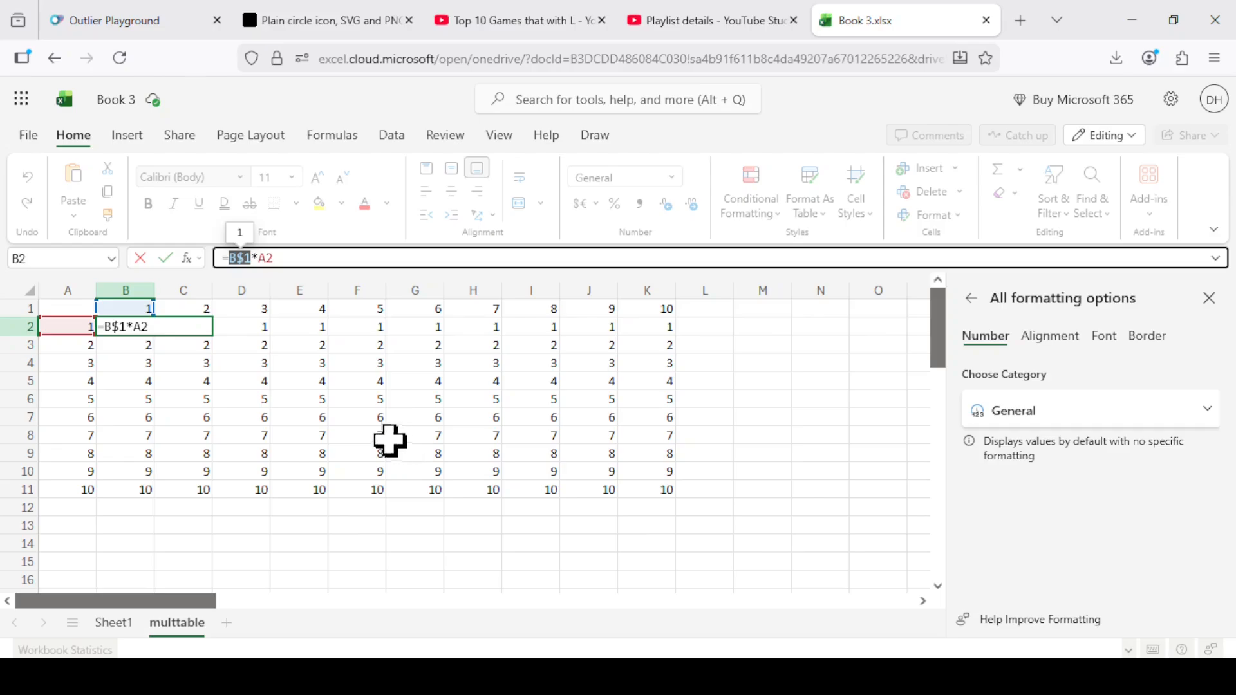
left_click(268, 260)
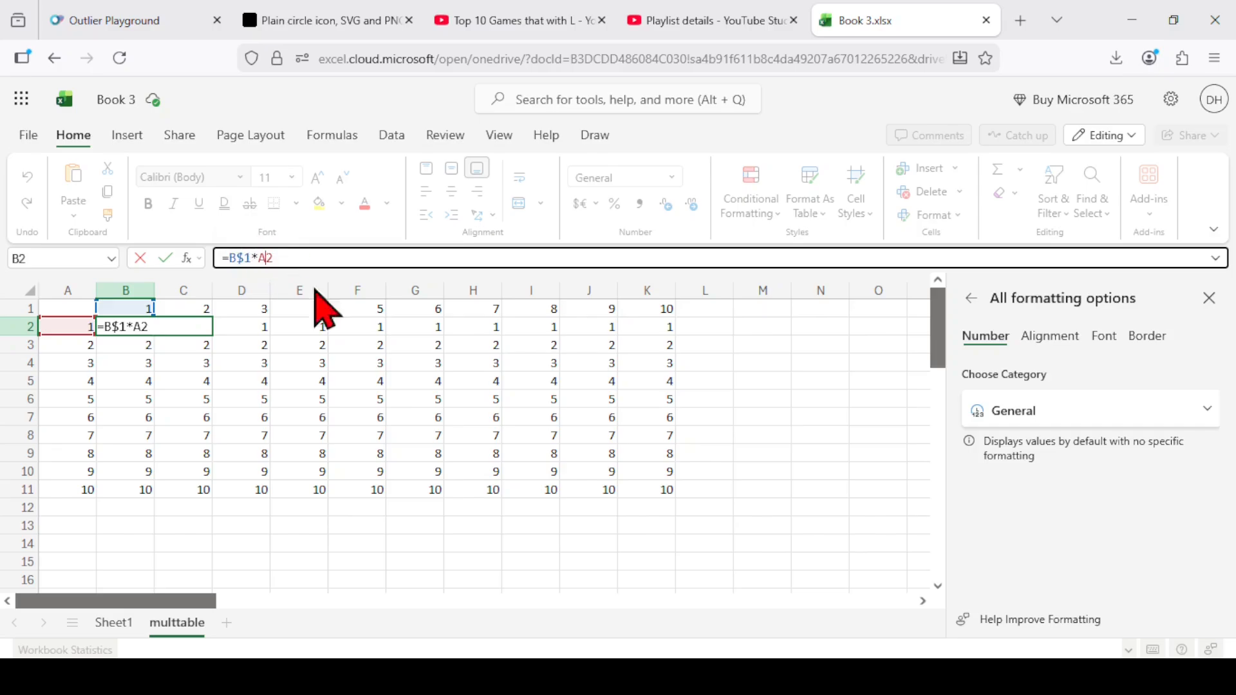
key("F4")
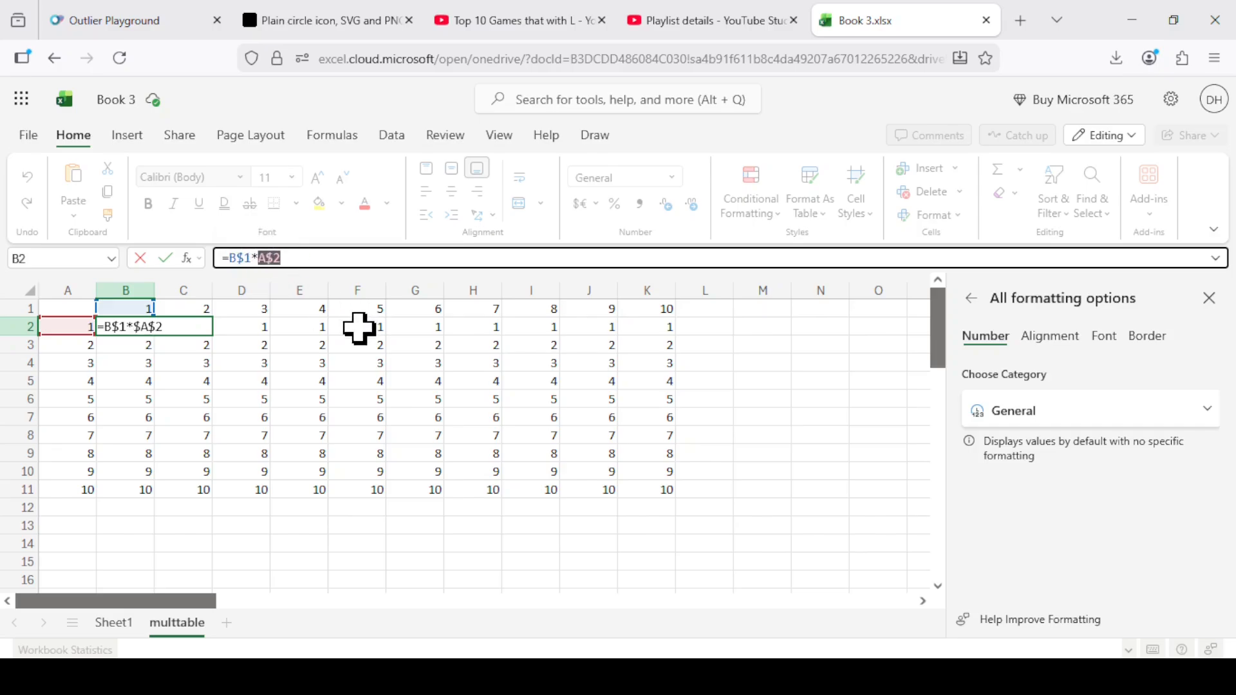
key("F4")
key("F4")
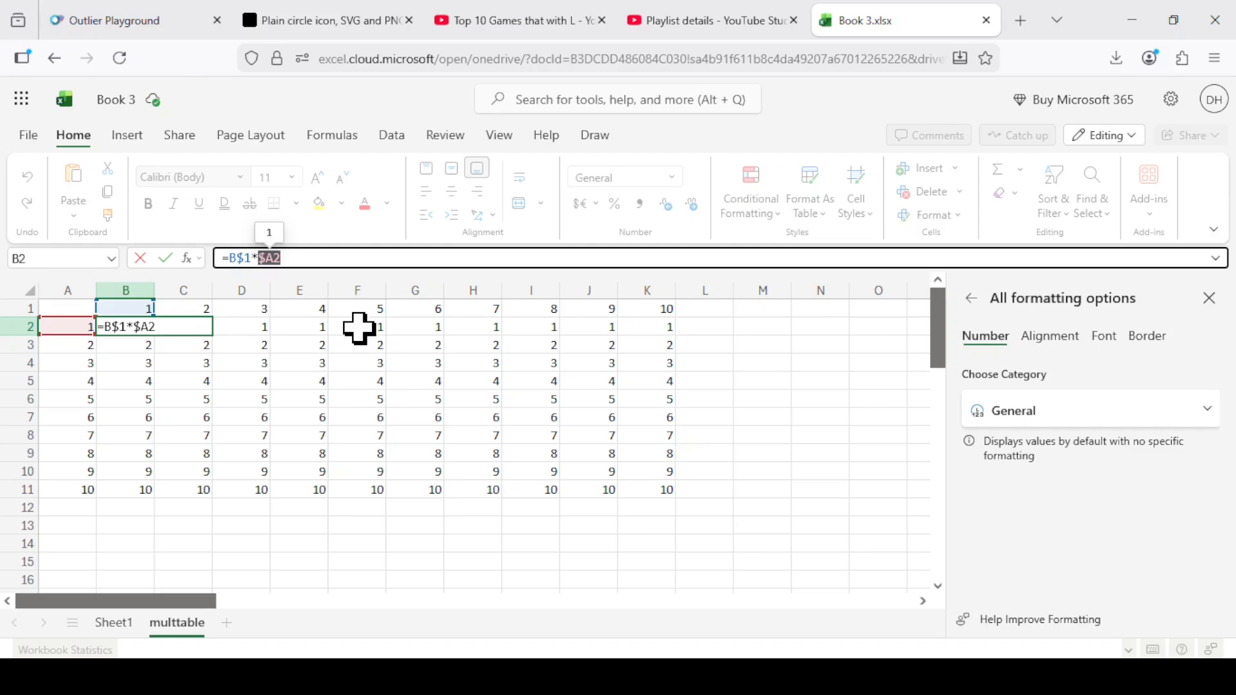
key("Return")
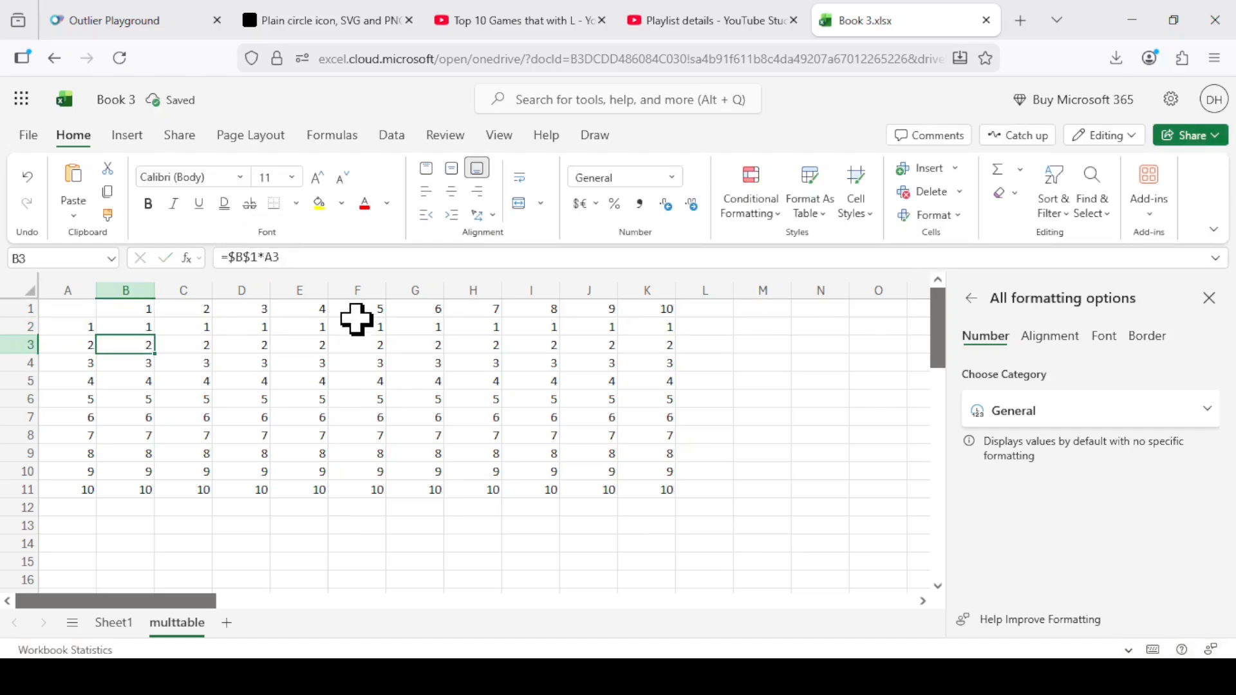
Fill the mixed-reference formula from B2 down through B11 and check the references in B11.
left_click(138, 322)
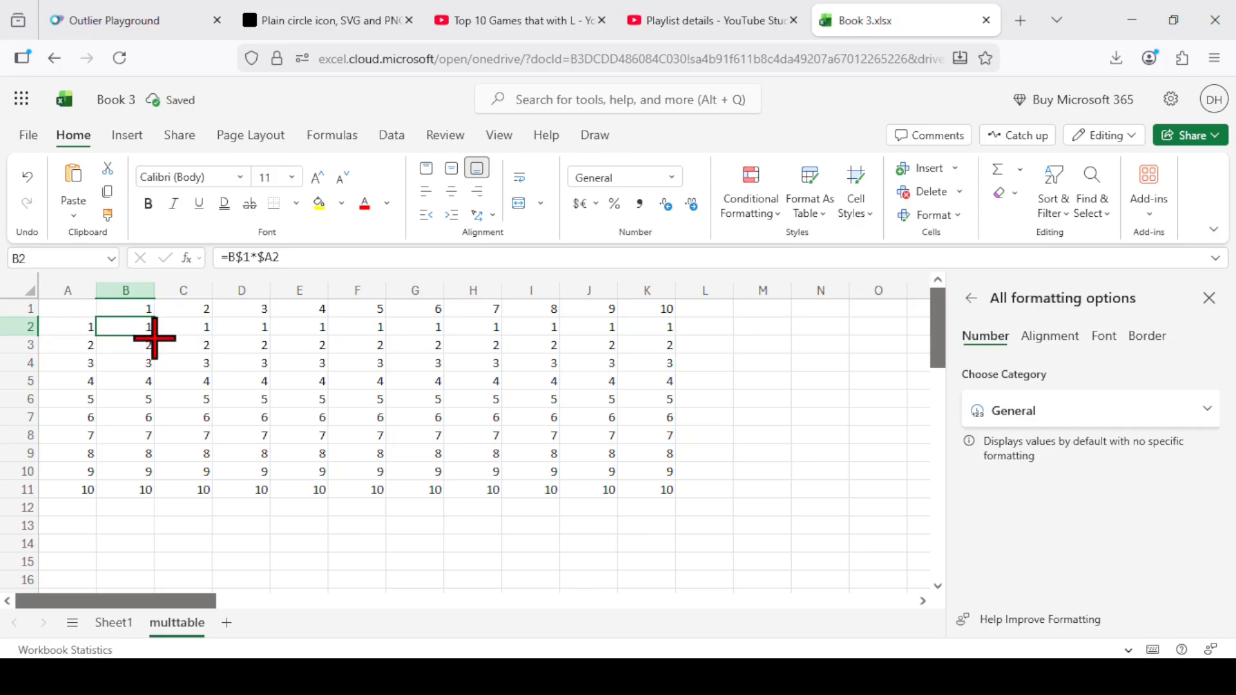
left_click_drag(157, 337, 146, 492)
left_click(135, 490)
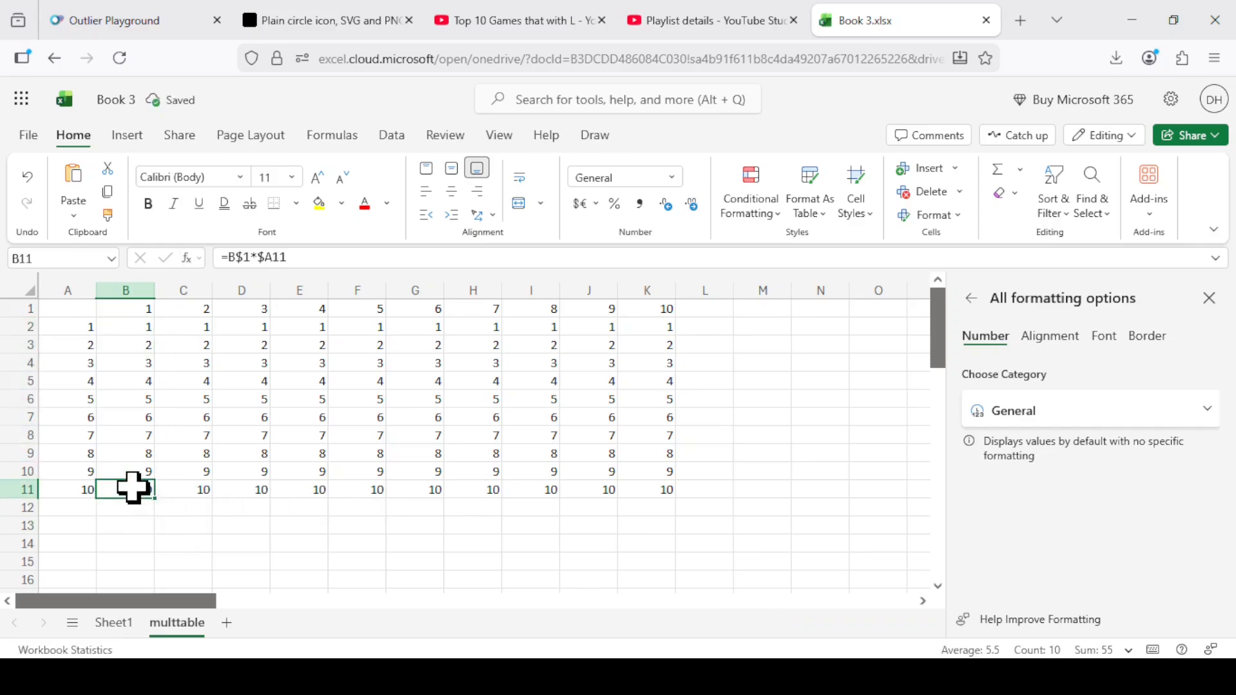
Fill the mixed-reference formulas from column B across through column K, and check which cells the formula in H7 refers to.
left_click_drag(129, 323, 638, 515)
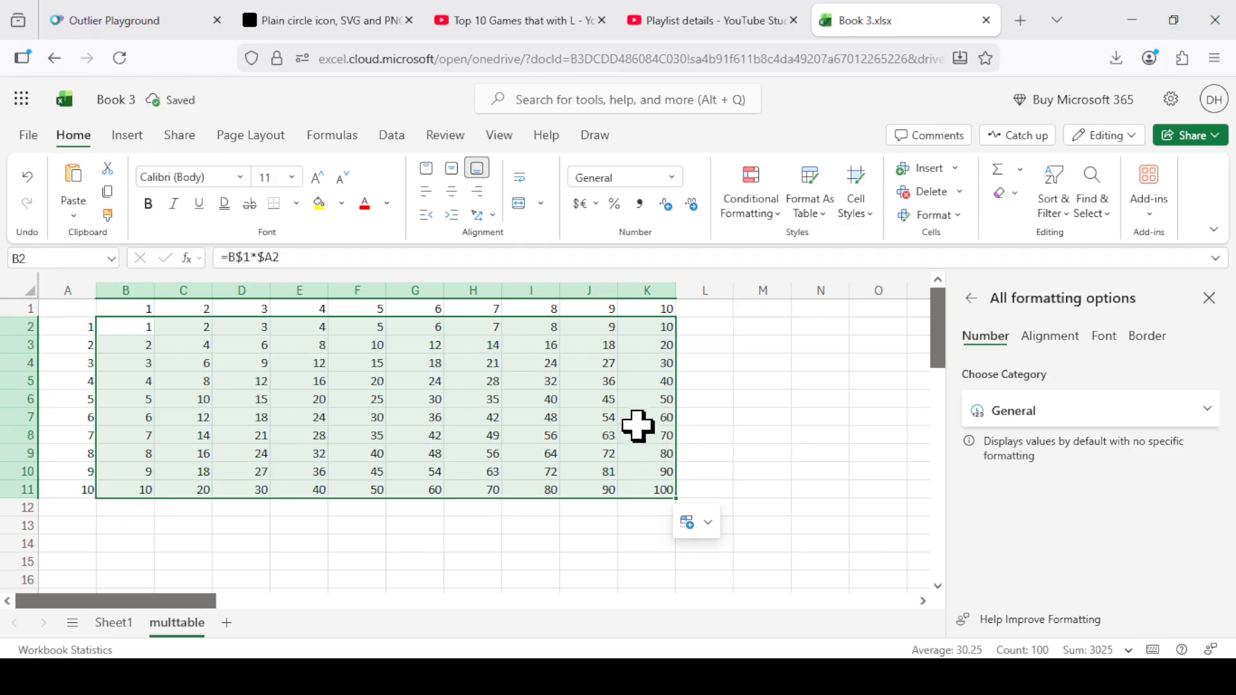
left_click(490, 422)
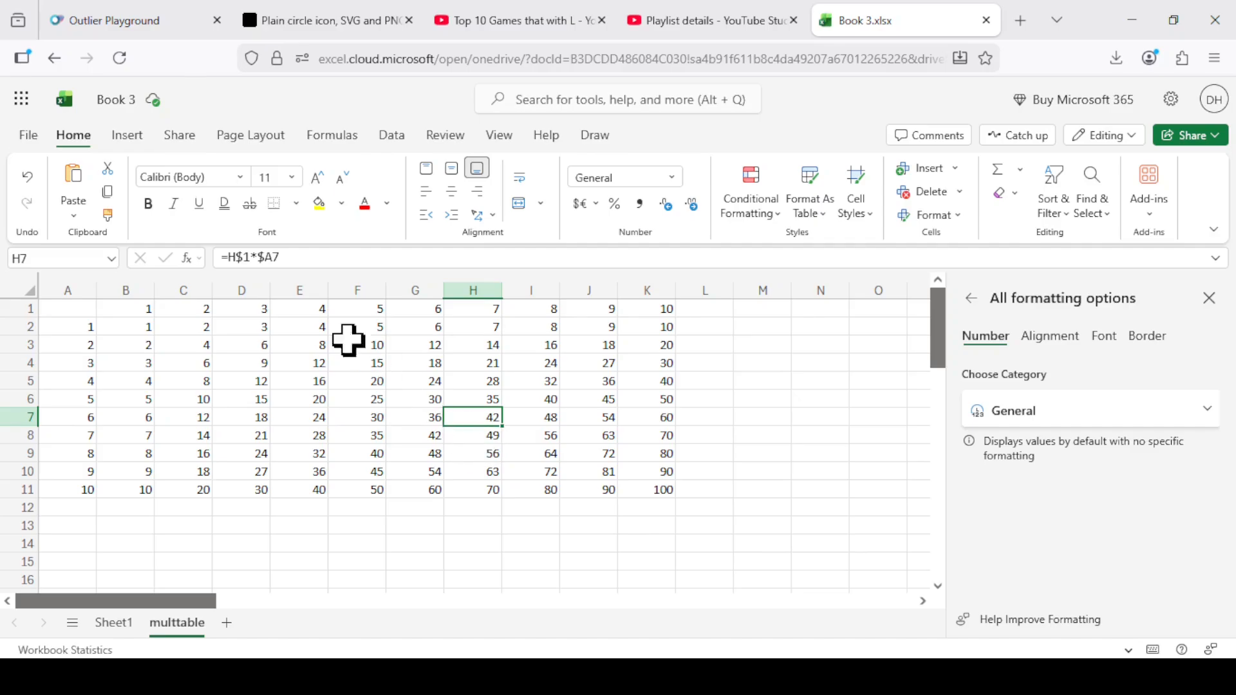
left_click(275, 259)
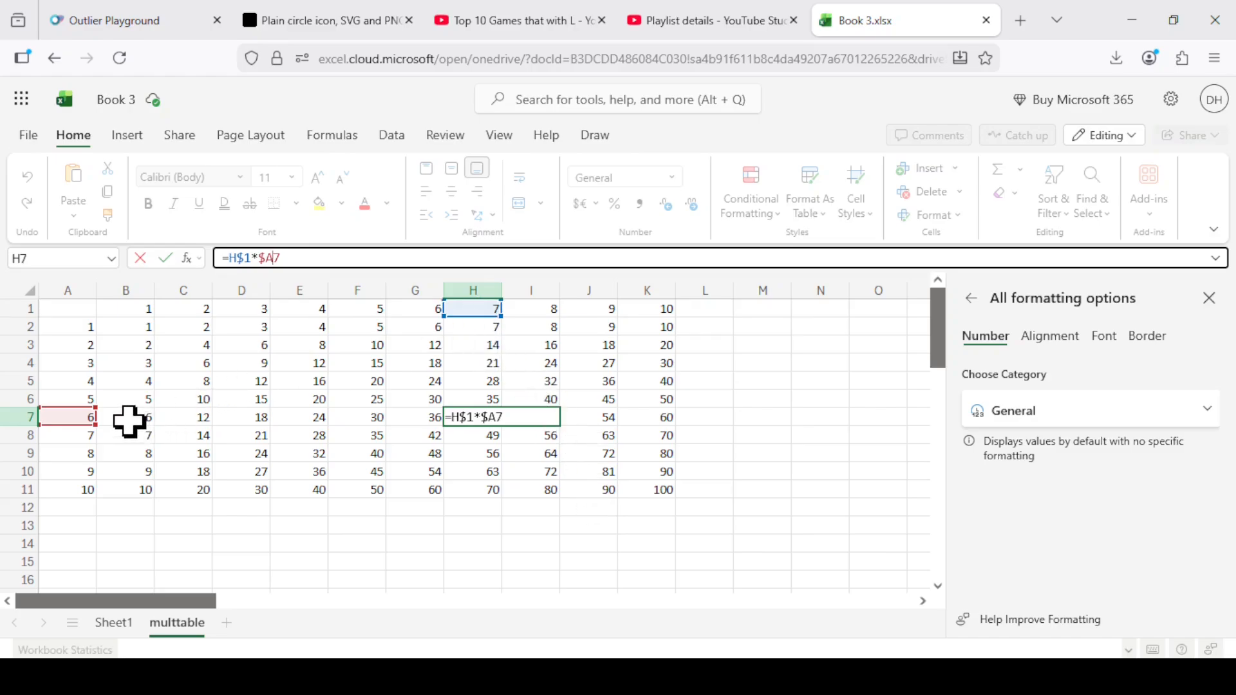
key("Return")
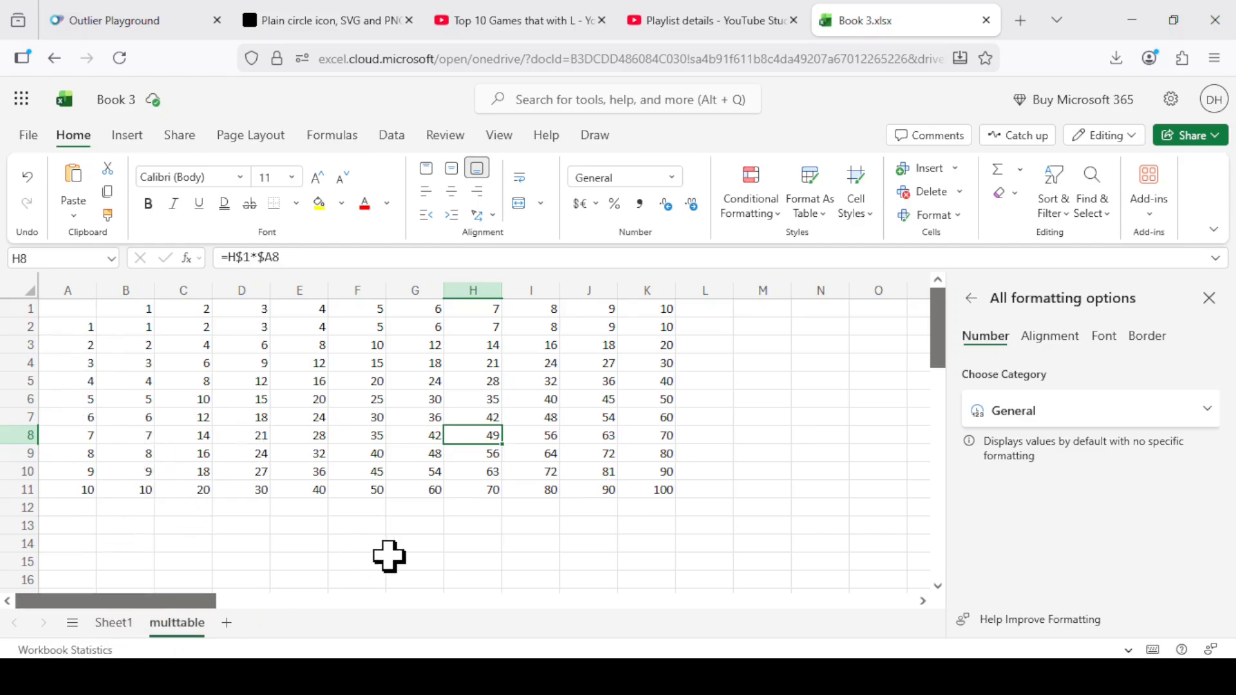
Enter the values 1, 2, 1 and 2 in cells A13 through A16 below the multiplication table.
left_click(80, 526)
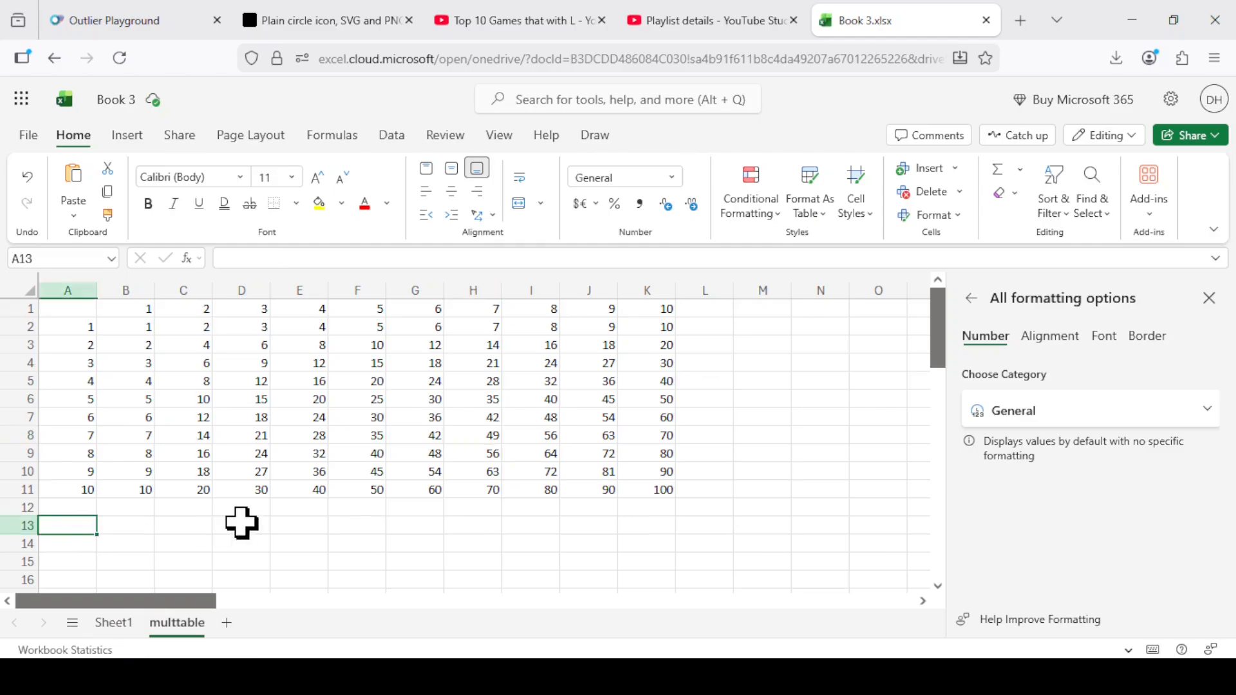
type("1")
key("Return")
type("2")
key("Return")
type("1")
key("Return")
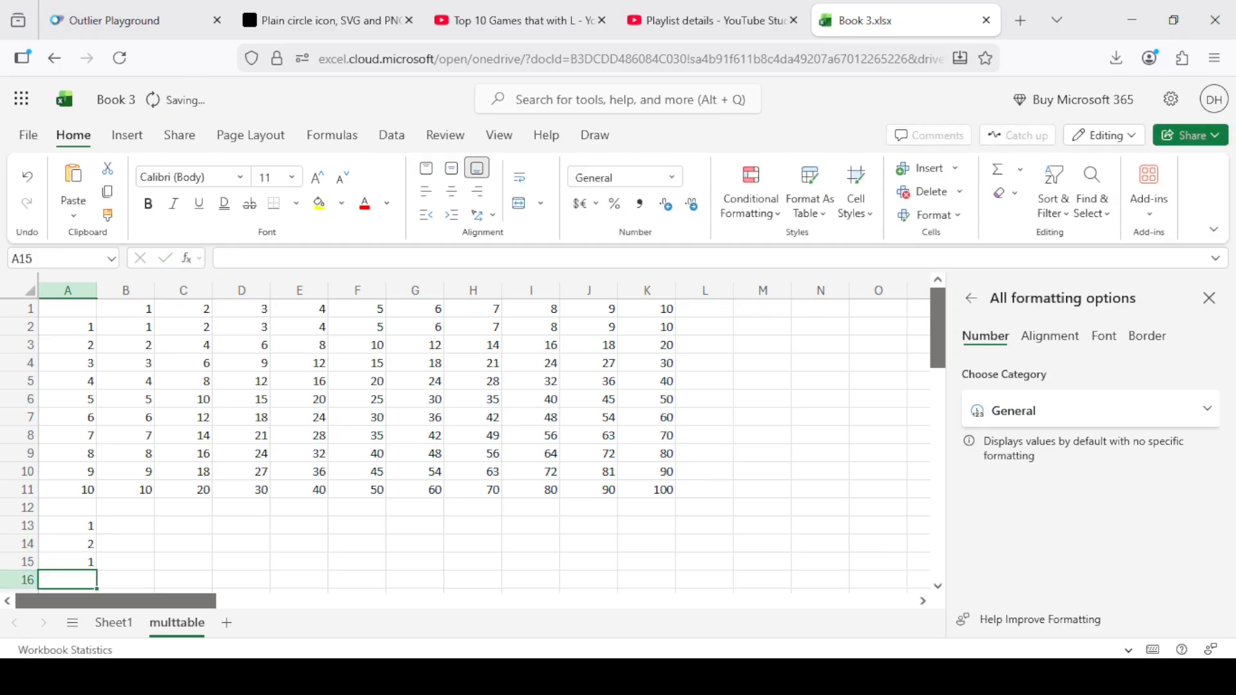
type("2")
key("Return")
Extend the number series in A13:A16 down column A through A34 and review the filled values.
left_click(78, 512)
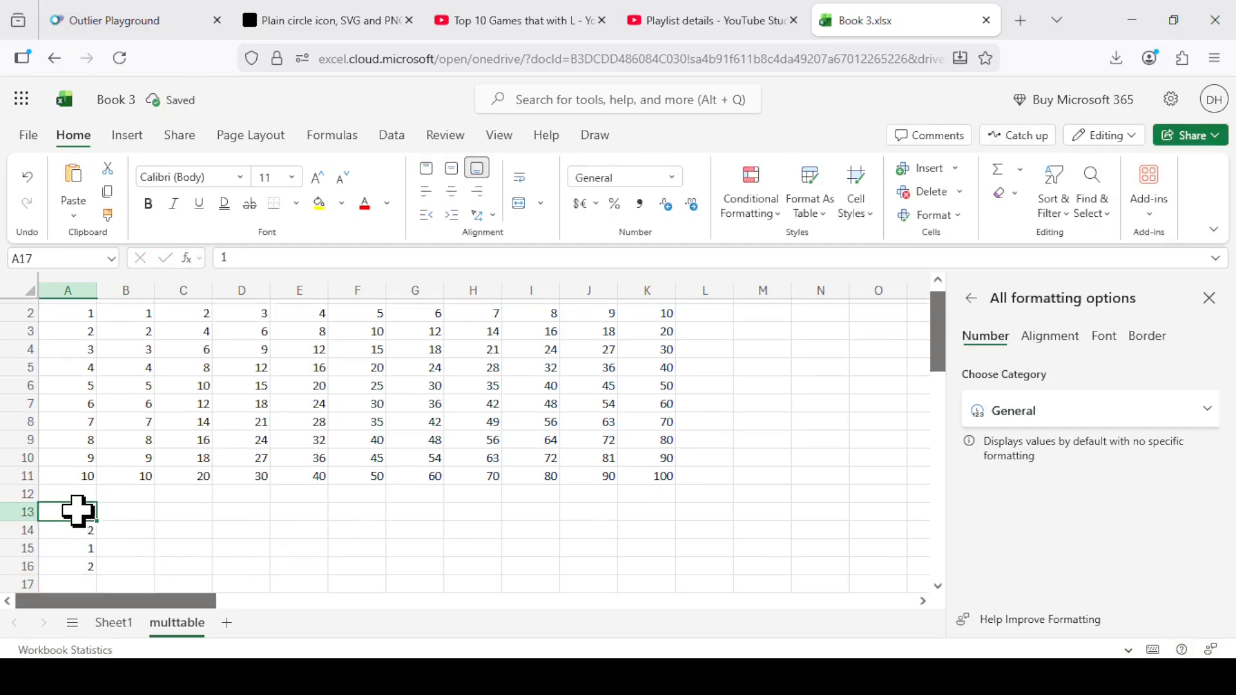
left_click_drag(77, 512, 100, 576)
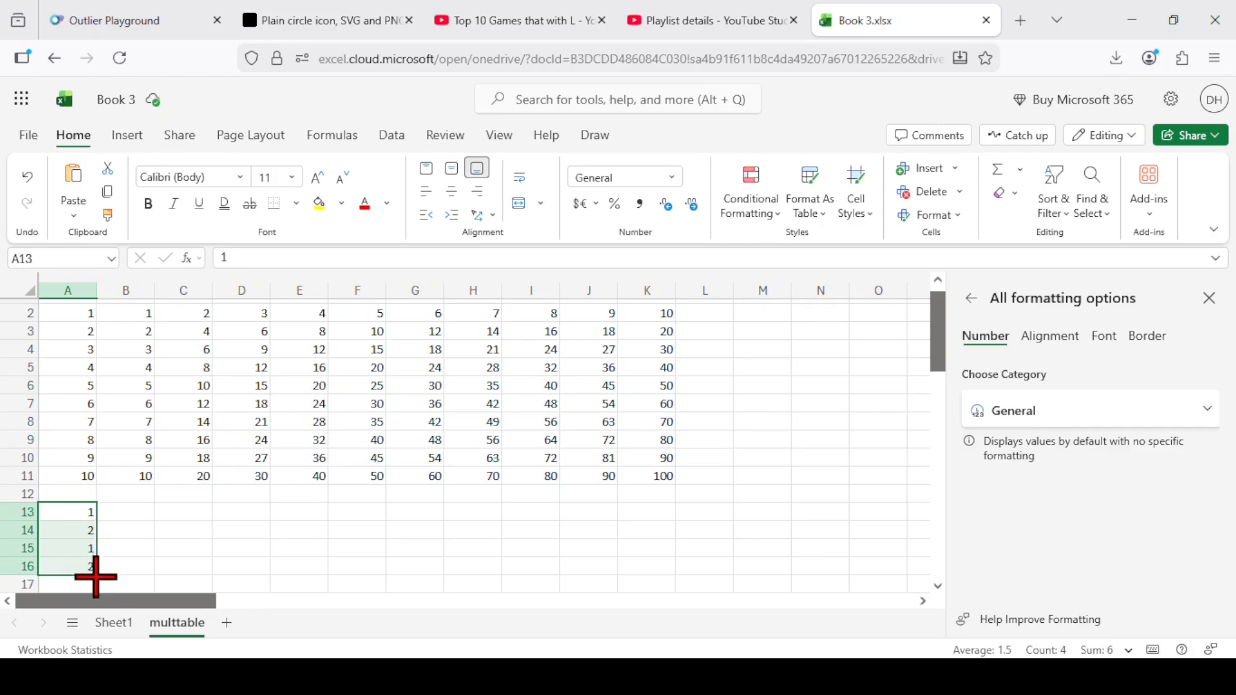
mouse_move(96, 576)
left_mouse_down()
mouse_move(110, 647)
mouse_move(83, 518)
mouse_move(100, 612)
mouse_move(97, 587)
left_mouse_up()
scroll(146, 512, "up", 5)
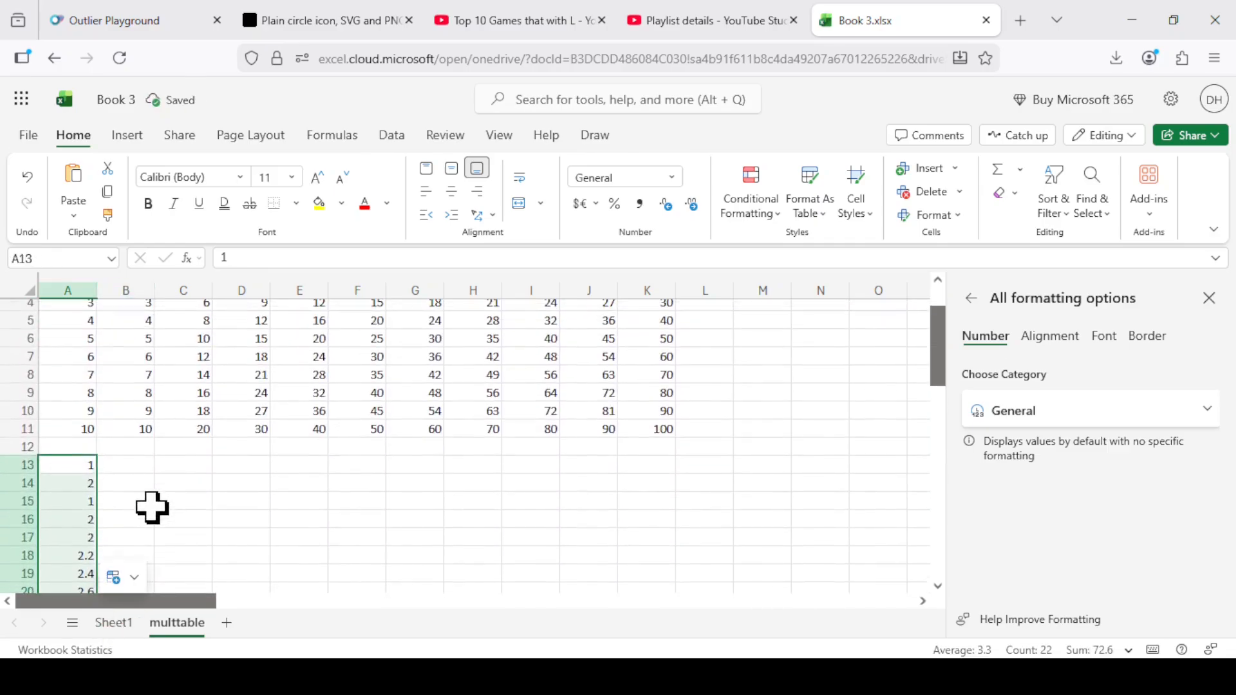
scroll(152, 508, "down", 2)
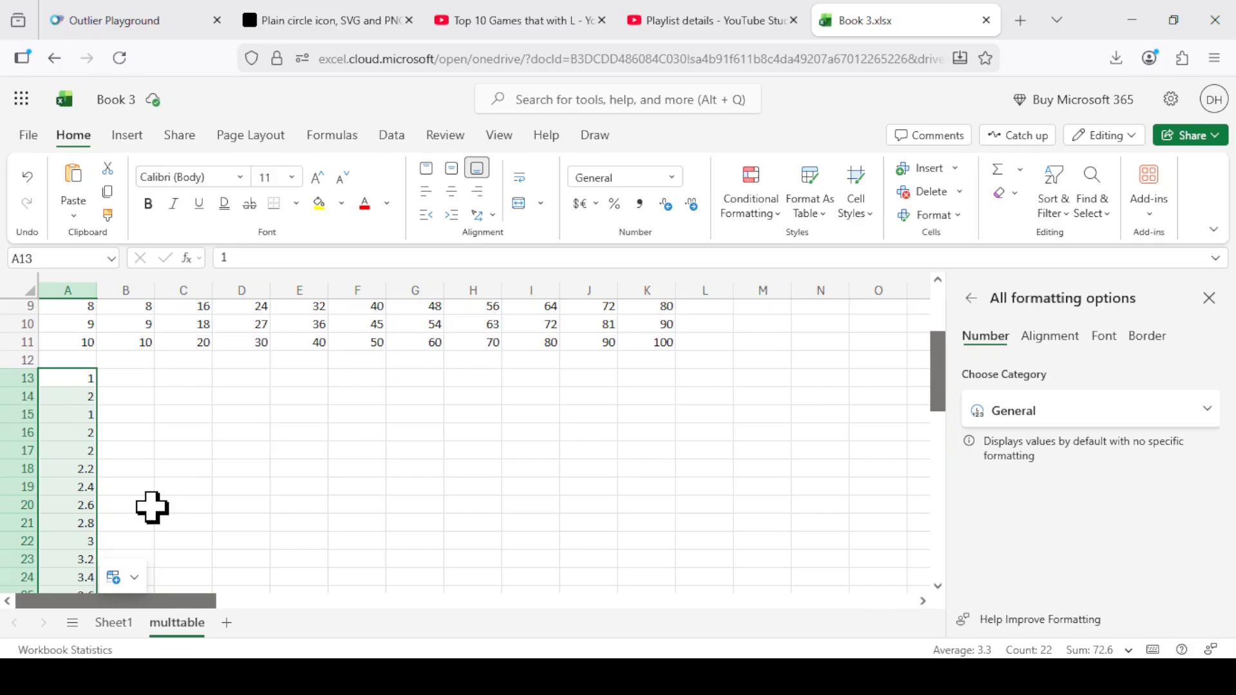
Enter rock, paper and scissors in C13 through C15 and fill the repeating pattern down column C through row 38.
left_click(147, 452)
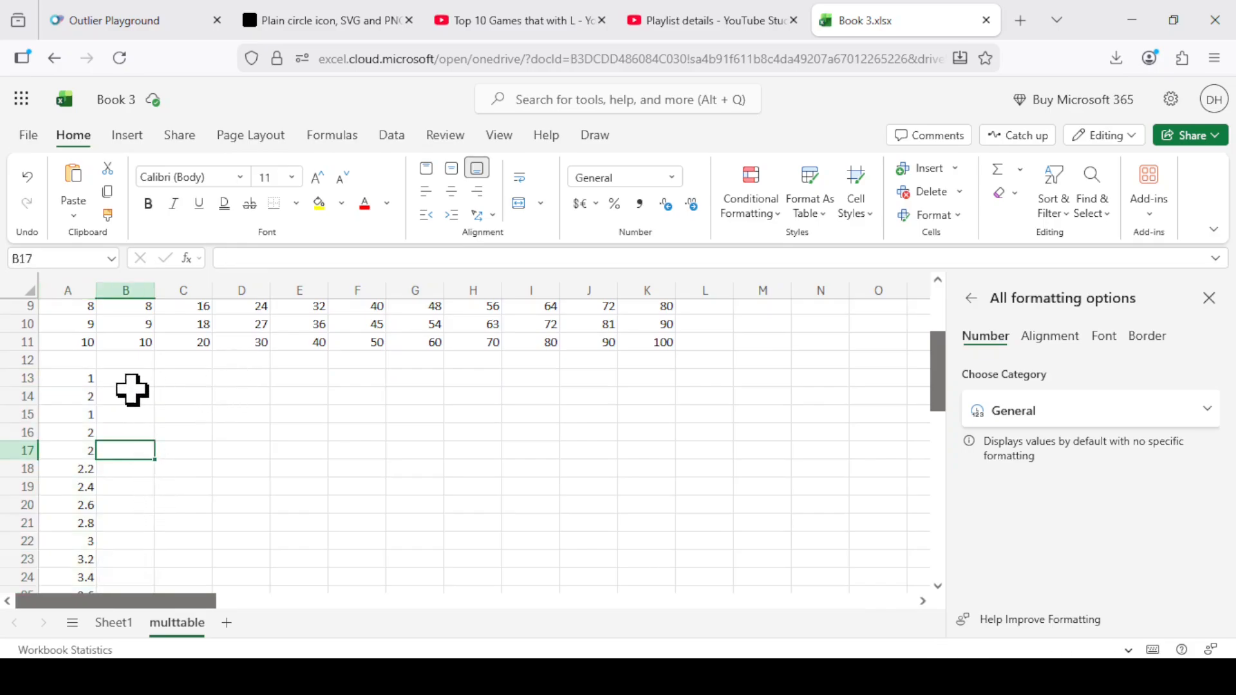
left_click(195, 382)
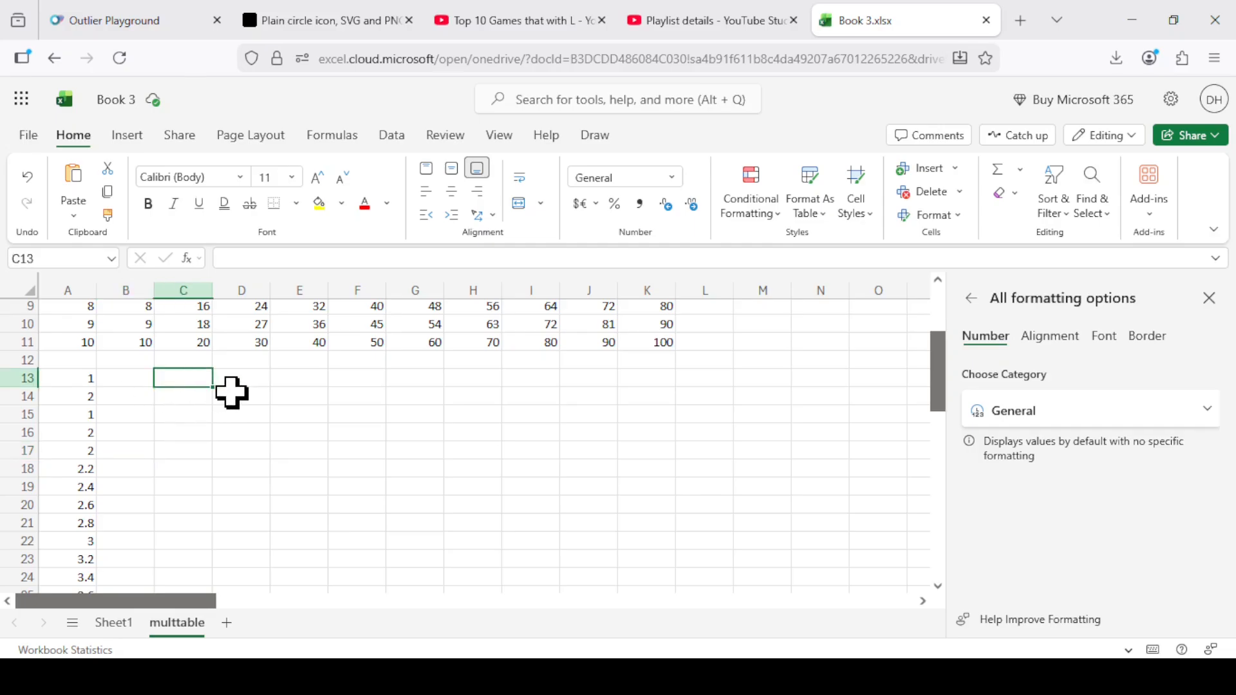
type("rock")
key("Return")
type("paper")
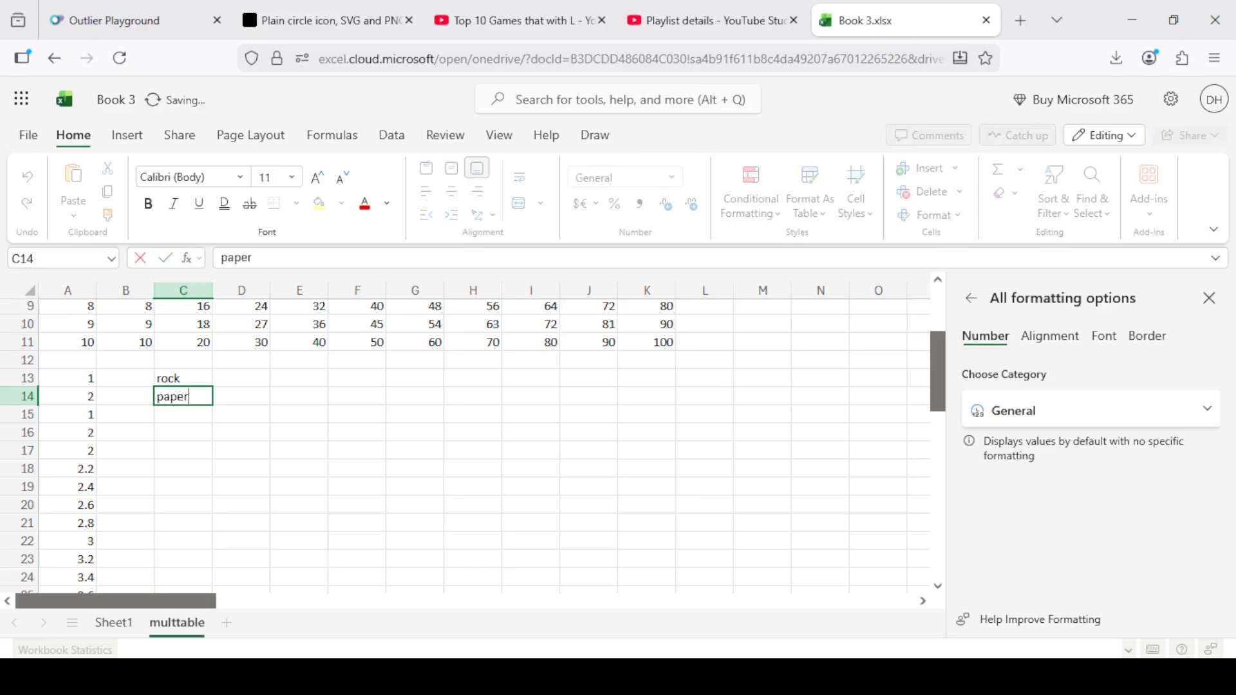
key("Return")
type("sci")
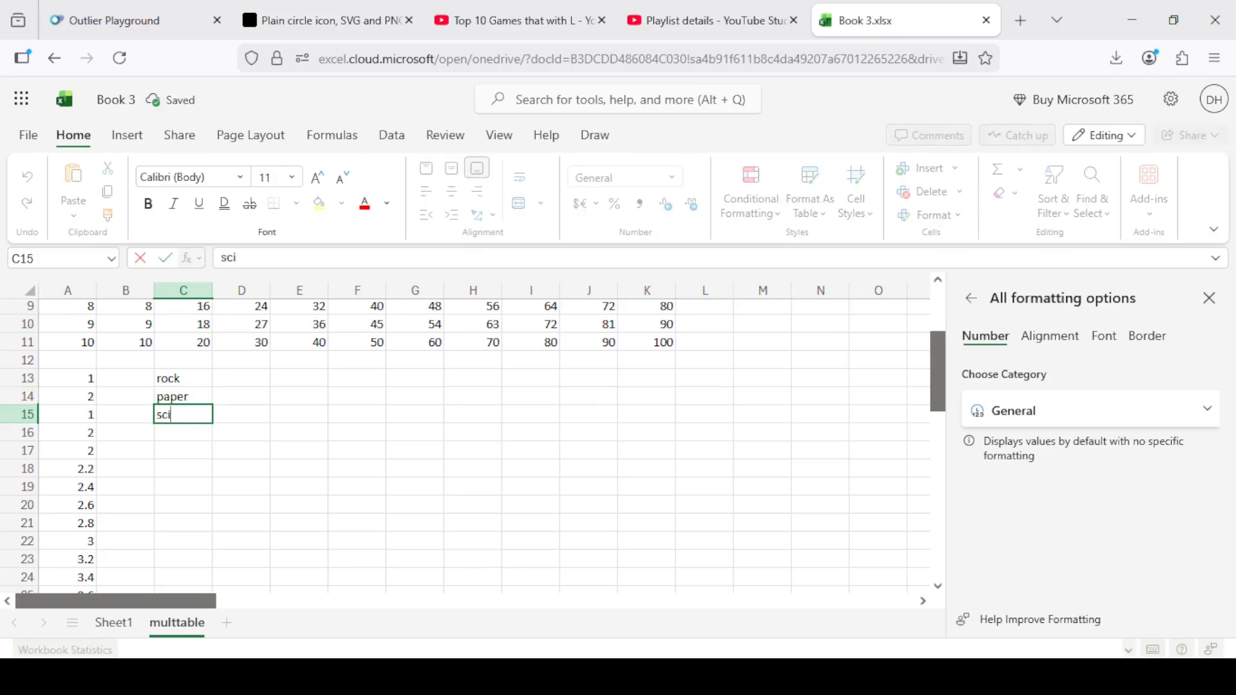
type("ssors")
key("Return")
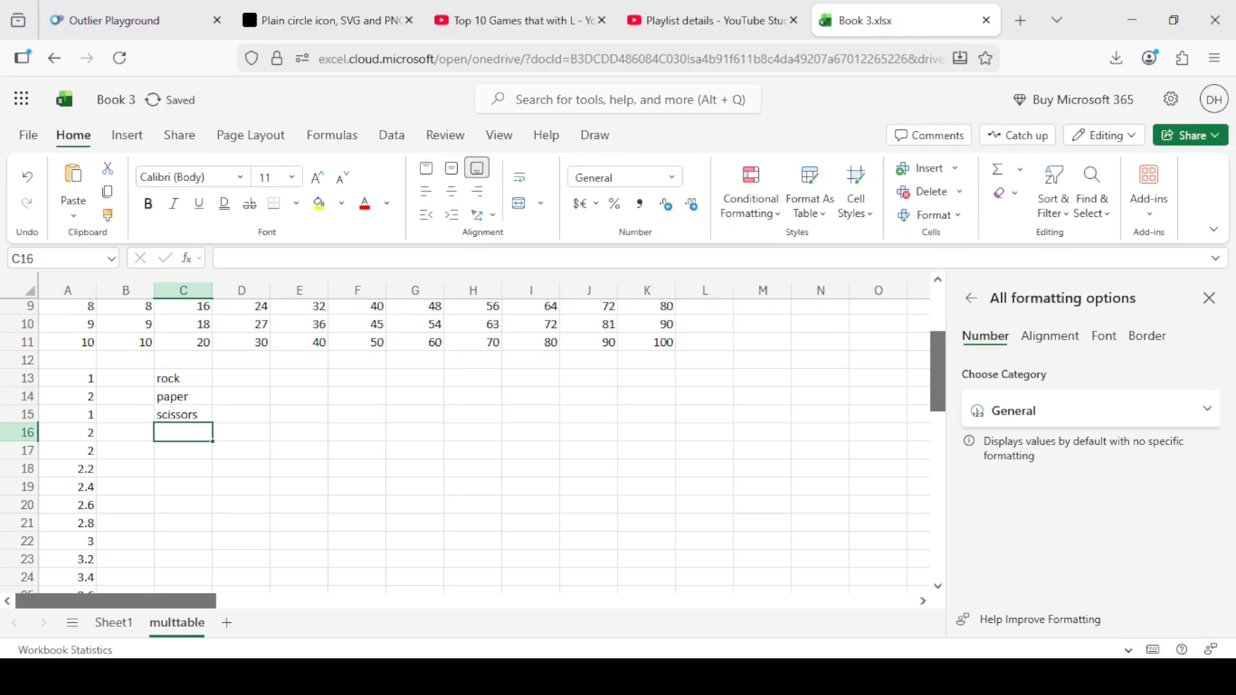
left_click_drag(193, 383, 200, 528)
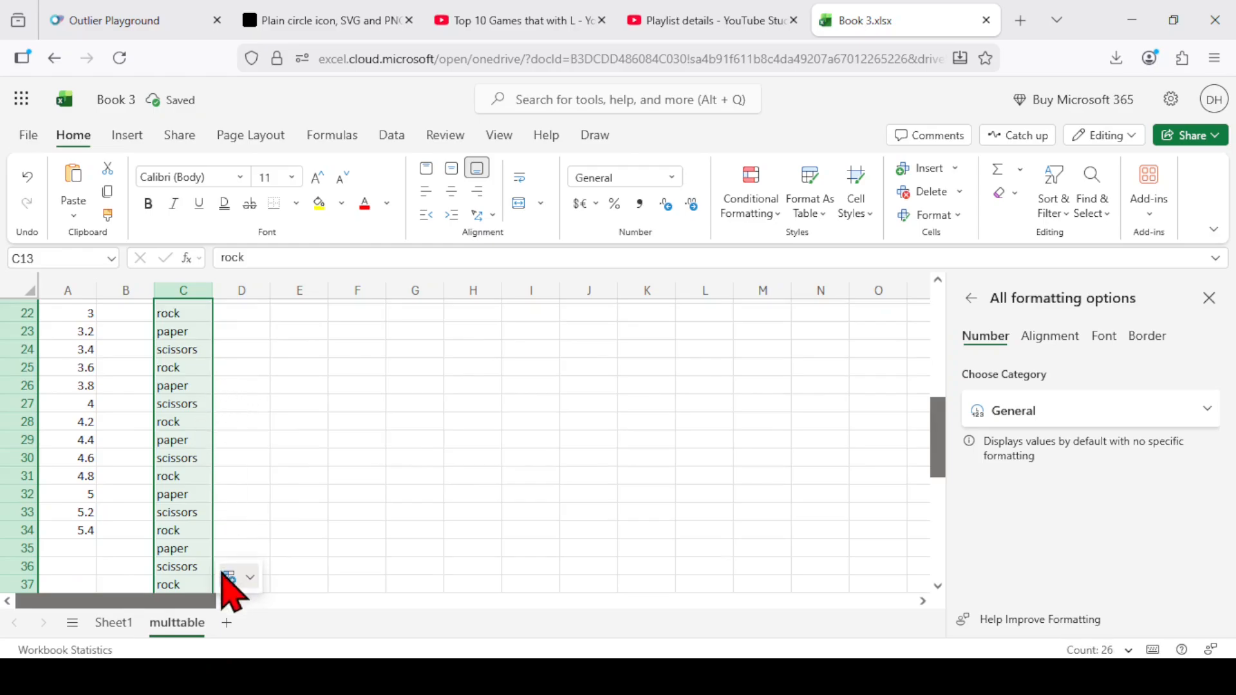
scroll(236, 477, "up", 7)
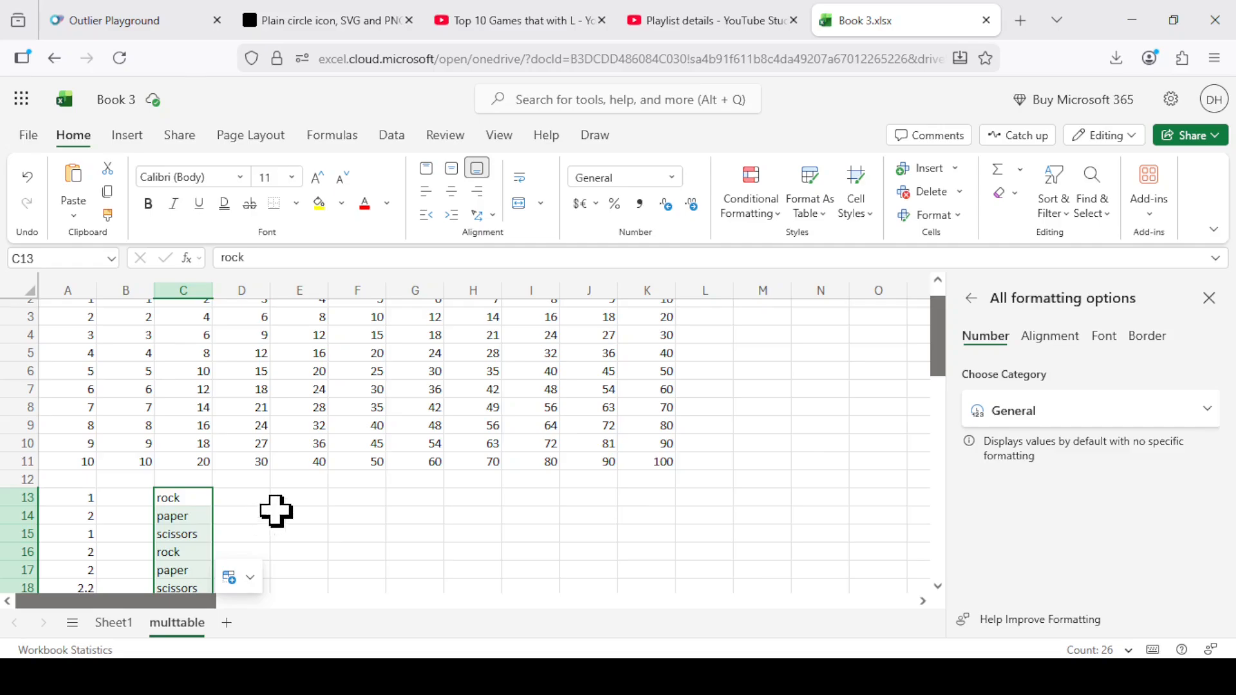
Enter Monday in E13 and fill the weekday series down through E19.
left_click(296, 499)
type("MOnda")
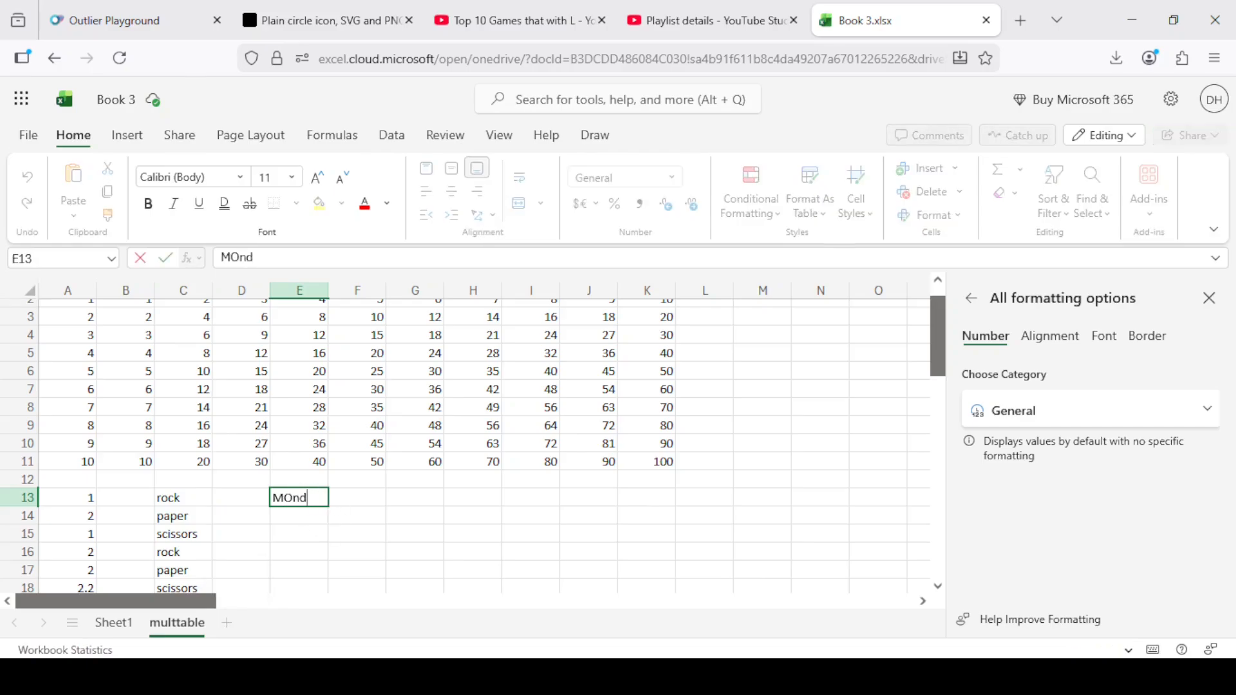
key("BackSpace")
key("BackSpace")
key("BackSpace")
key("BackSpace")
type("onday")
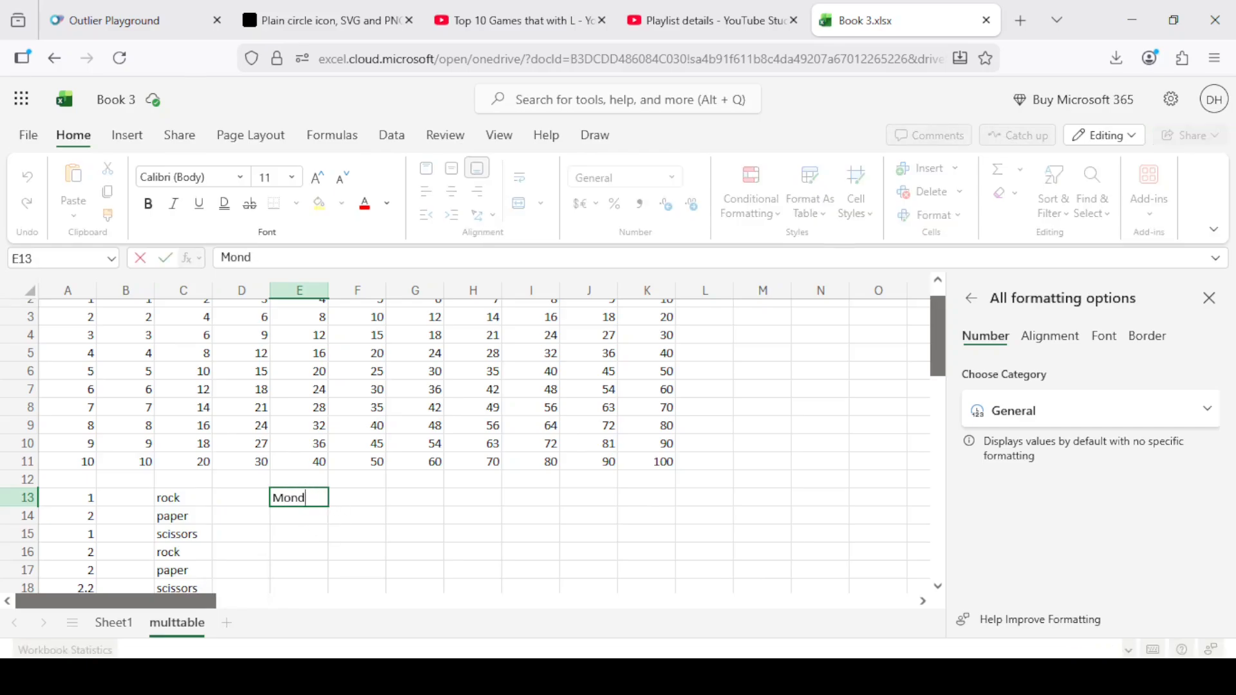
key("Return")
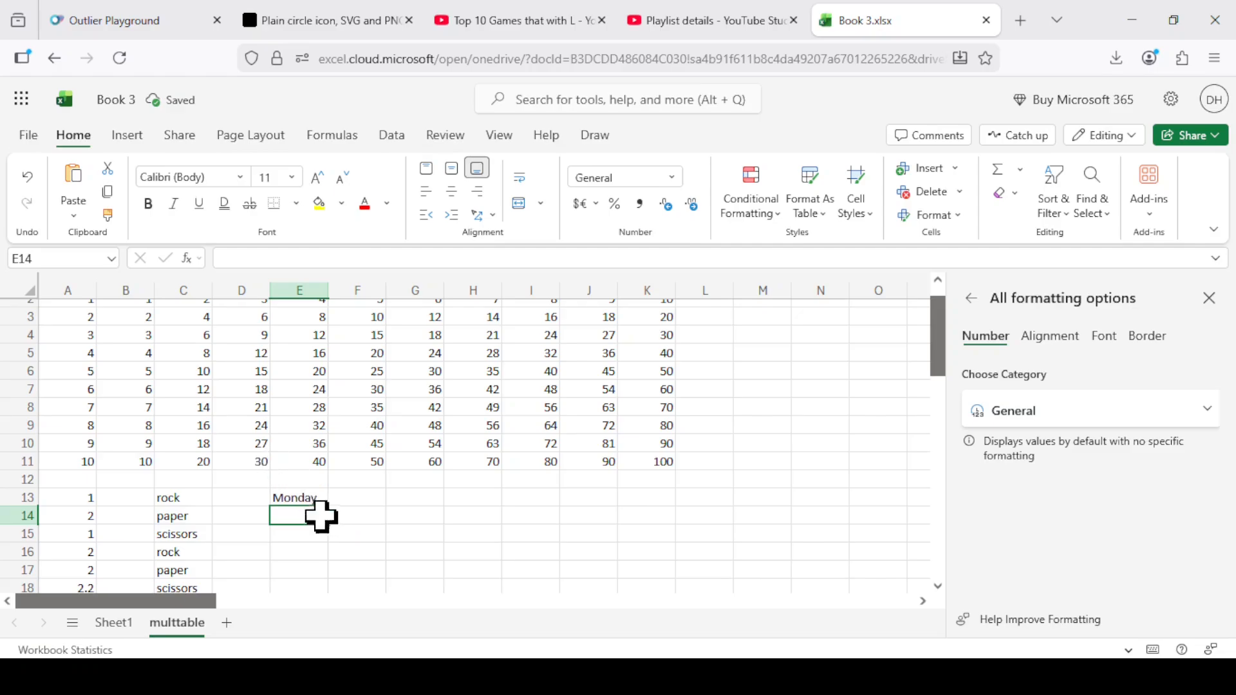
left_click(313, 498)
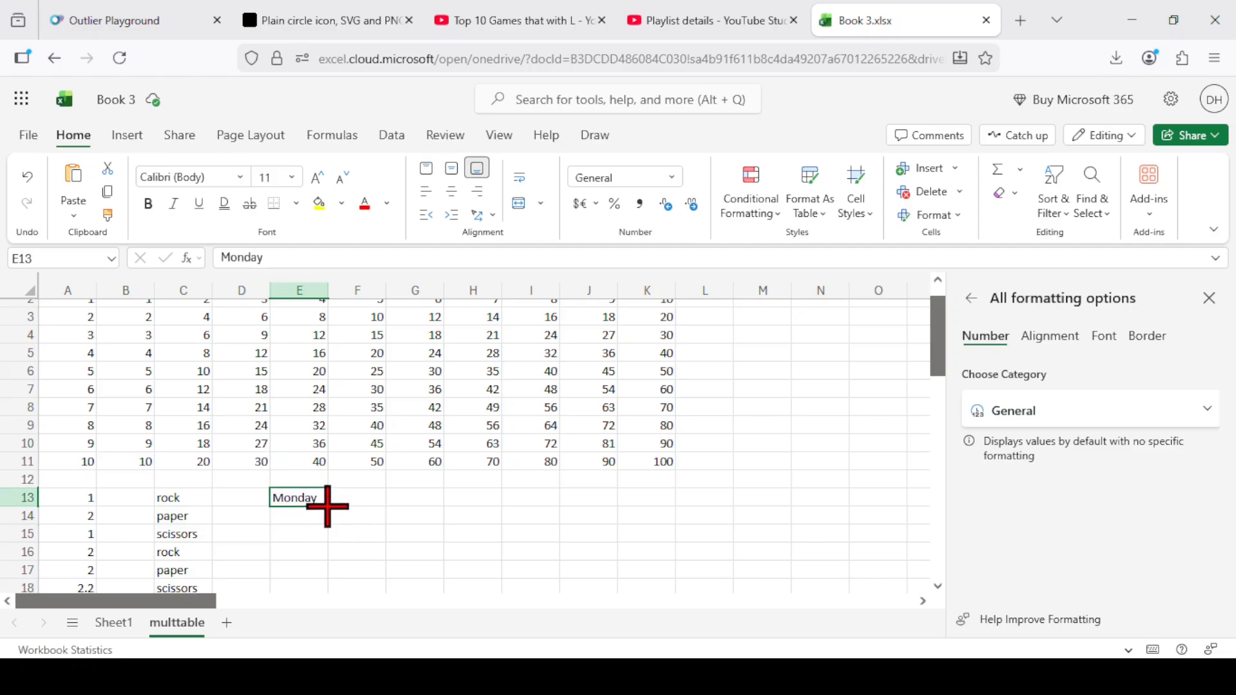
left_click_drag(325, 505, 336, 449)
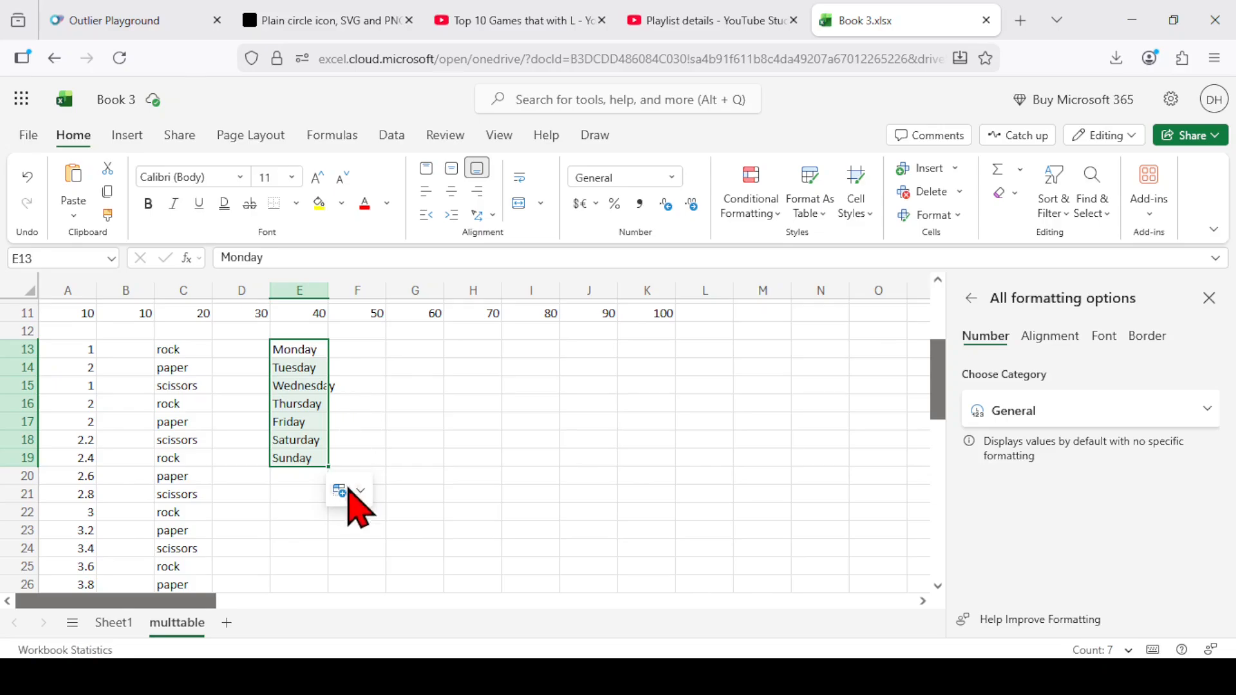
On Sheet1, inspect the tax rate in L2 and move that cell to N3.
left_click(123, 628)
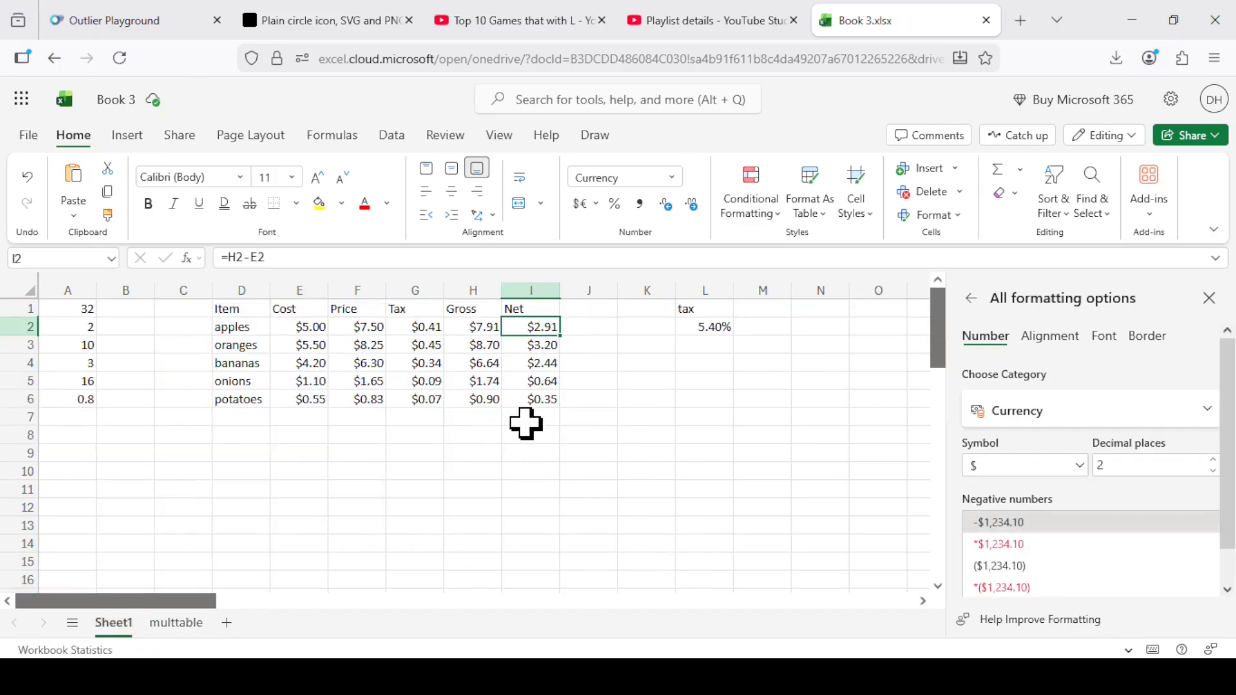
left_click(713, 329)
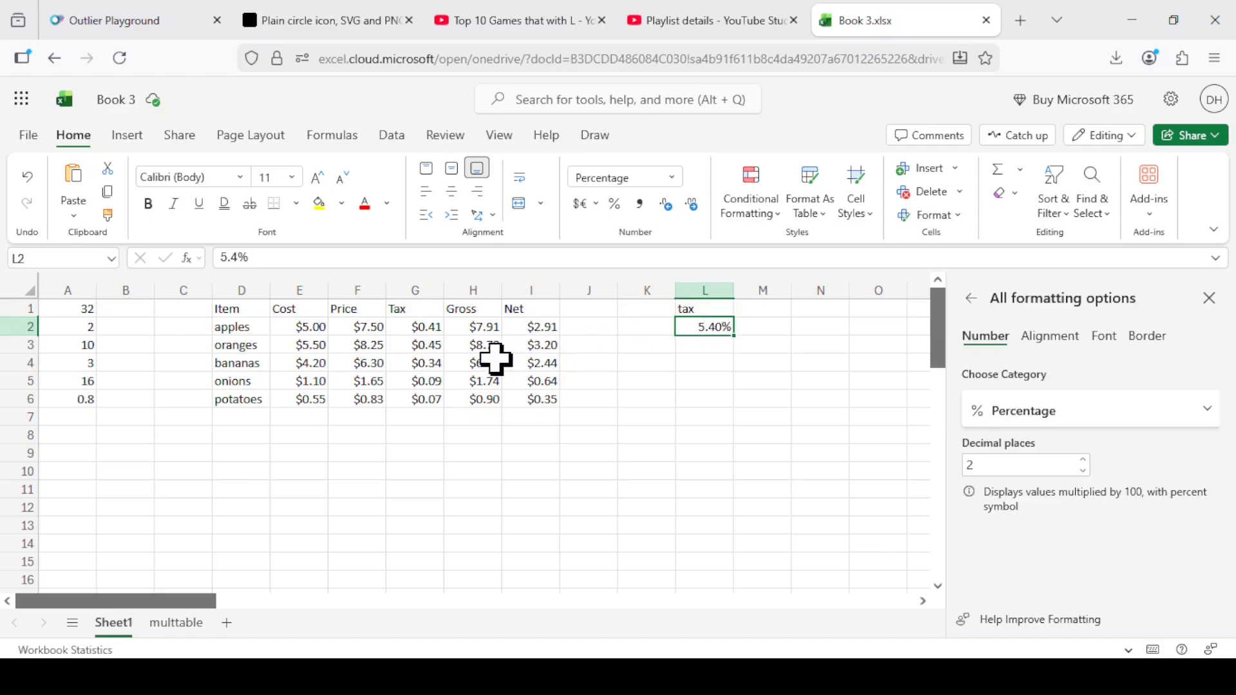
left_click(234, 257)
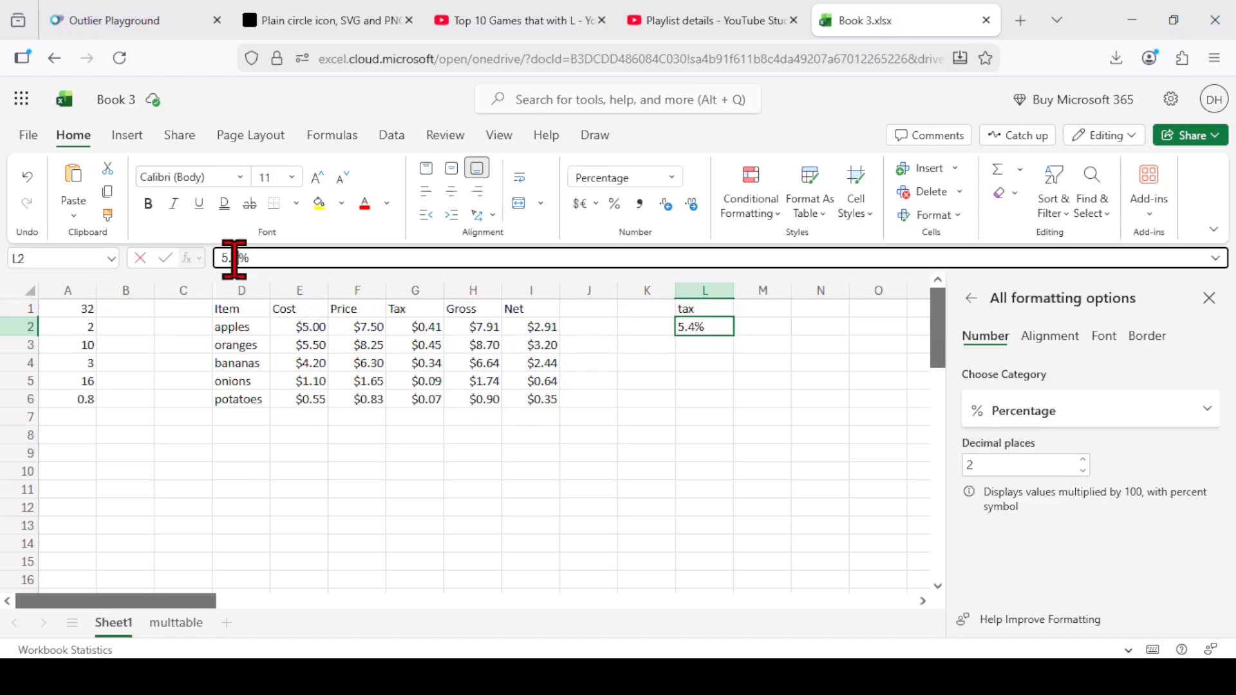
key("Return")
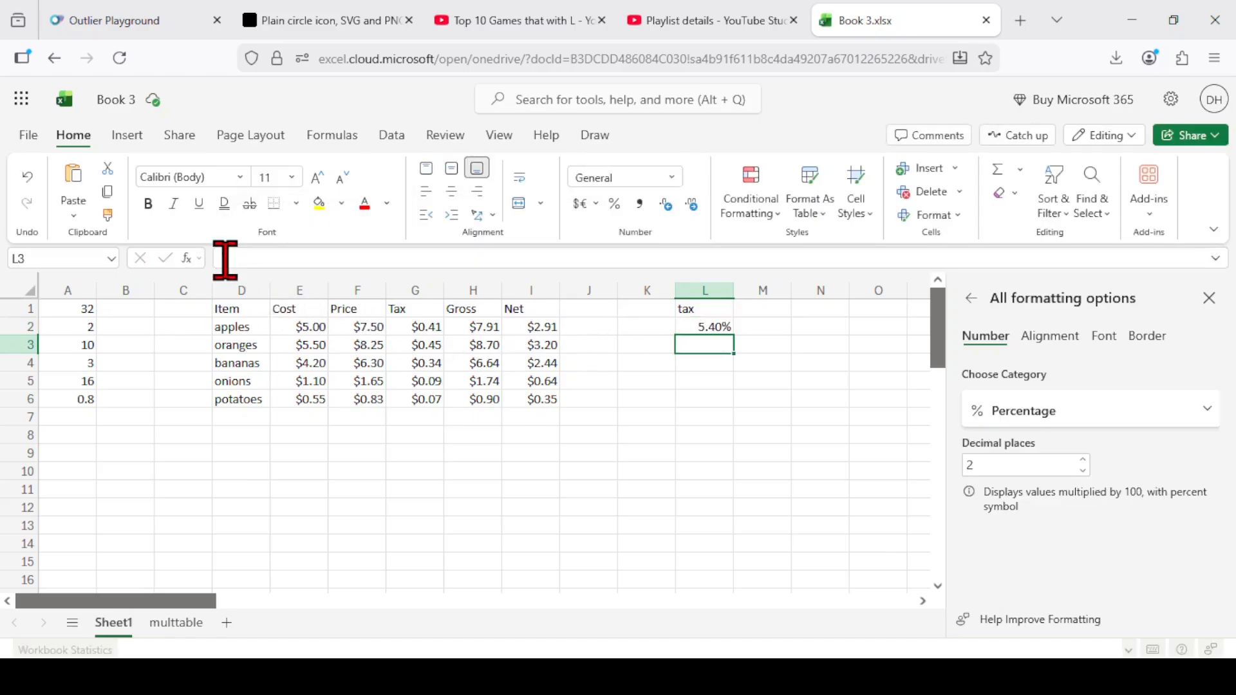
key("Up")
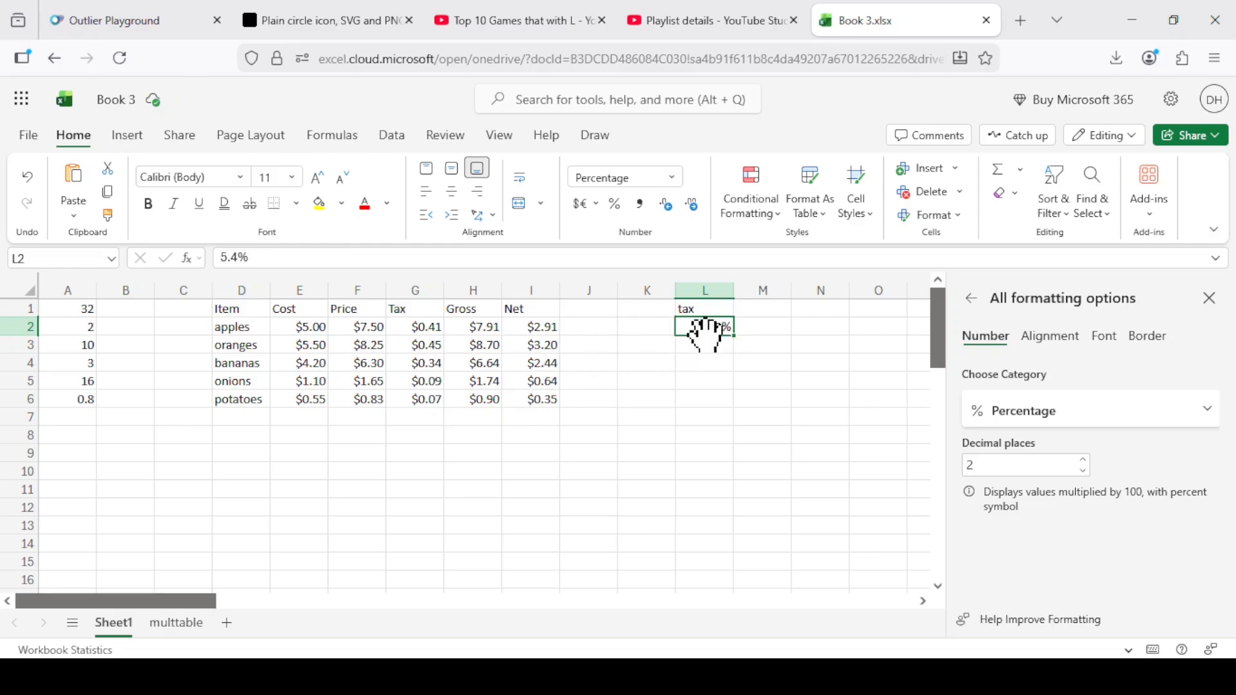
left_click_drag(712, 331, 837, 356)
Examine the formulas in F3 and G3 to see which cells the oranges' price and tax refer to.
left_click(298, 346)
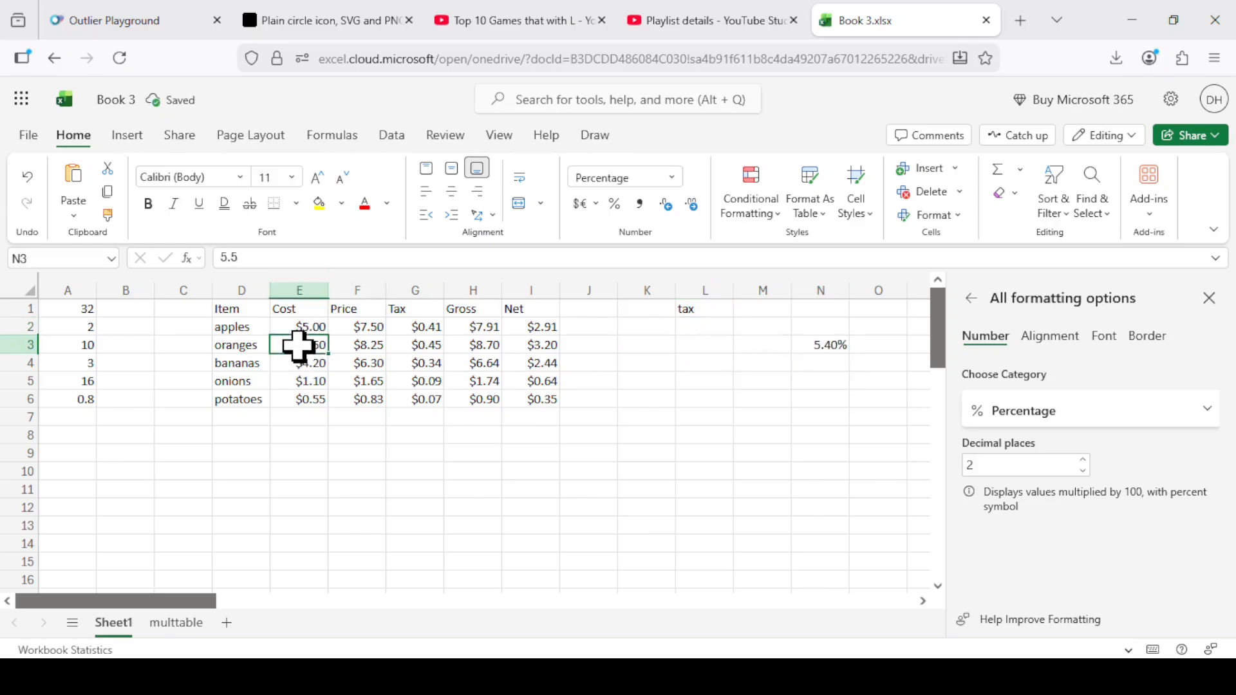
left_click(369, 347)
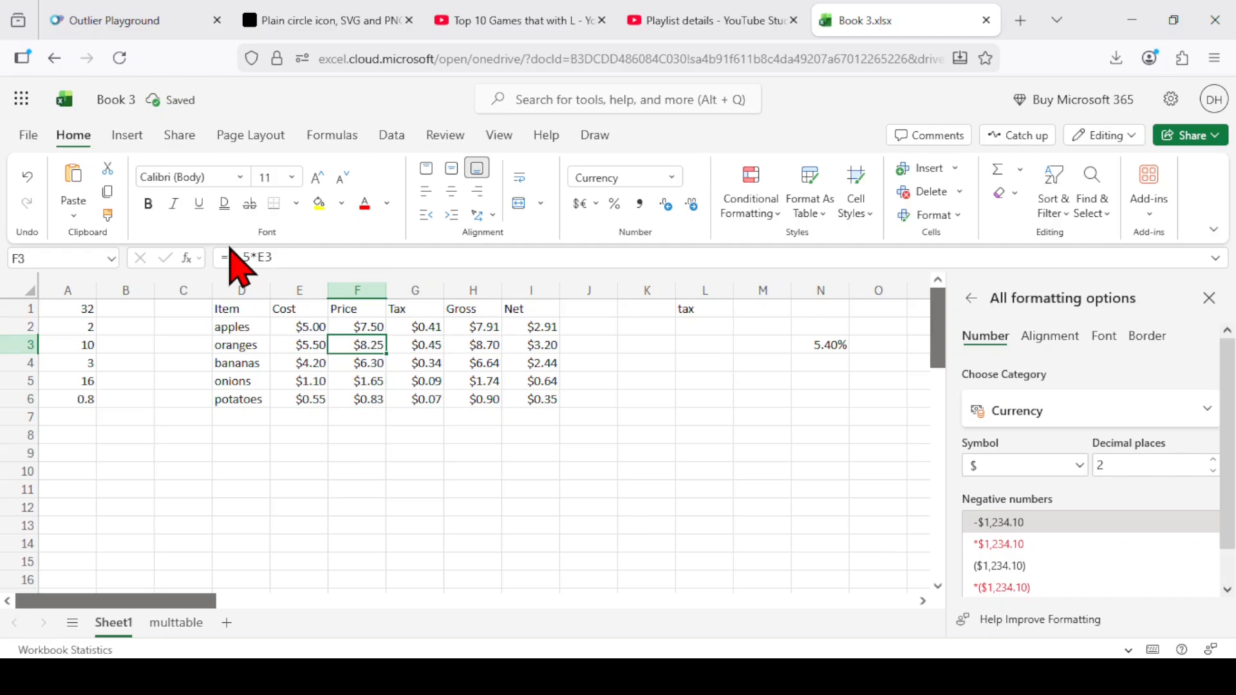
left_click(266, 253)
key("Return")
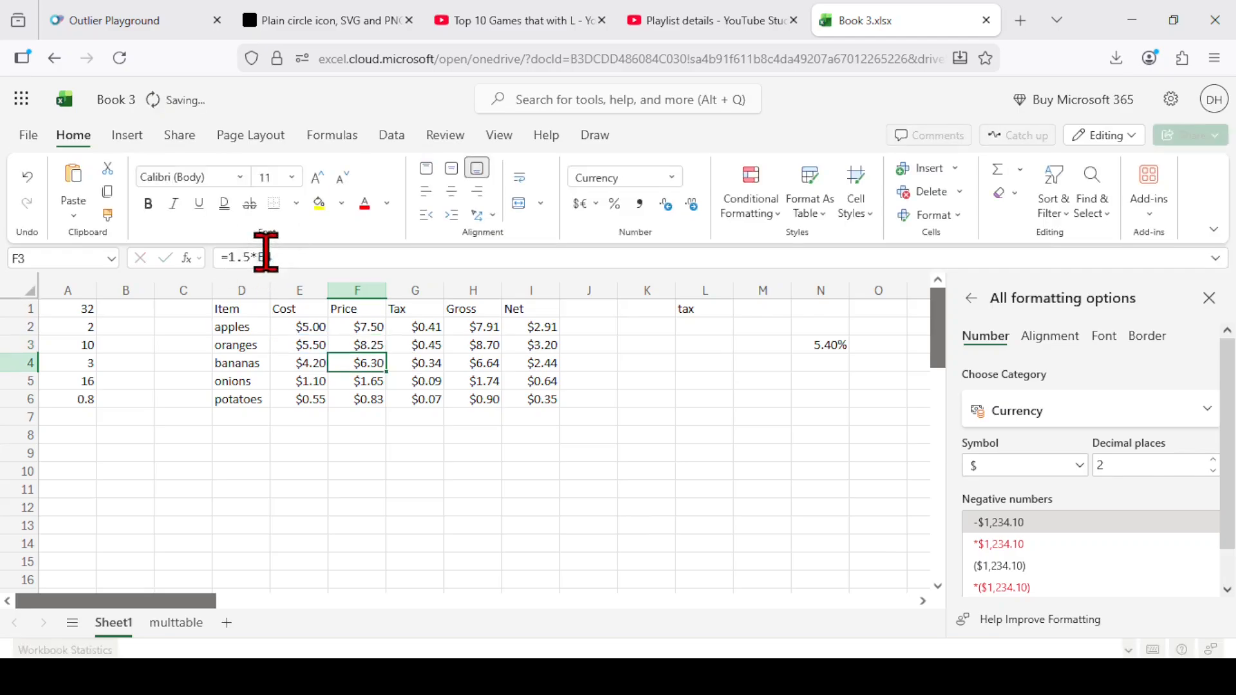
key("Up")
key("Right")
left_click(266, 252)
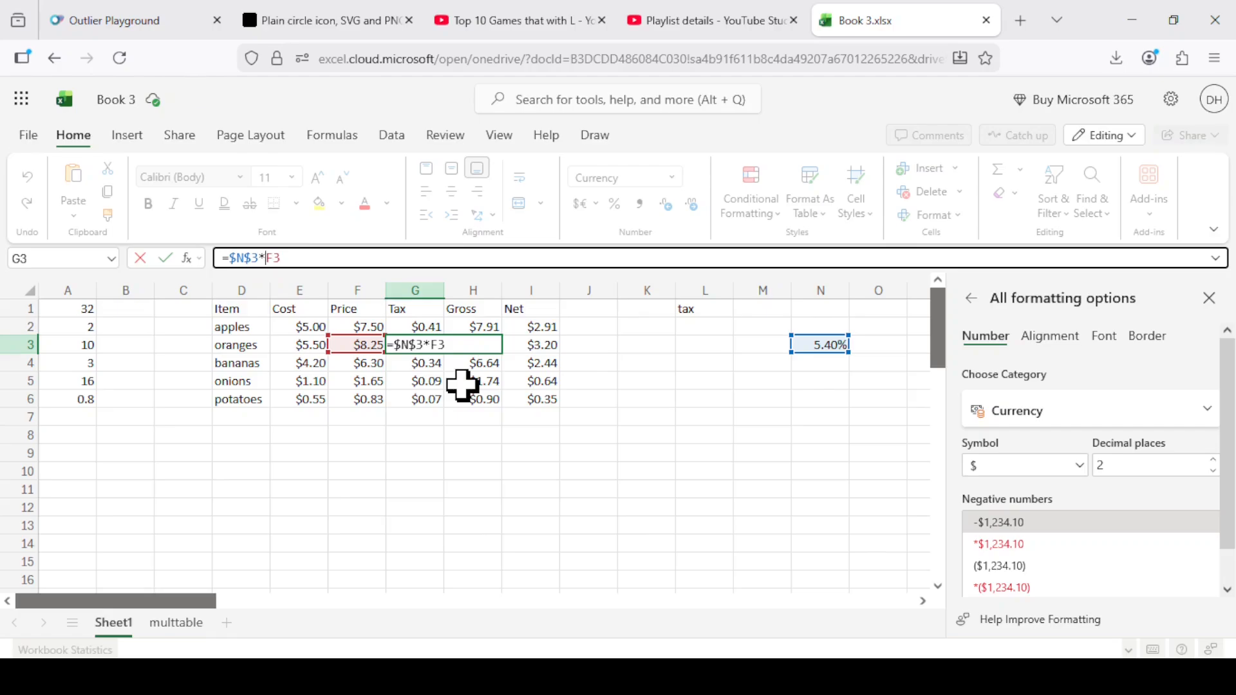
key("Return")
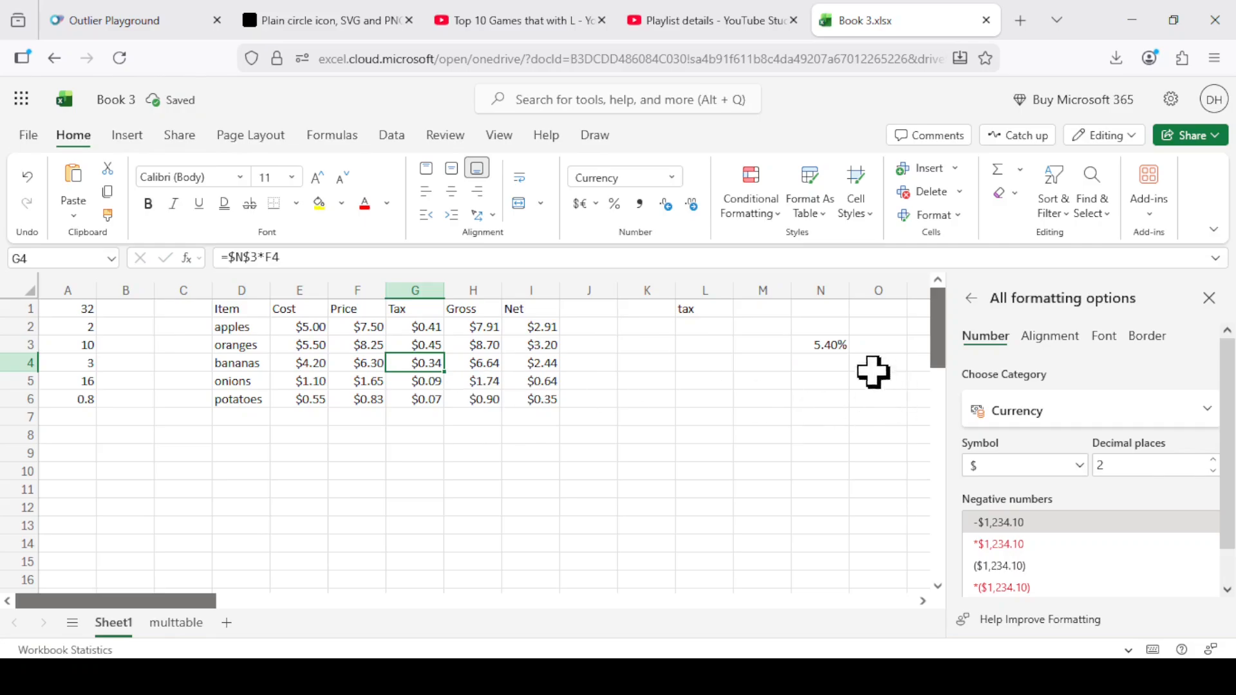
Move the tax rate from N3 back to L2 and return to the multiplication table on the multtable sheet.
left_click(829, 350)
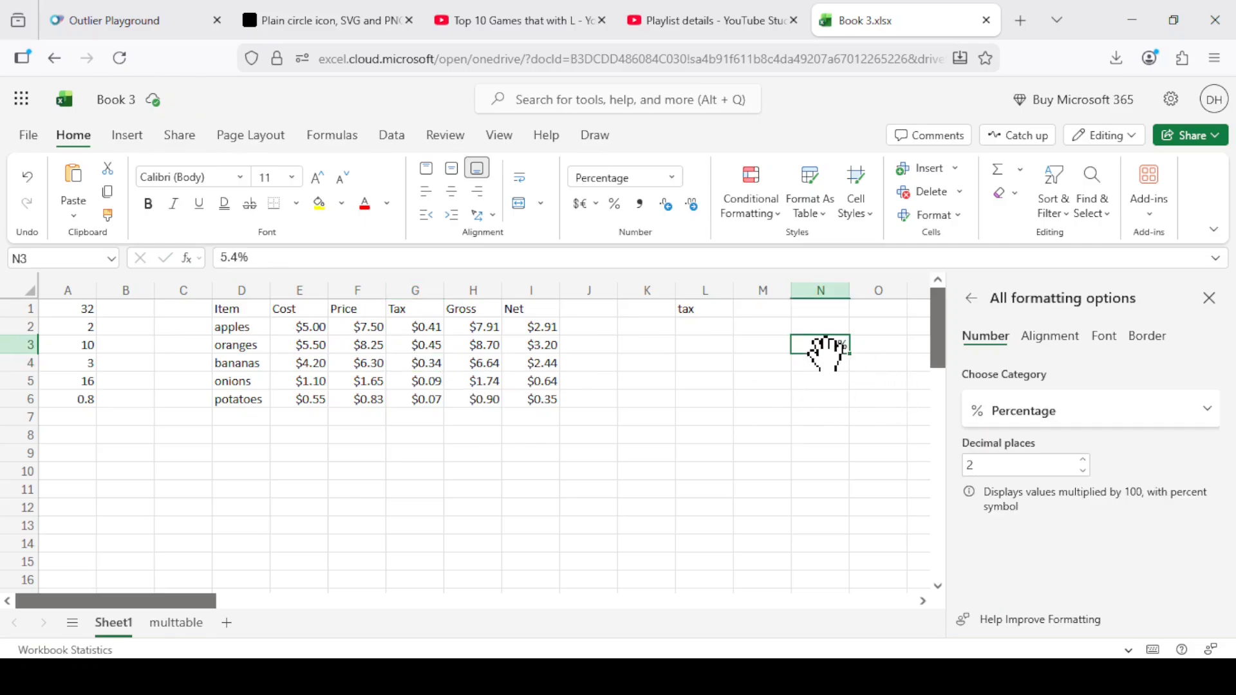
left_click_drag(826, 351, 713, 327)
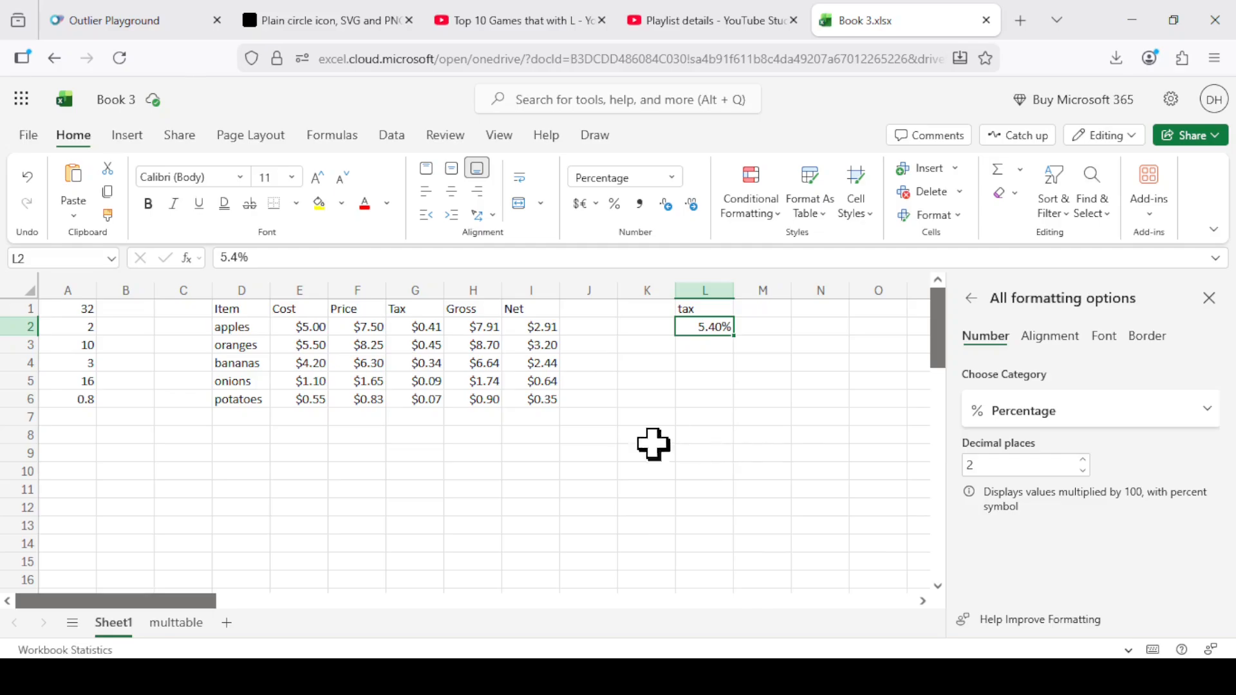
left_click(177, 623)
scroll(631, 420, "up", 3)
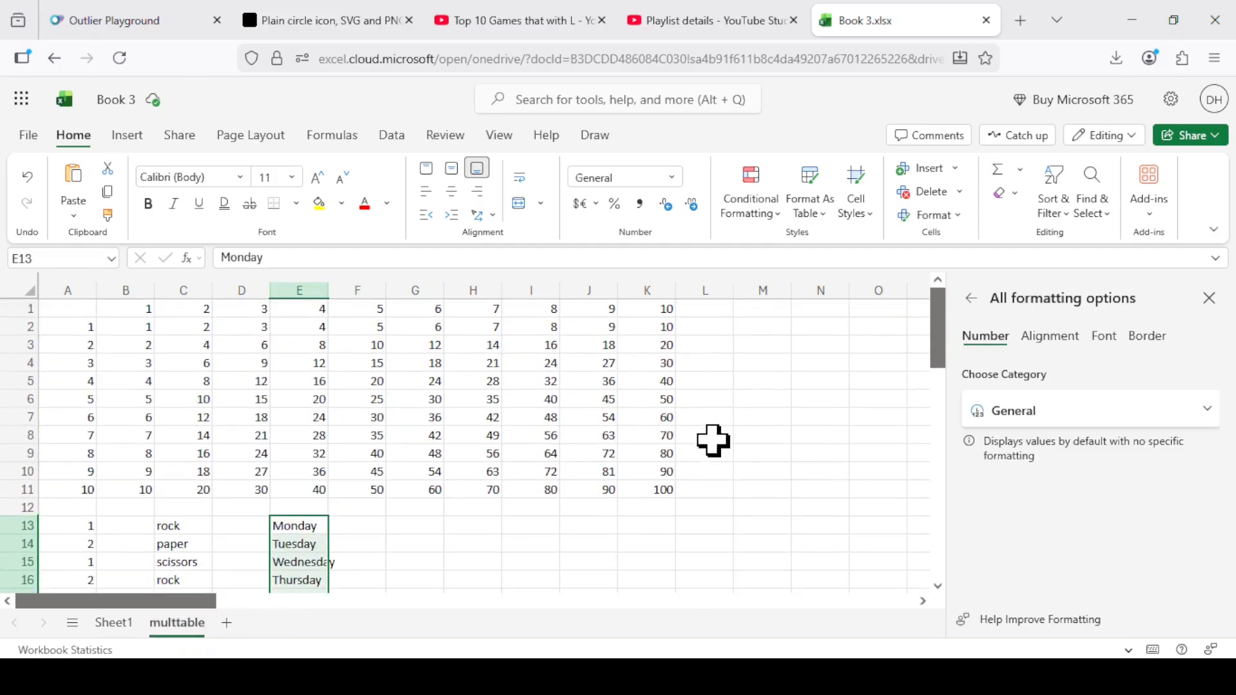
Enter the label tax in N1 of the multtable sheet and the rate 5.2% in N2.
left_click(818, 312)
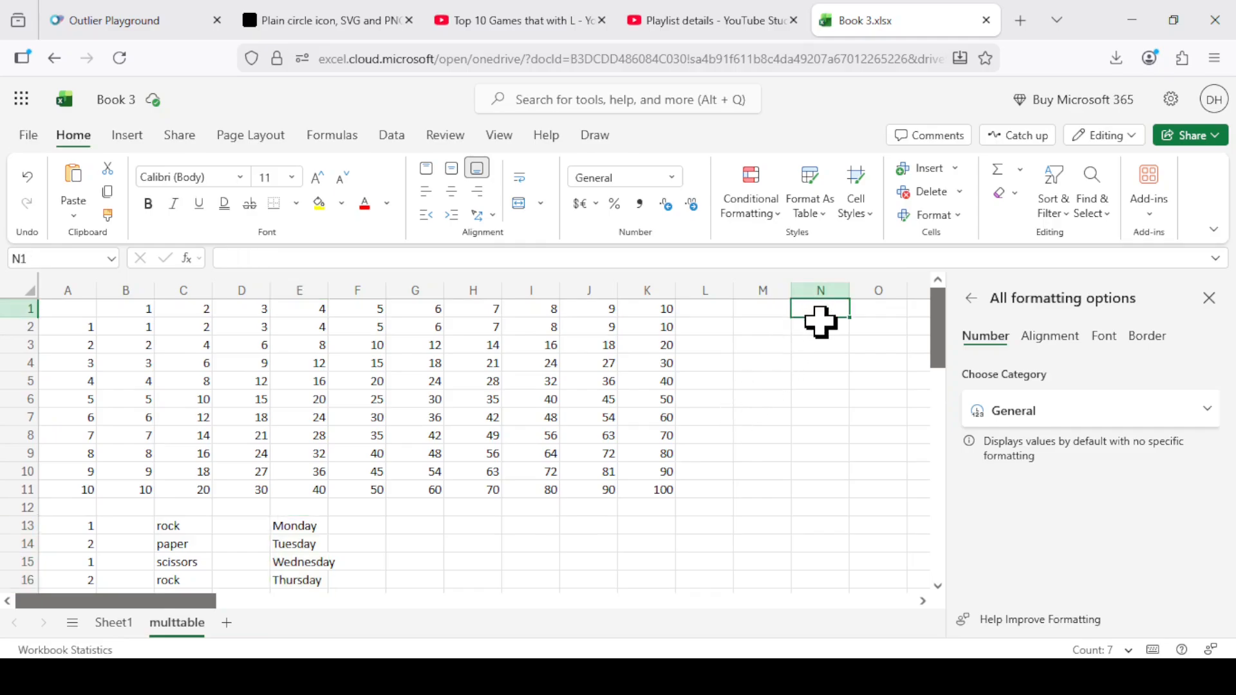
type("tax")
key("Return")
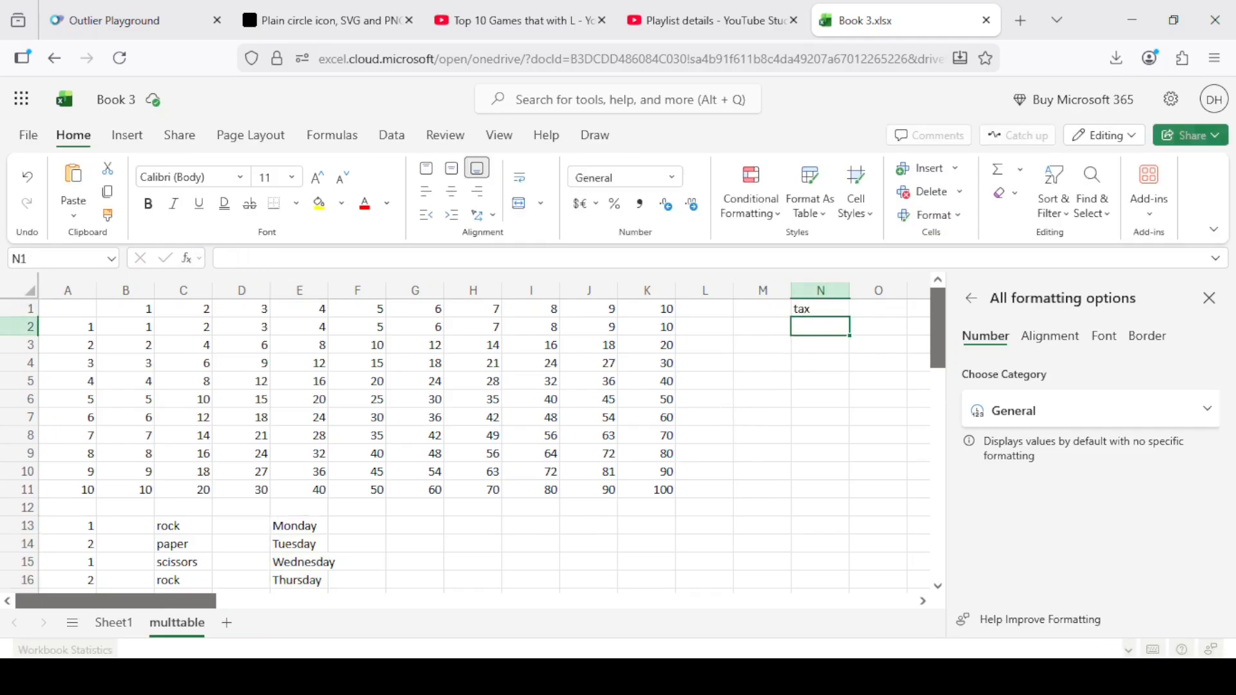
type(".05")
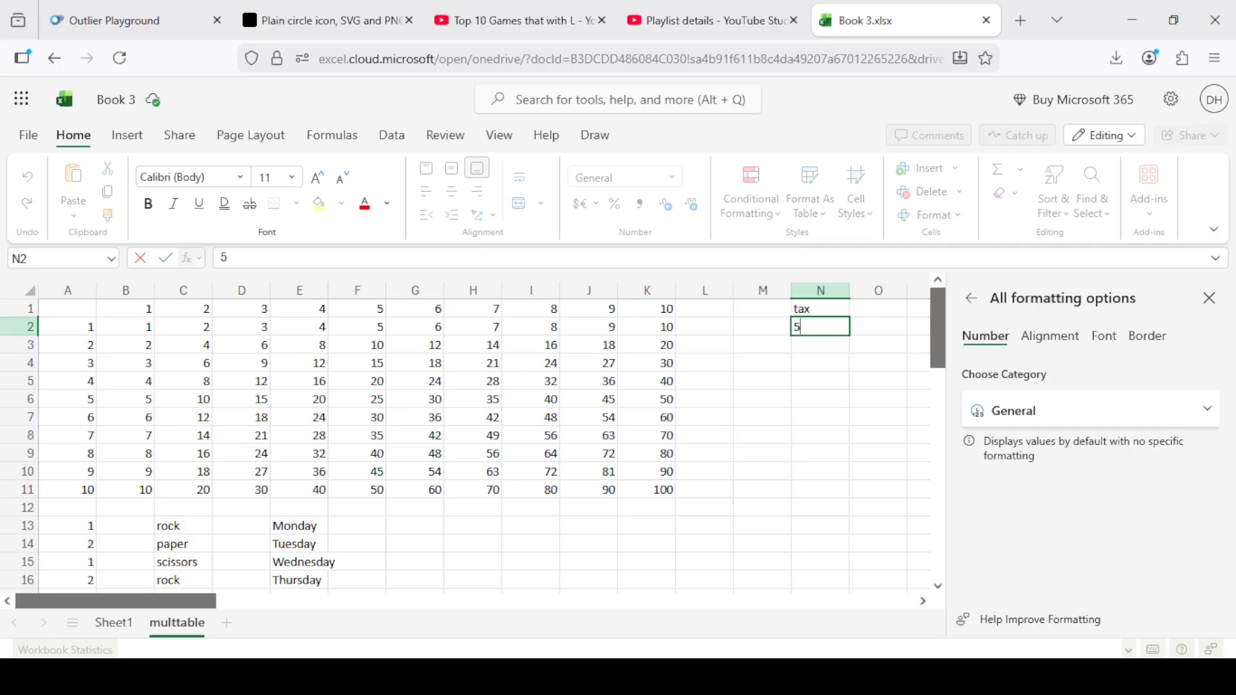
key("Return")
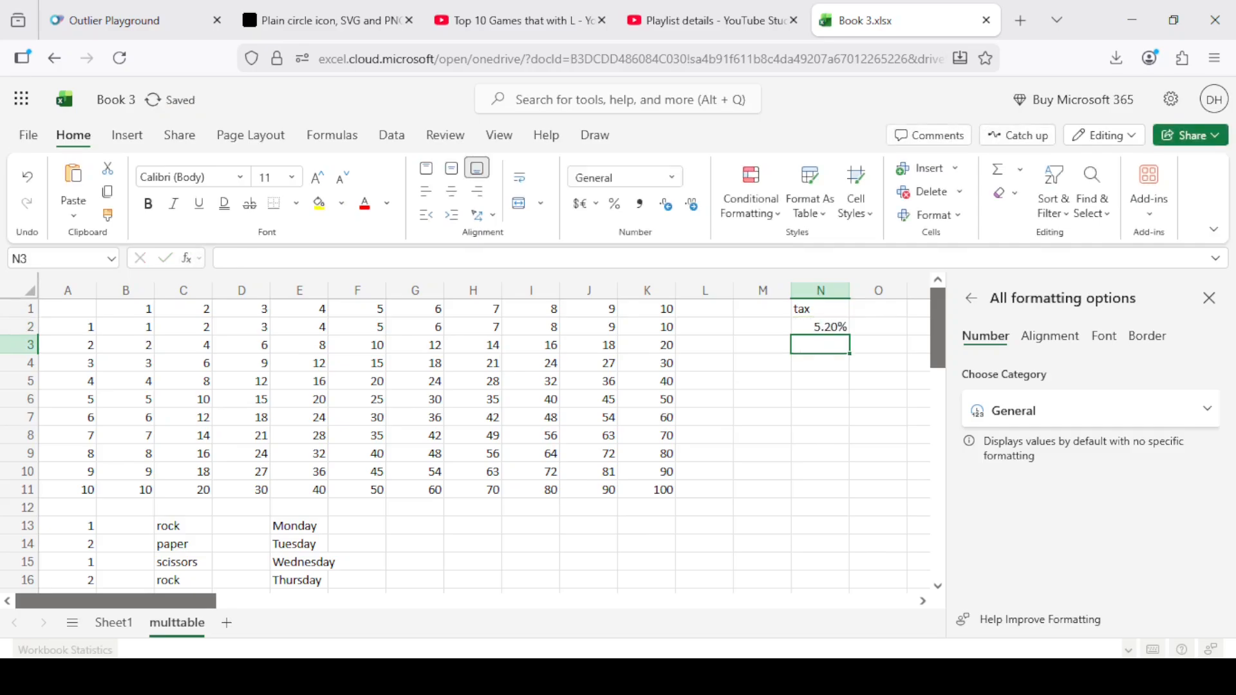
In G2 on Sheet1, replace the $L$2 reference with an absolute reference to N2 on the multtable sheet.
left_click(114, 619)
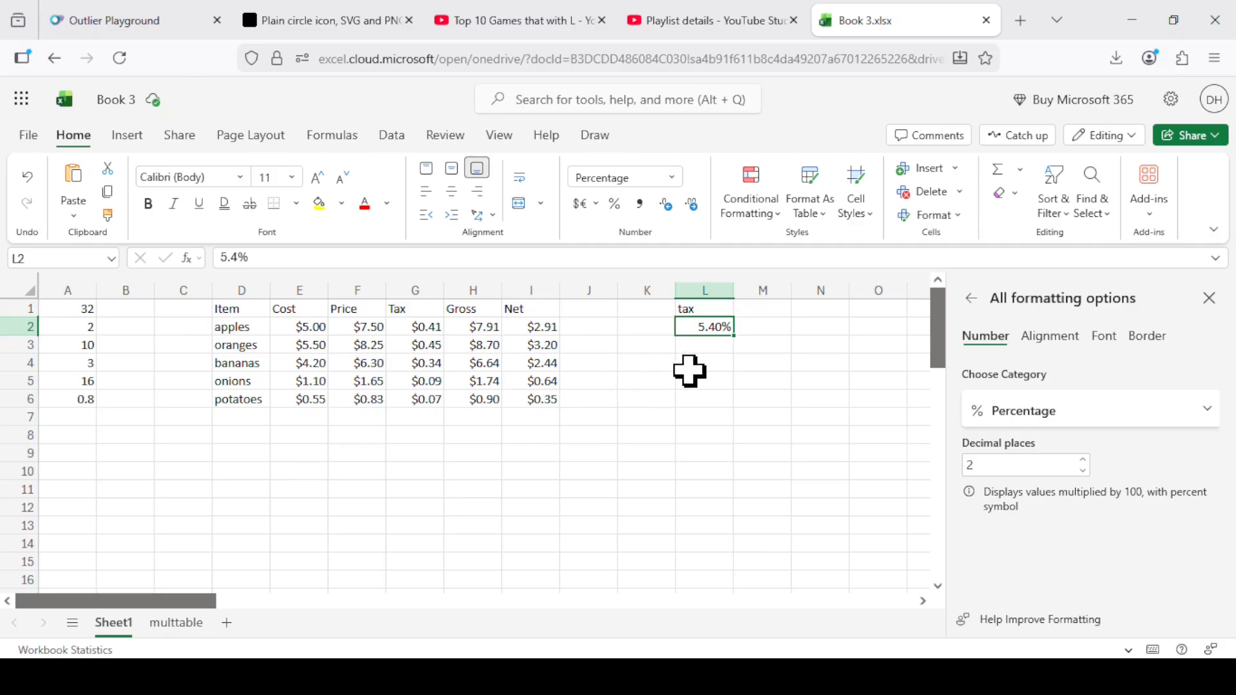
left_click(414, 327)
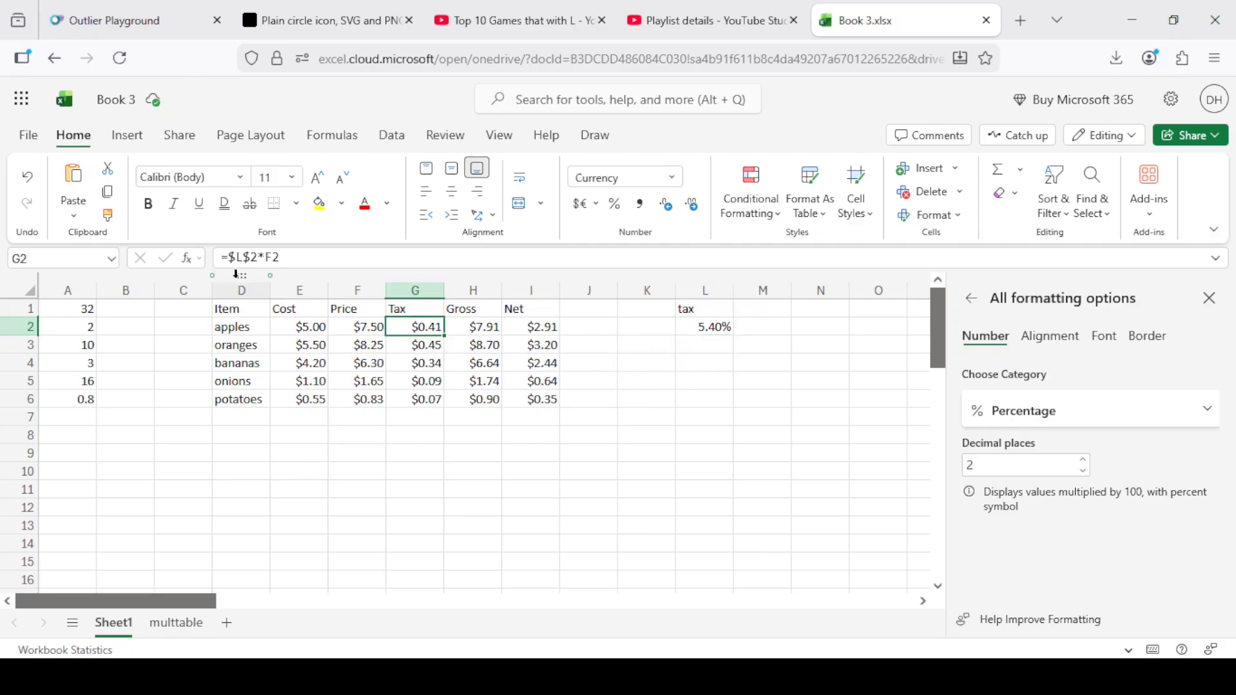
left_click(255, 257)
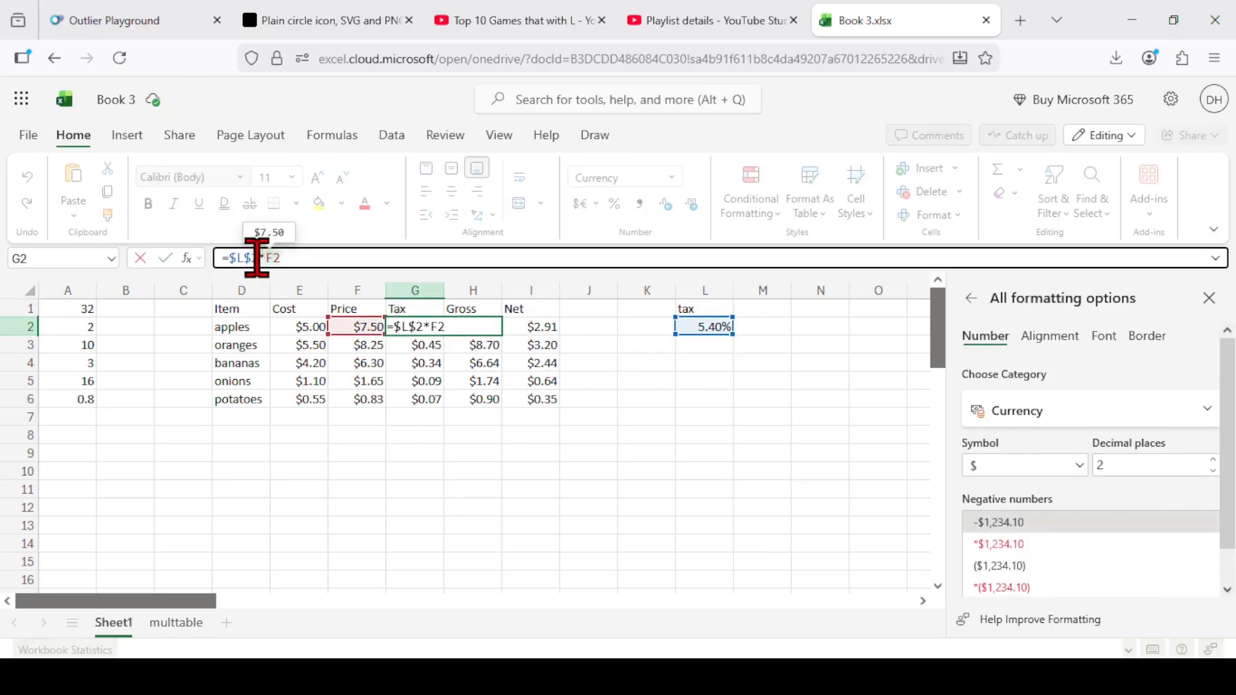
left_click_drag(256, 257, 228, 256)
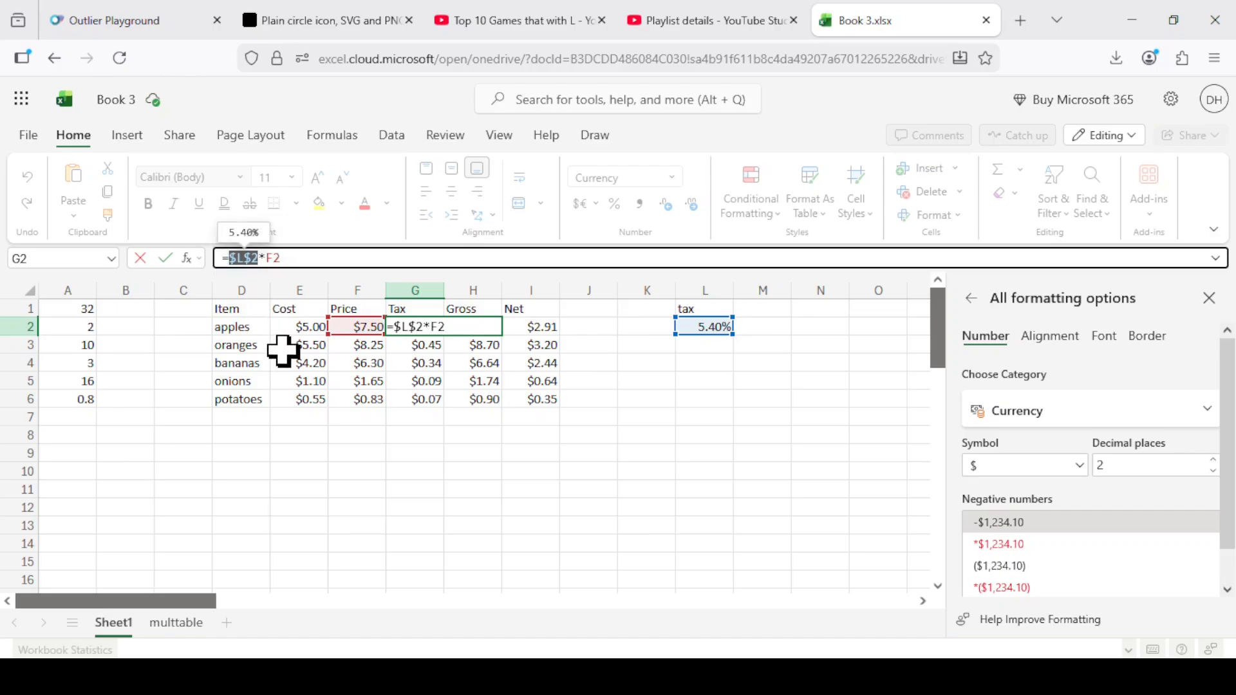
key("BackSpace")
left_click(184, 623)
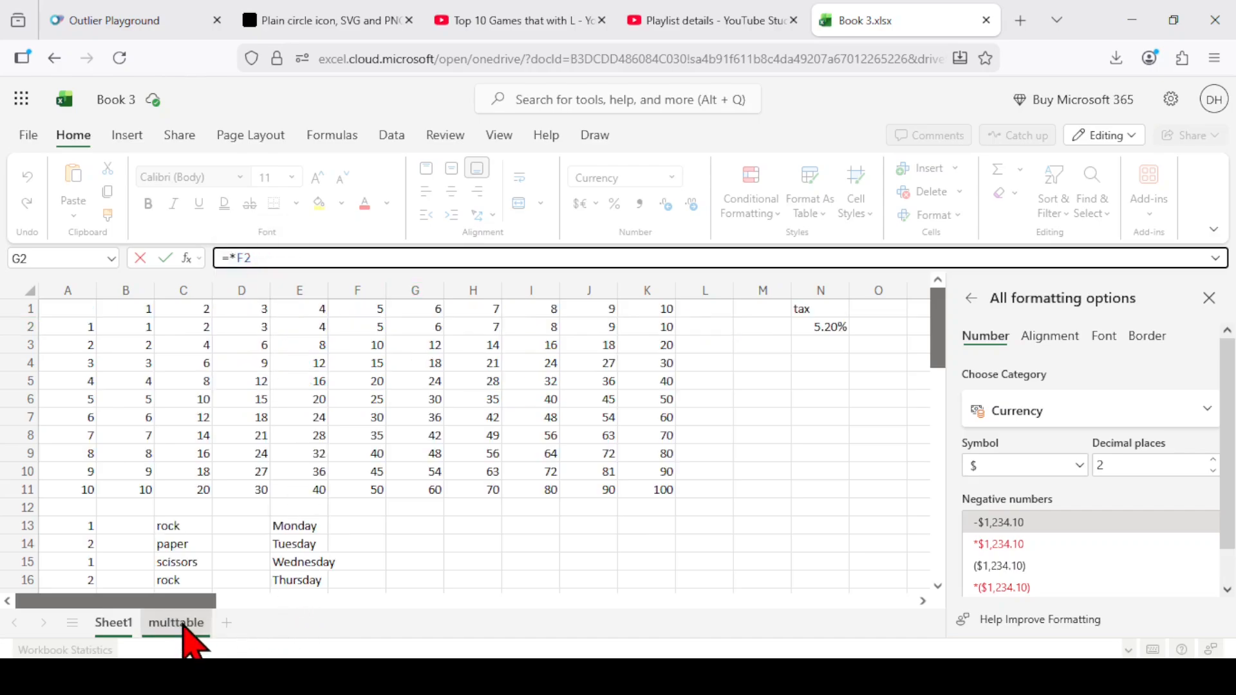
left_click(834, 327)
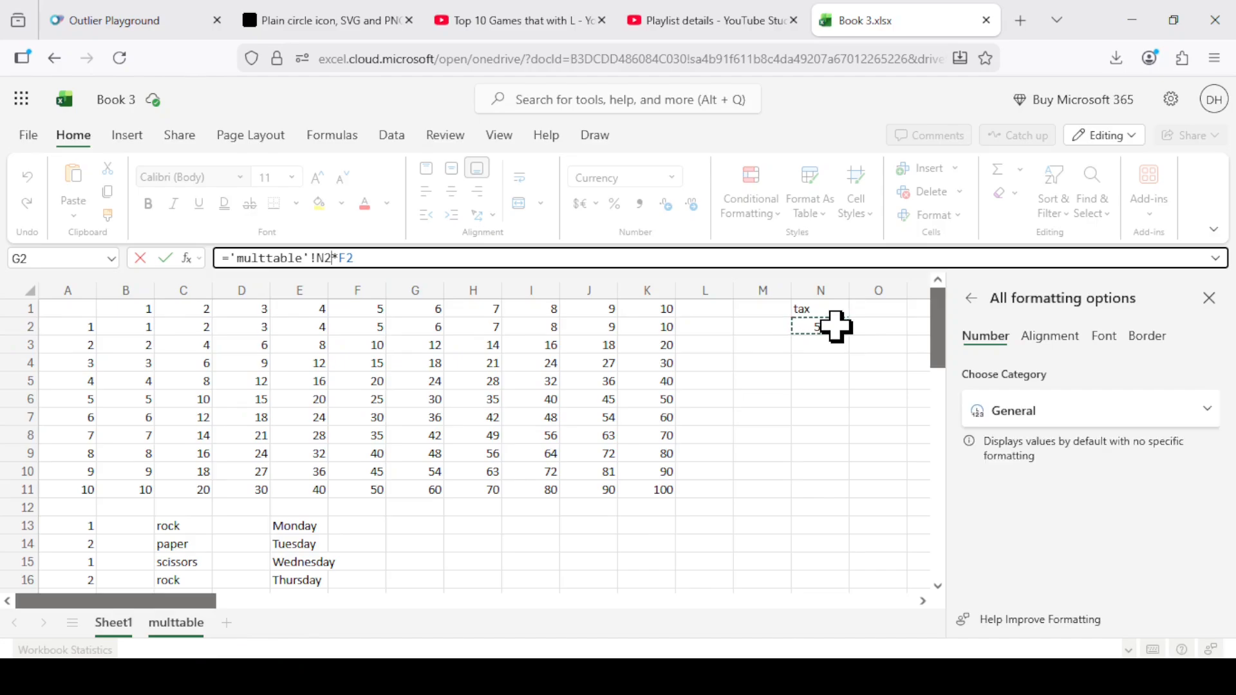
key("Return")
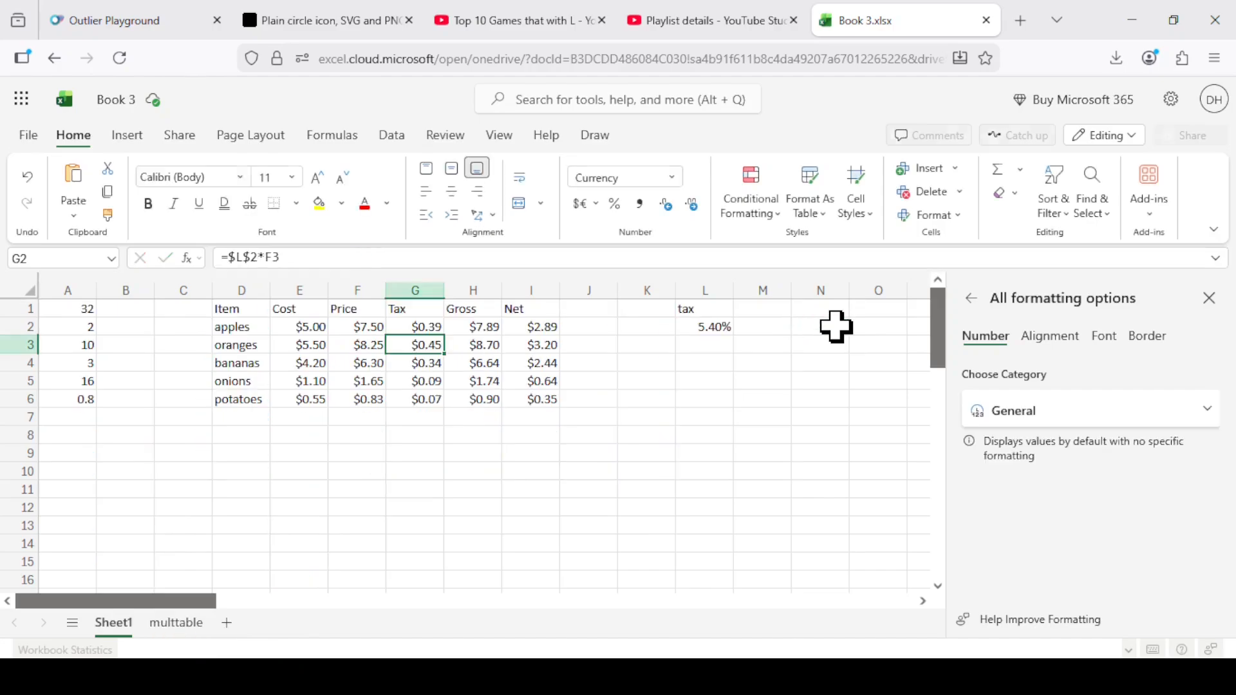
Define the name tax for cell N2 on the multtable sheet.
left_click(177, 623)
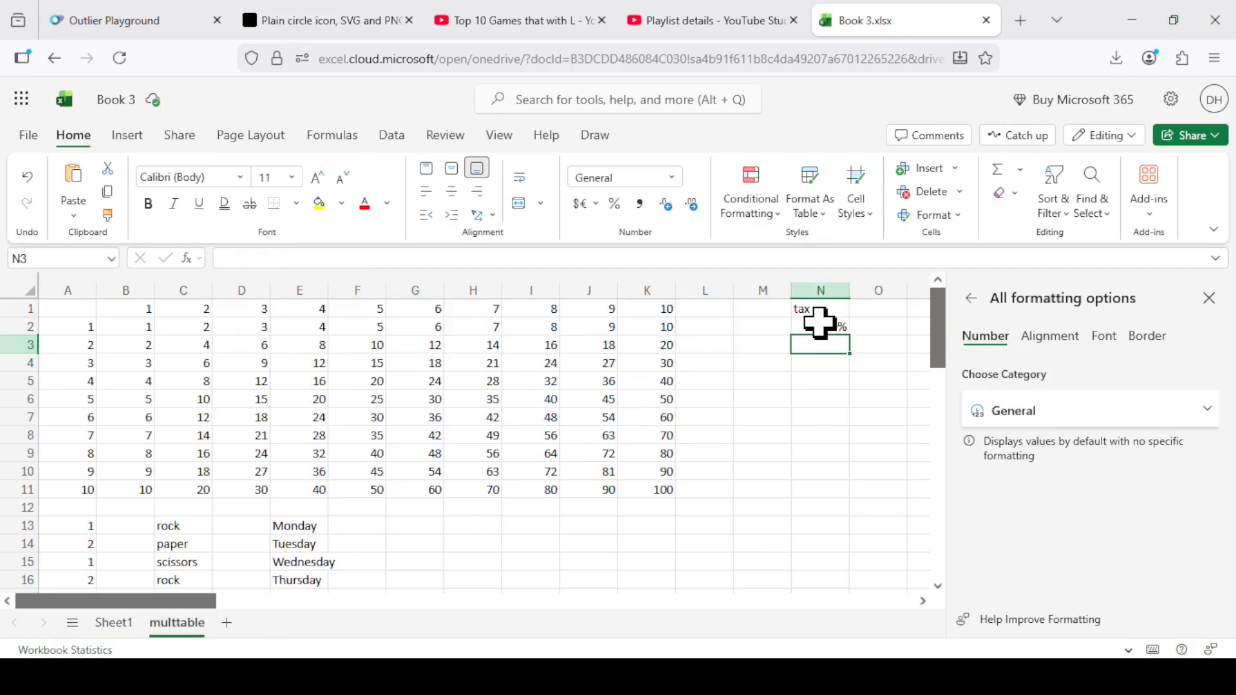
left_click(820, 324)
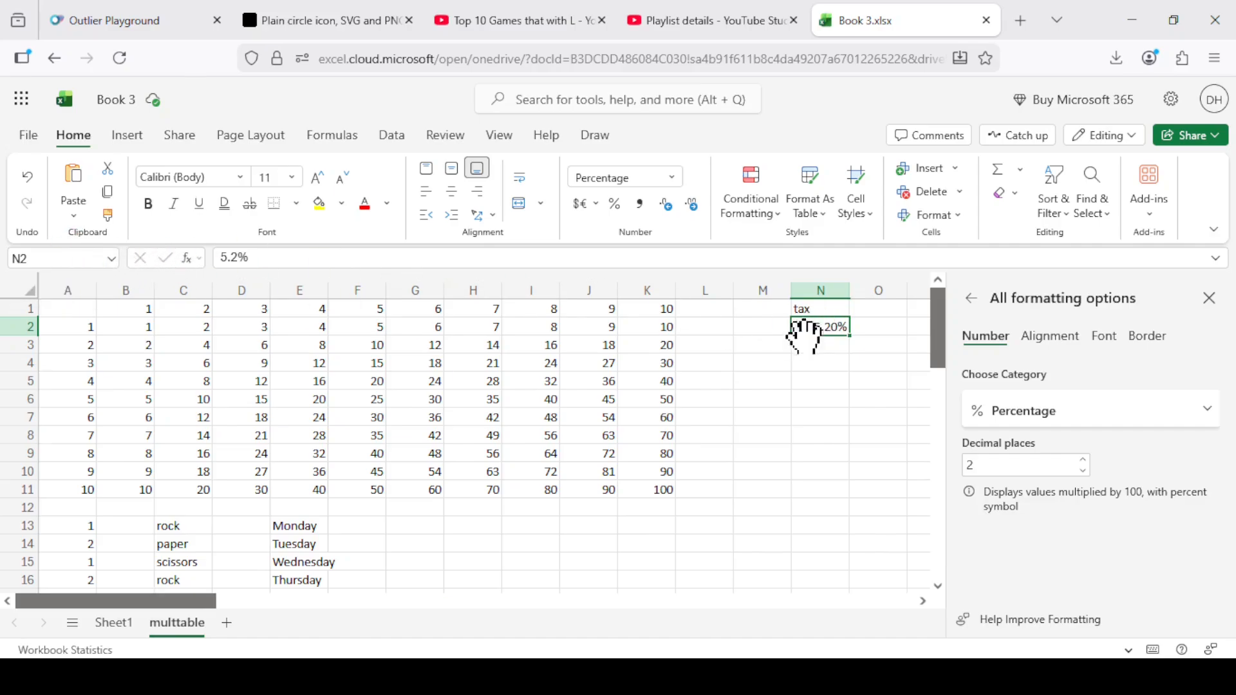
left_click(79, 258)
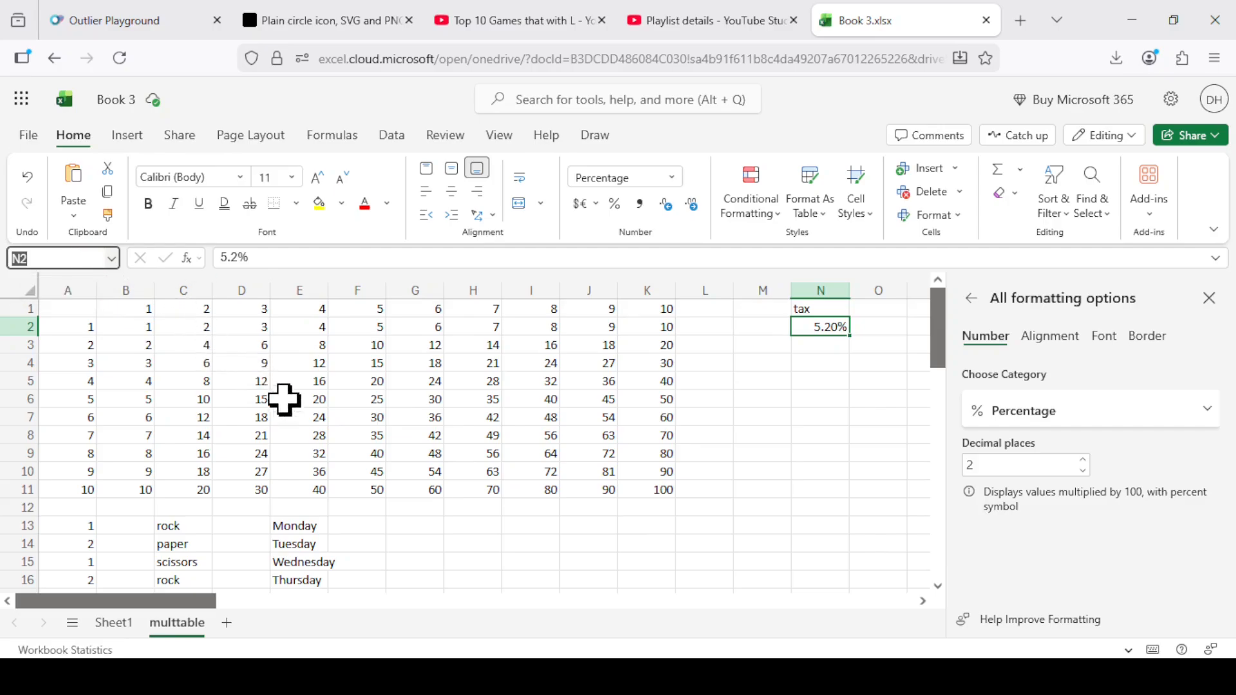
type("tax")
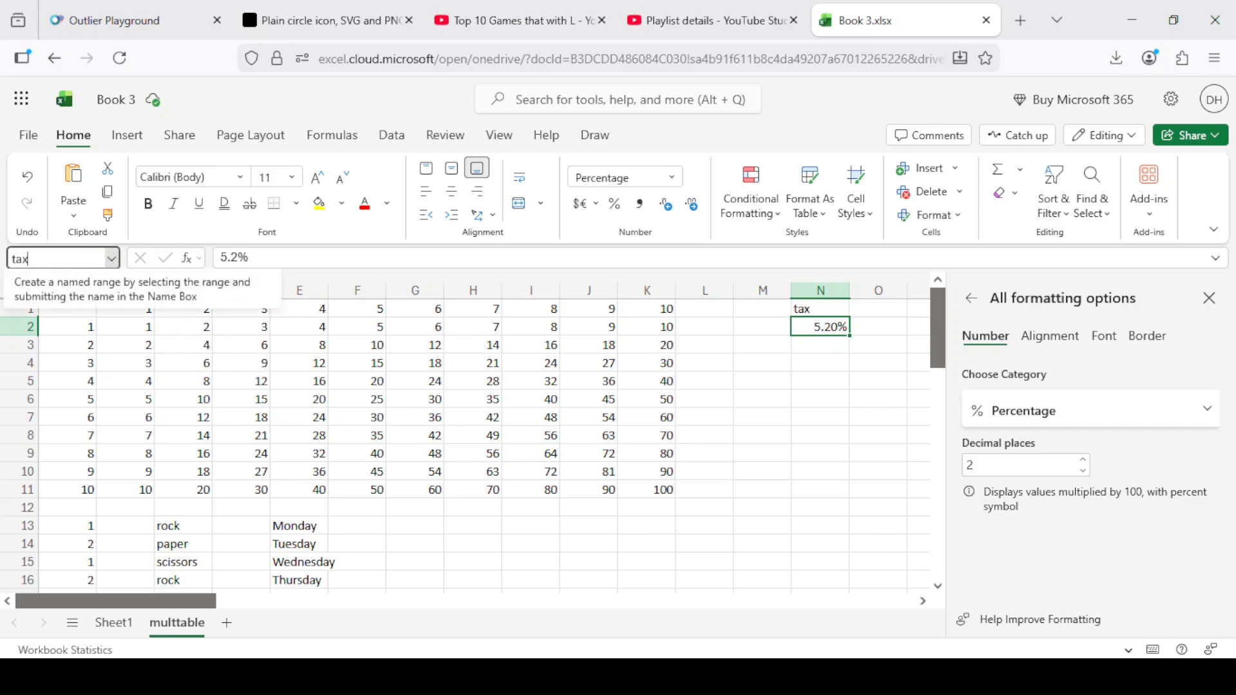
key("Return")
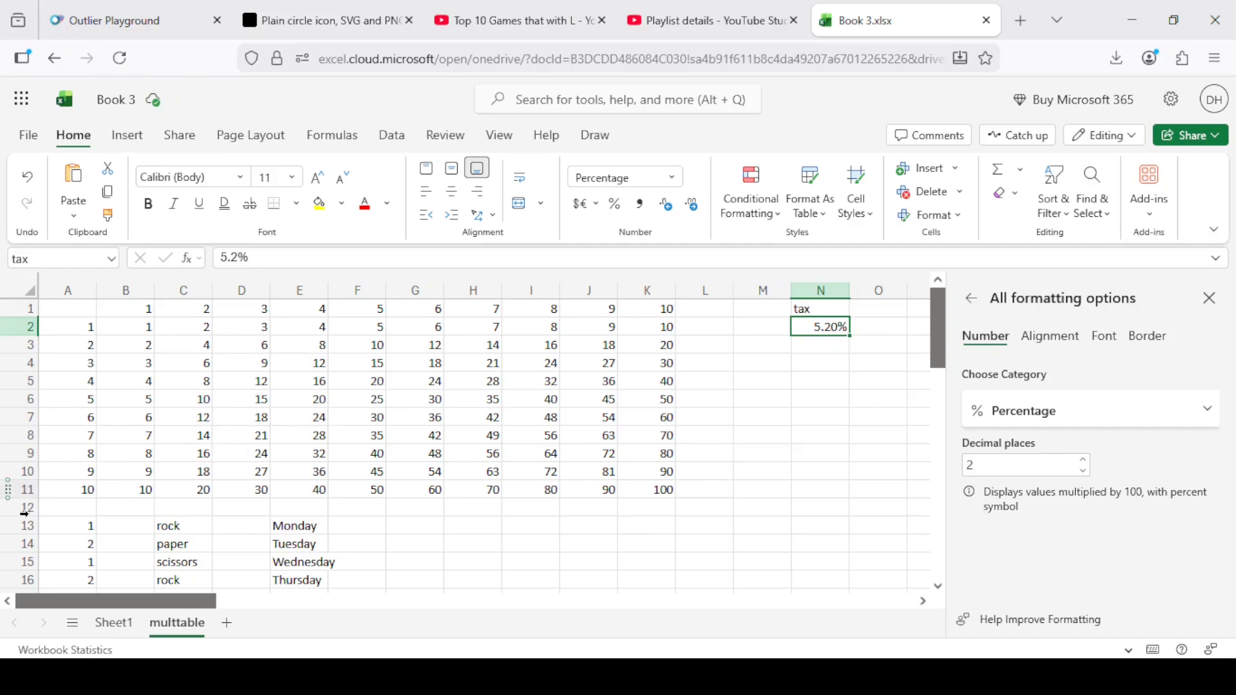
On Sheet1, replace $L$2 with the named cell tax in the oranges' tax formula in G3, making it =tax*F3.
left_click(116, 624)
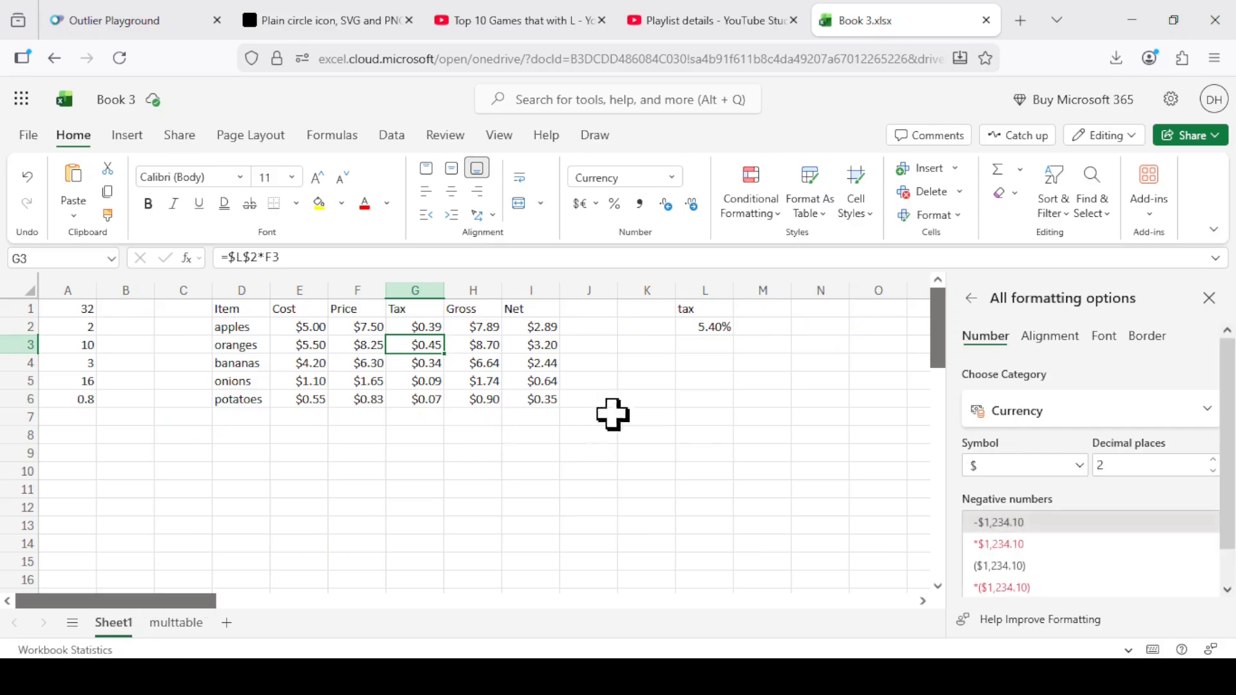
left_click(415, 327)
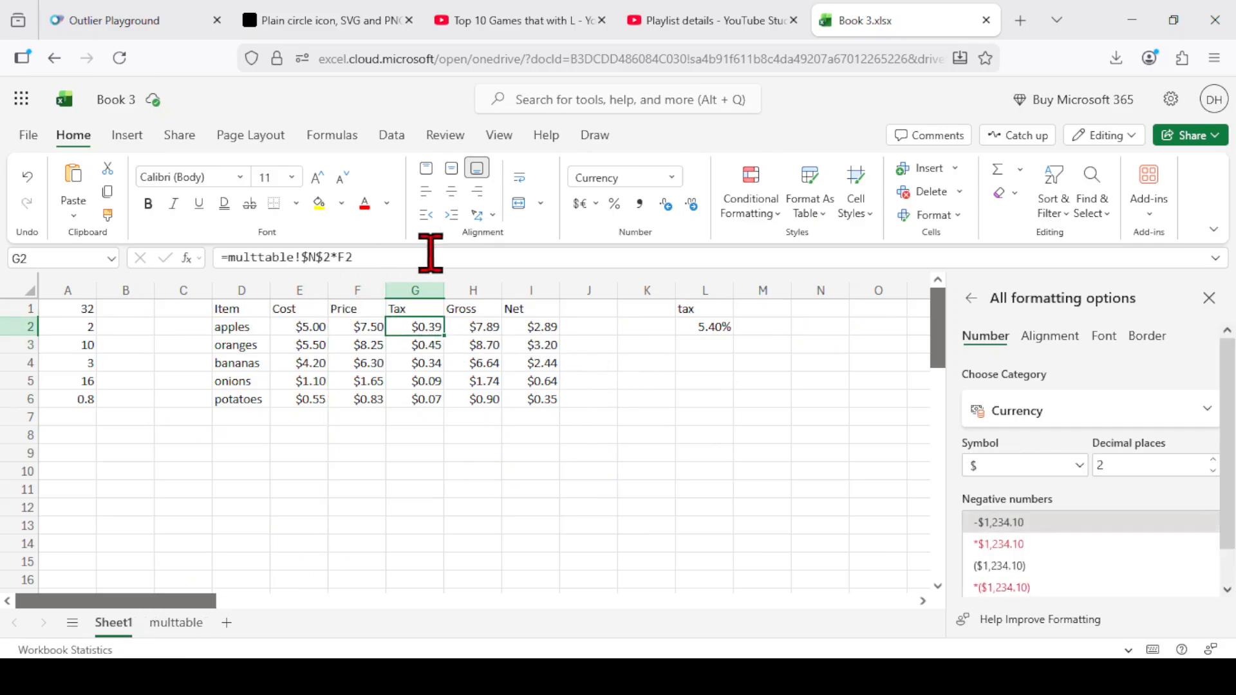
left_click(412, 343)
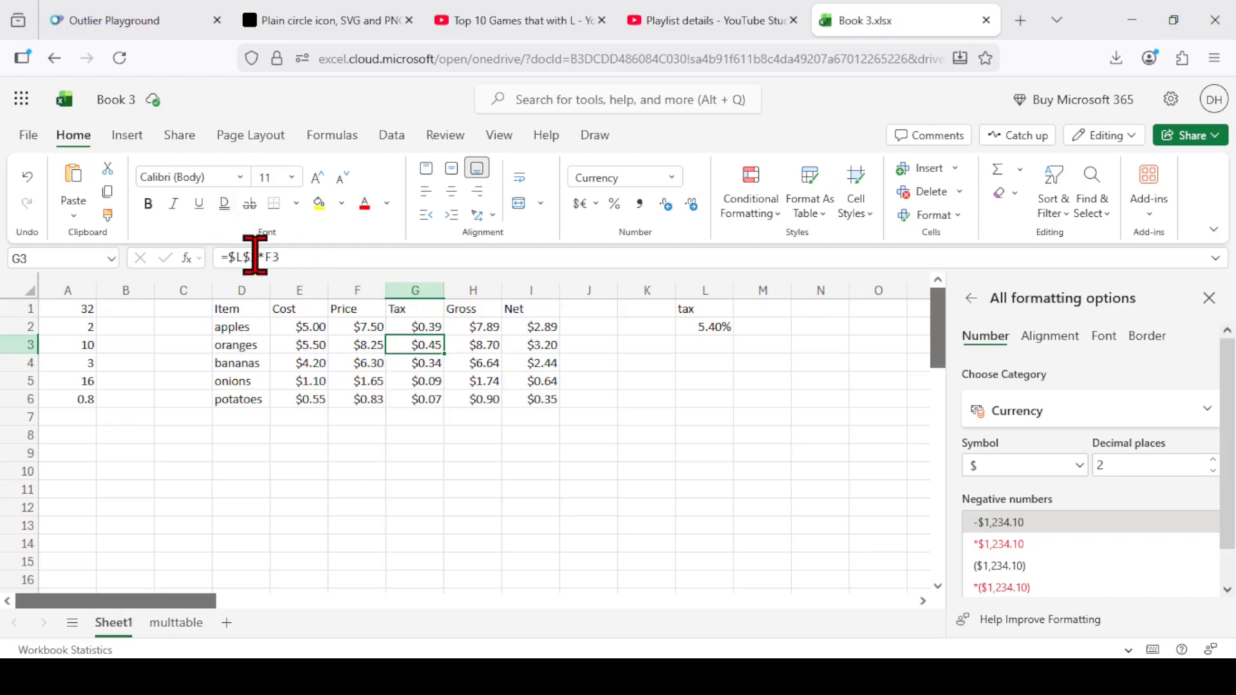
left_click(245, 257)
left_click_drag(245, 257, 230, 257)
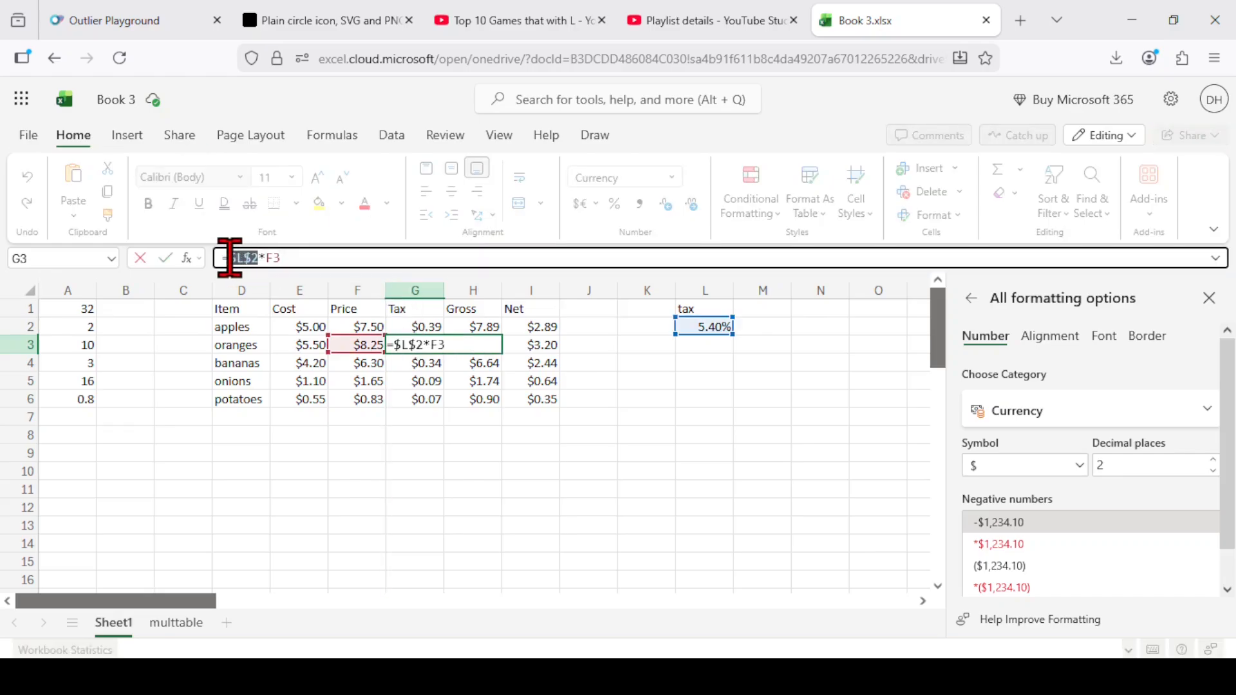
type("tax")
key("BackSpace")
key("BackSpace")
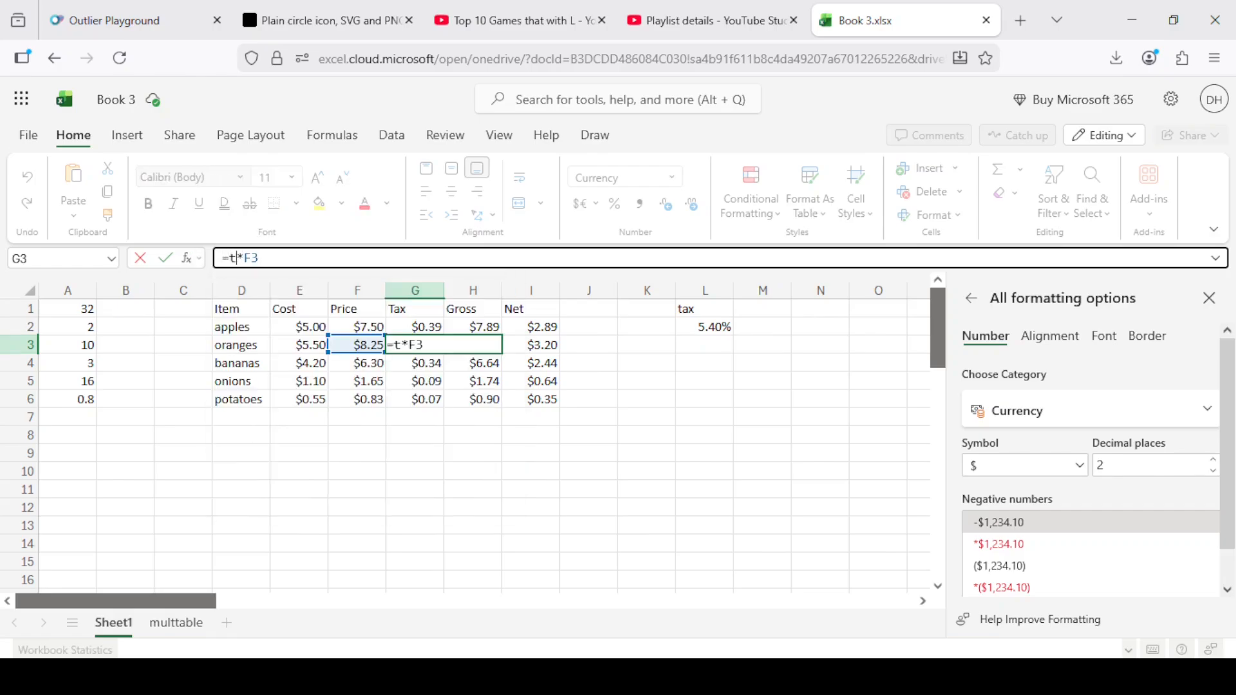
type("ax")
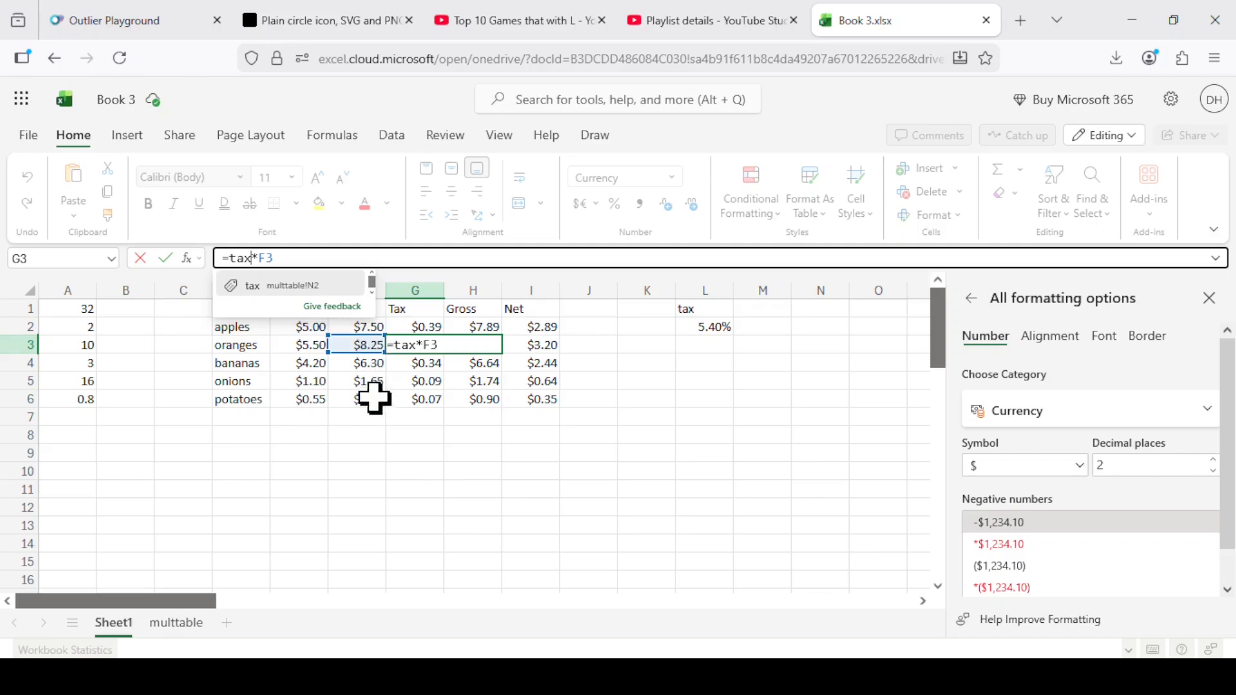
key("Return")
key("Return")
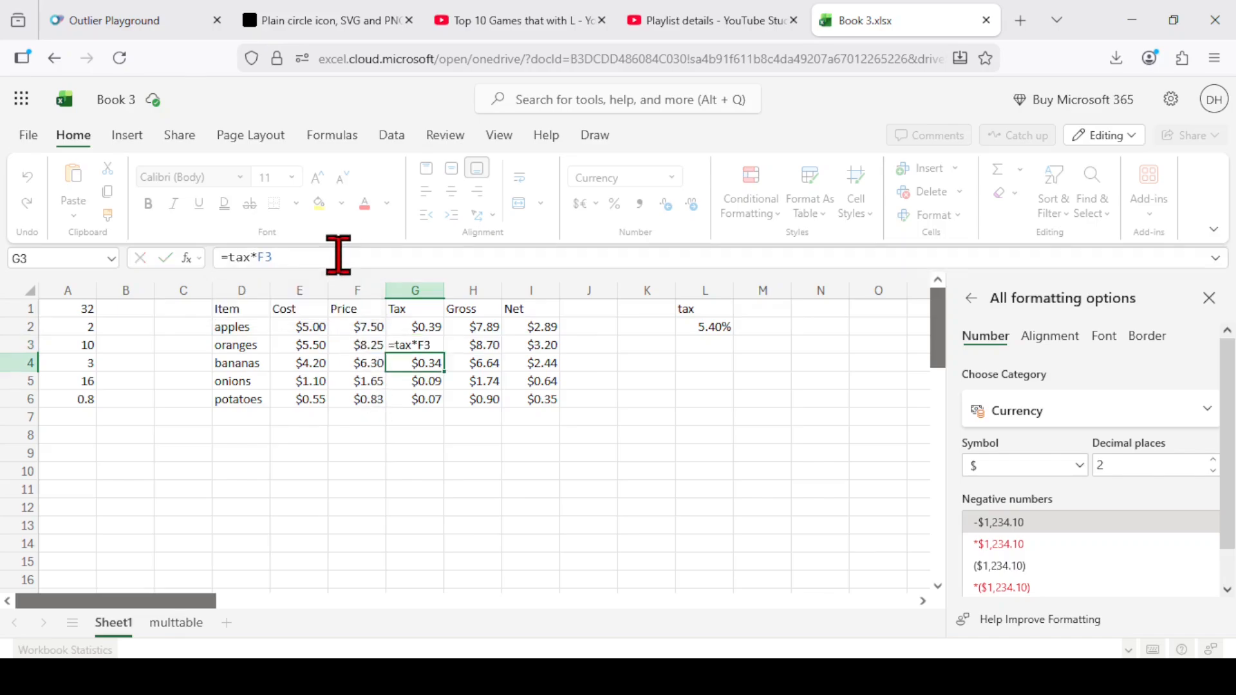
Fill the G3 tax formula down to G4 and check it against the named tax cell on the multtable sheet.
left_click(417, 345)
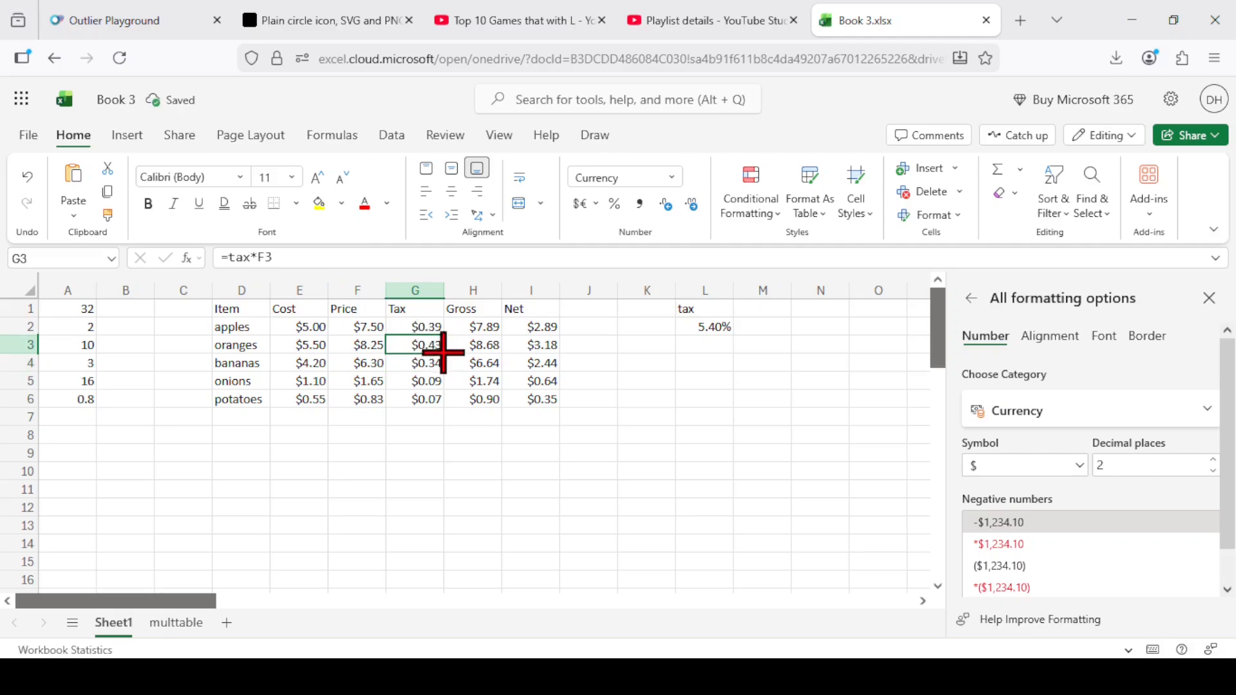
left_click_drag(443, 352, 442, 370)
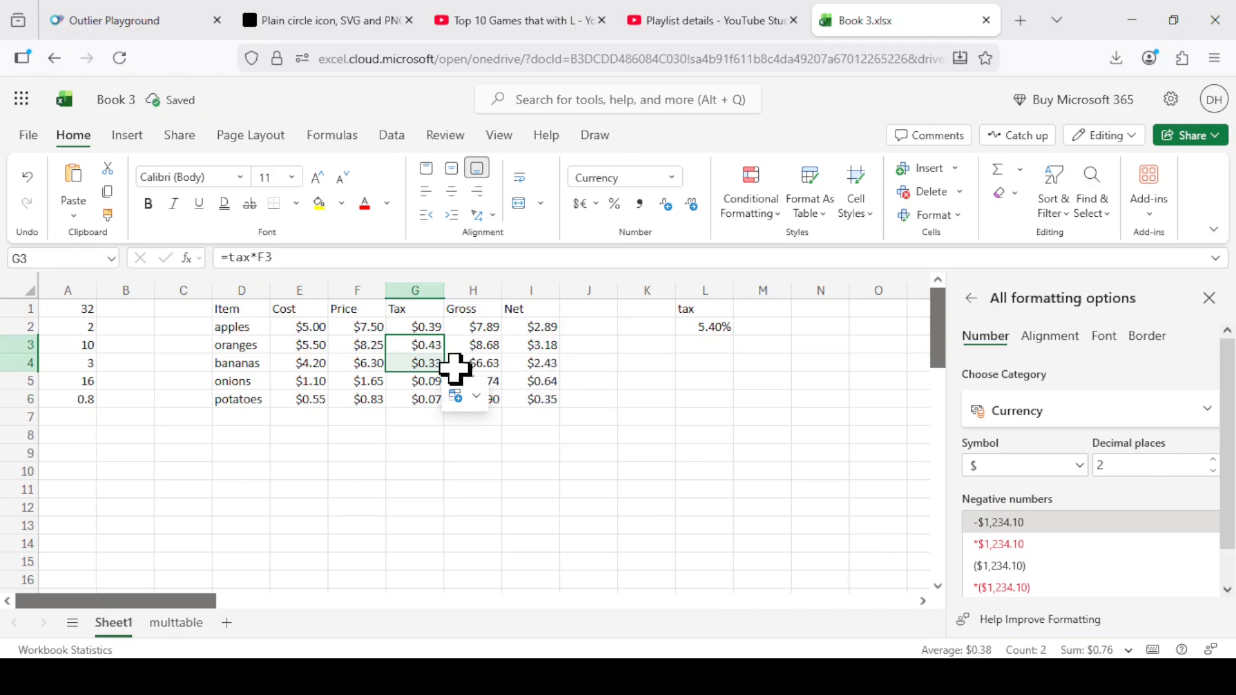
left_click(425, 367)
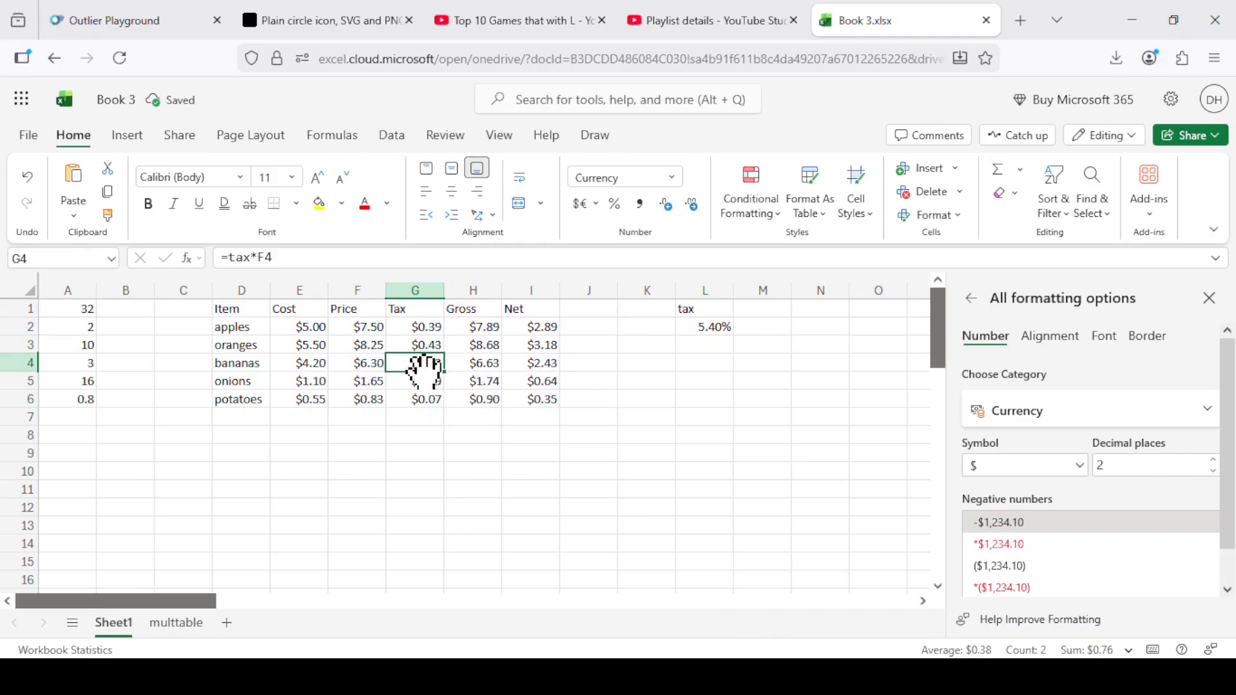
left_click(175, 623)
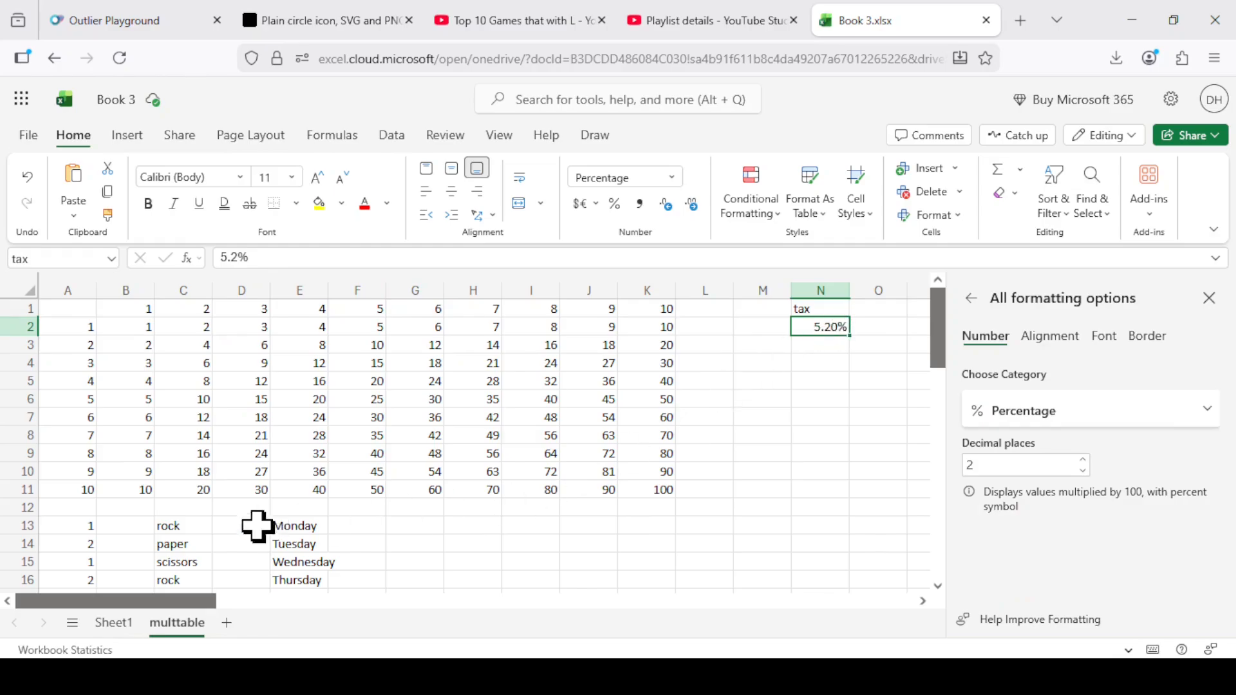
left_click(114, 623)
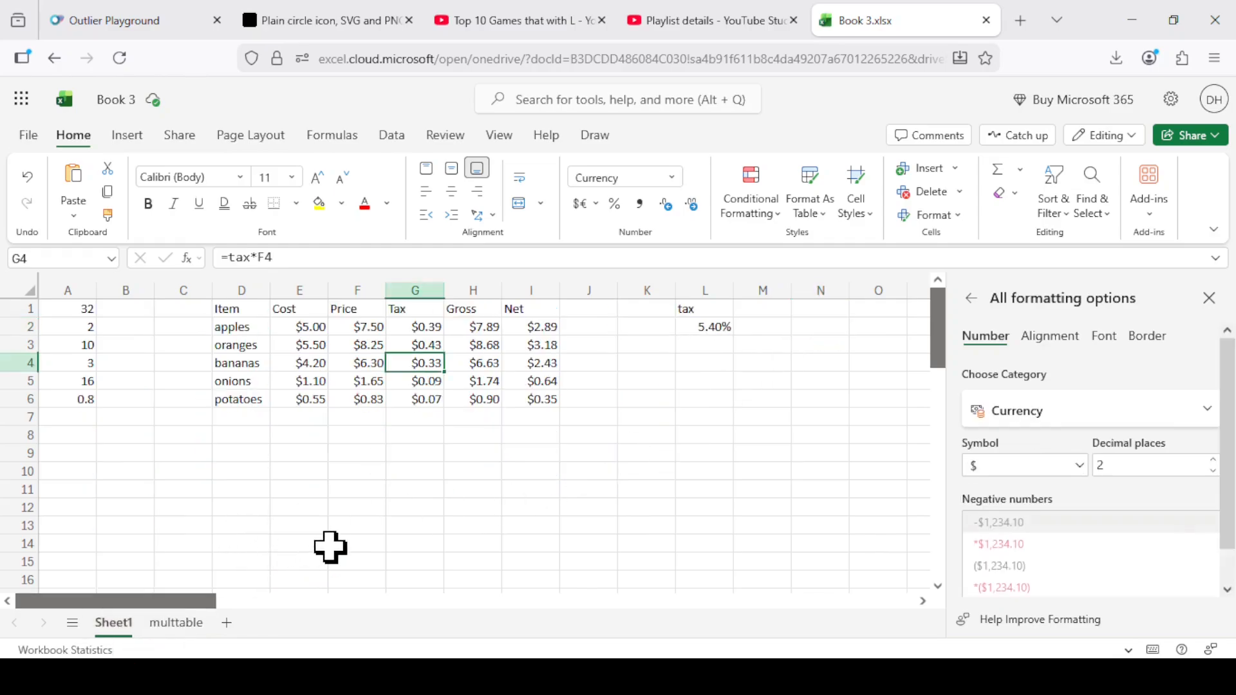
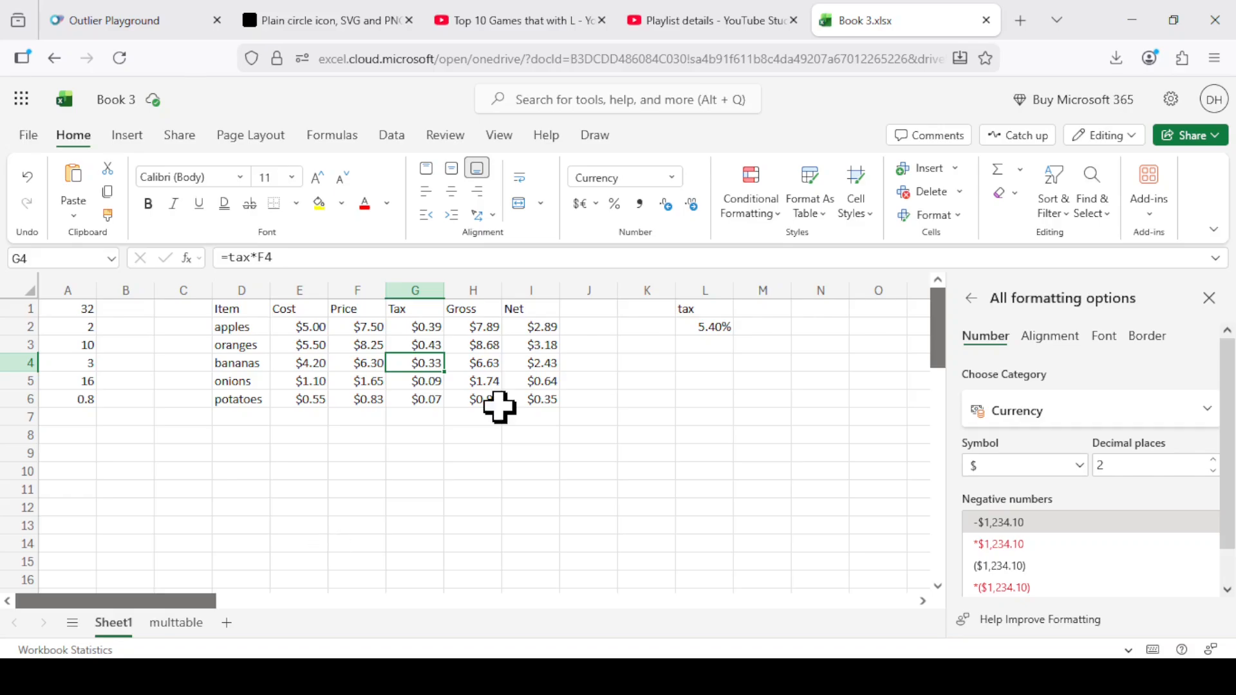
Show the Name Manager, and add the label interest in M1 with a 12% rate below it in M2.
left_click(348, 150)
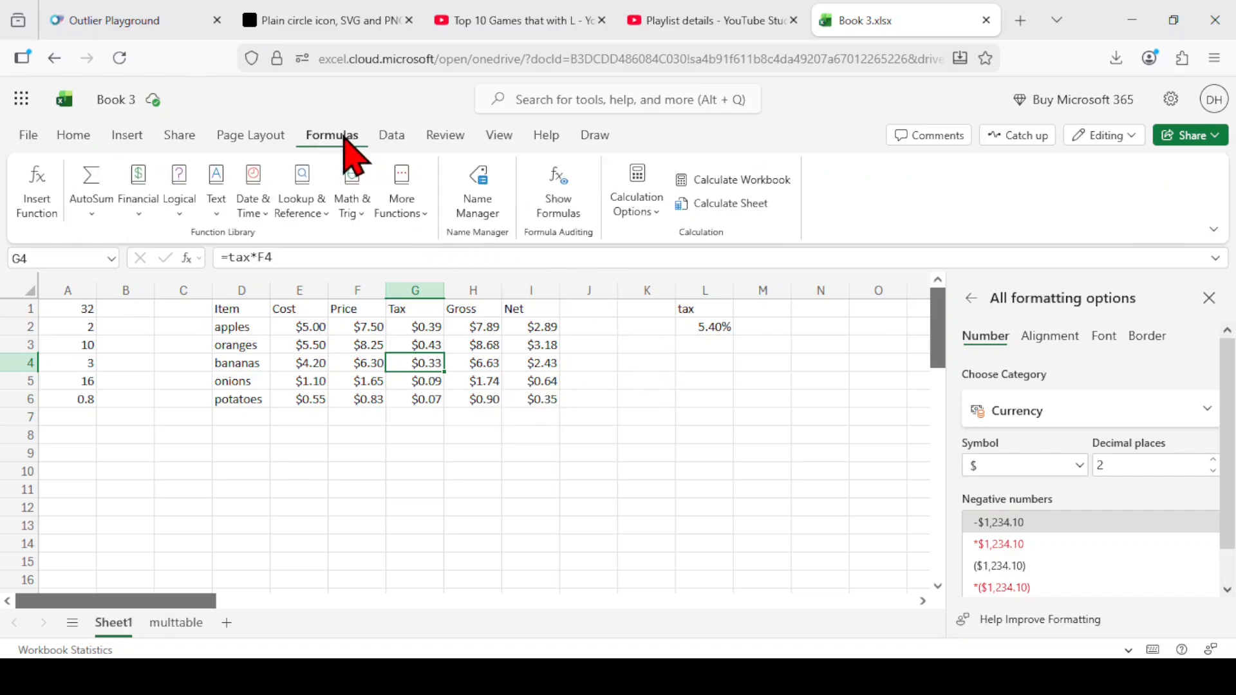
left_click(480, 196)
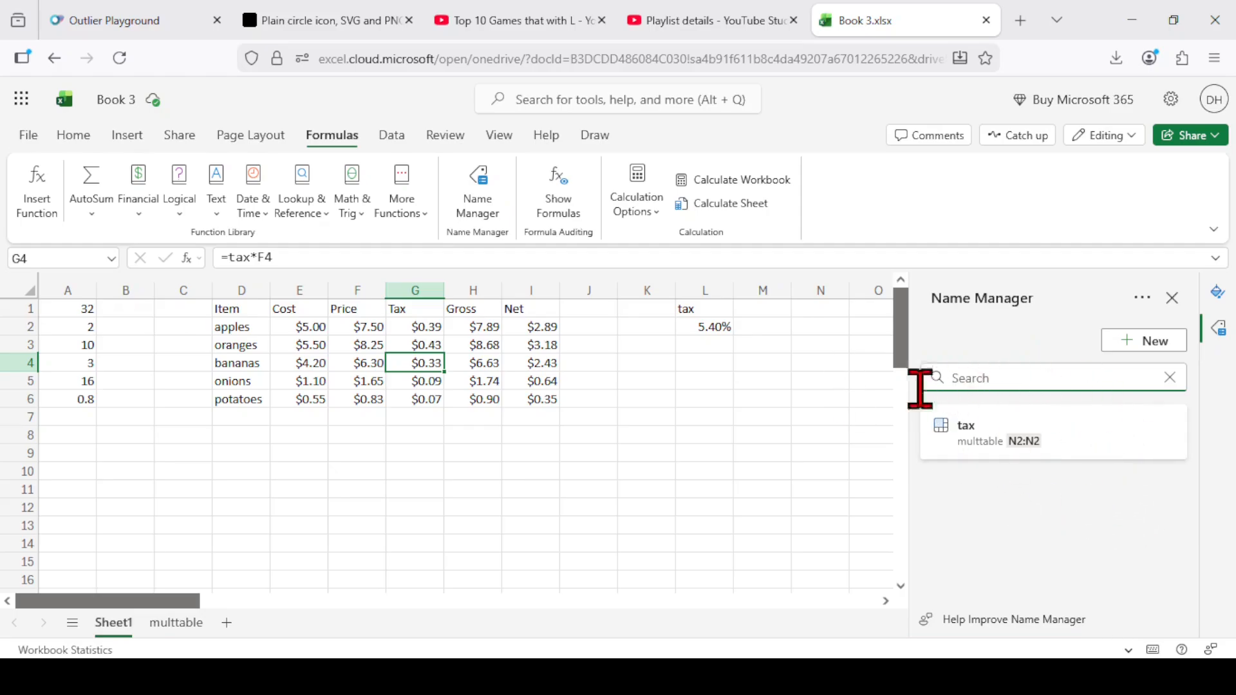
left_click(769, 308)
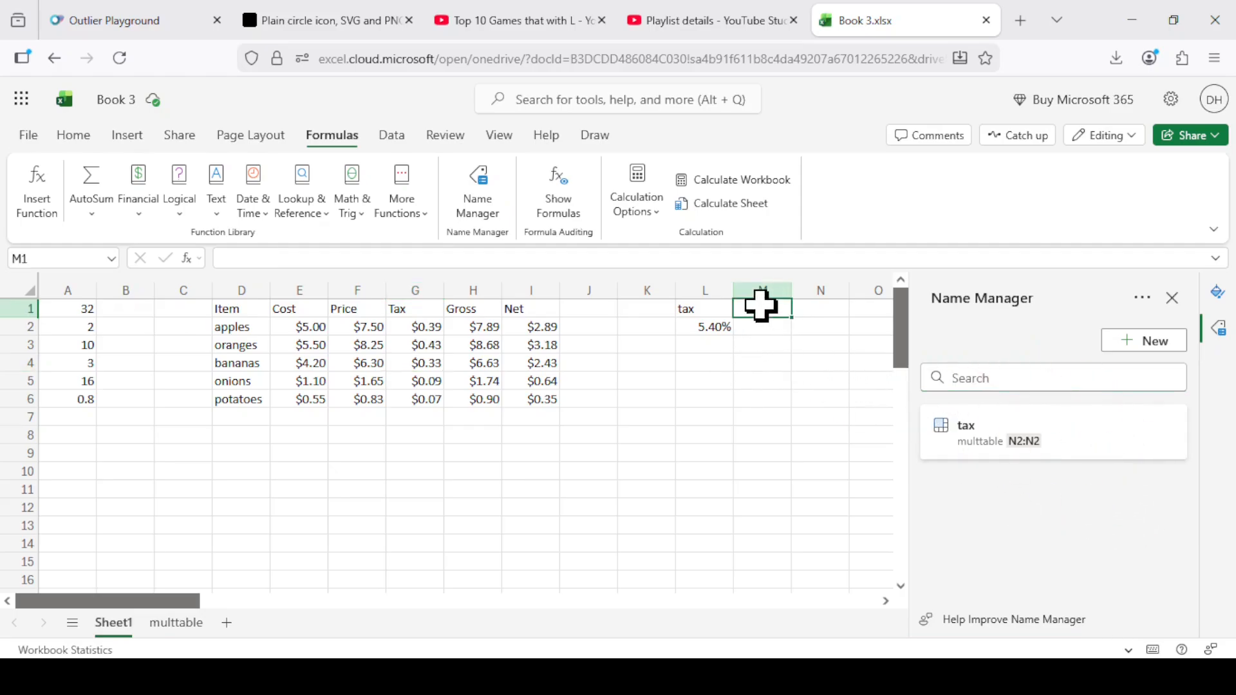
type("inter")
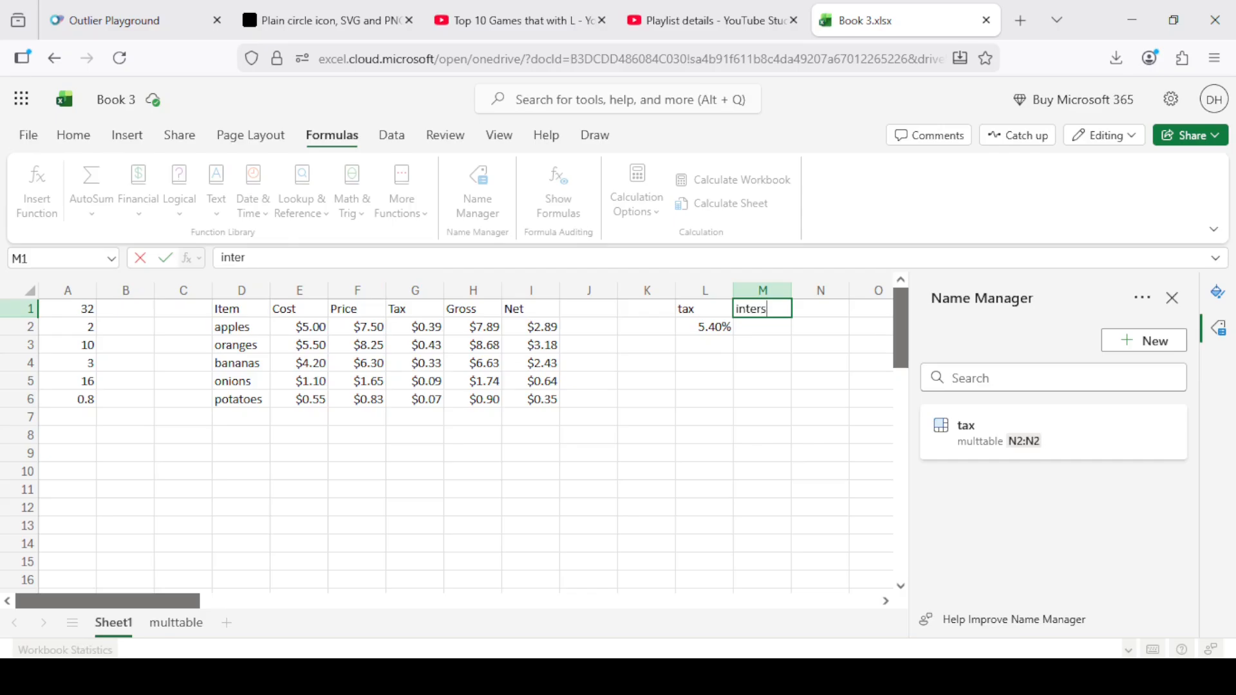
type("est")
key("Return")
type("12")
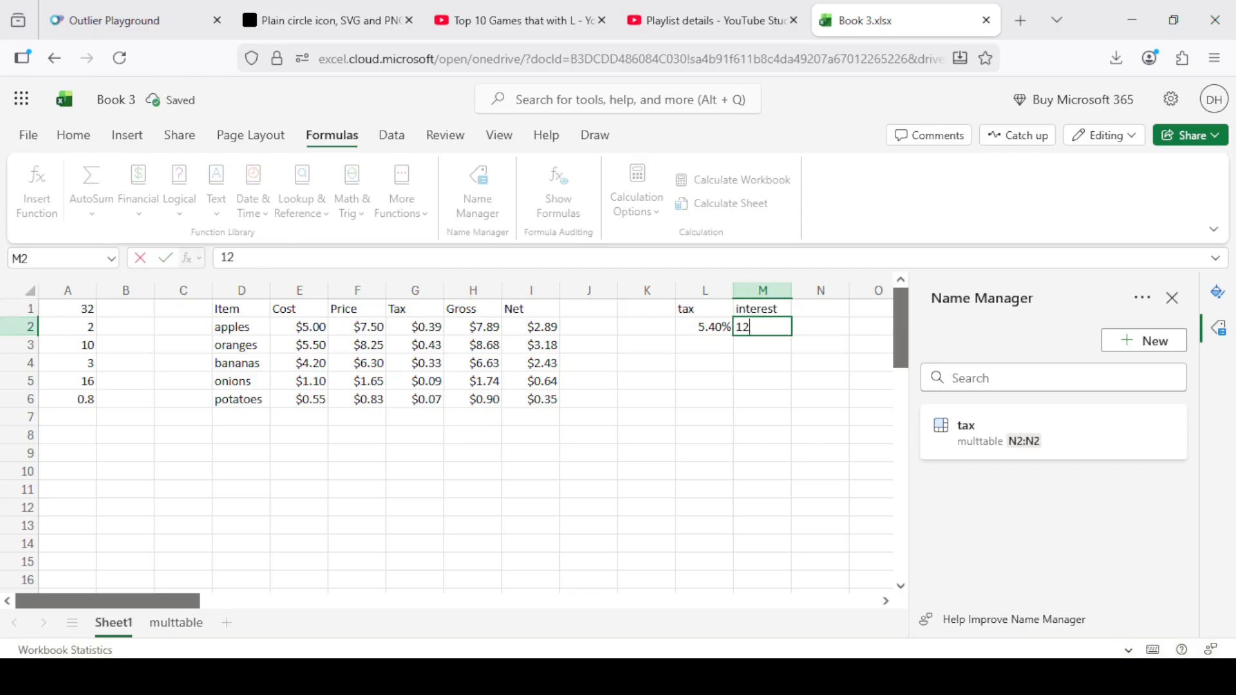
key("Return")
key("Up")
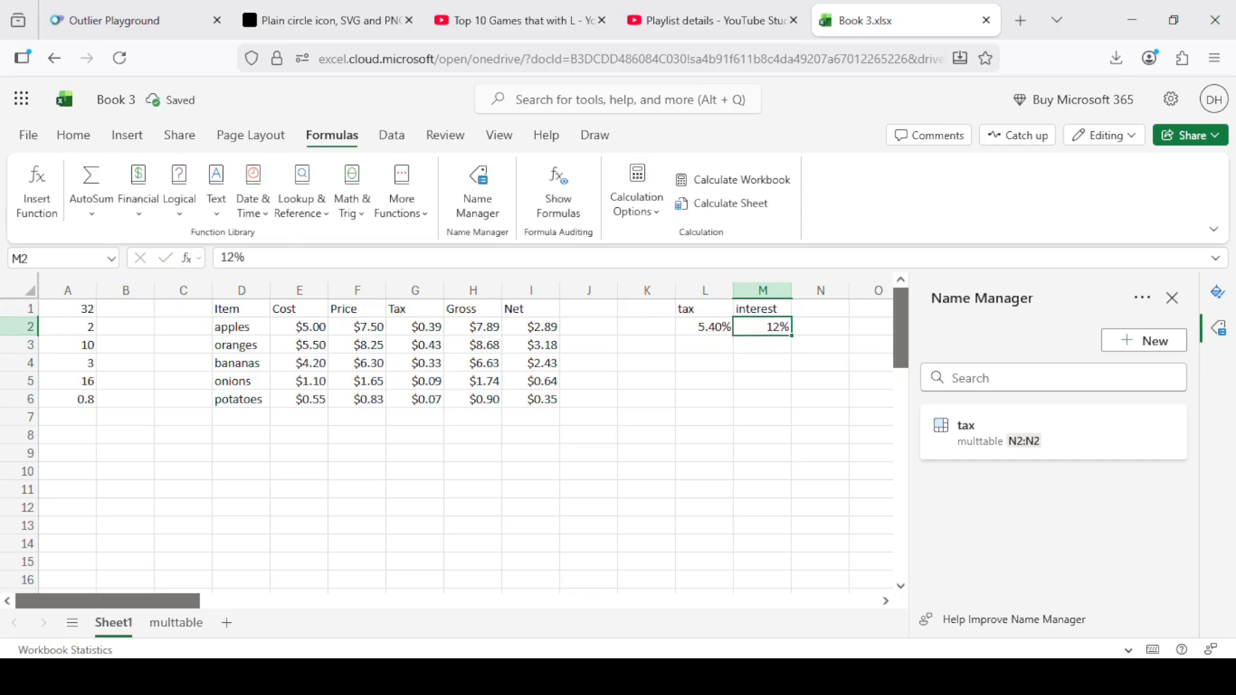
Define the name interest for cell M2 on Sheet1.
left_click(56, 258)
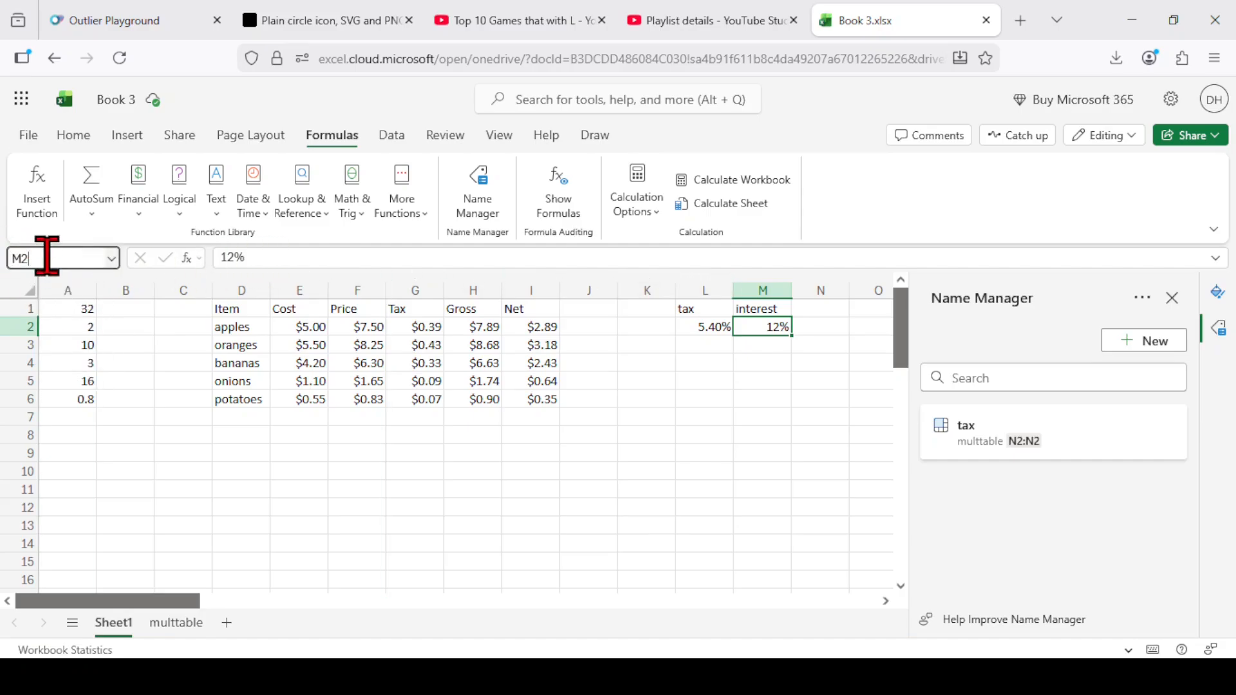
key("BackSpace")
key("BackSpace")
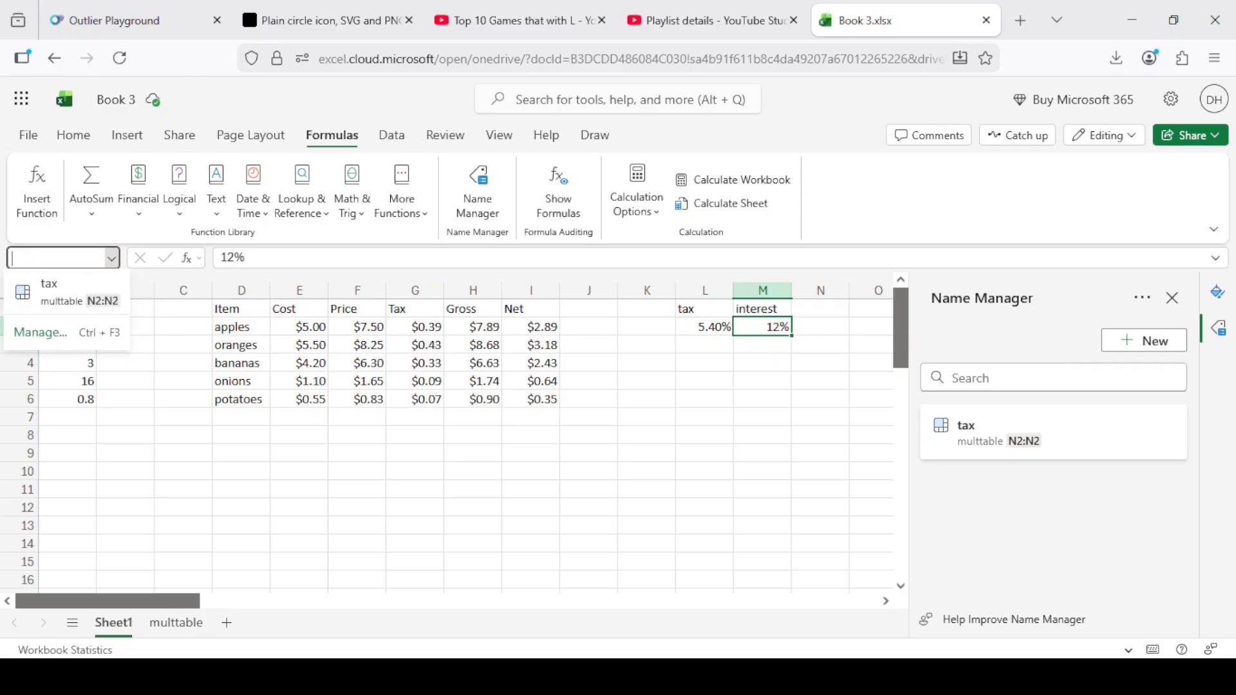
type("interest")
key("Return")
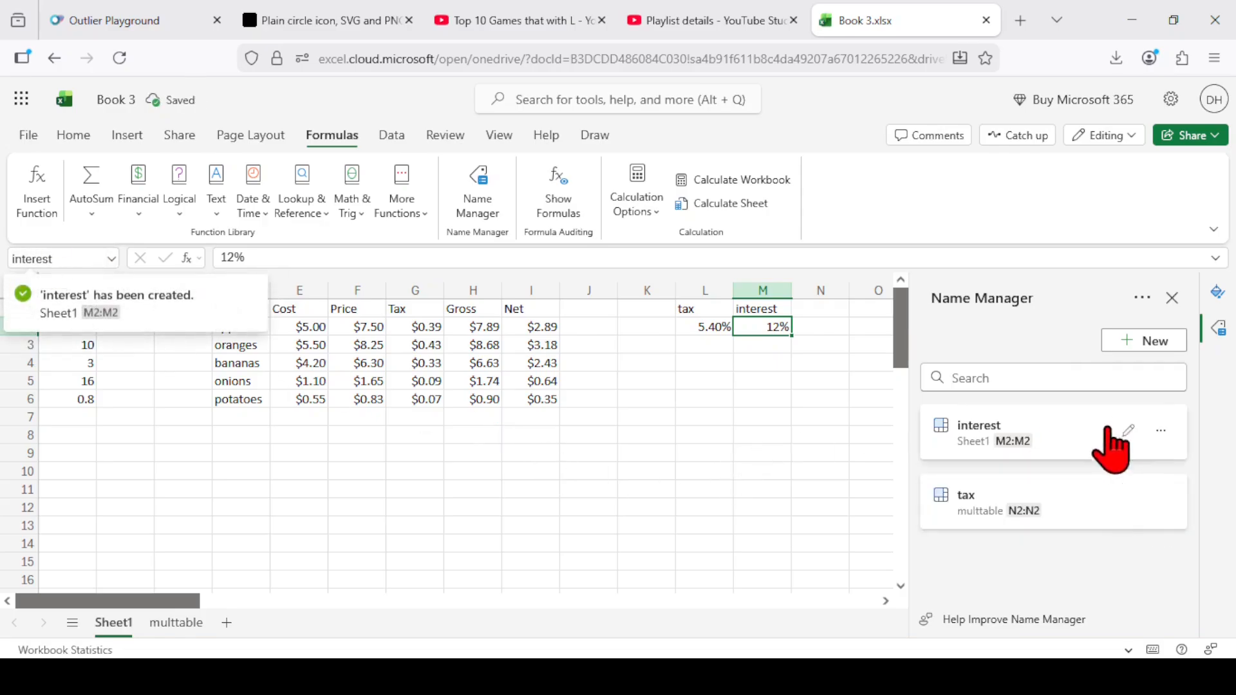
From the multtable sheet, jump to the named cell interest through the Name Manager and examine its edit settings and further options.
left_click(837, 453)
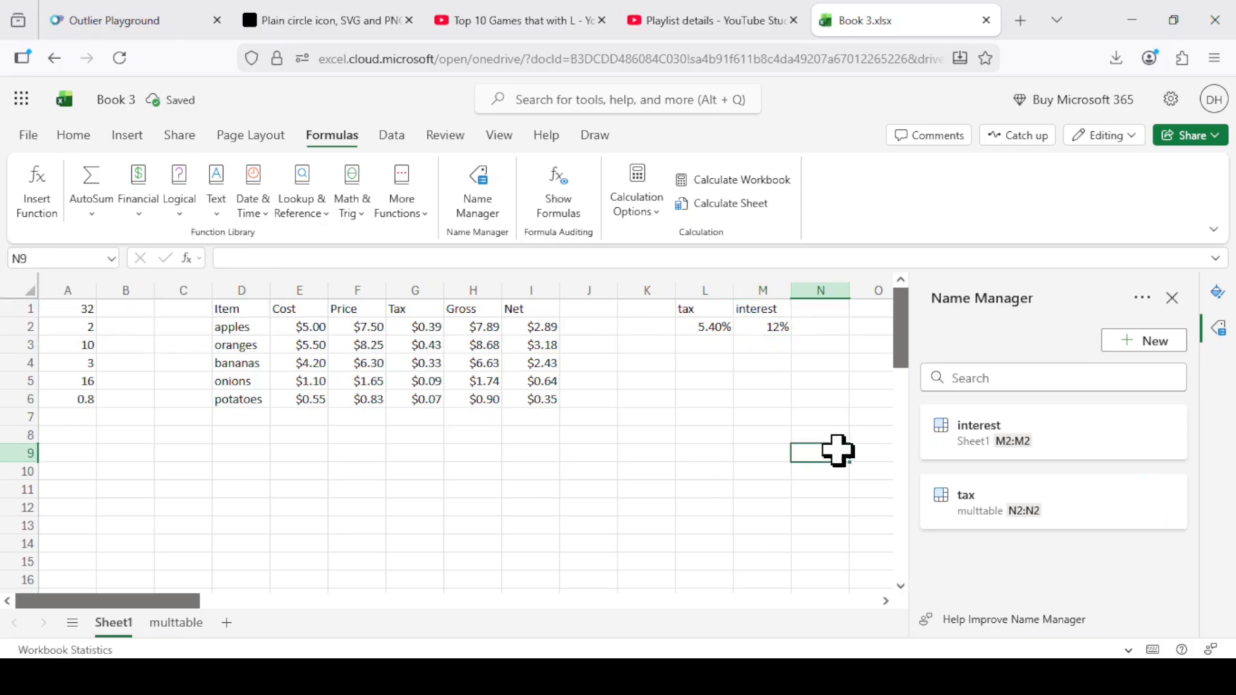
left_click(174, 625)
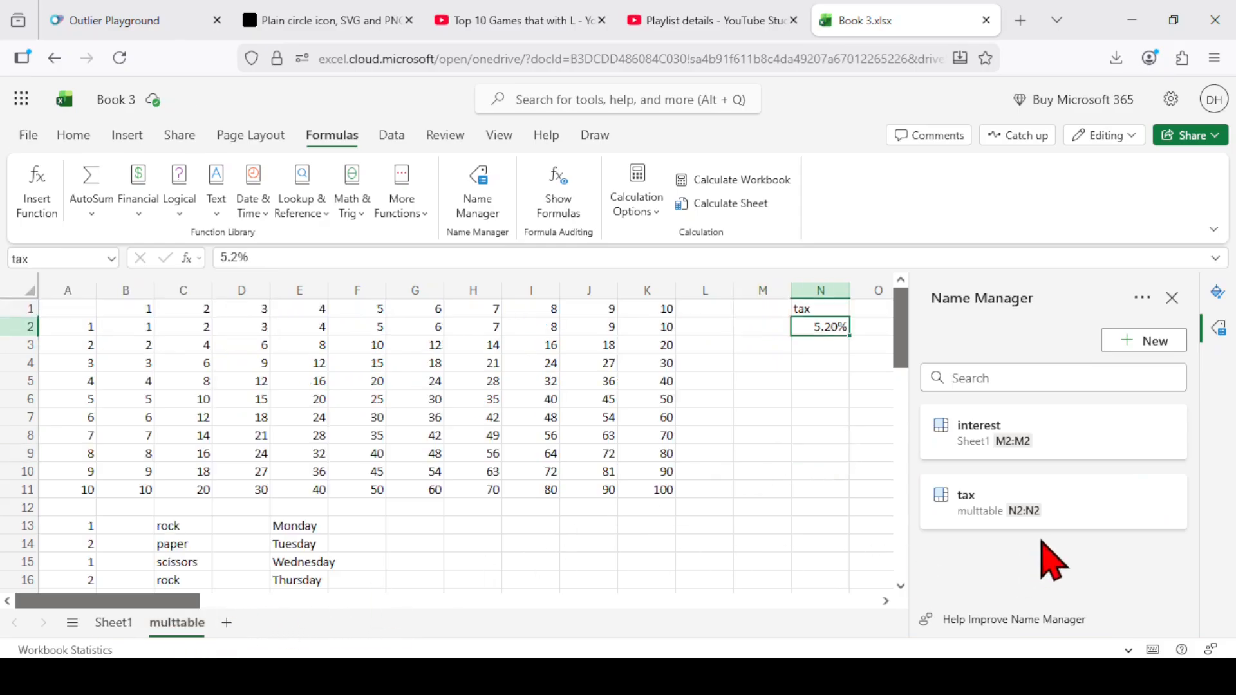
left_click(988, 439)
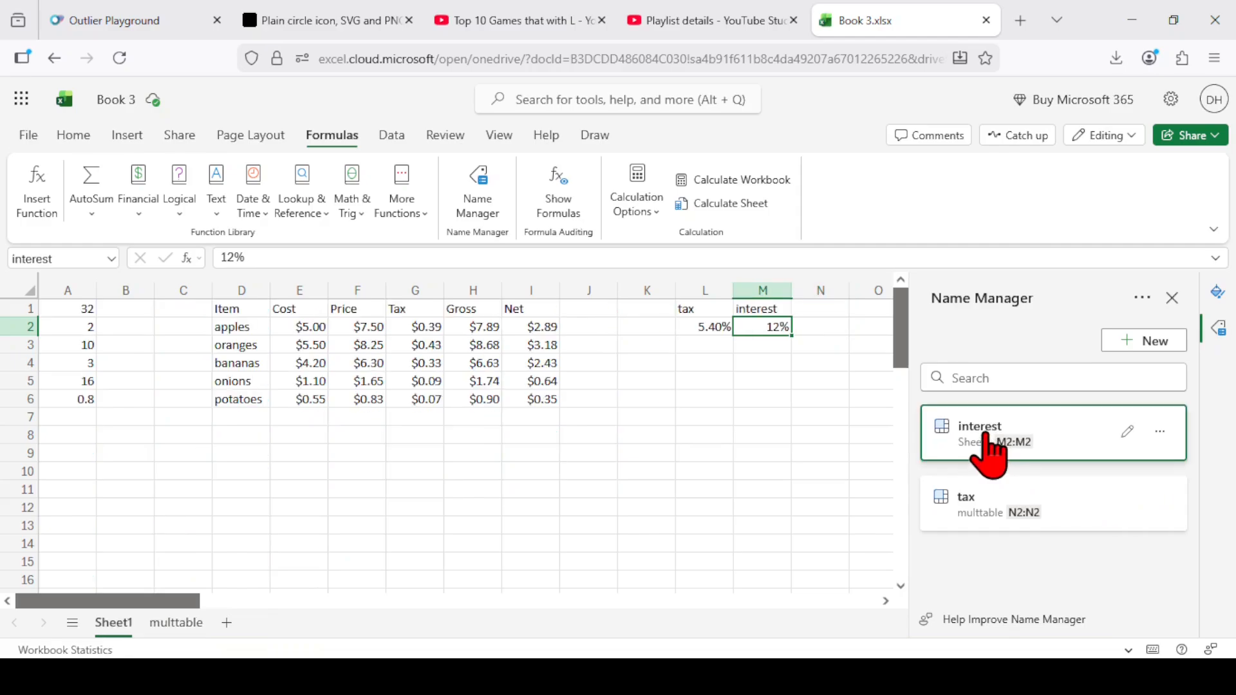
left_click(1128, 432)
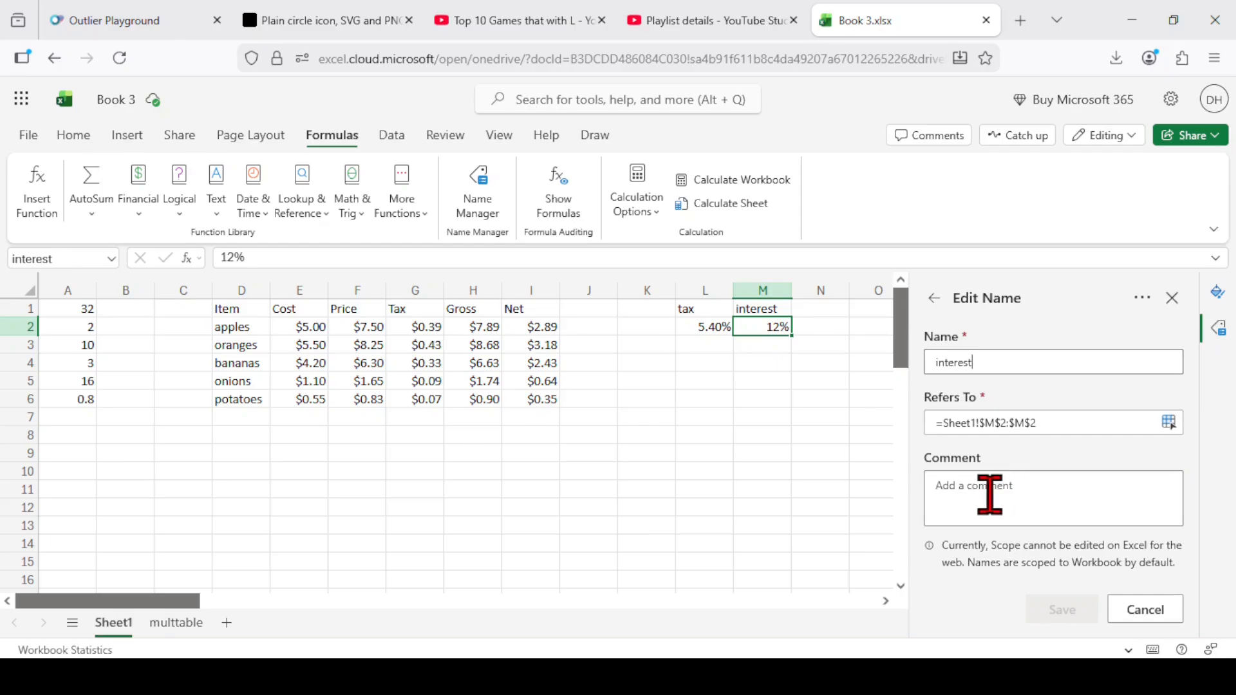
left_click(1153, 612)
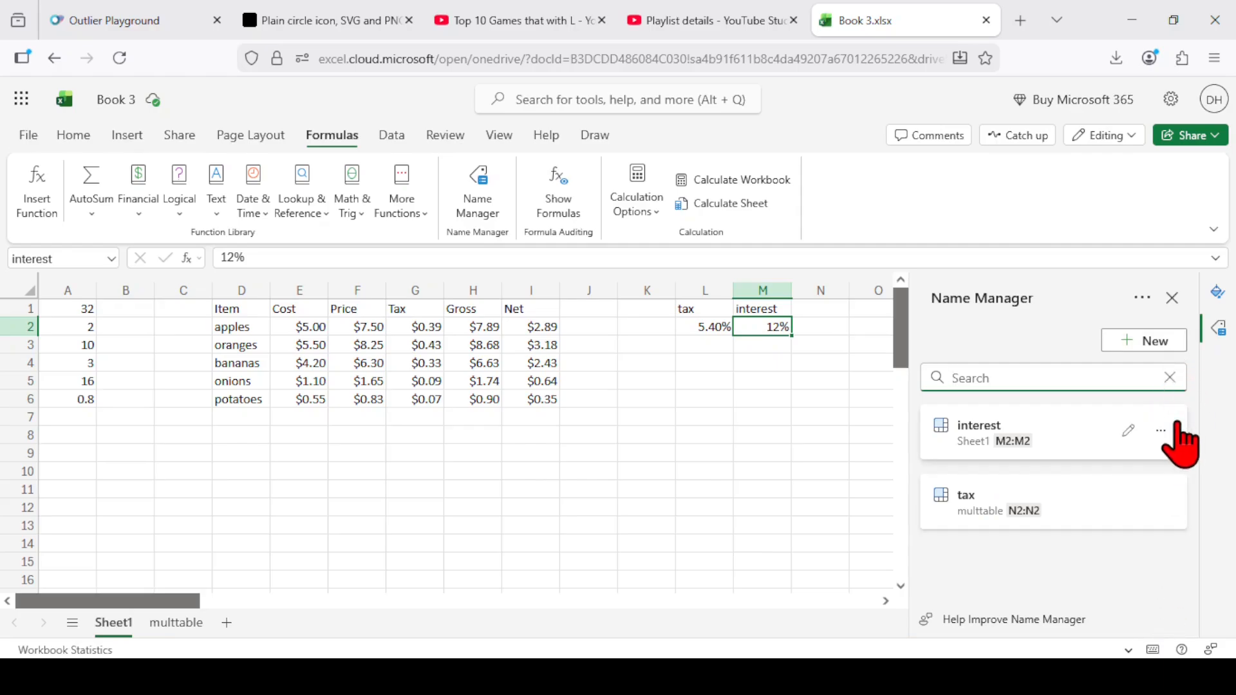
left_click(1161, 432)
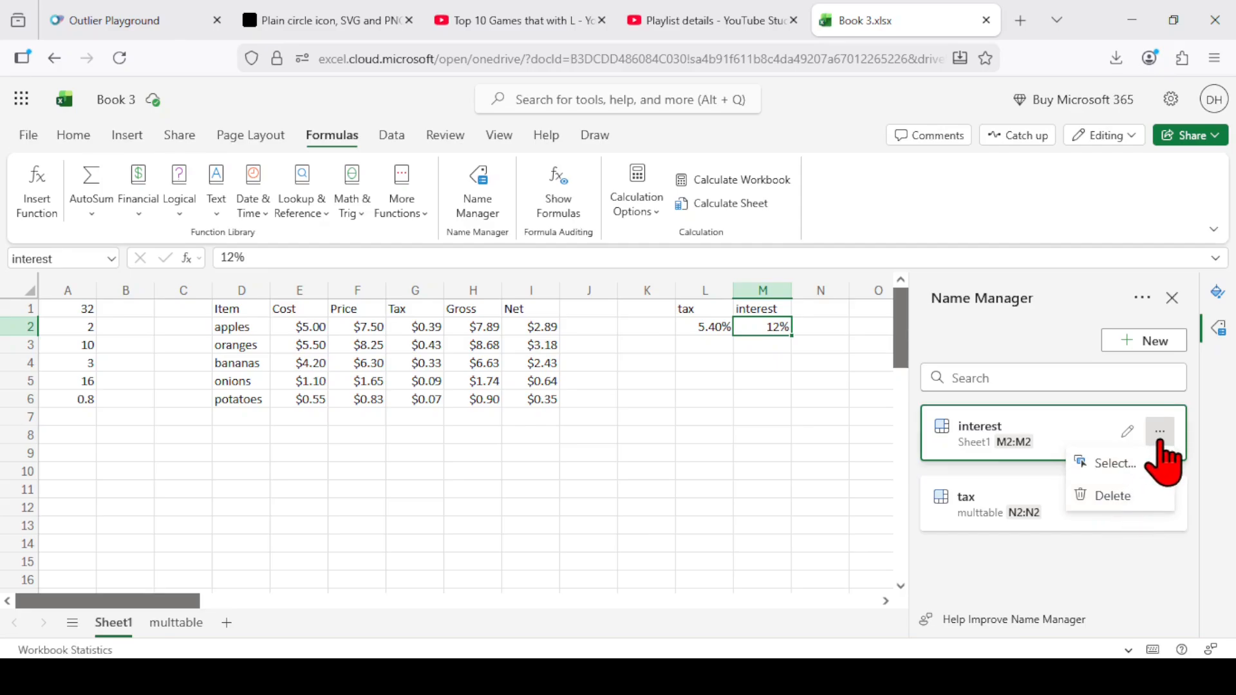
left_click(1087, 454)
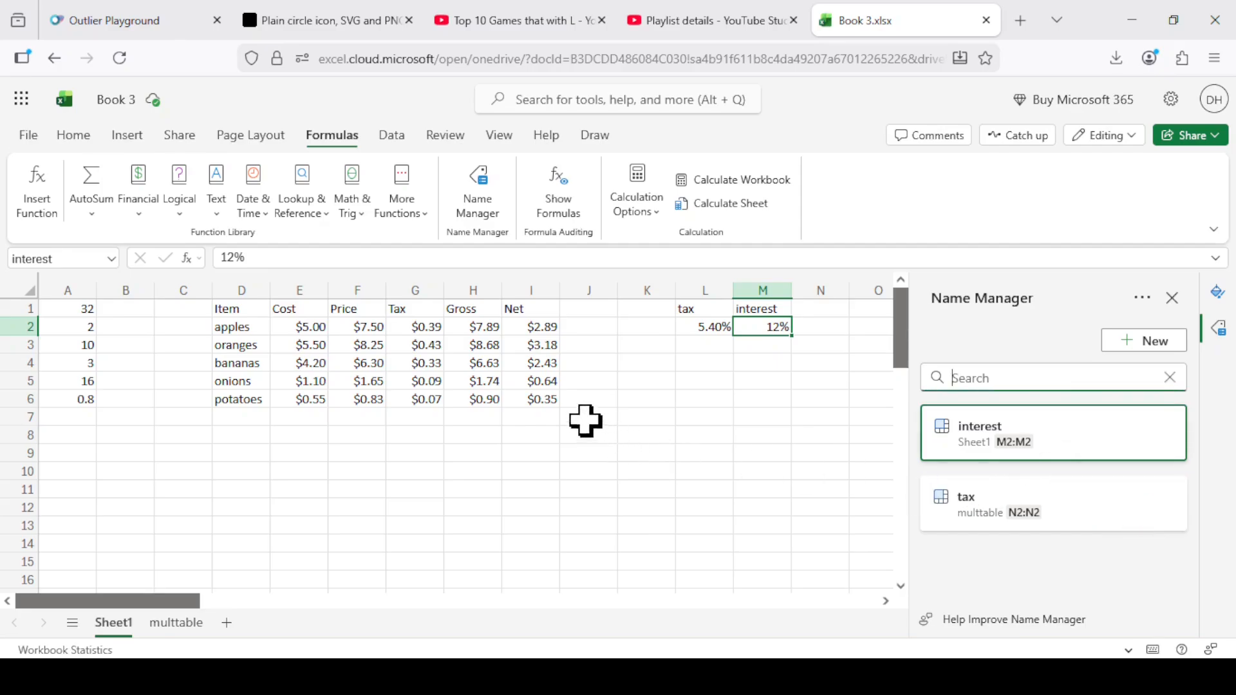
Enter the amounts 1, 5, 9, 5, 4, 2.2 and 6.7 down cells E10 to E16 on Sheet1.
left_click_drag(644, 453, 591, 446)
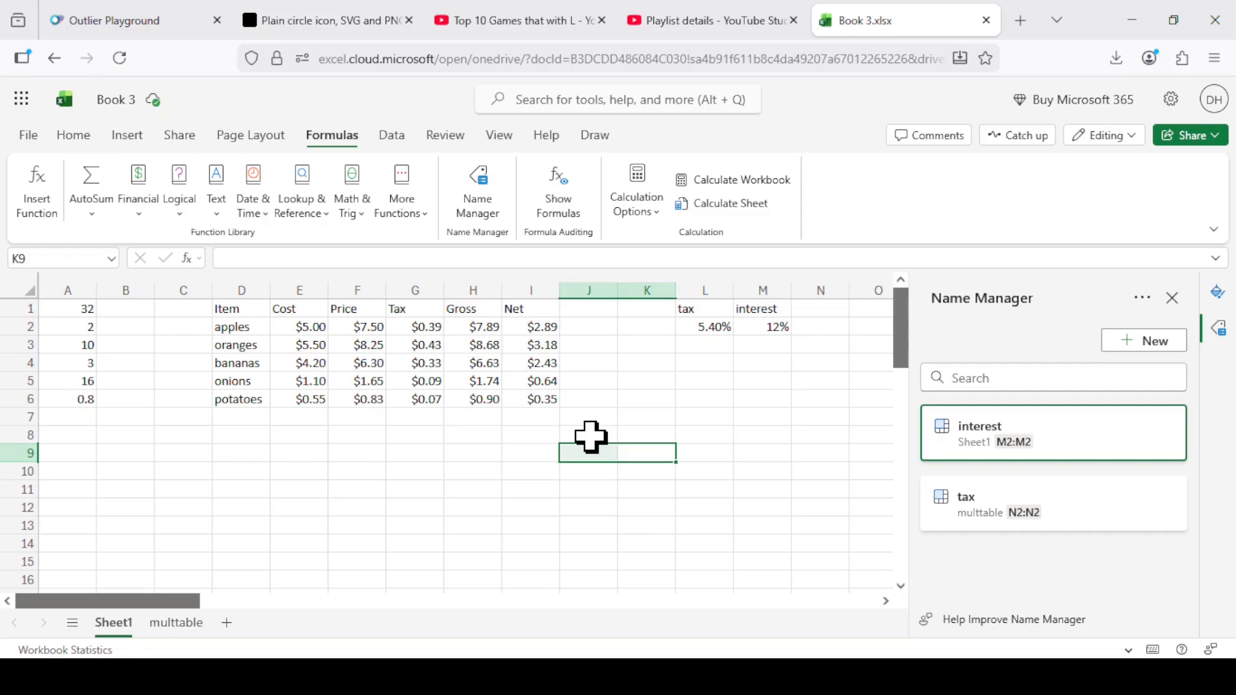
key("Left")
key("Left")
key("Left")
key("Left")
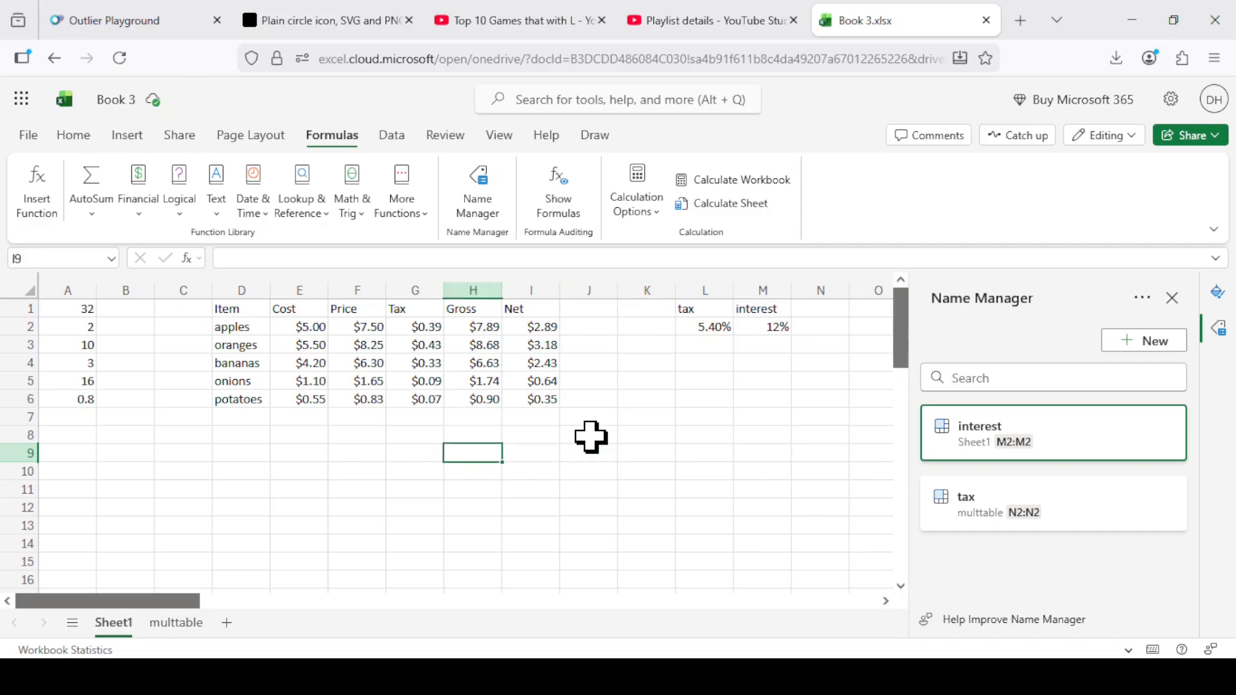
key("Down")
key("Left")
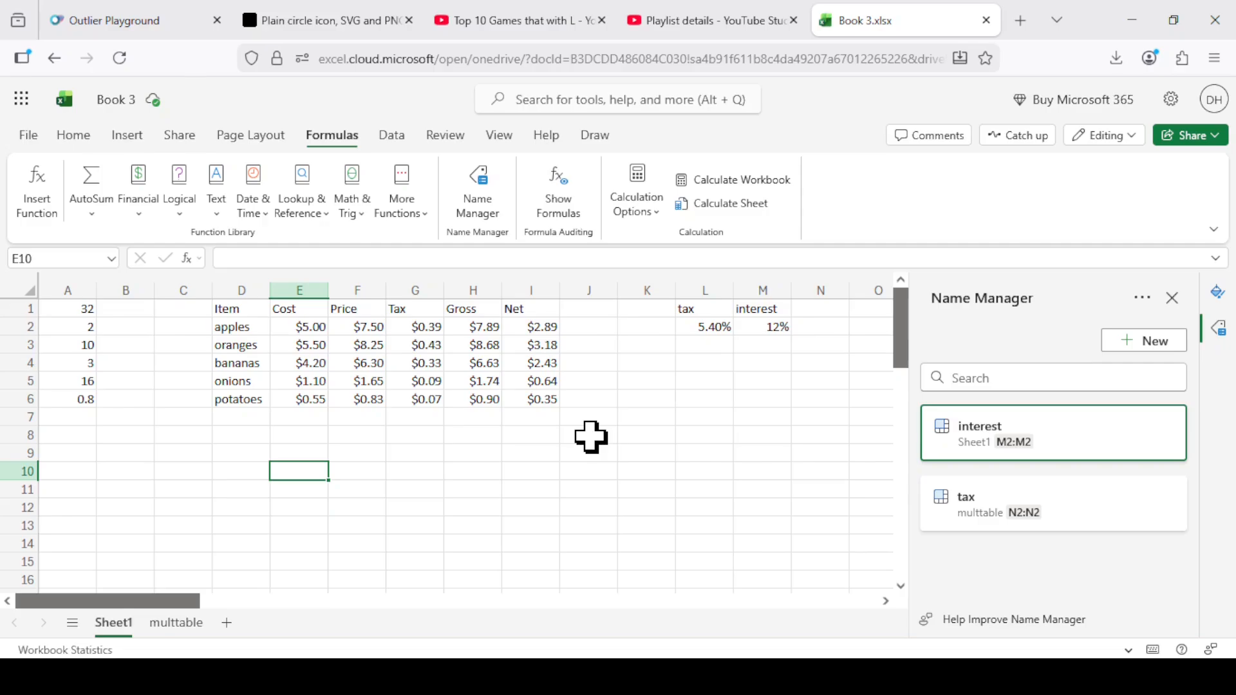
type("1")
key("Return")
type("5")
key("Return")
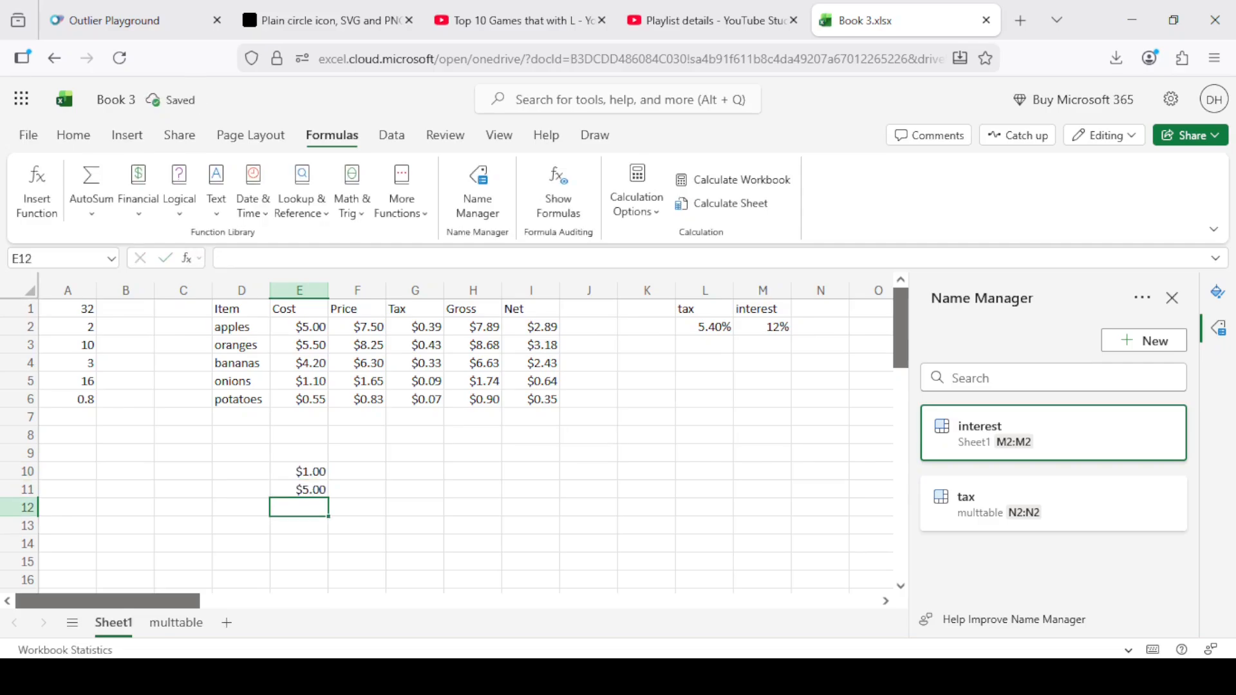
type("9")
key("Return")
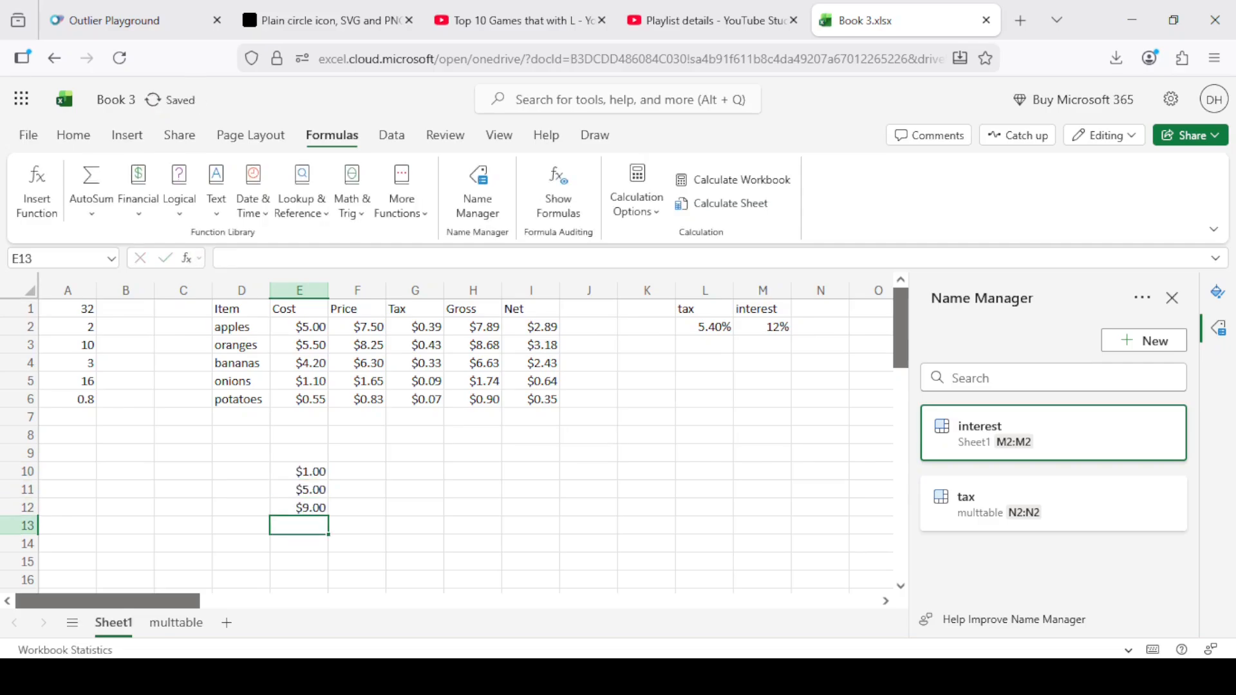
type("5")
key("Return")
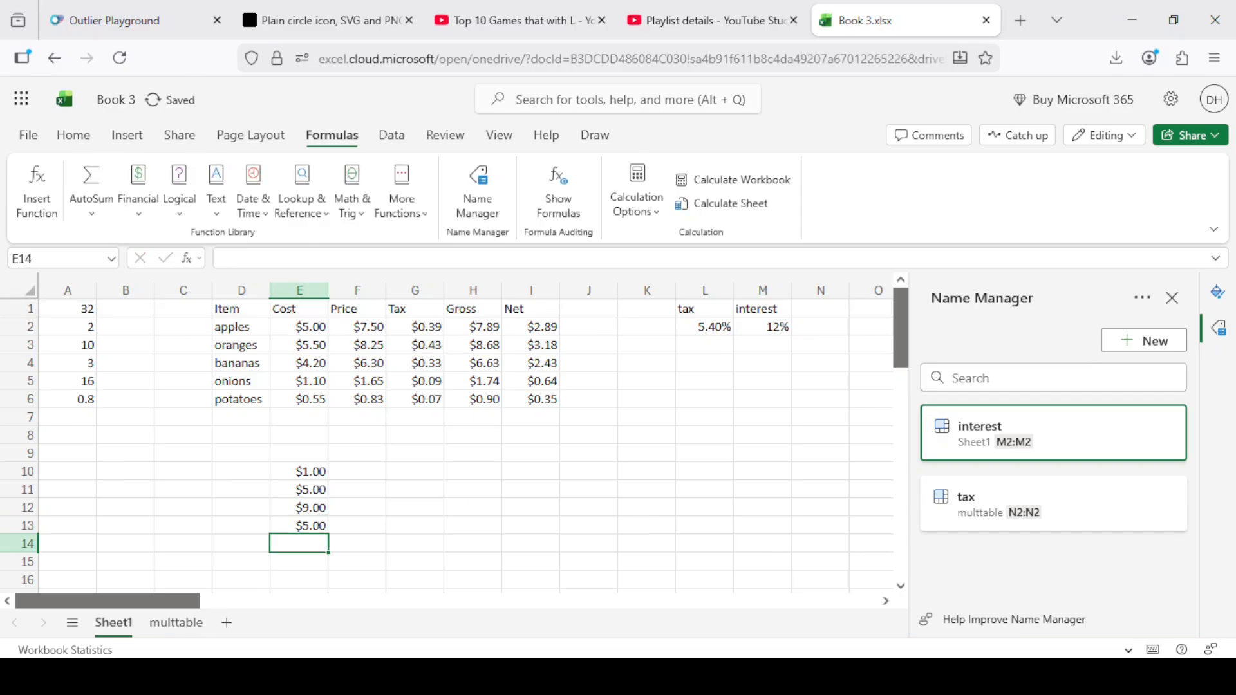
type("4")
key("Return")
type("2.2")
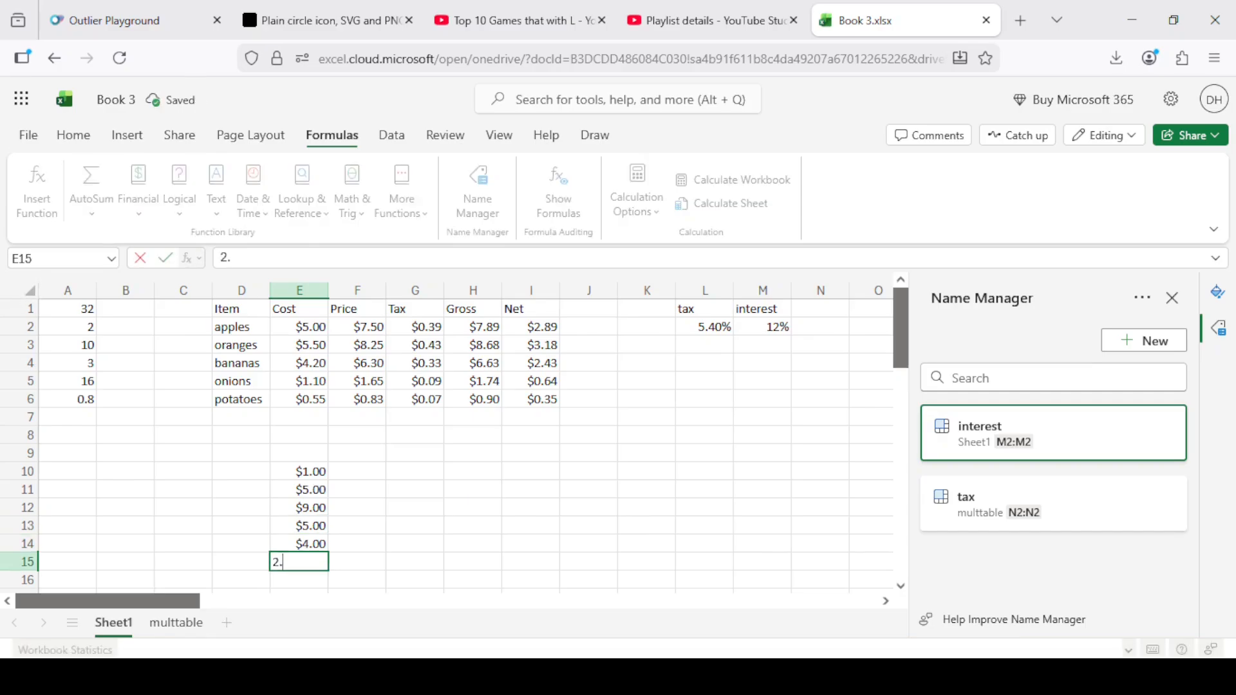
key("Return")
type("6.7")
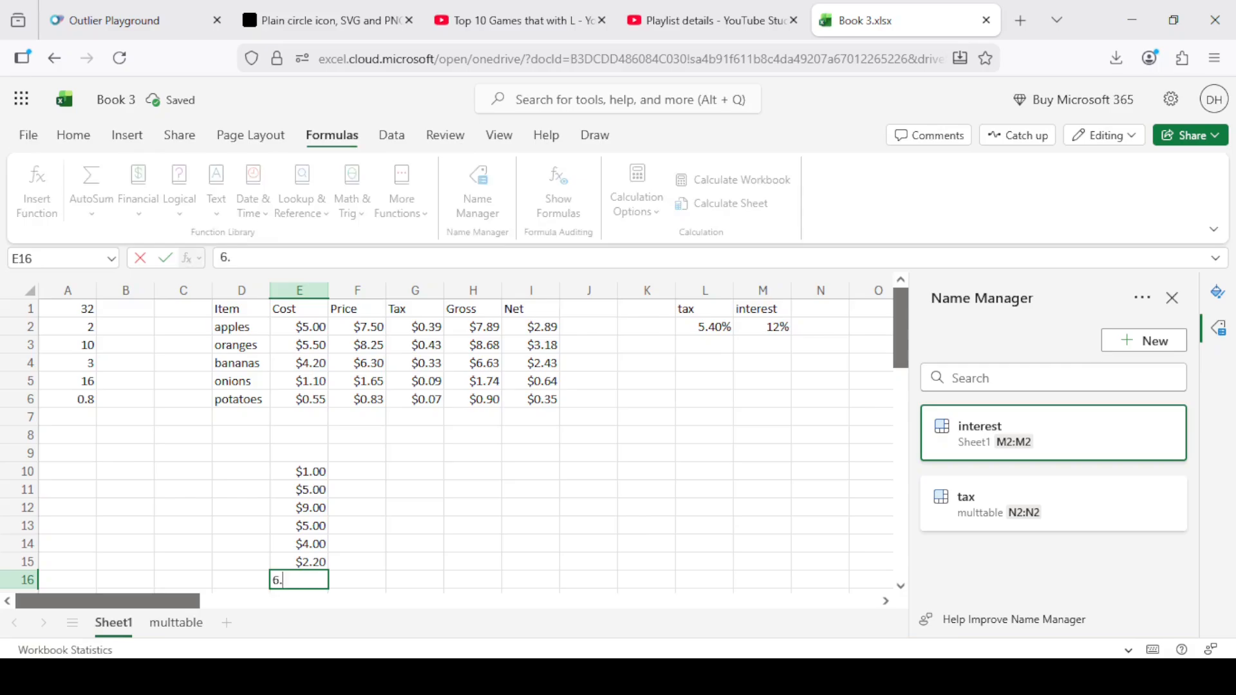
key("Return")
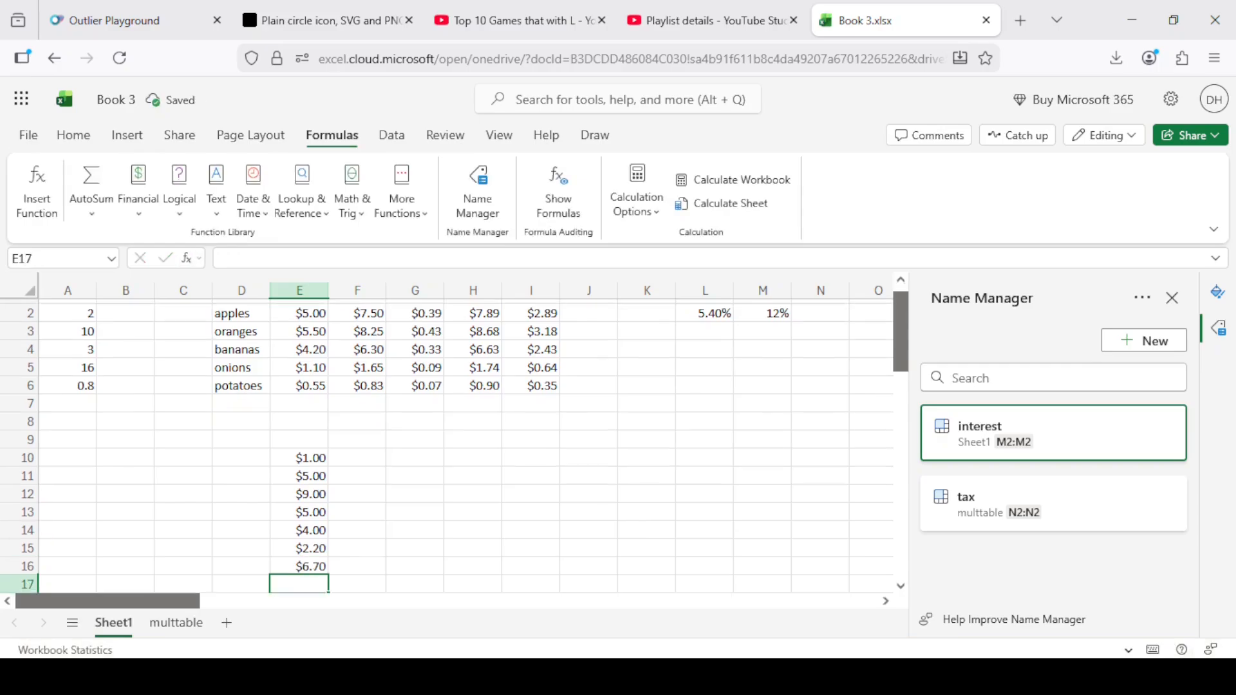
Add the heading sales in E9 above the new column of amounts.
key("Up")
key("Up")
key("Up")
key("Up")
key("Up")
key("Up")
key("Up")
key("Up")
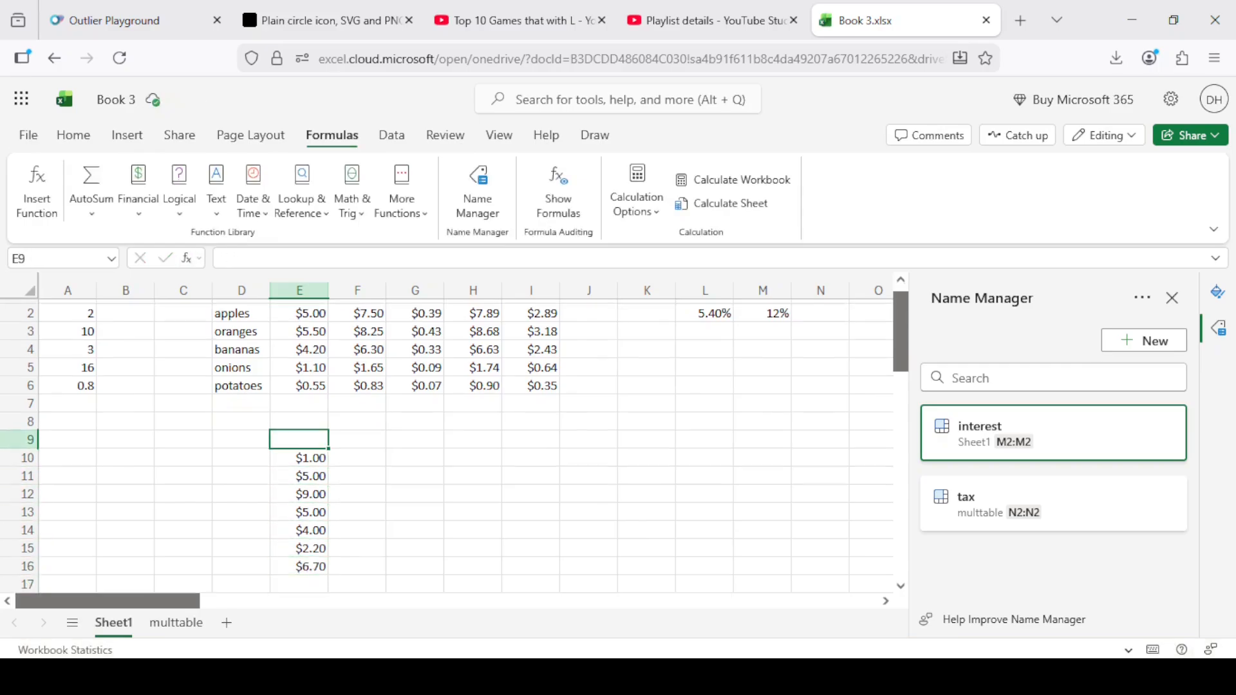
type("sales")
key("Return")
Enter the heading goal in H9 and the goal amount 252 below it in H10.
key("Down")
key("Right")
key("Right")
key("Right")
key("Up")
key("Up")
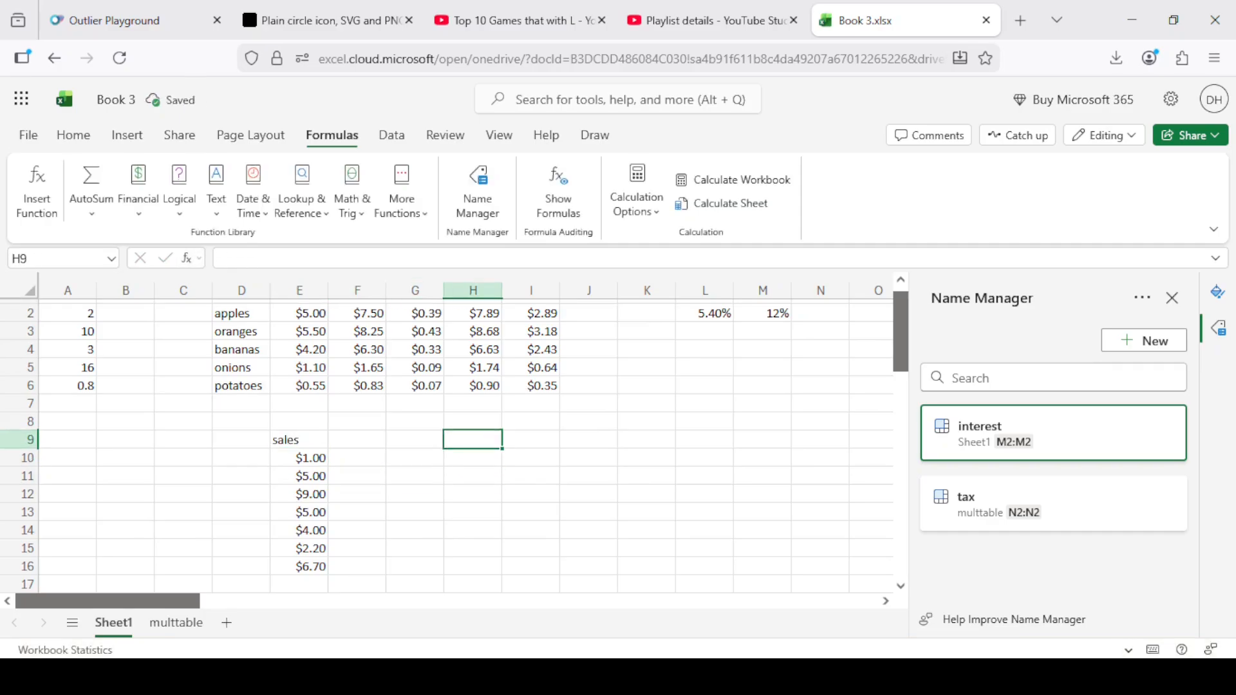
type("goal")
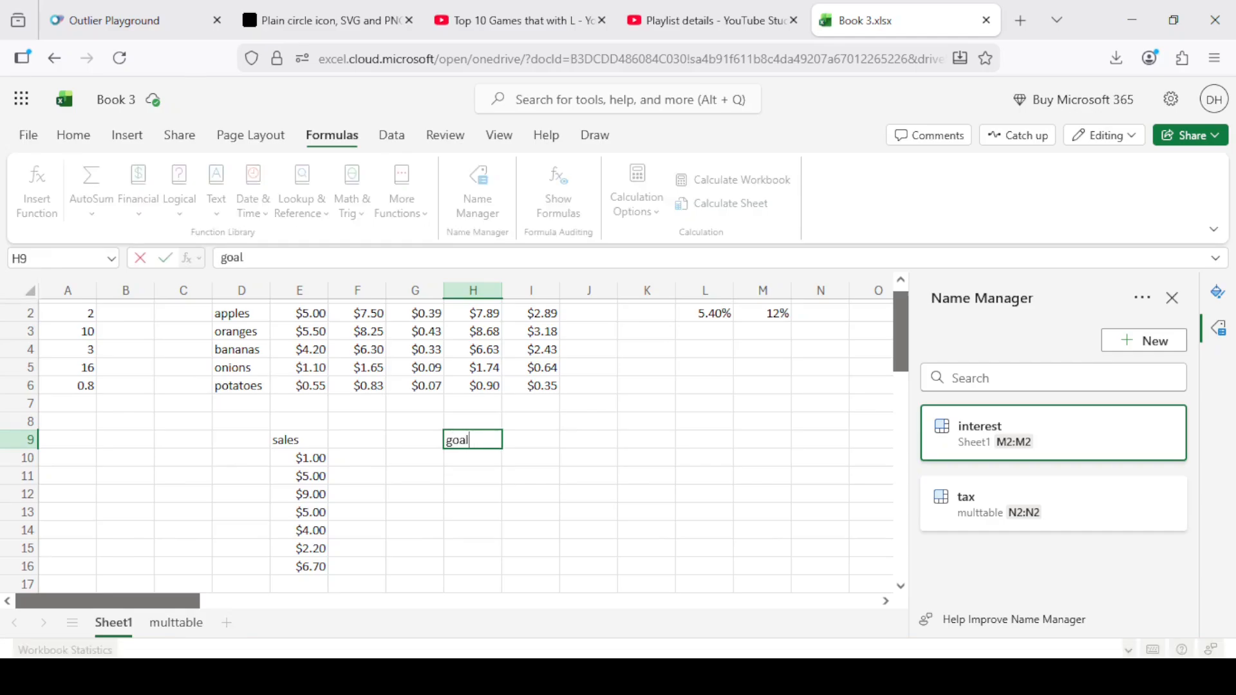
key("Return")
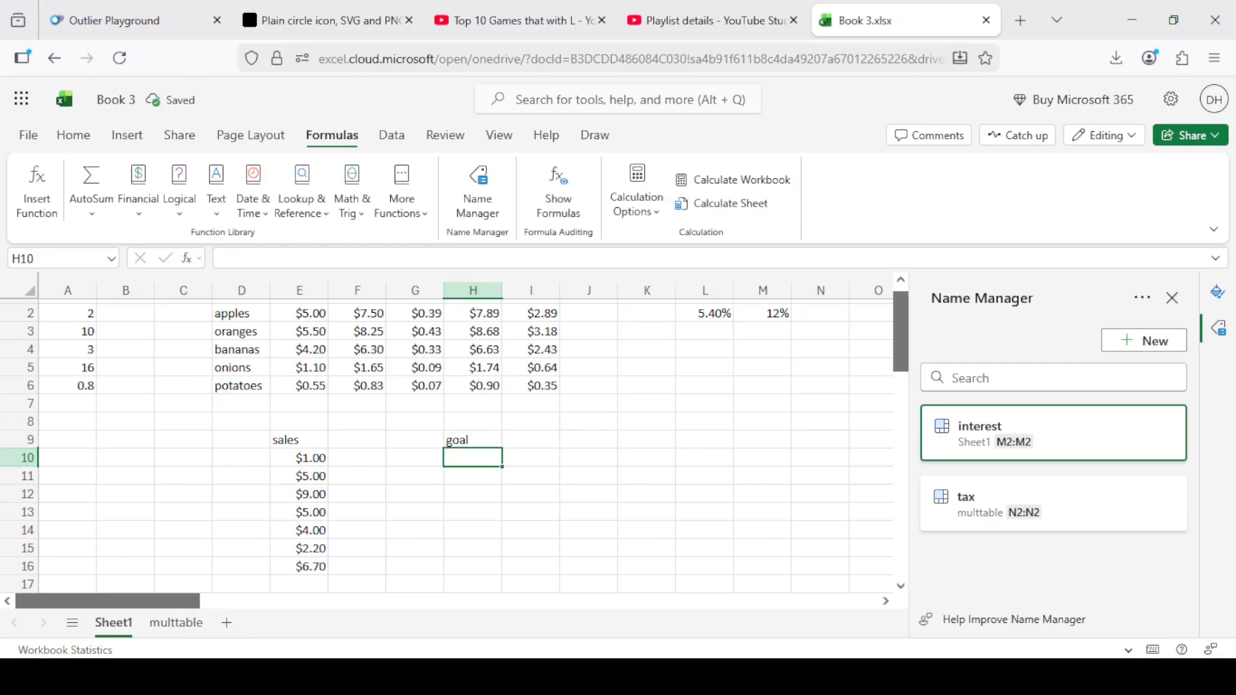
type("252")
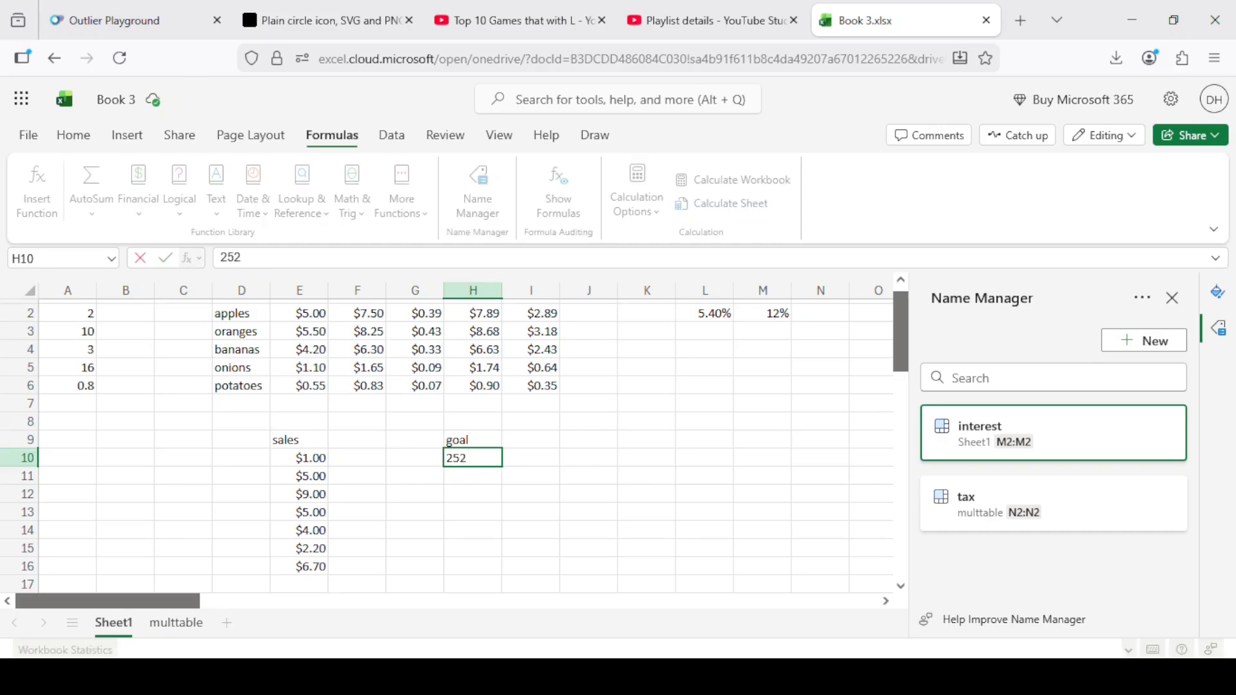
key("Return")
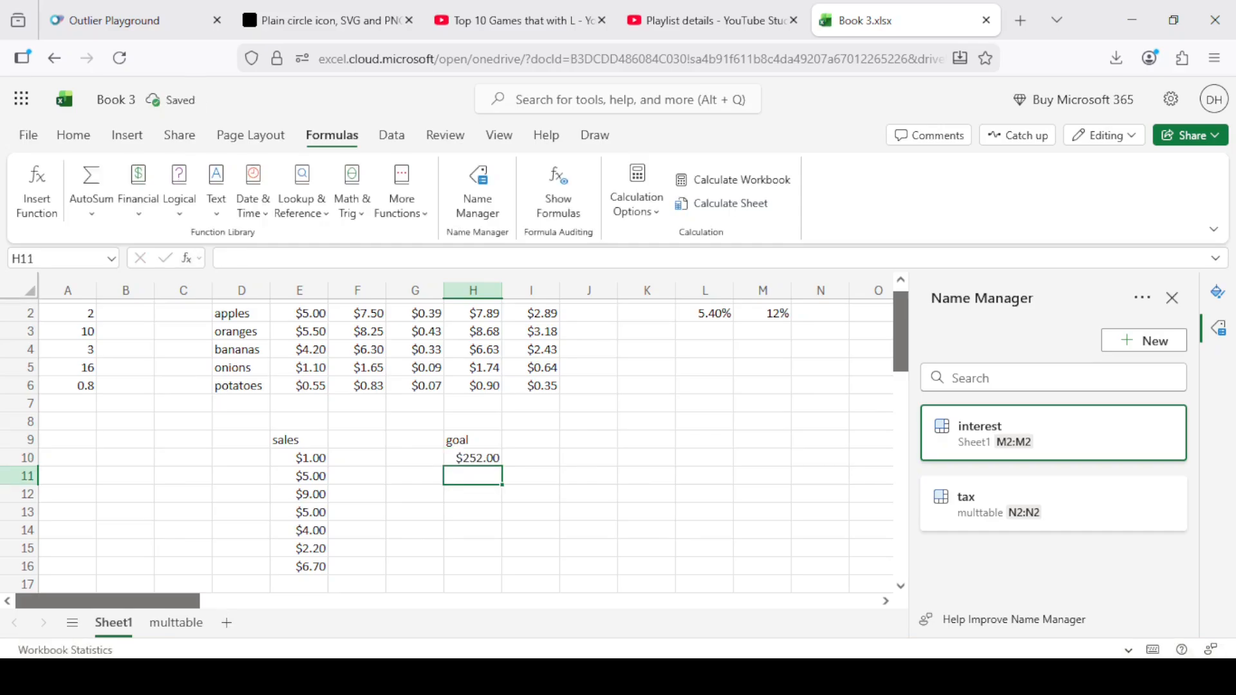
Move the goal heading and its amount from H9:H10 to K9:K10.
key("Up")
key("Up")
key("Left")
key("Left")
key("Down")
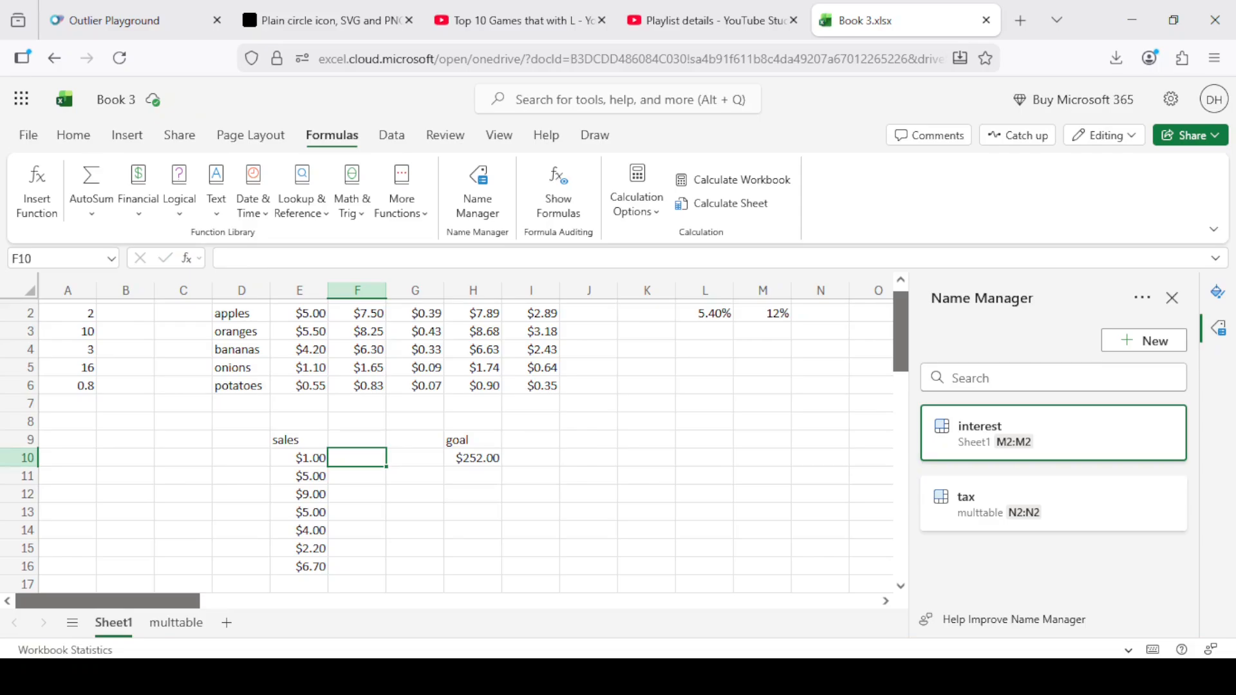
left_click(472, 446)
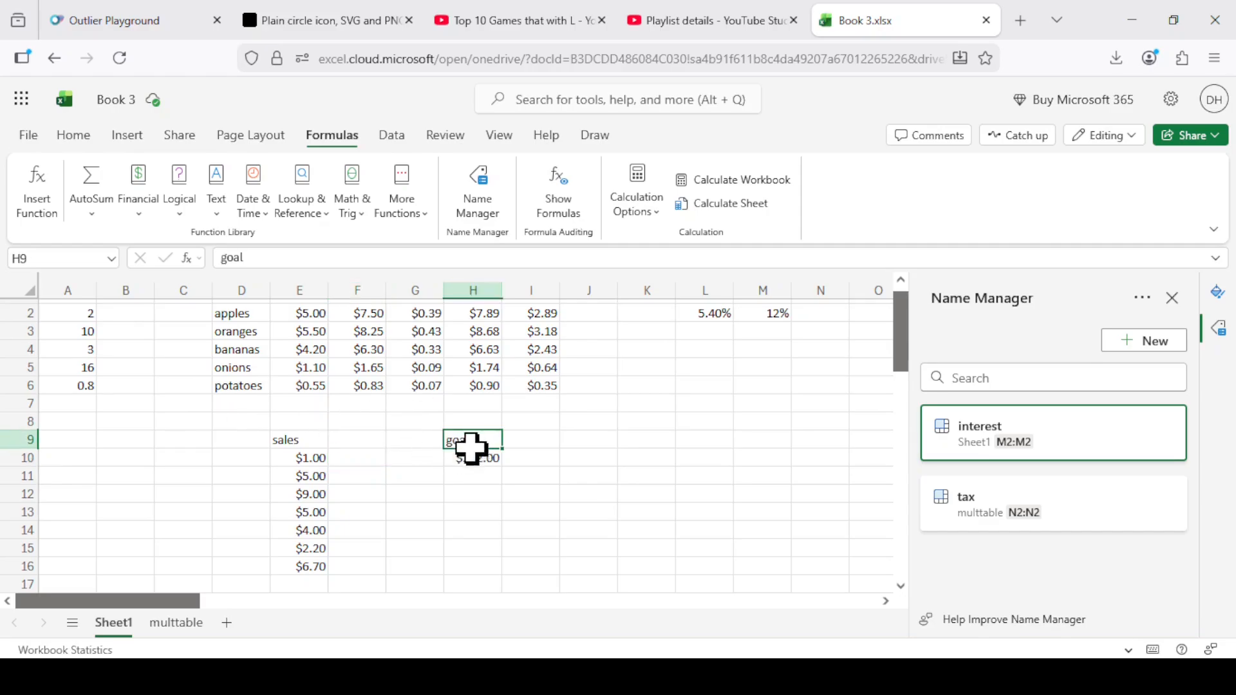
left_click_drag(472, 445, 651, 458)
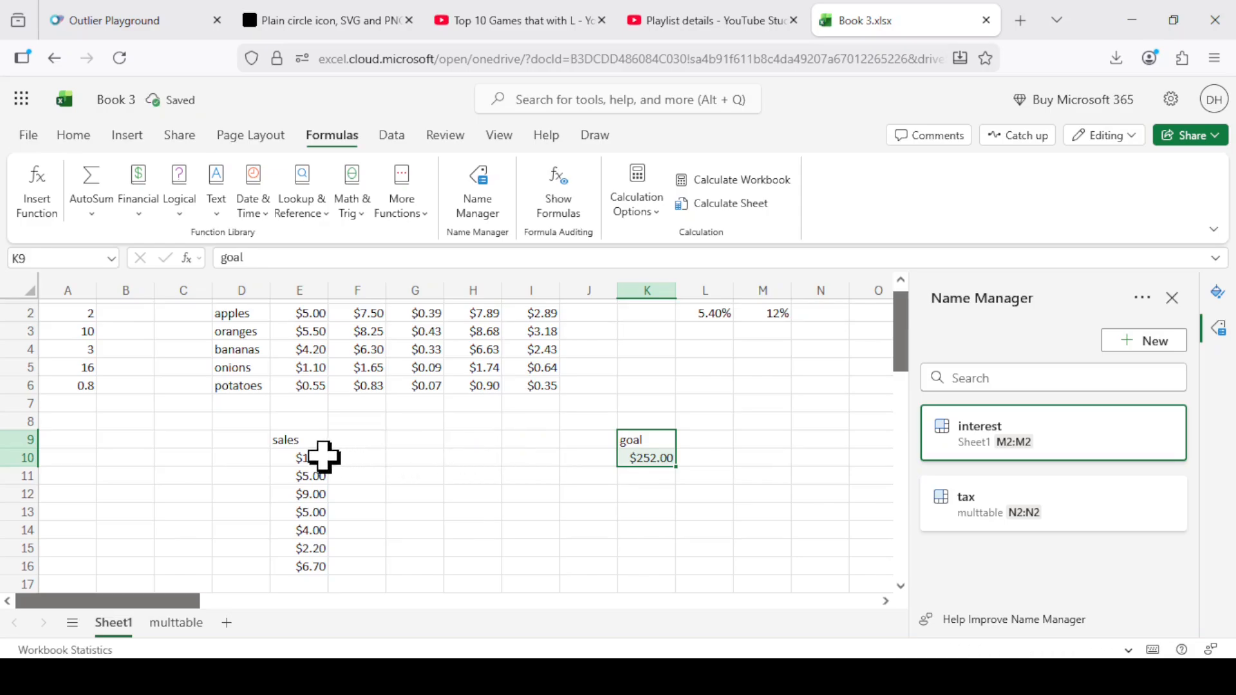
Enter the heading running total in F9, beside the sales heading.
left_click(324, 457)
left_click(363, 443)
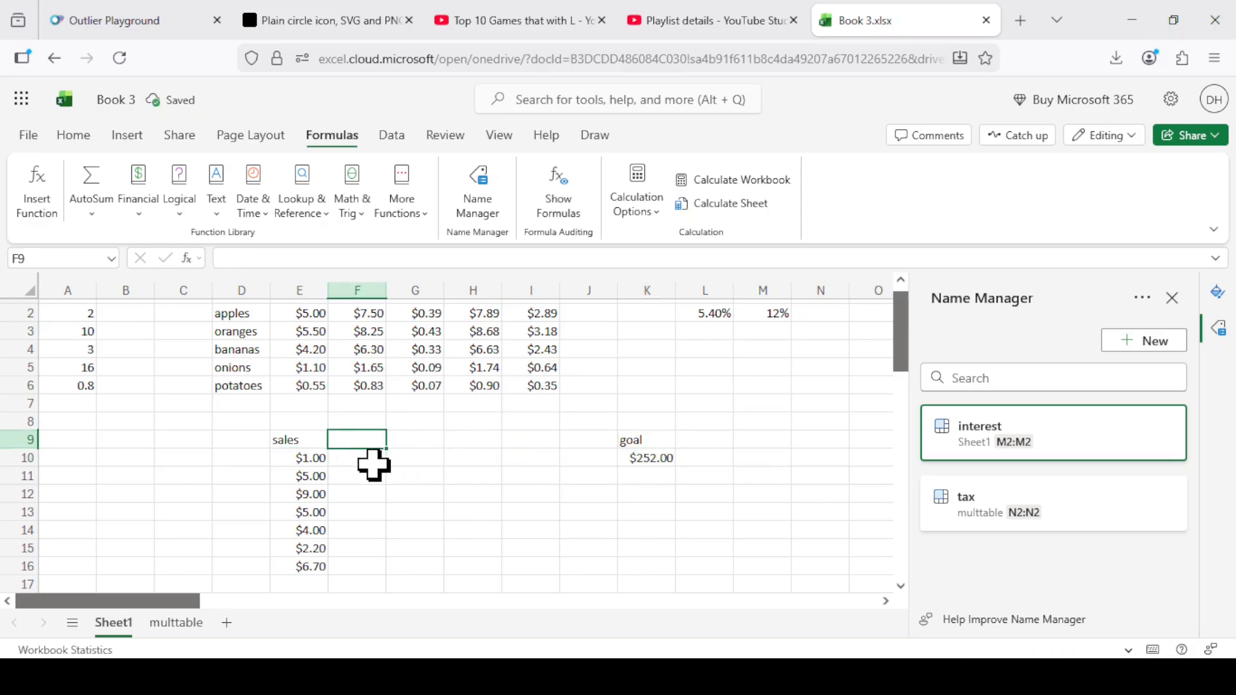
left_click(422, 477)
left_click(349, 443)
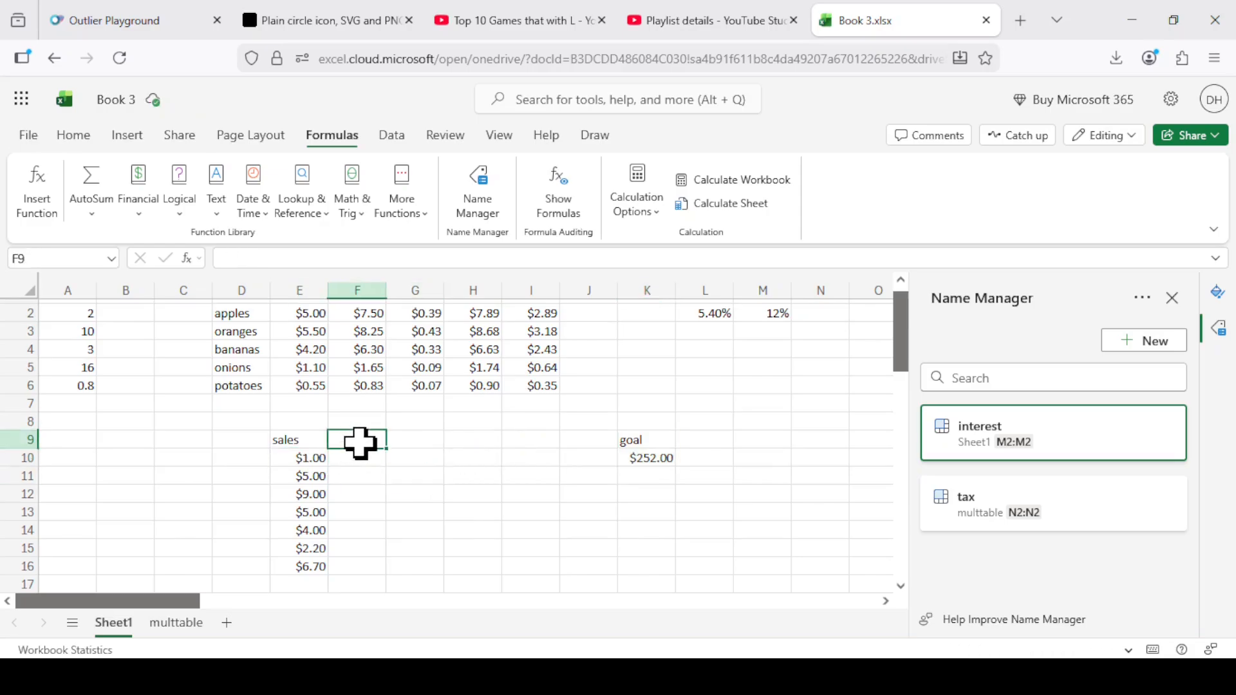
type("run")
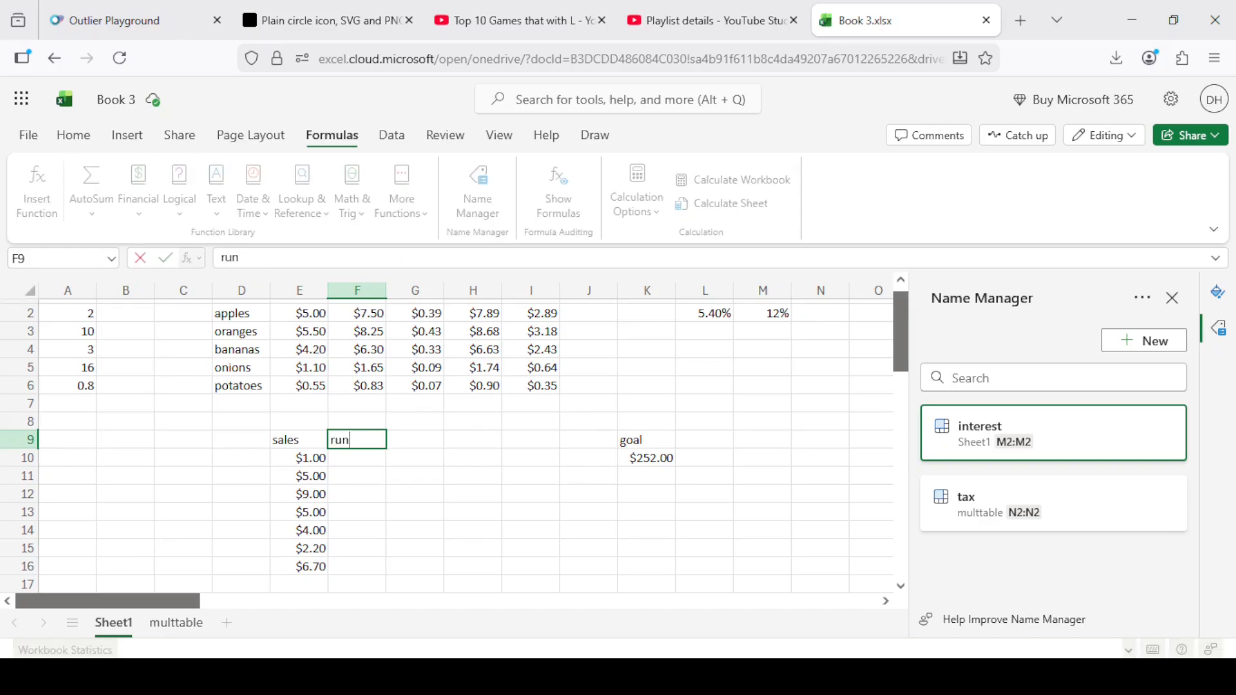
type("inng total")
key("Return")
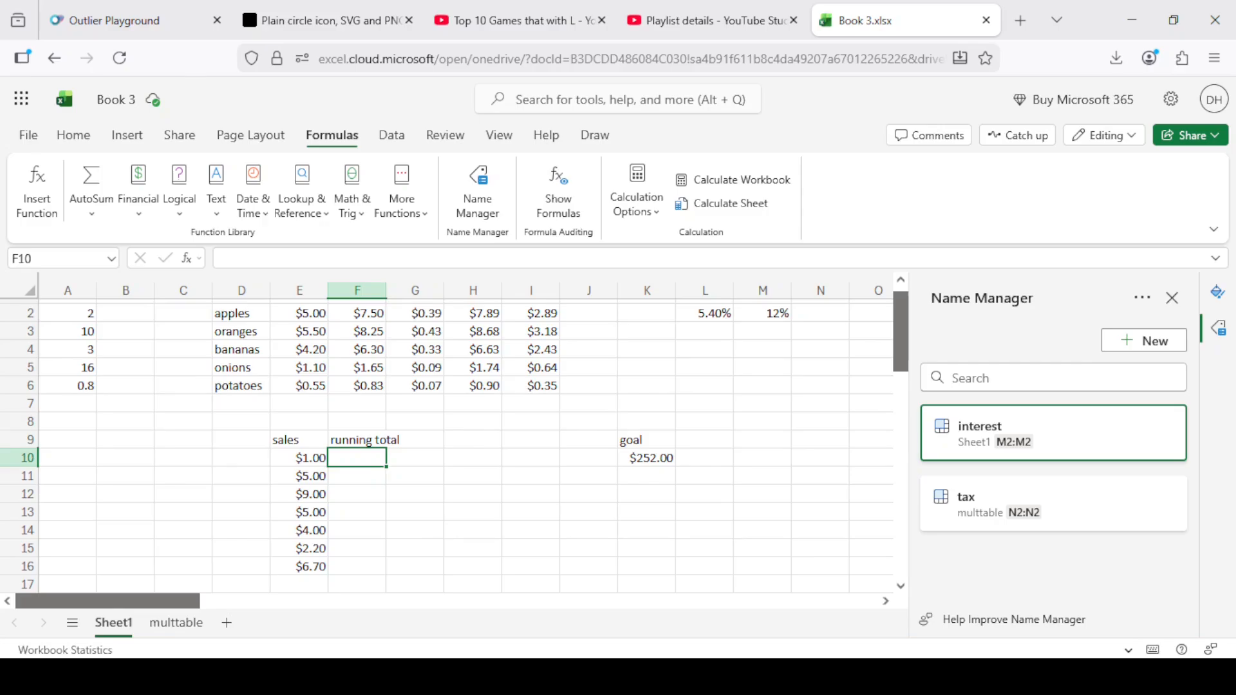
Start the running total in F10 with the formula =E10, referencing the first sale.
type("=")
key("Left")
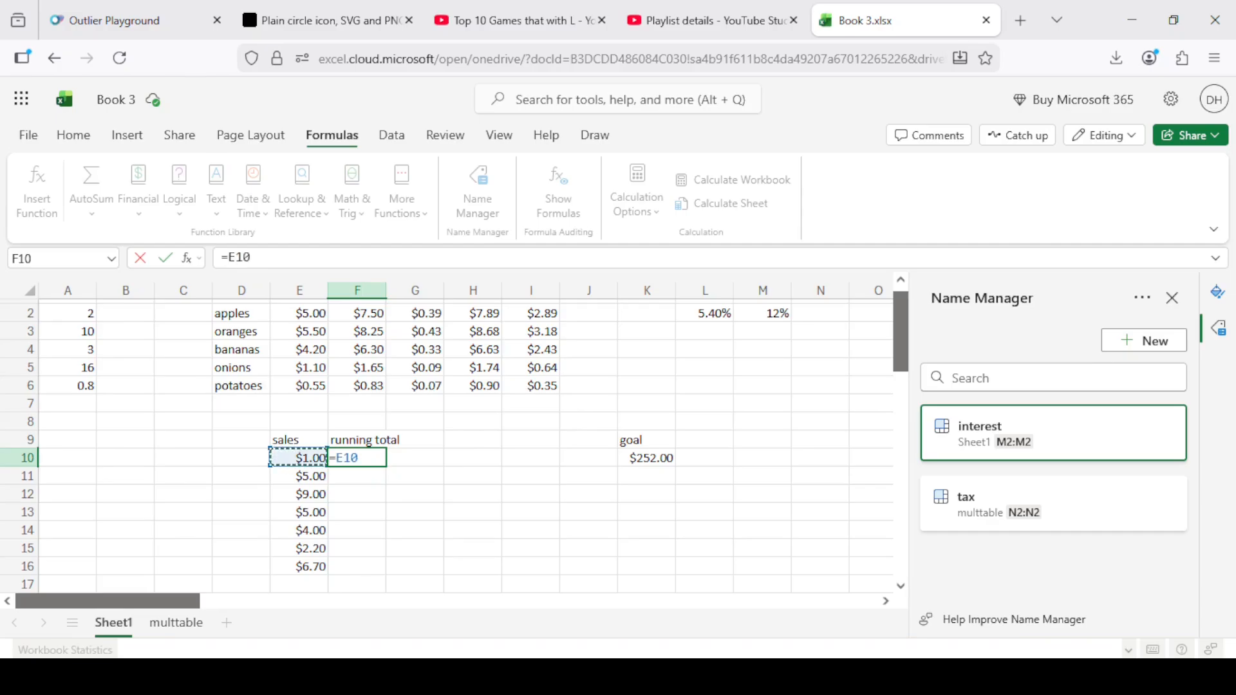
key("Return")
Enter =F10+E11 in F11 to add each sale to the previous total, and fill the formula down to F16.
type("=")
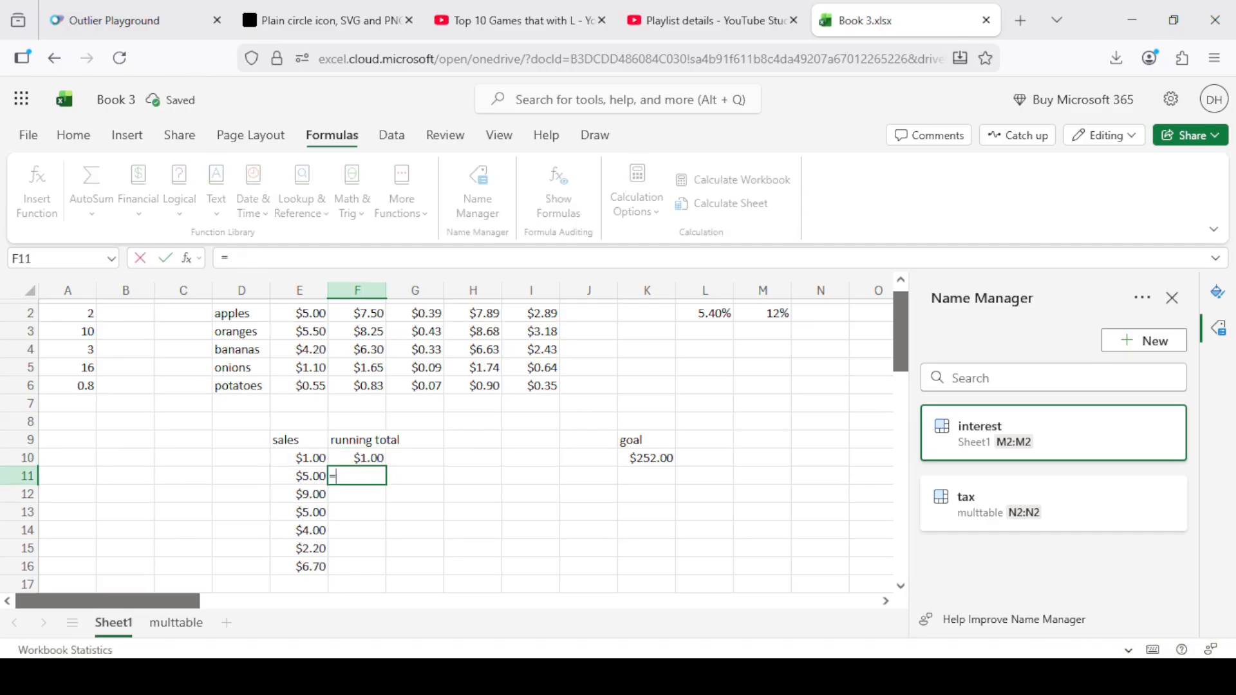
key("Up")
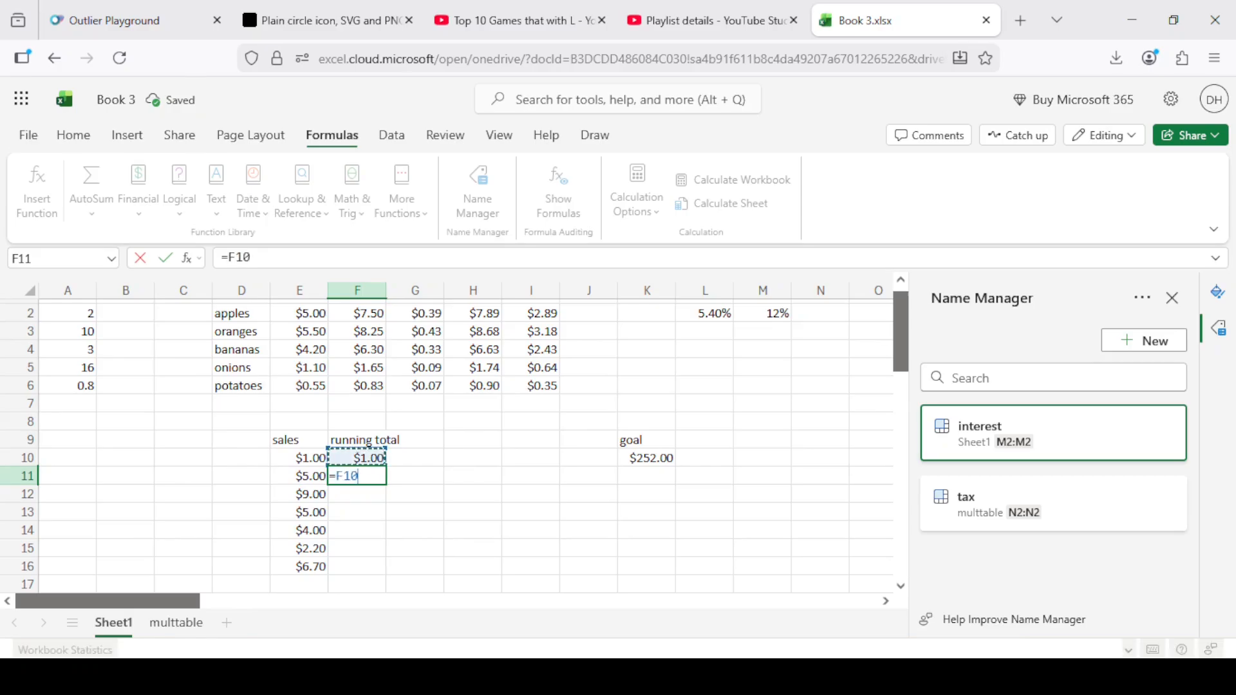
type("+")
key("Left")
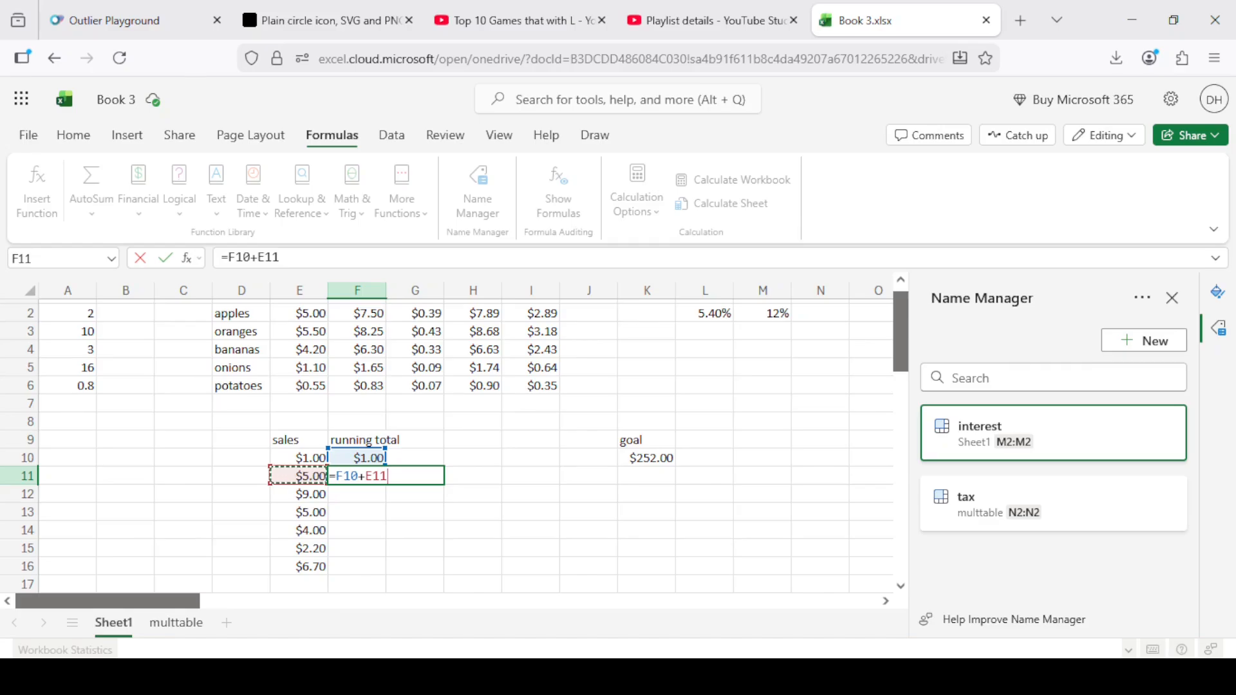
key("Return")
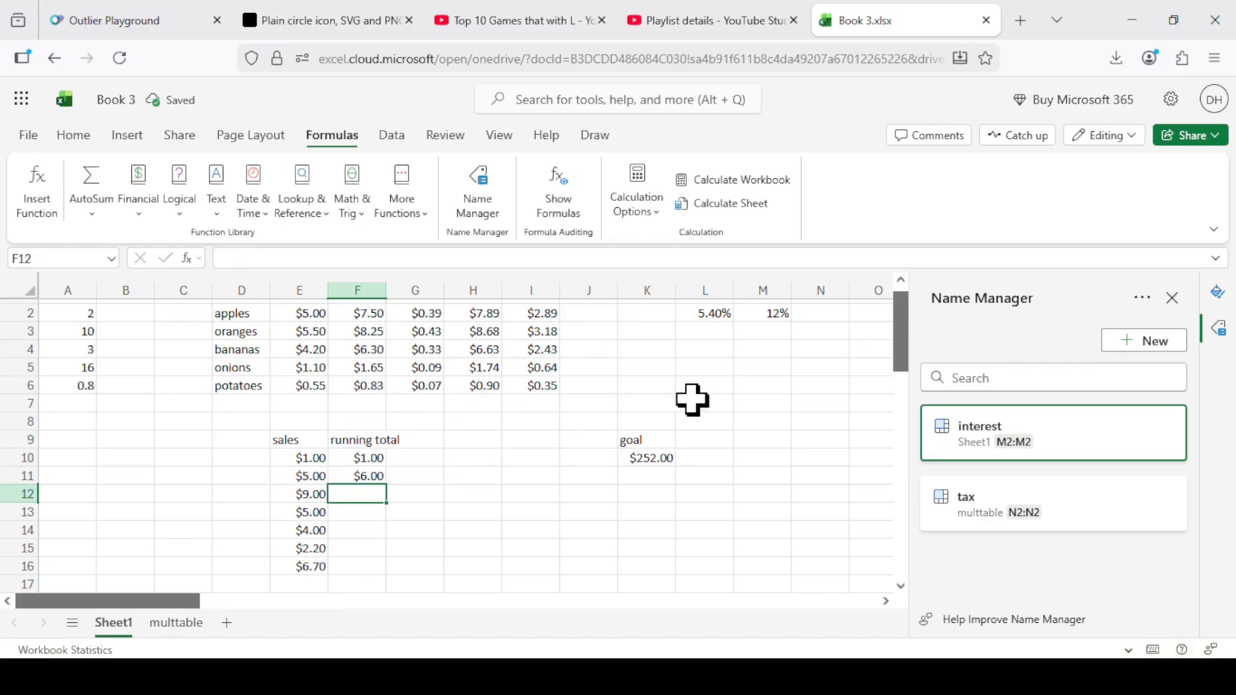
left_click(367, 475)
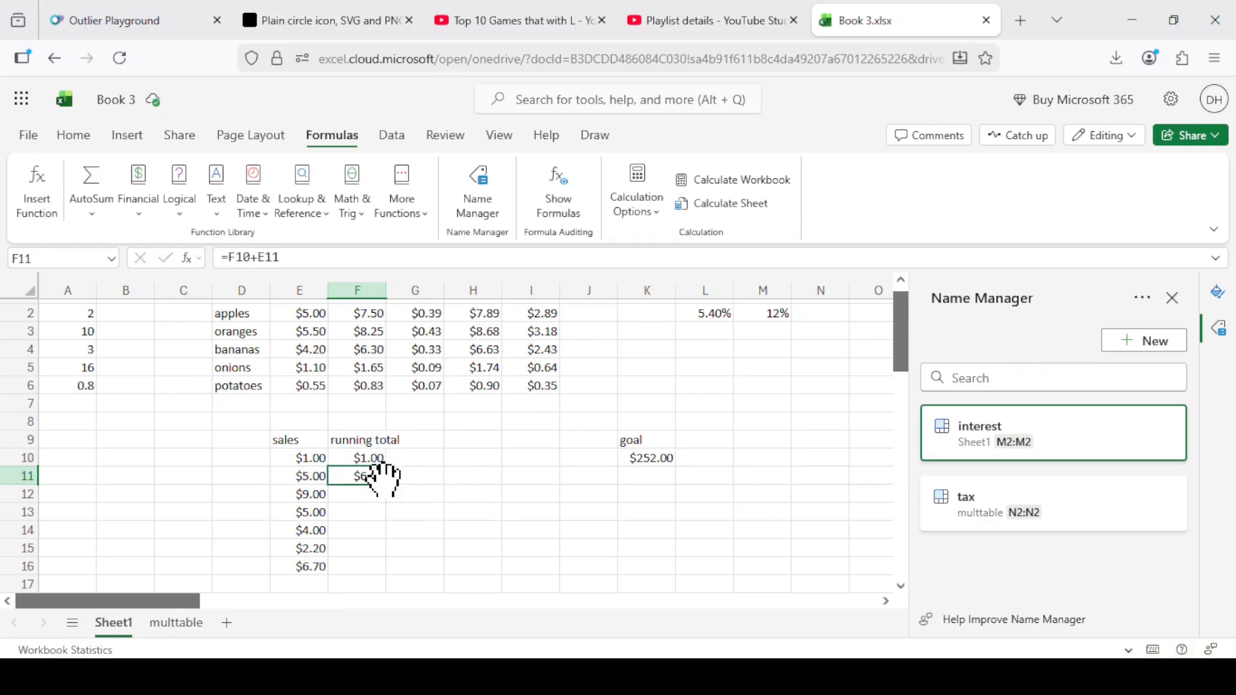
left_click_drag(388, 484, 373, 560)
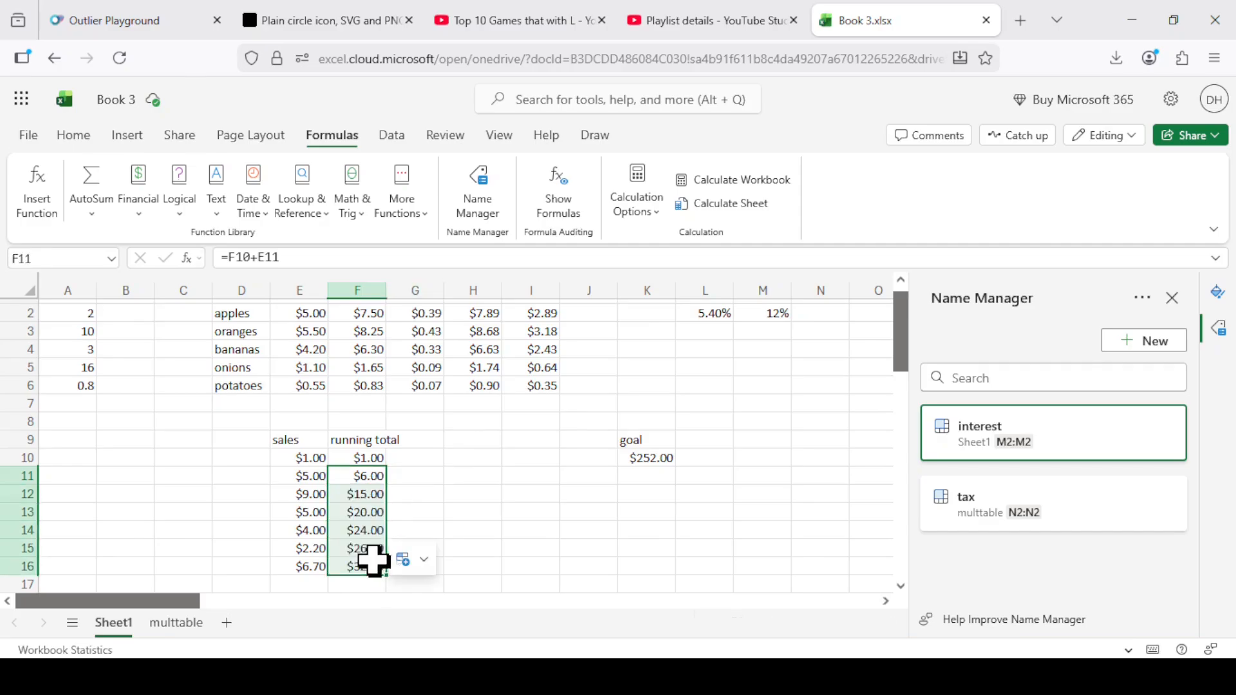
Enter the heading progress in G9, beside the running total heading.
left_click(431, 457)
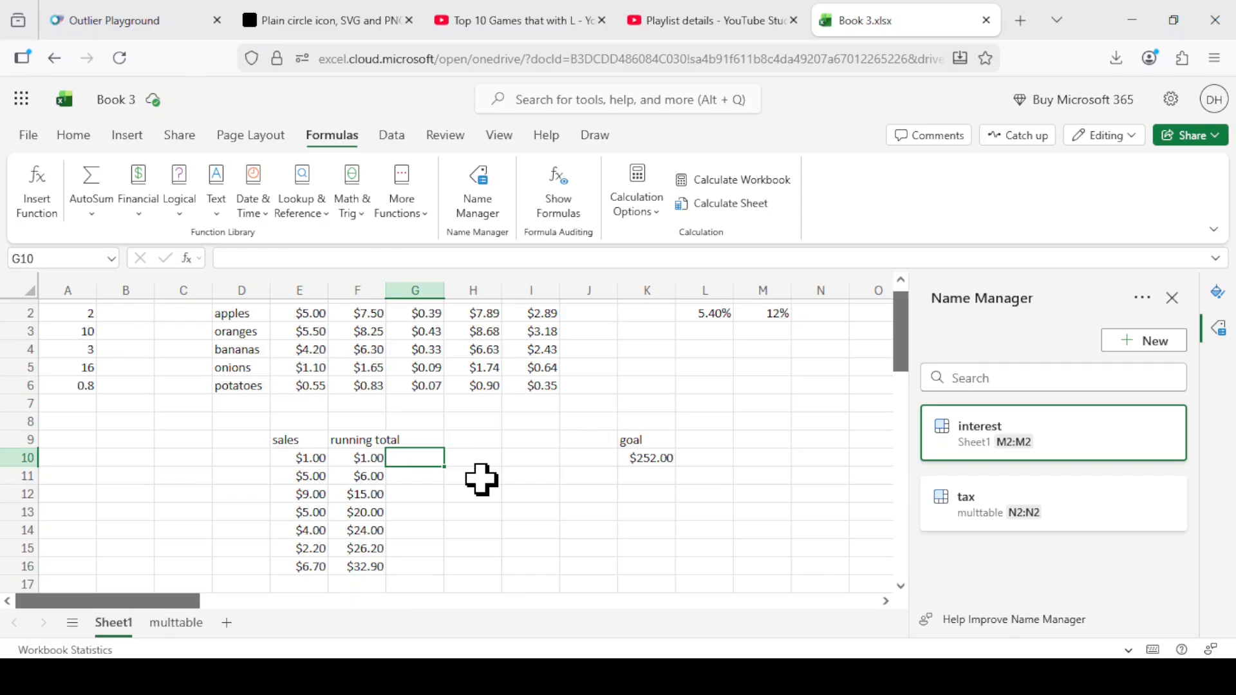
key("Up")
type("p")
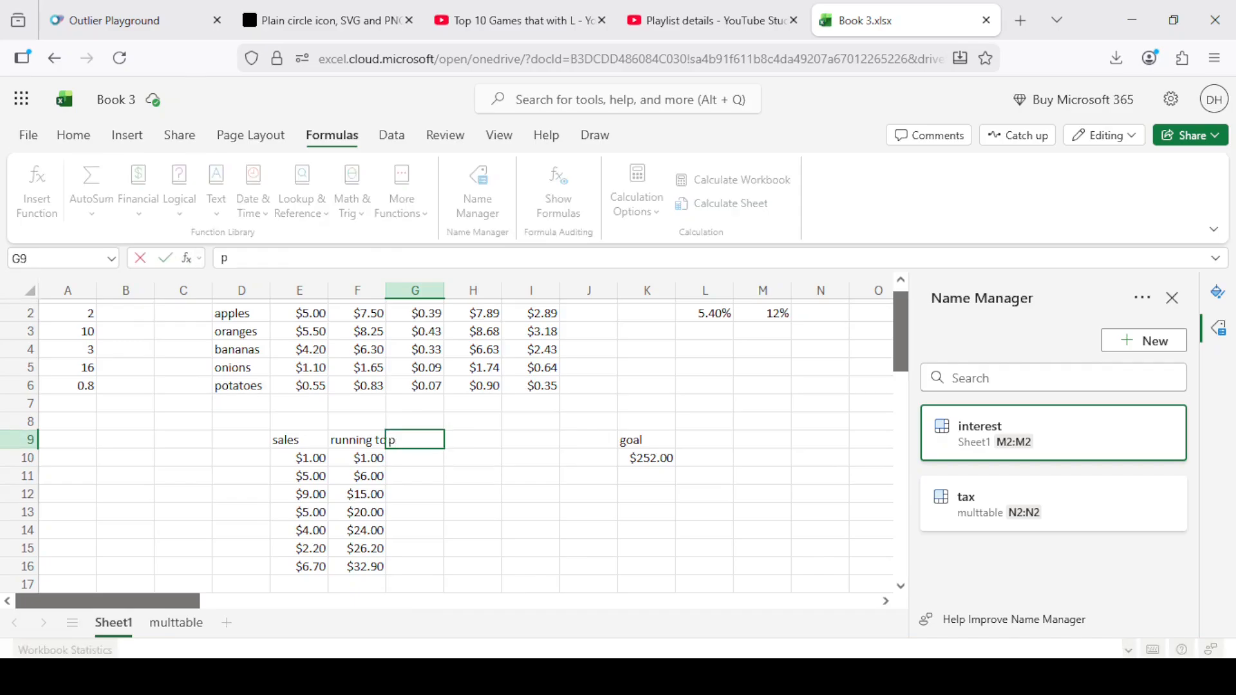
type("rogress")
key("Return")
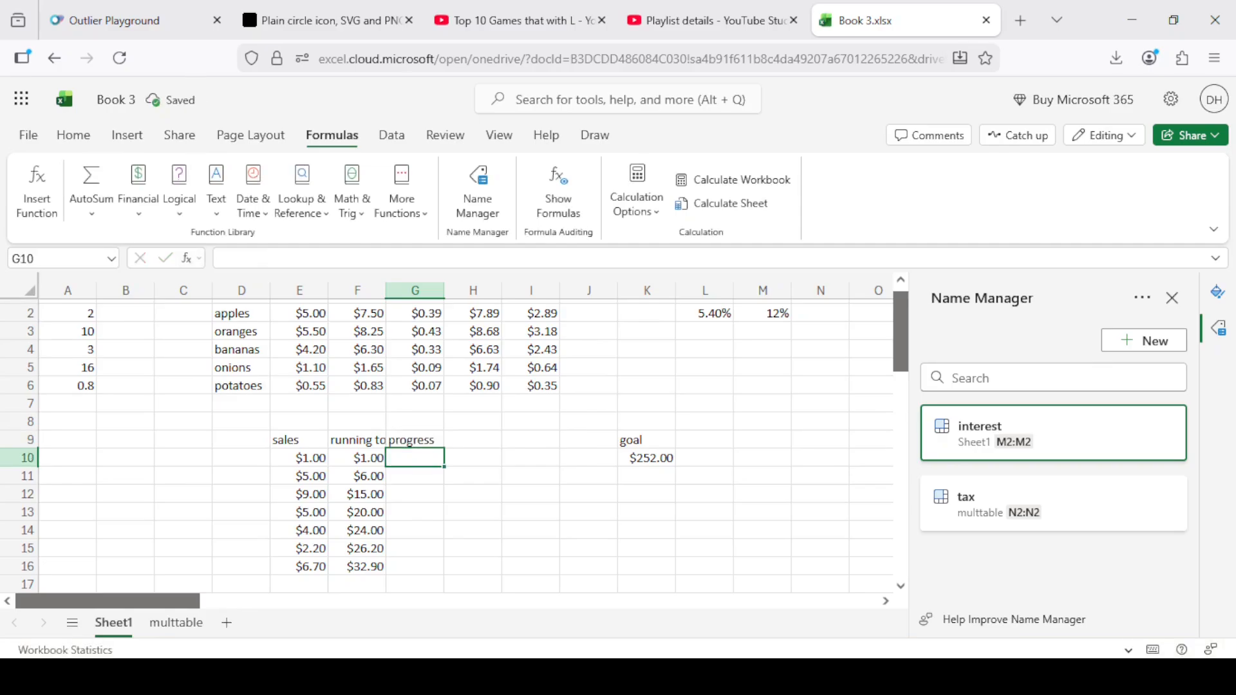
Enter =F10/$K$10 in G10 to divide the running total by an absolute reference to the goal.
type("=F10/")
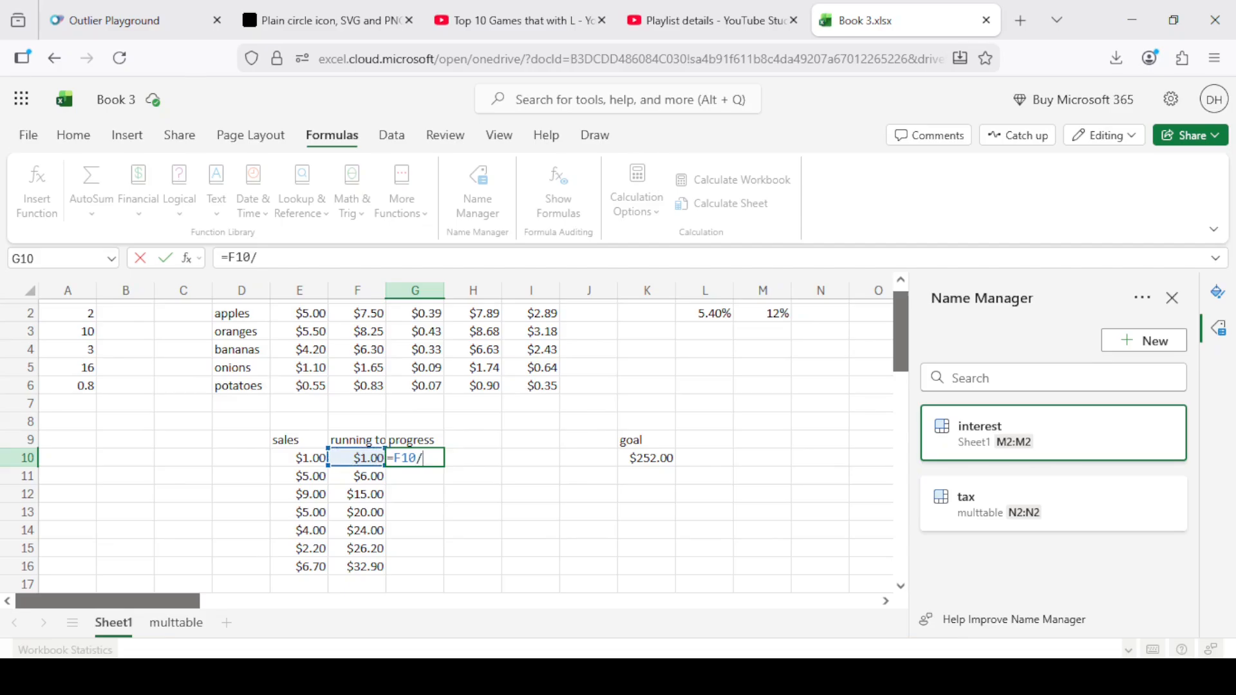
left_click(654, 455)
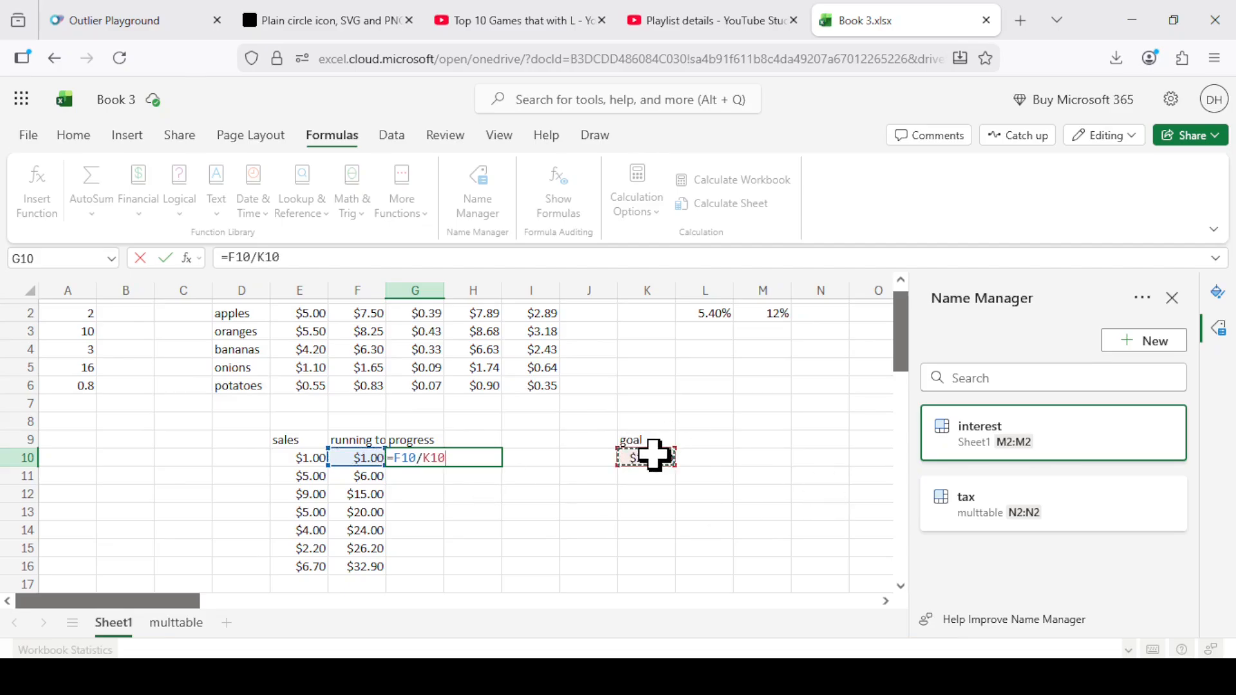
key("F4")
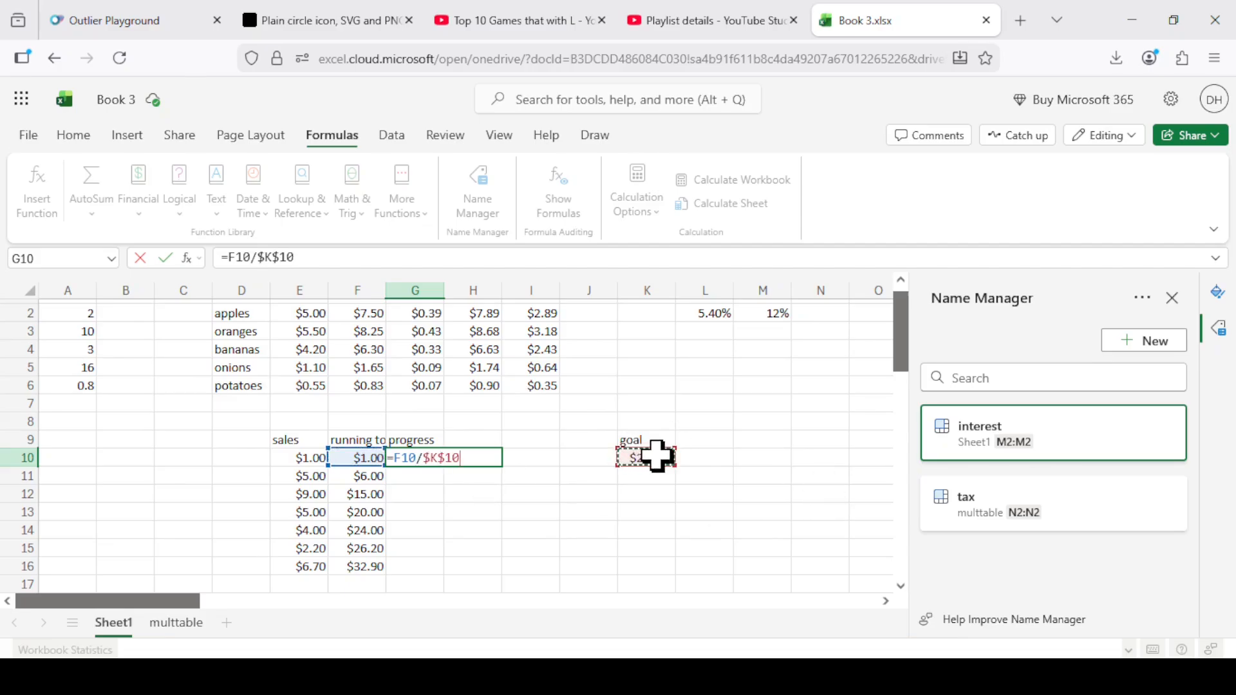
key("Return")
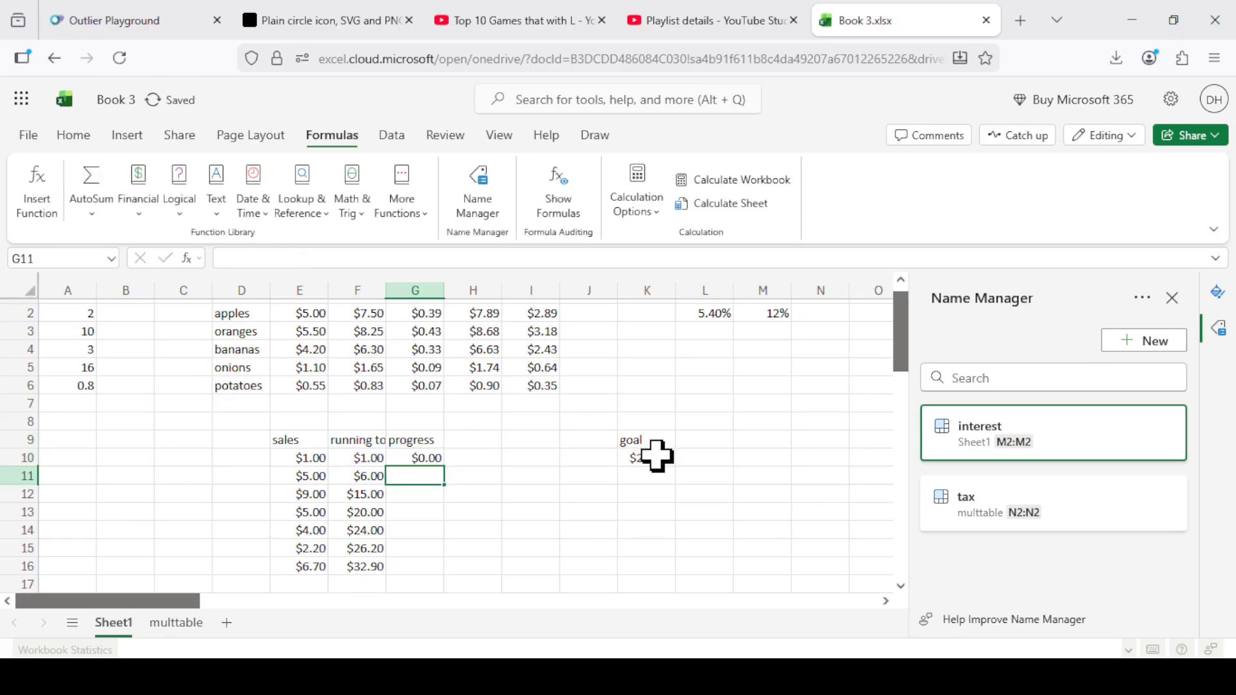
Format the progress value in G10 as Percentage and fill its formula down to G16.
left_click(430, 457)
right_click(427, 456)
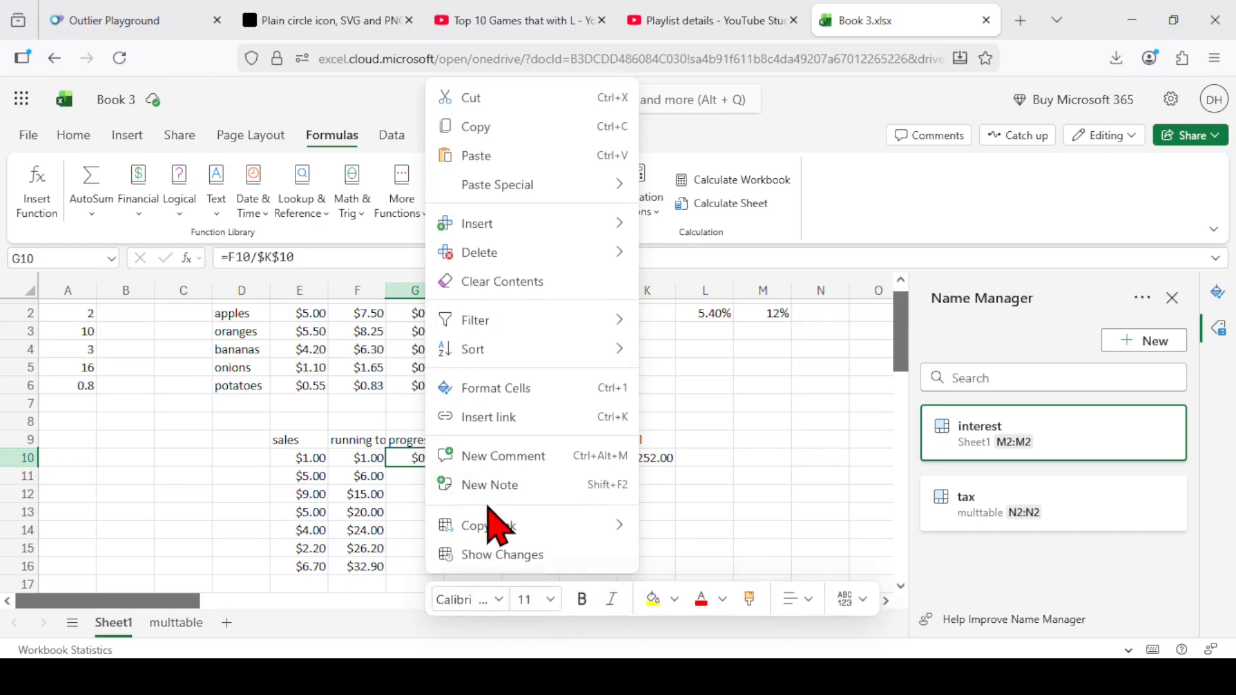
left_click(557, 388)
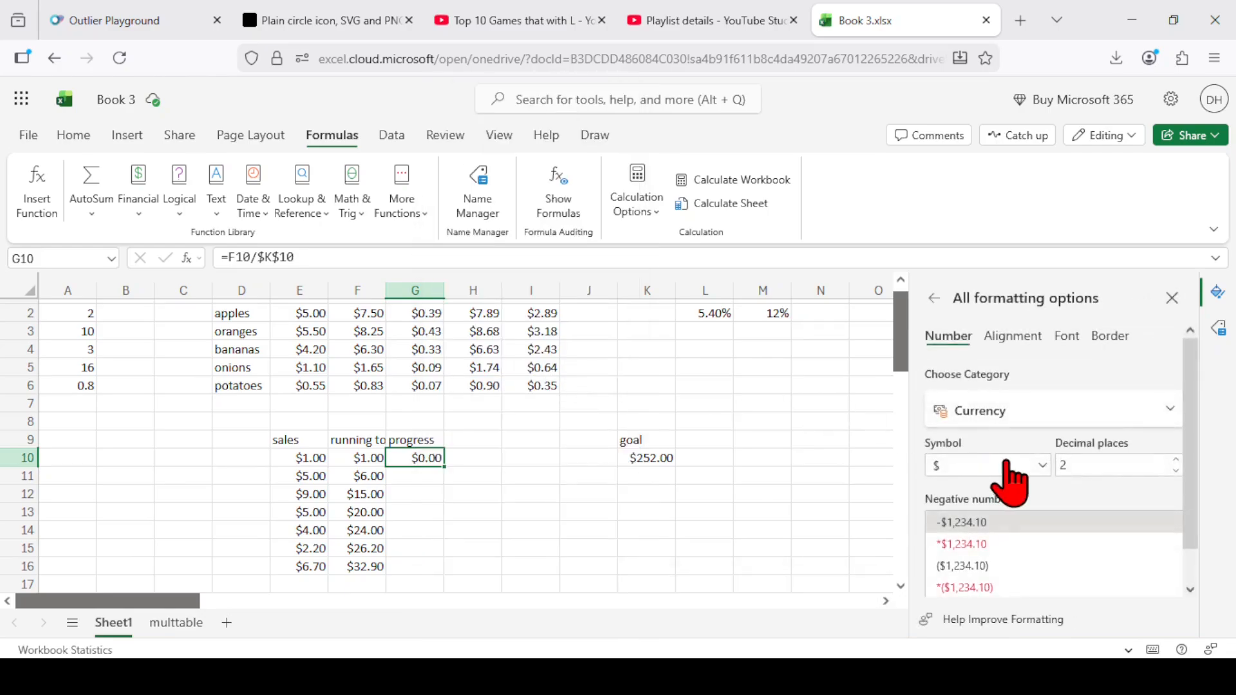
left_click(998, 413)
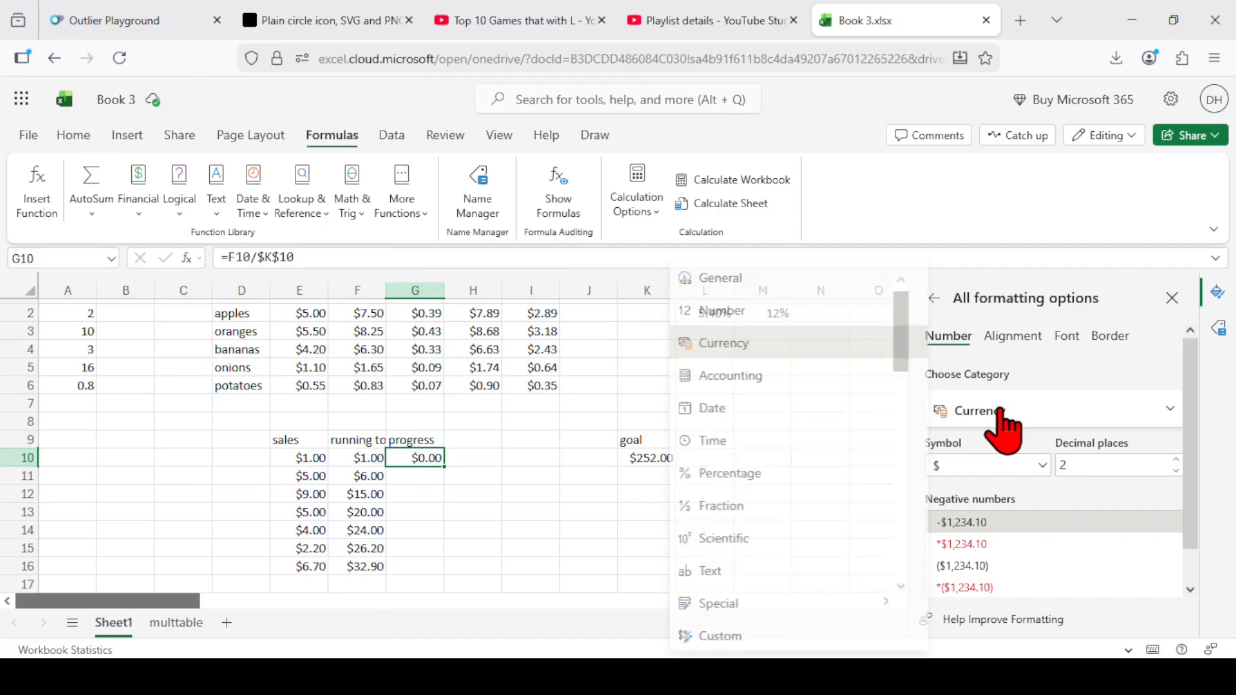
left_click(734, 477)
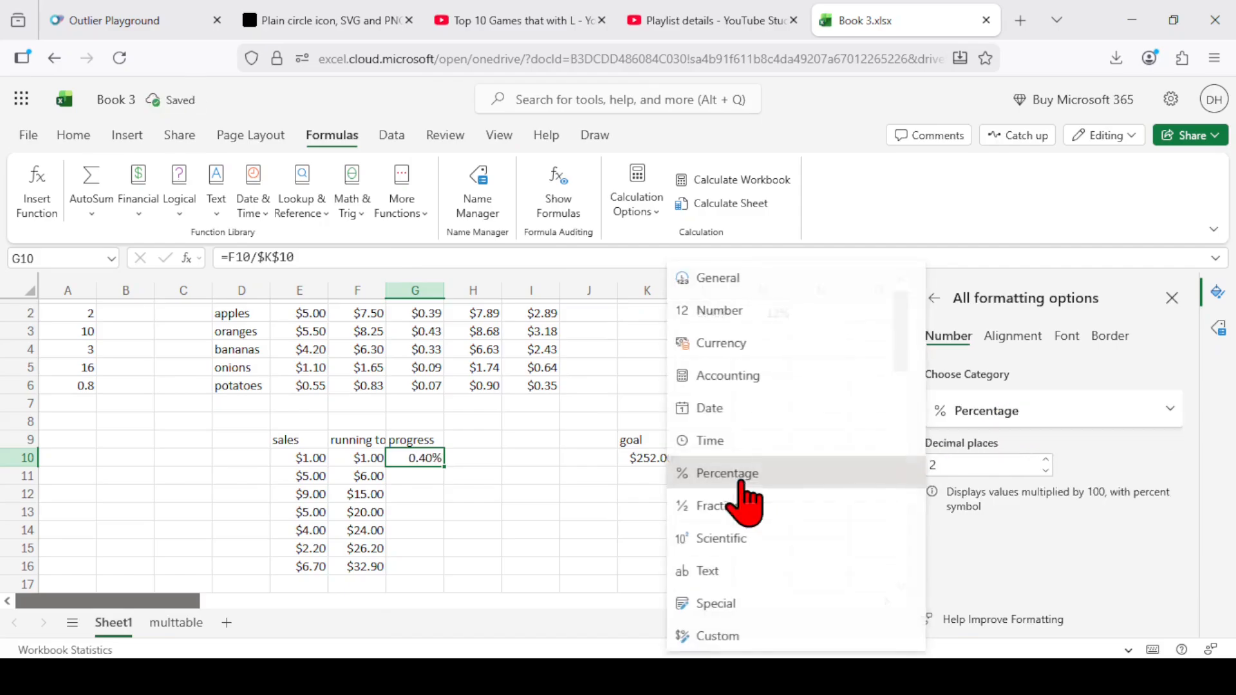
left_click(532, 510)
left_click_drag(422, 462, 420, 569)
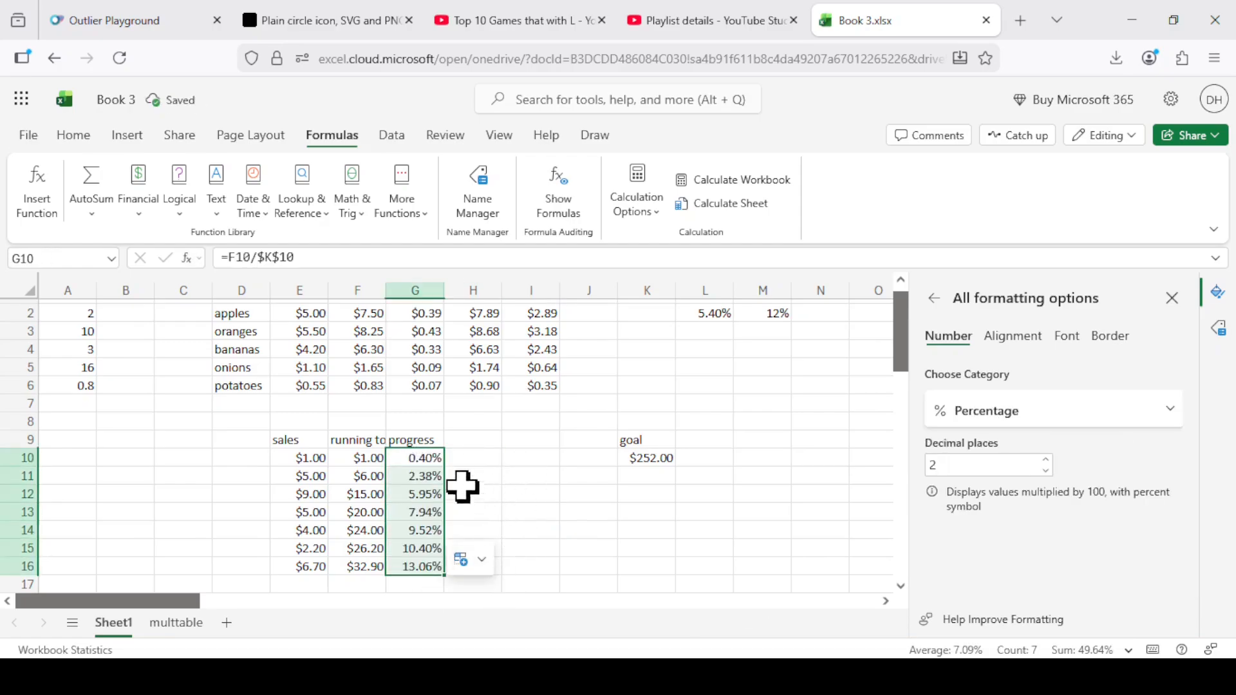